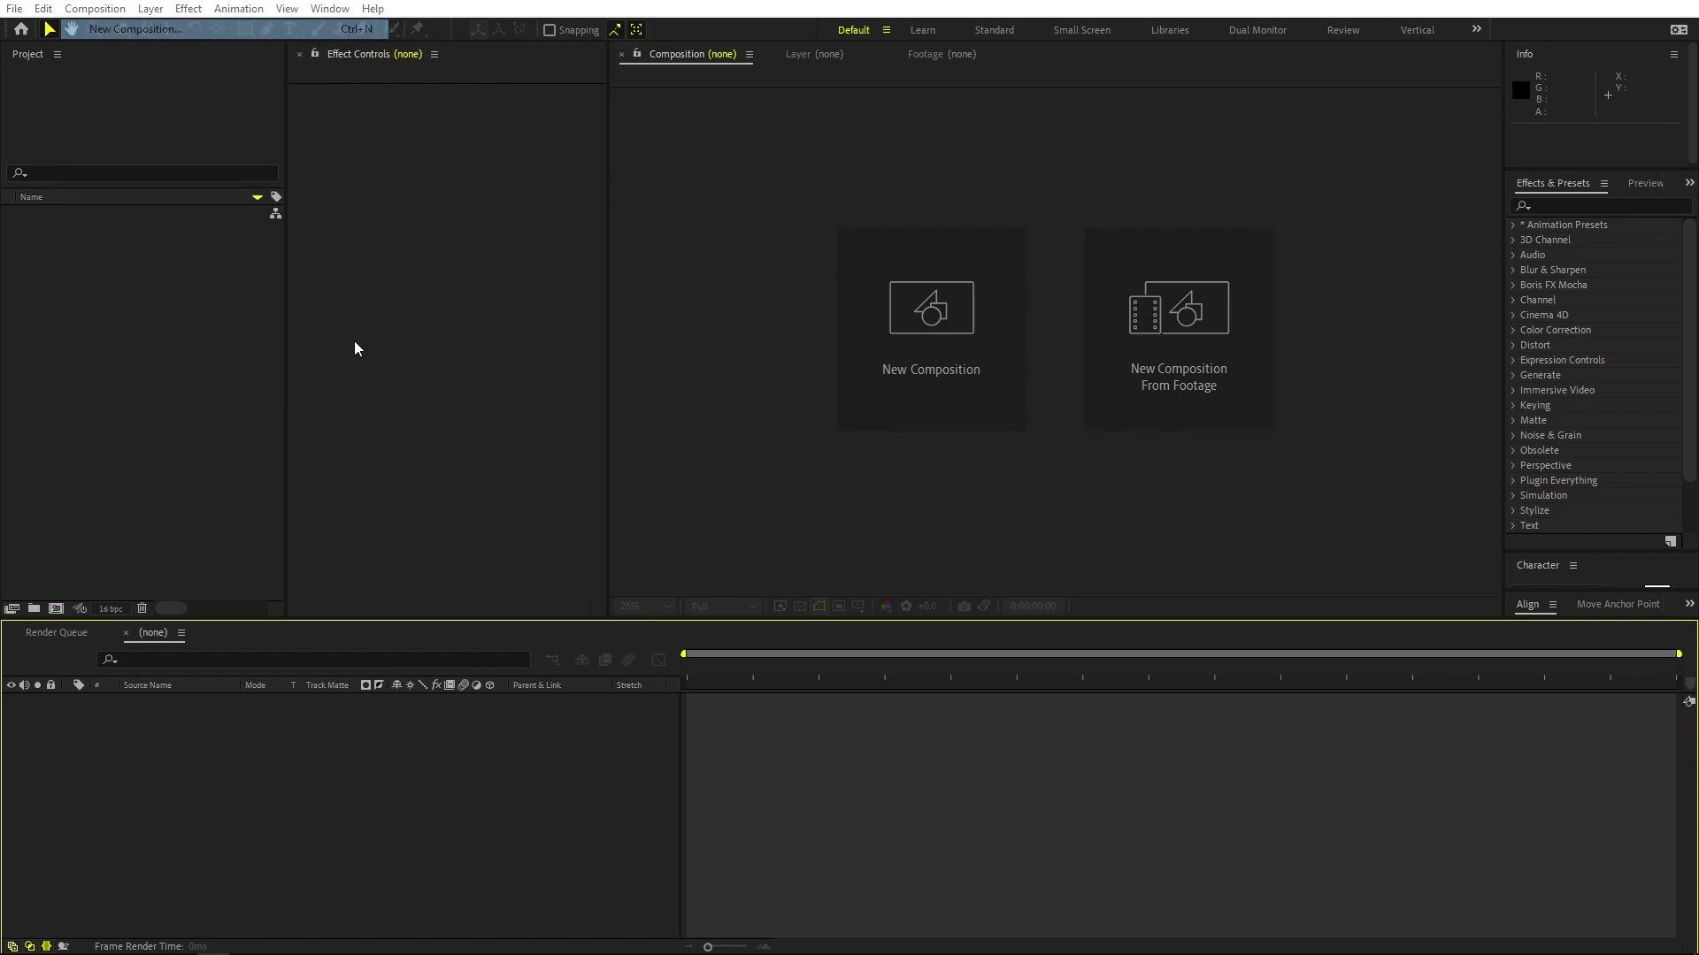
Step: Create a 1920x1080, 30 fps composition named Main lasting 15 seconds and fit it in the viewer
type("Main")
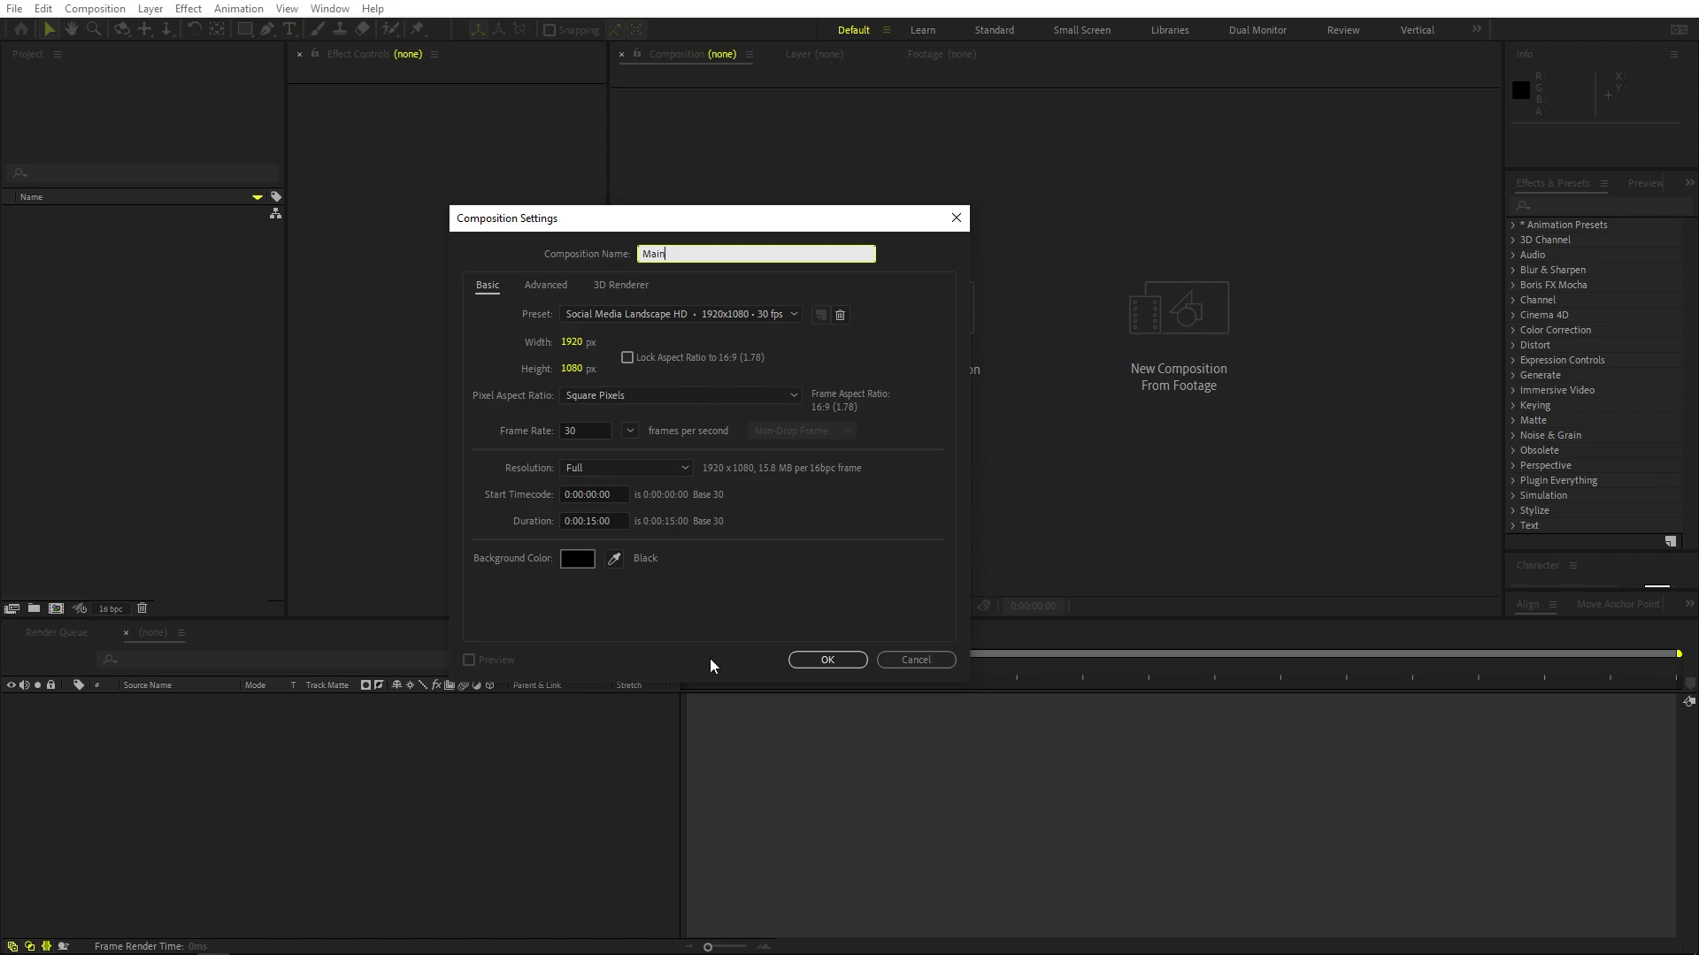
left_click(812, 662)
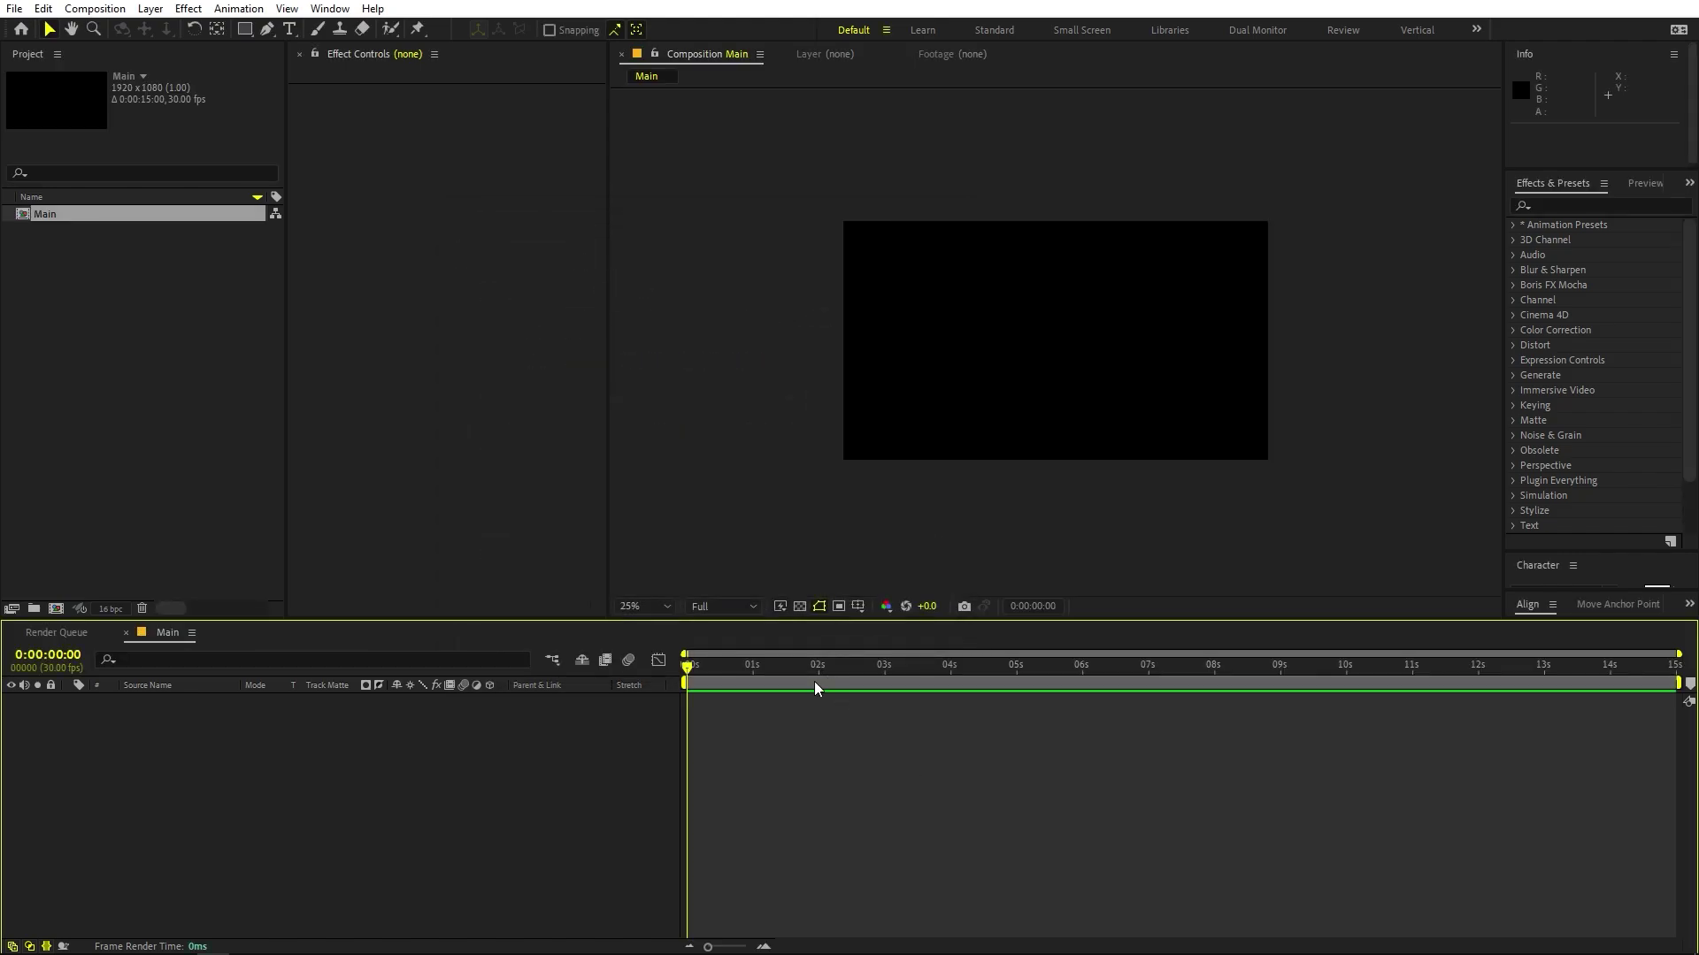
left_click(646, 606)
left_click(650, 916)
Step: Create a second 1920x1080, 30 fps composition named Text lasting 15 seconds
left_click(133, 360)
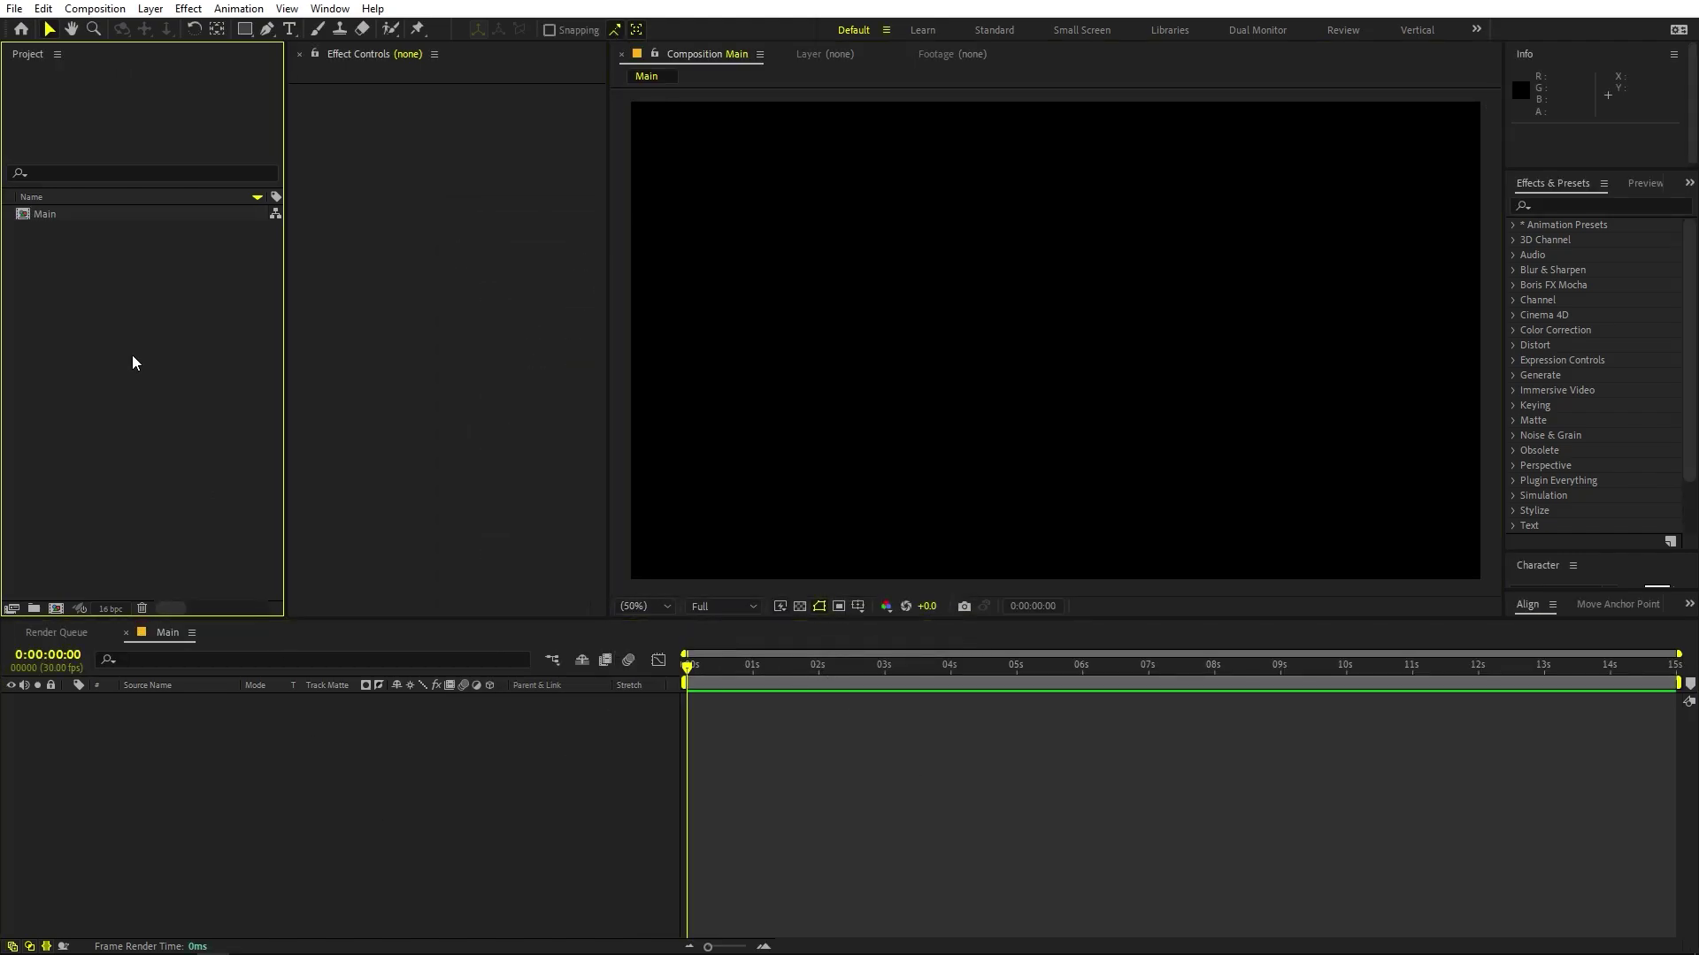
left_click(100, 8)
left_click(111, 33)
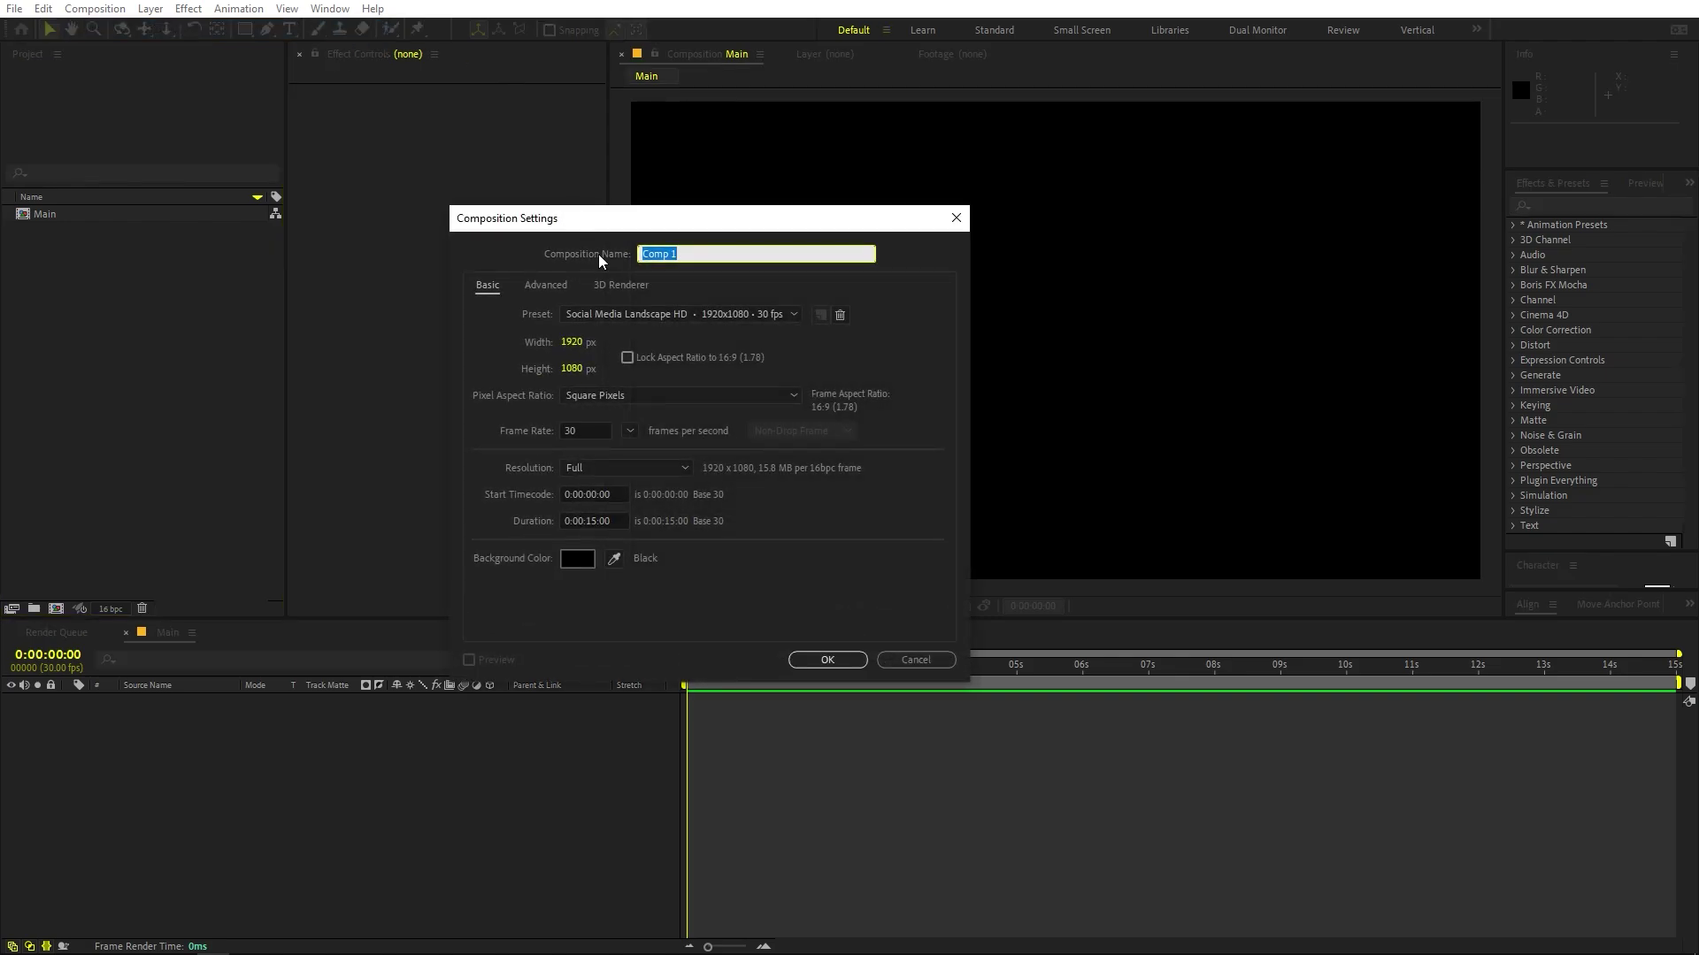
type("Tex")
left_click(827, 660)
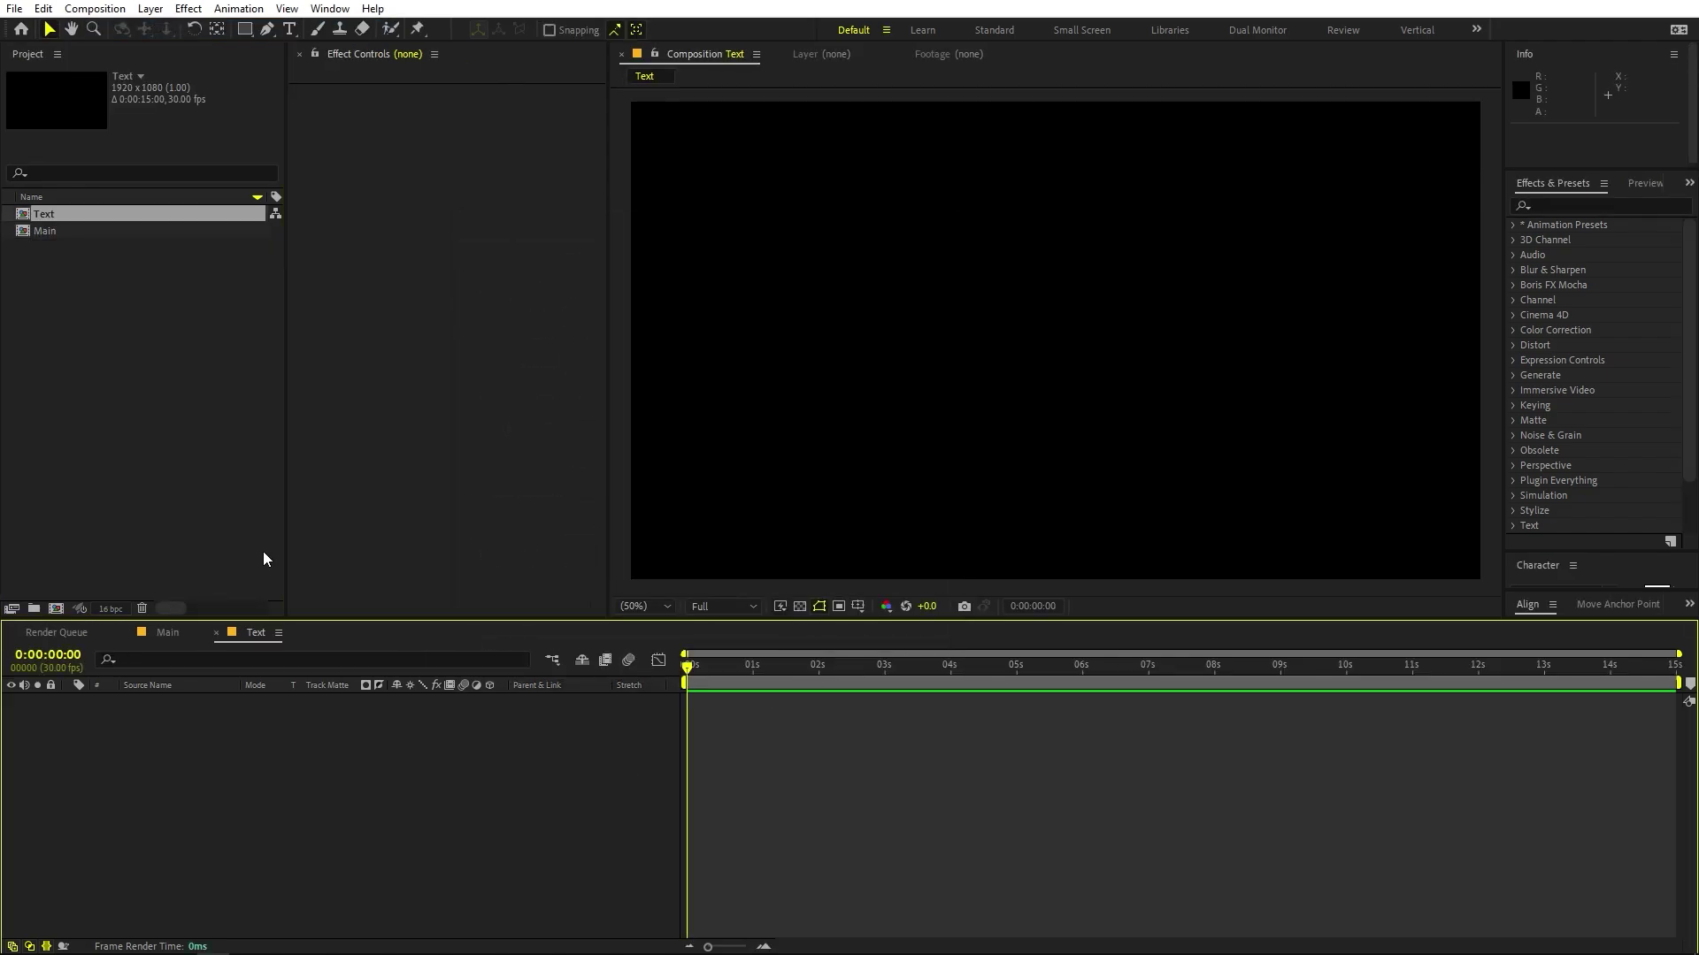
Step: Add a text layer reading MOTION GRAPHICS on two lines in the Text composition
left_click(256, 237)
left_click(290, 28)
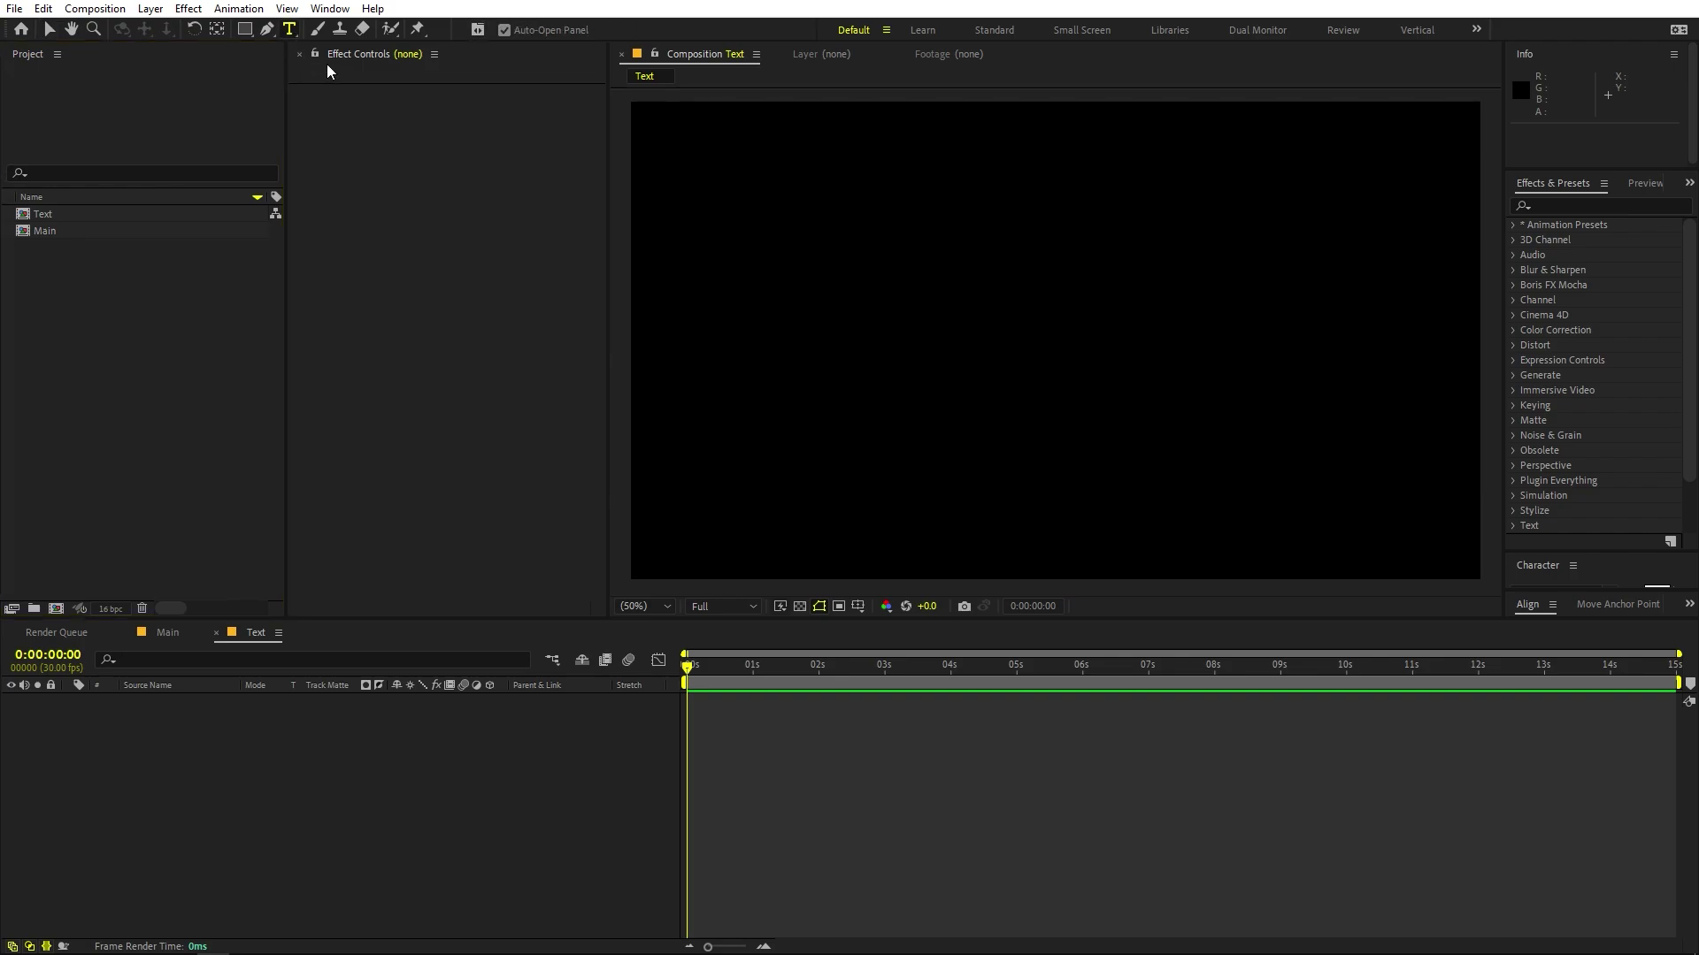
left_click(936, 328)
type("MOTIO")
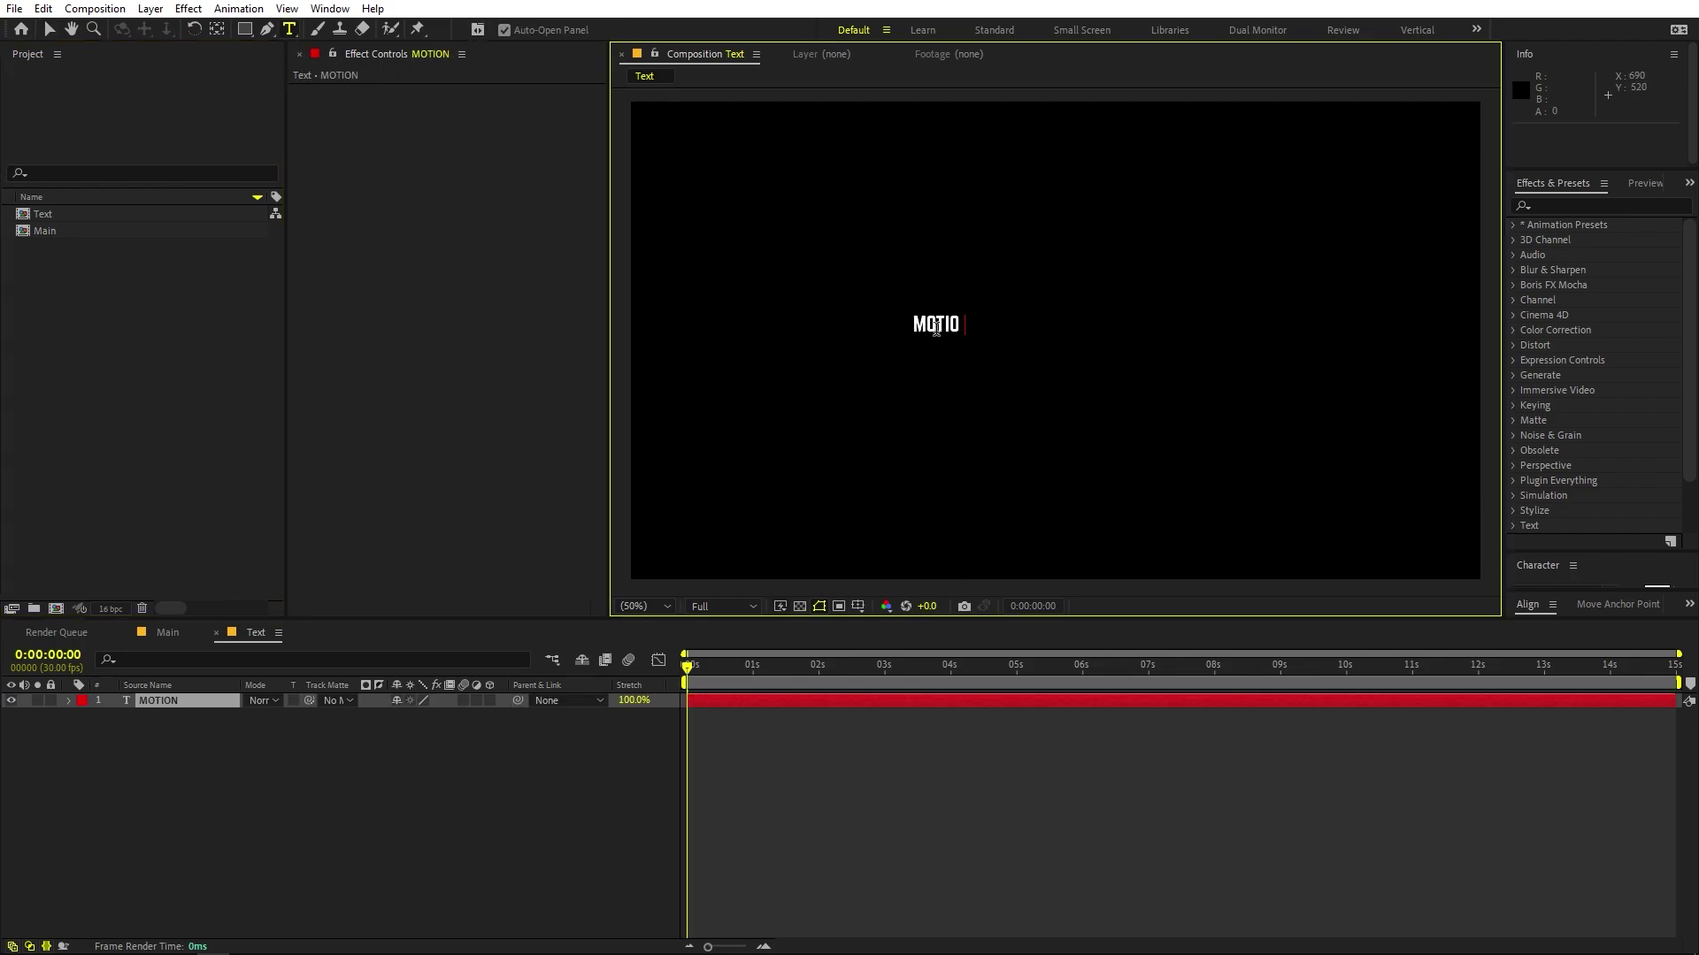
type("N GRAPHICS")
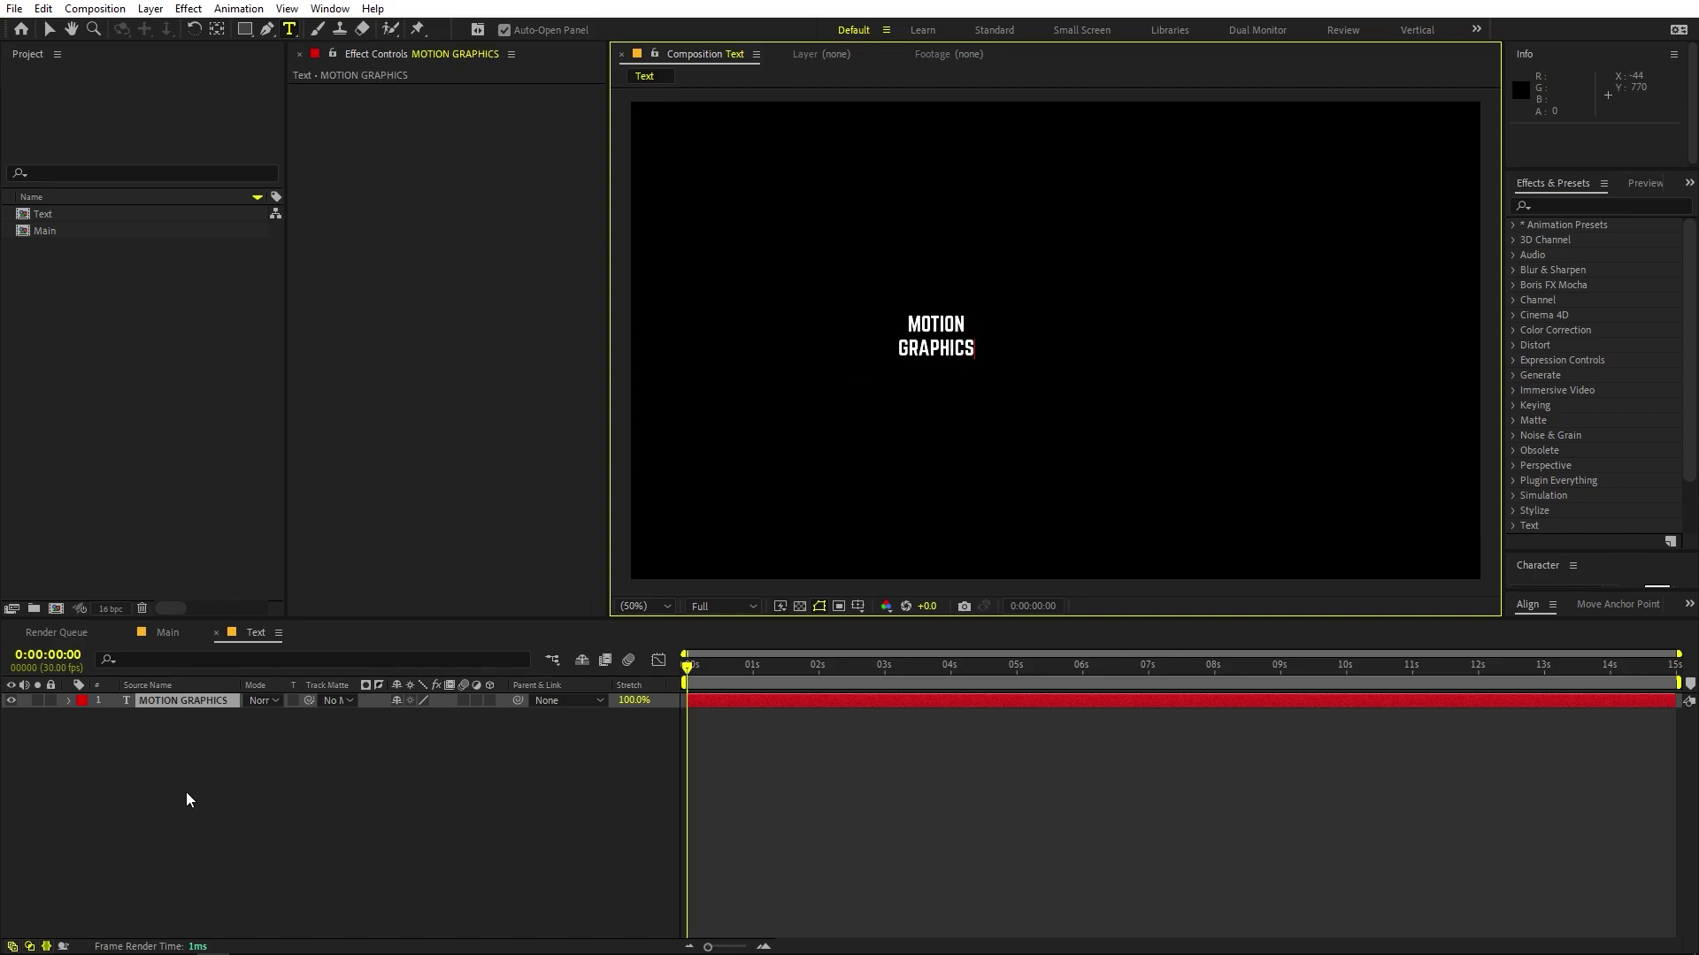
Step: Centre the MOTION GRAPHICS layer horizontally and vertically in the composition
left_click(180, 704)
left_click(1597, 565)
left_click(1553, 587)
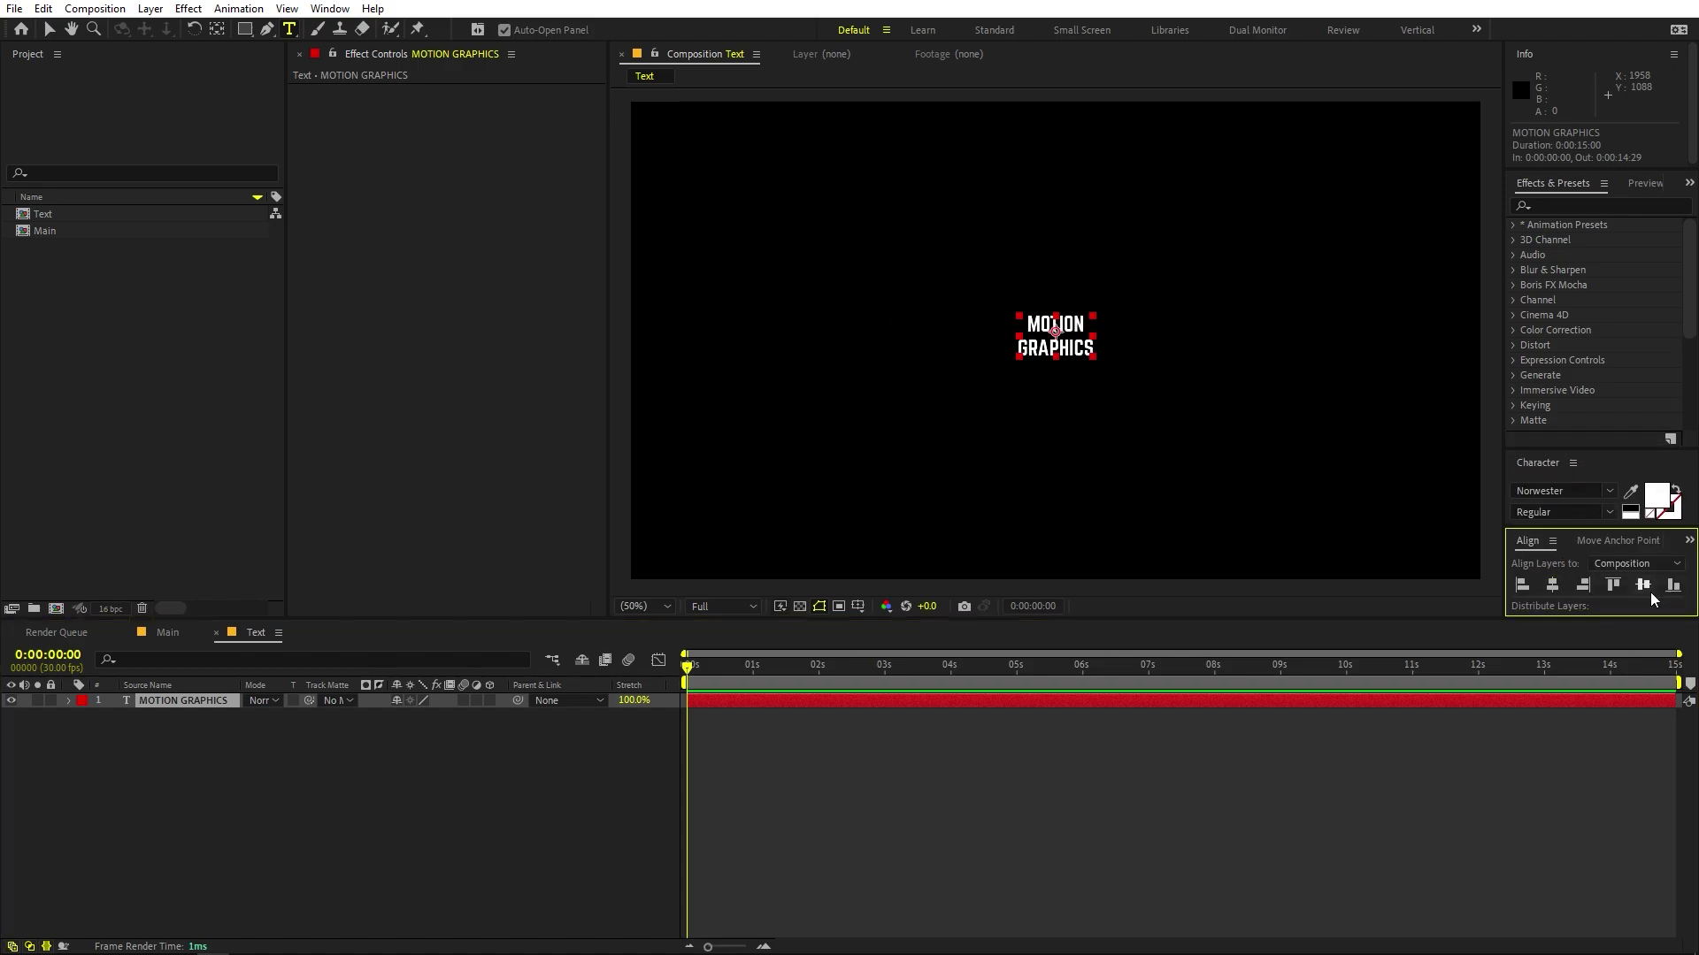
left_click(329, 8)
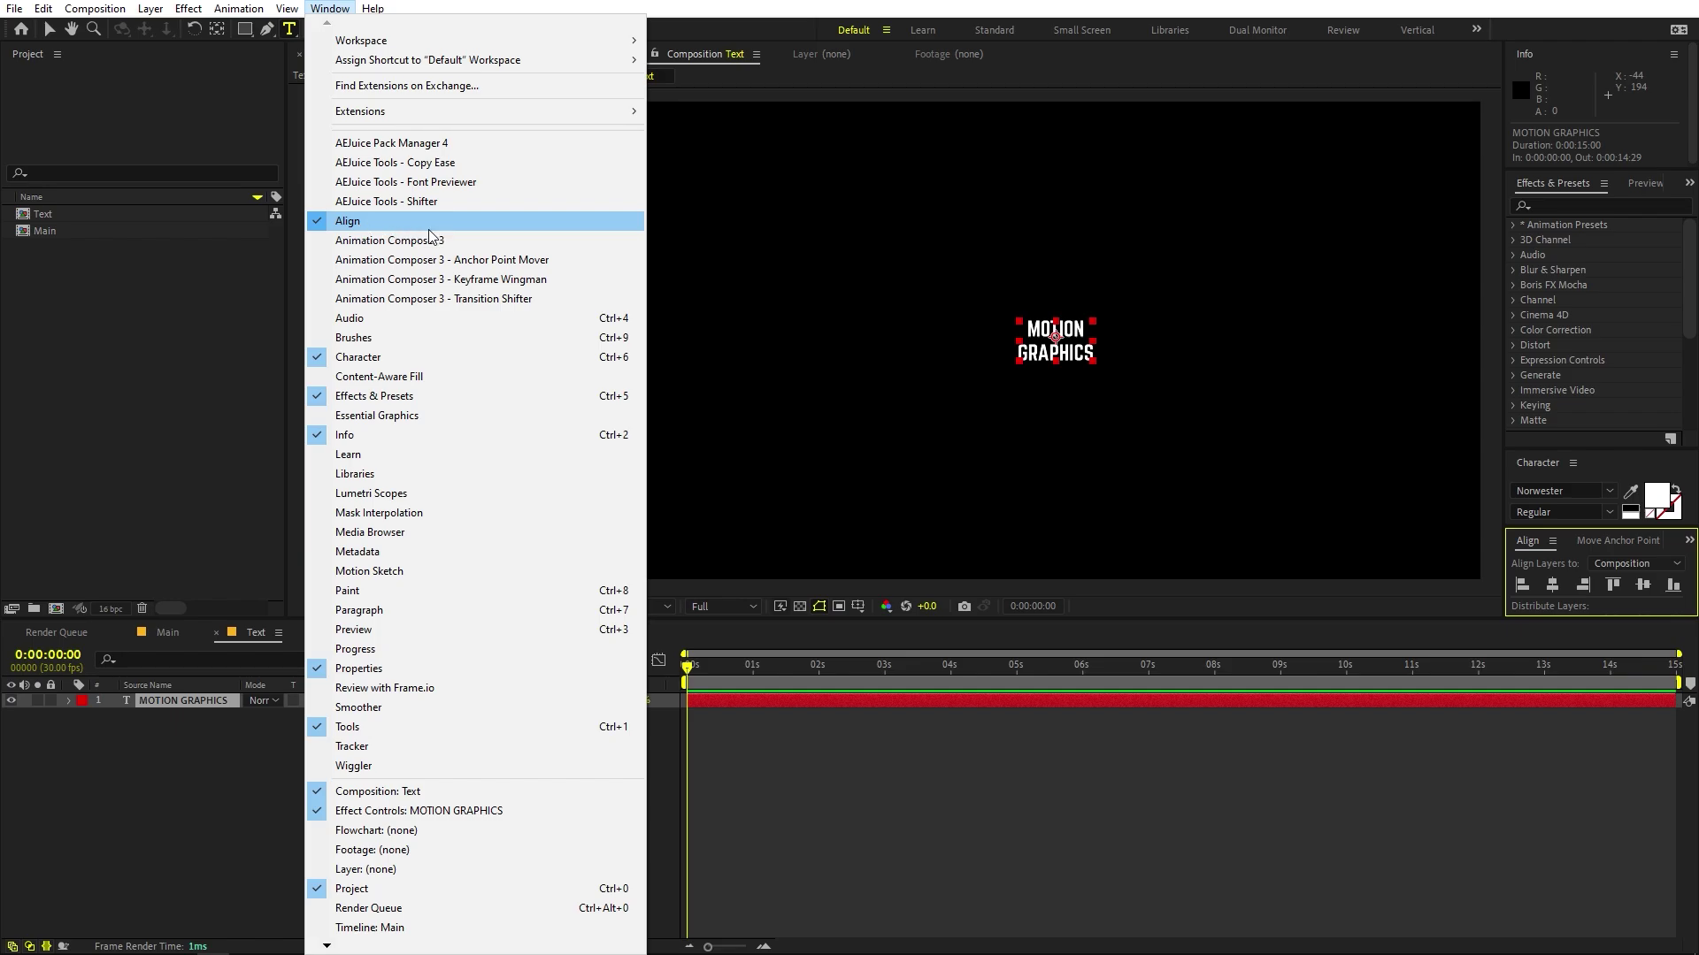
Step: Scale the MOTION GRAPHICS layer up to about 674% and centre it in the composition again
left_click(190, 705)
left_click(189, 703)
key("s")
left_click_drag(415, 716, 687, 715)
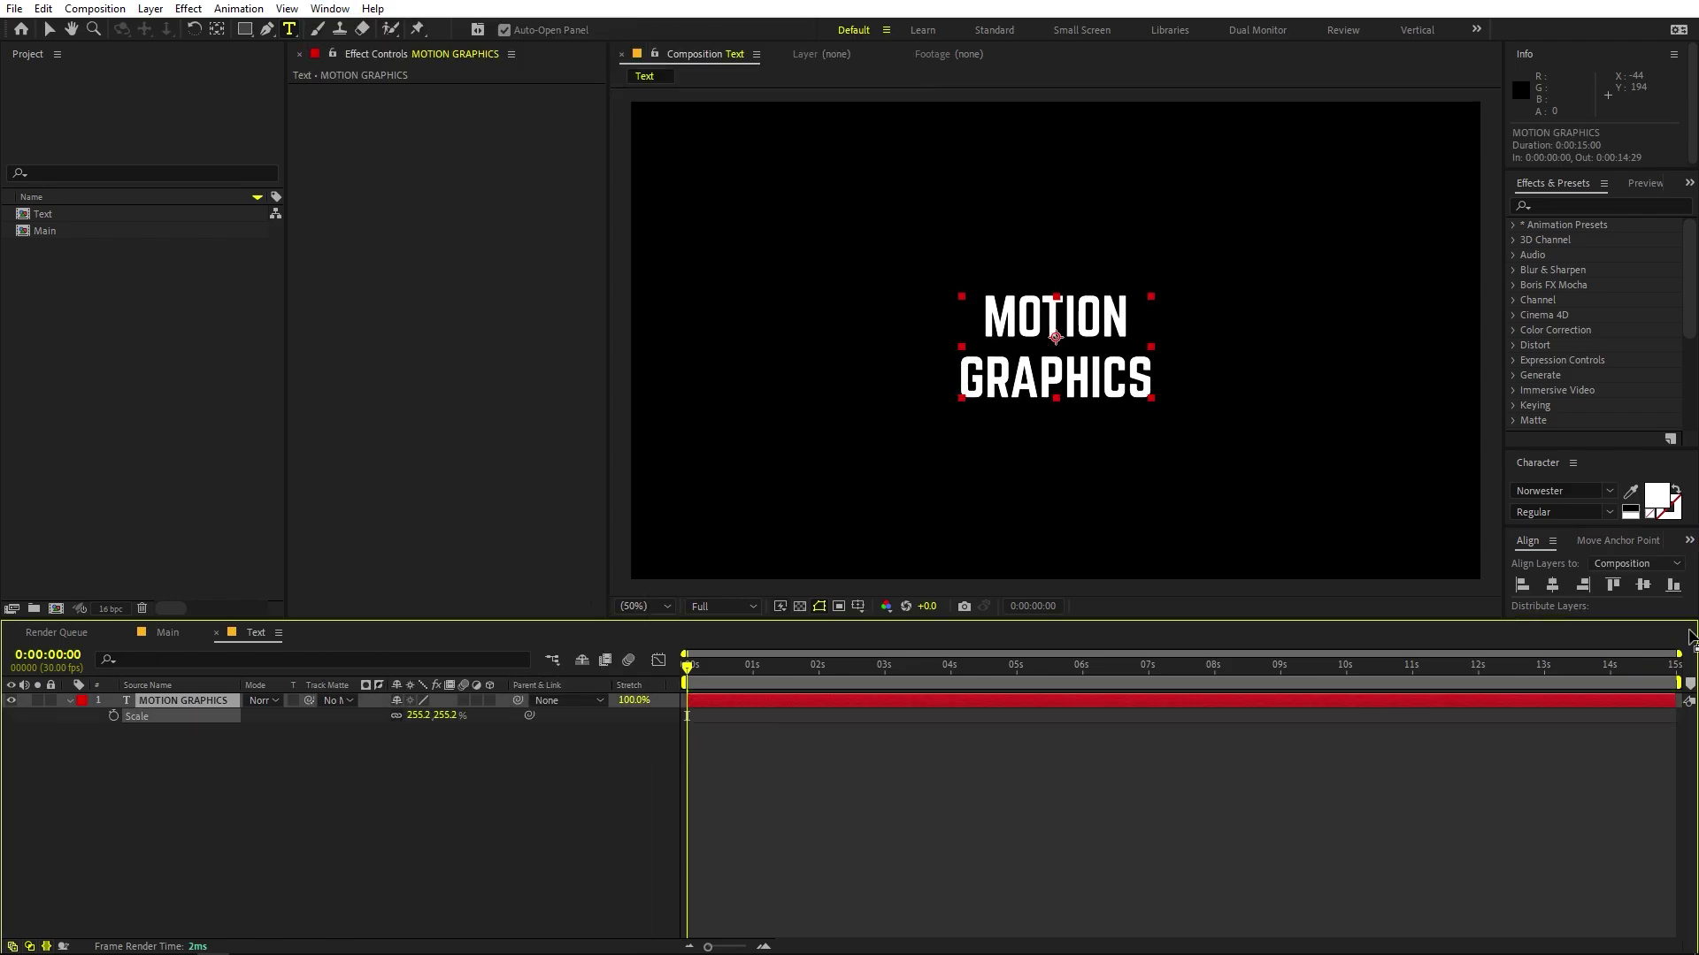
left_click_drag(418, 716, 1495, 606)
left_click(1642, 584)
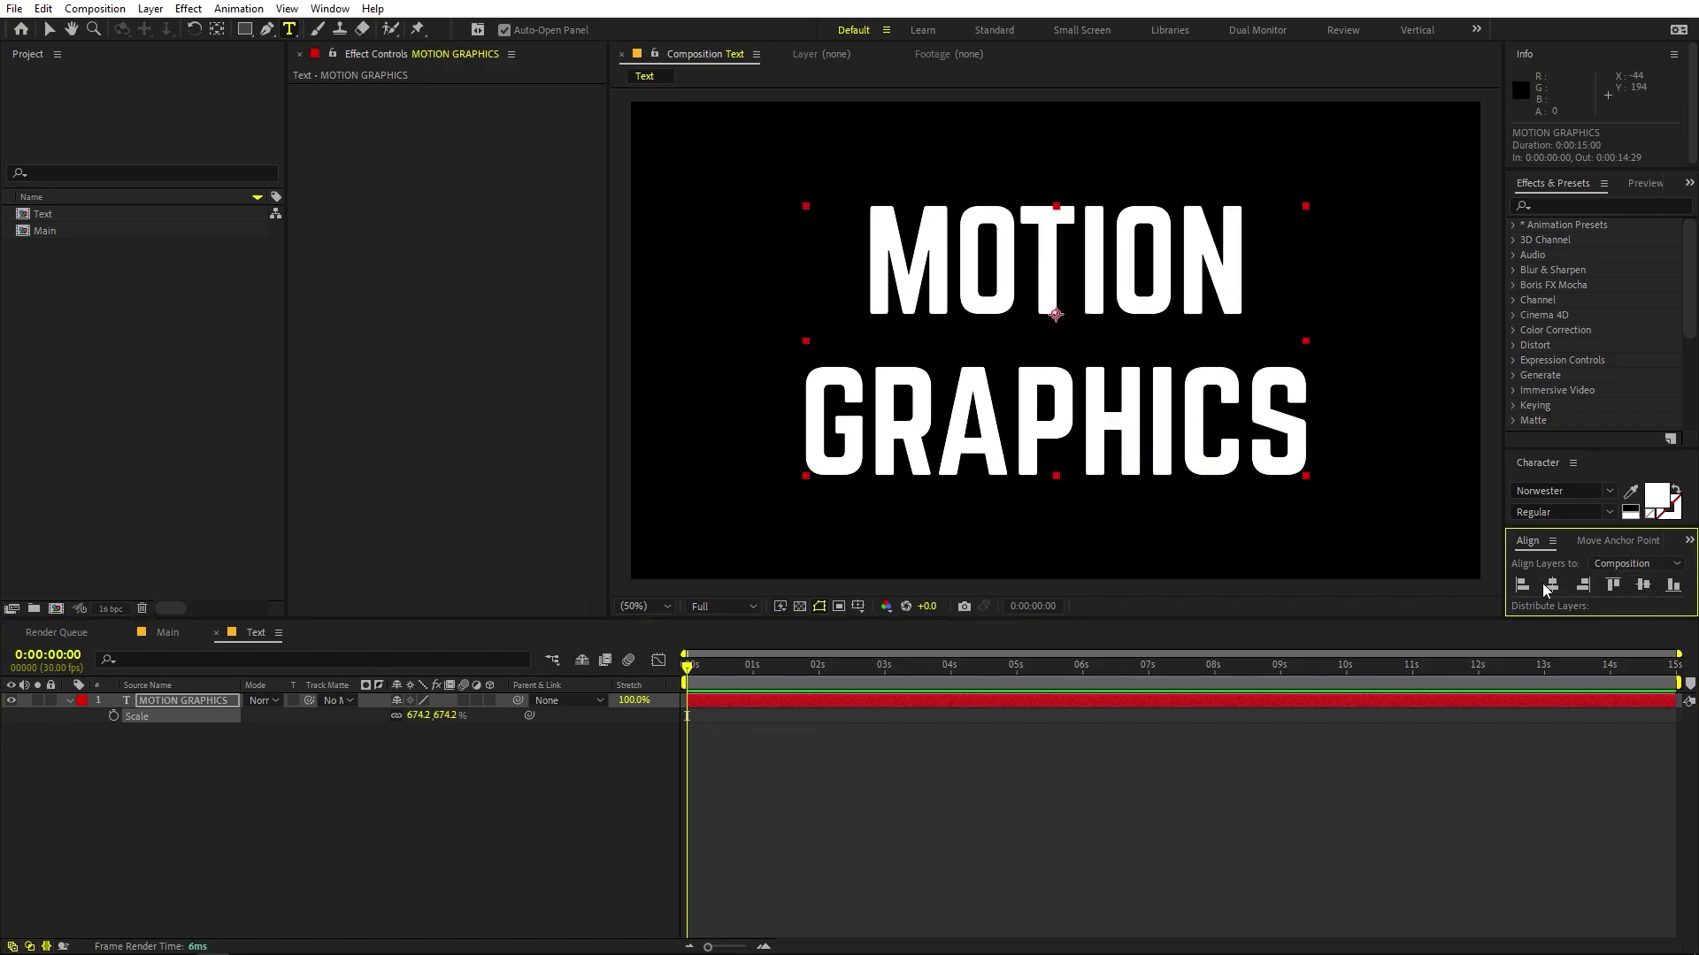
Step: Centre the anchor point of the MOTION GRAPHICS layer within its text
key("y")
key("ctrl+alt+Home")
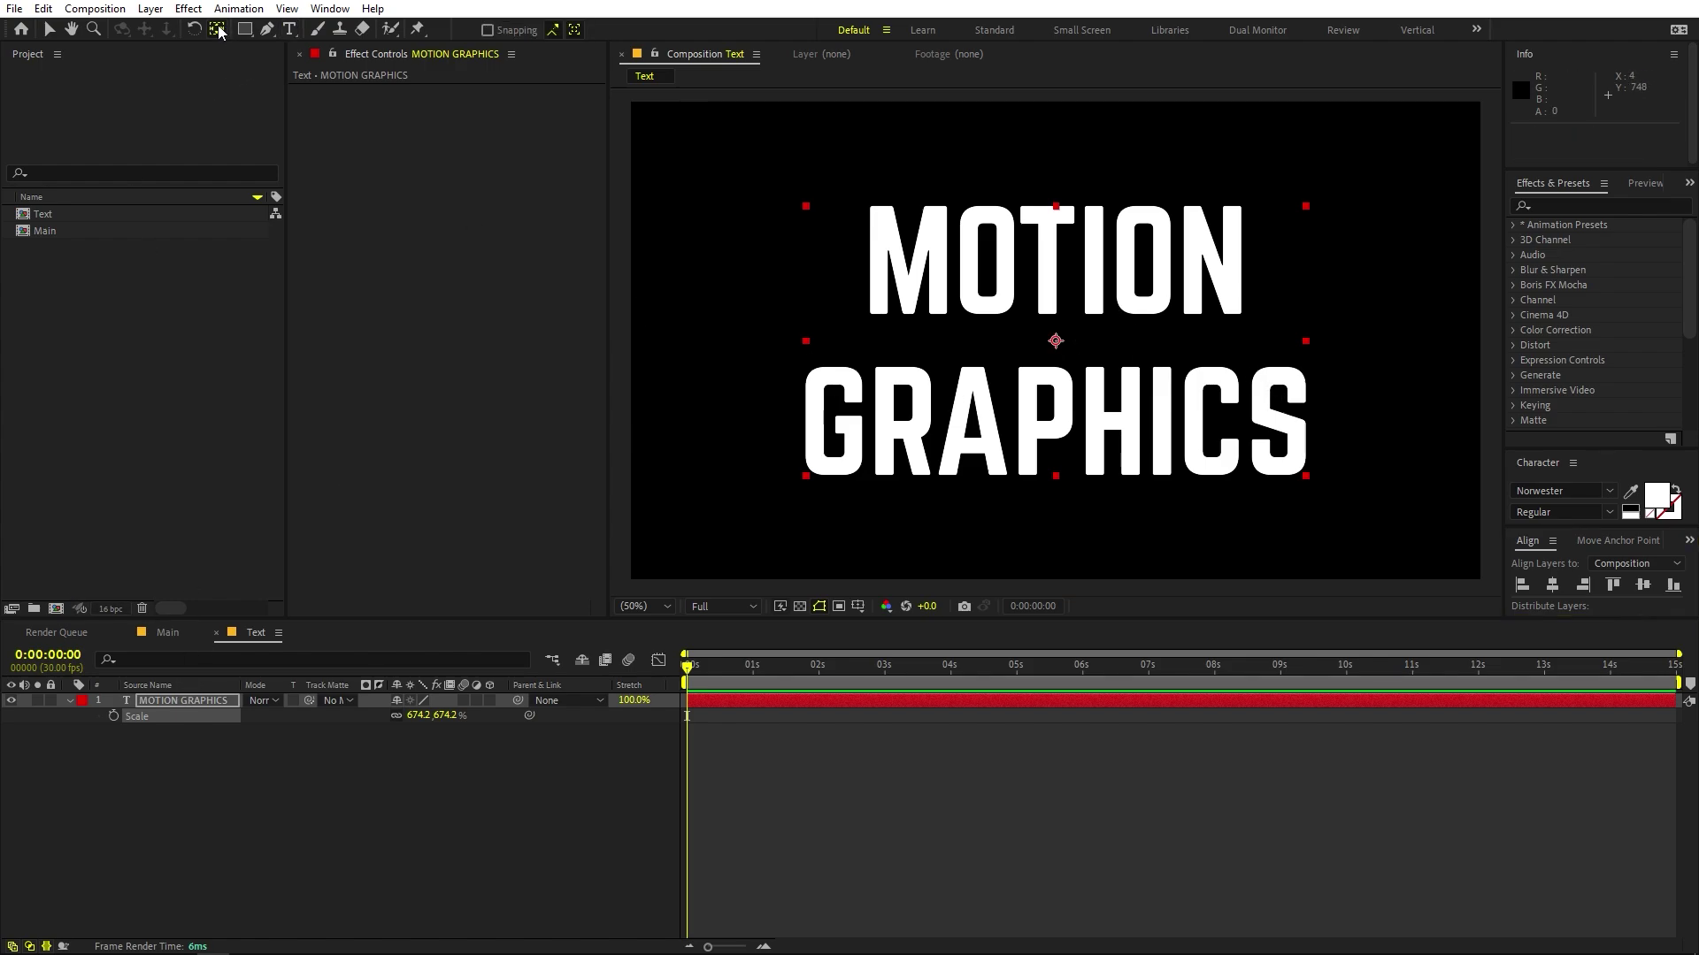
left_click(1169, 796)
key("v")
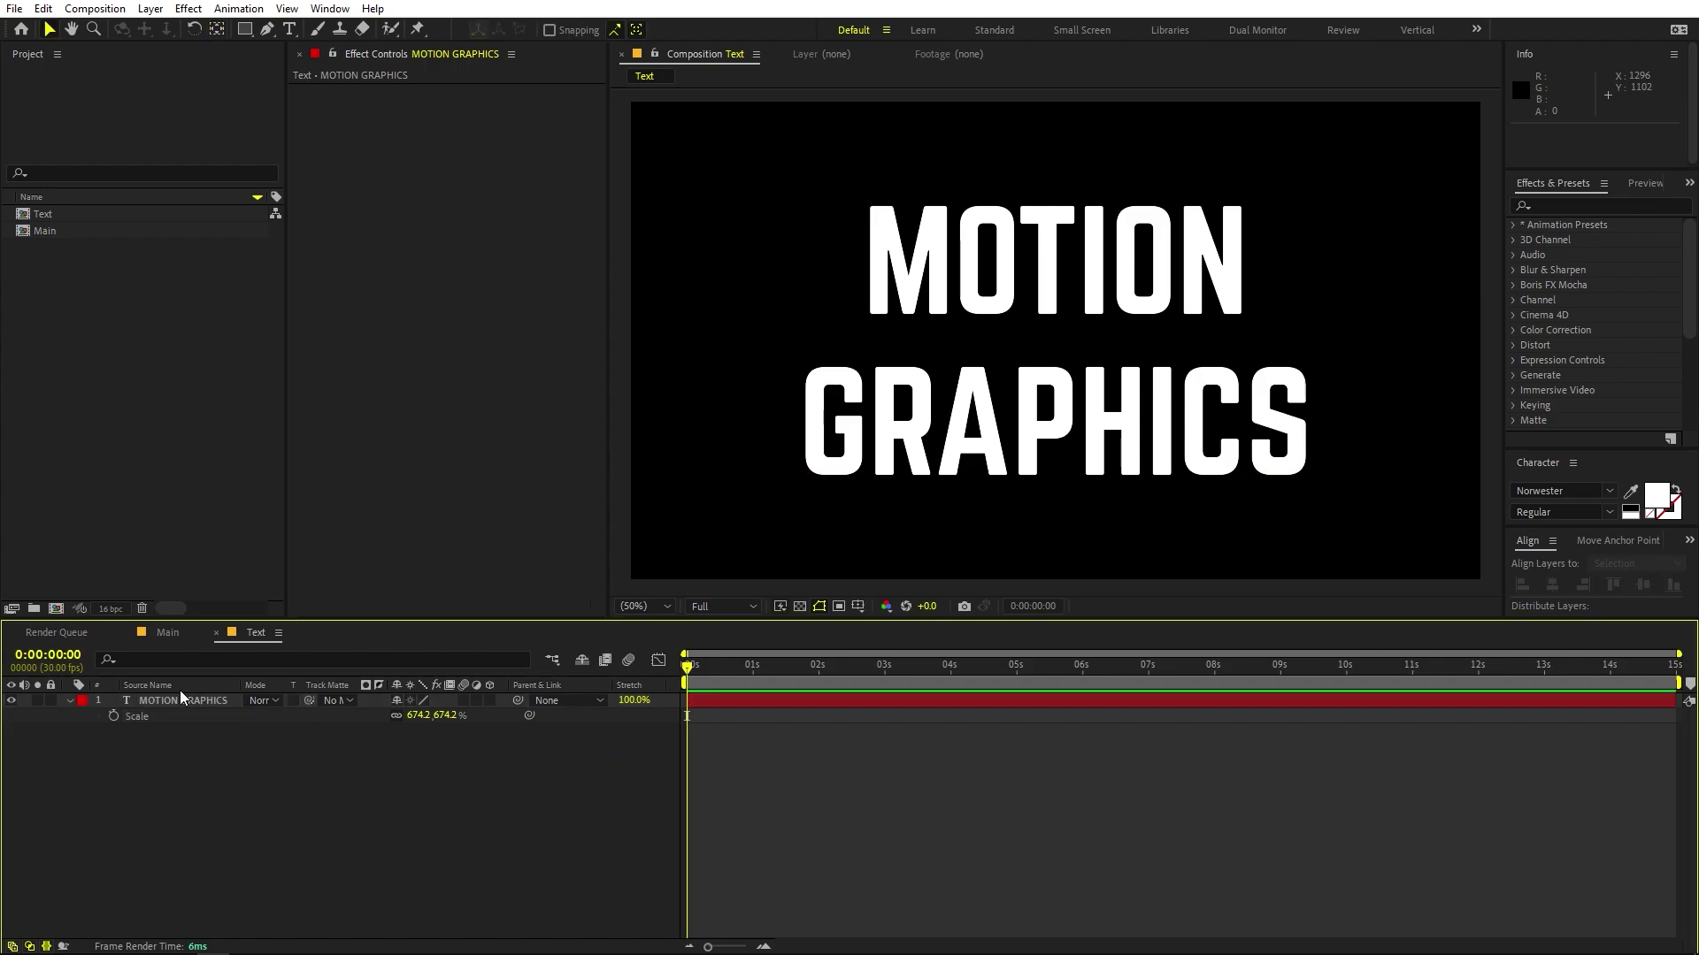
left_click(177, 700)
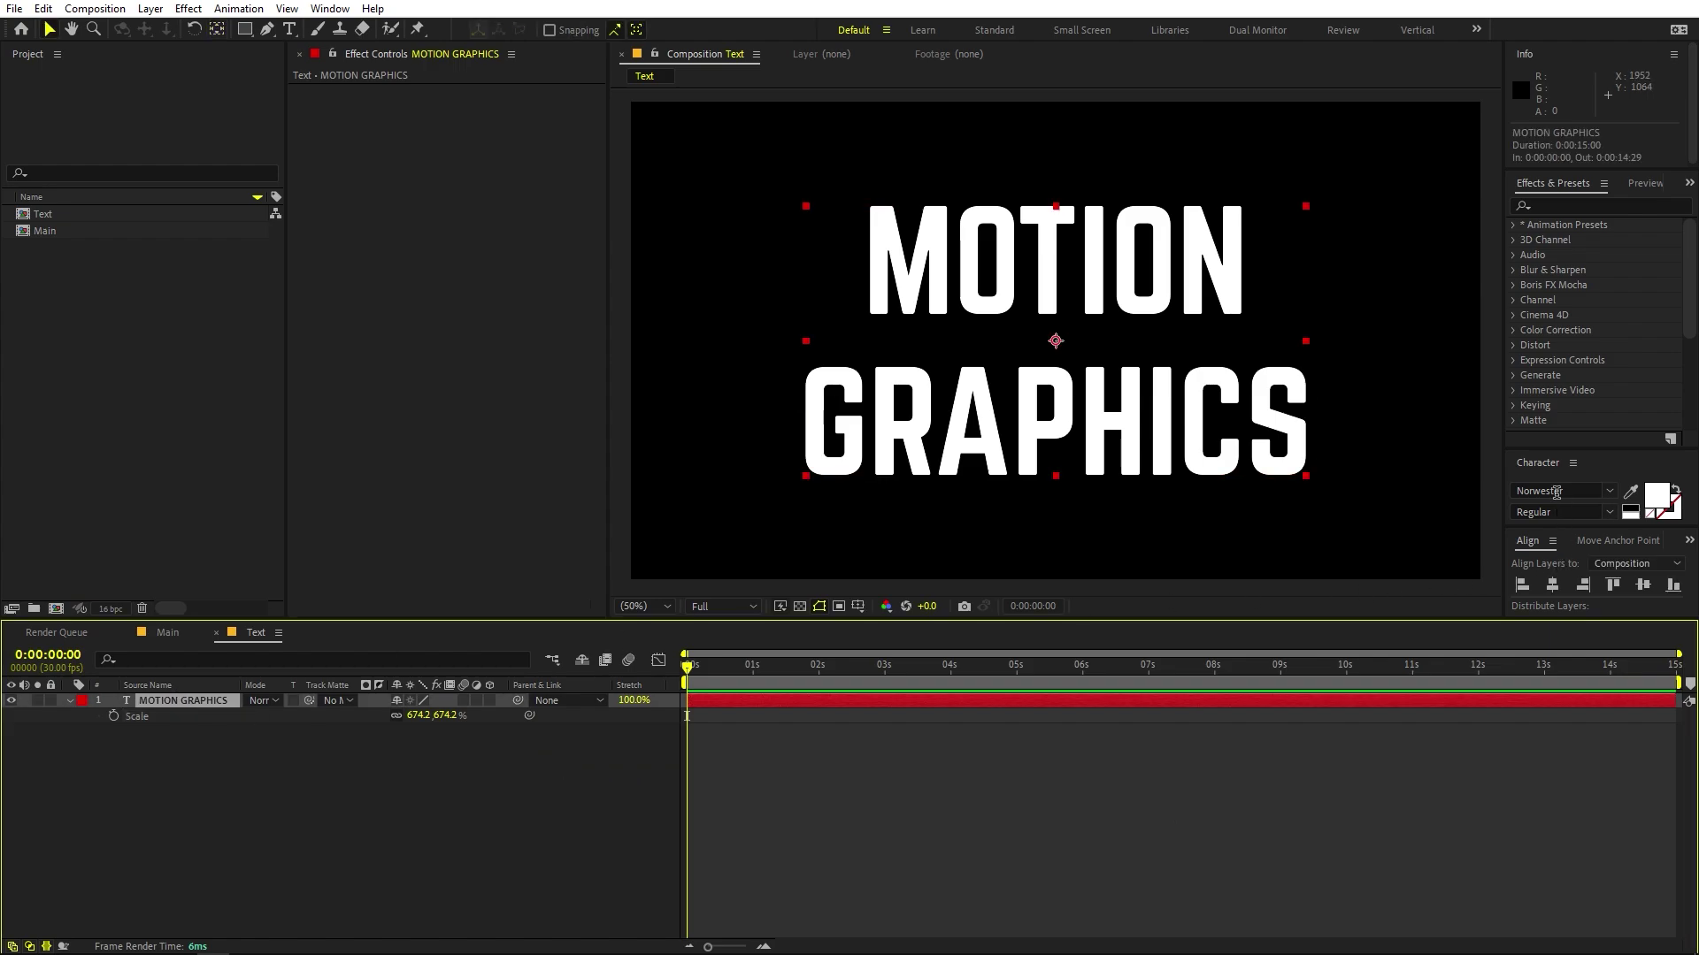
left_click(1029, 812)
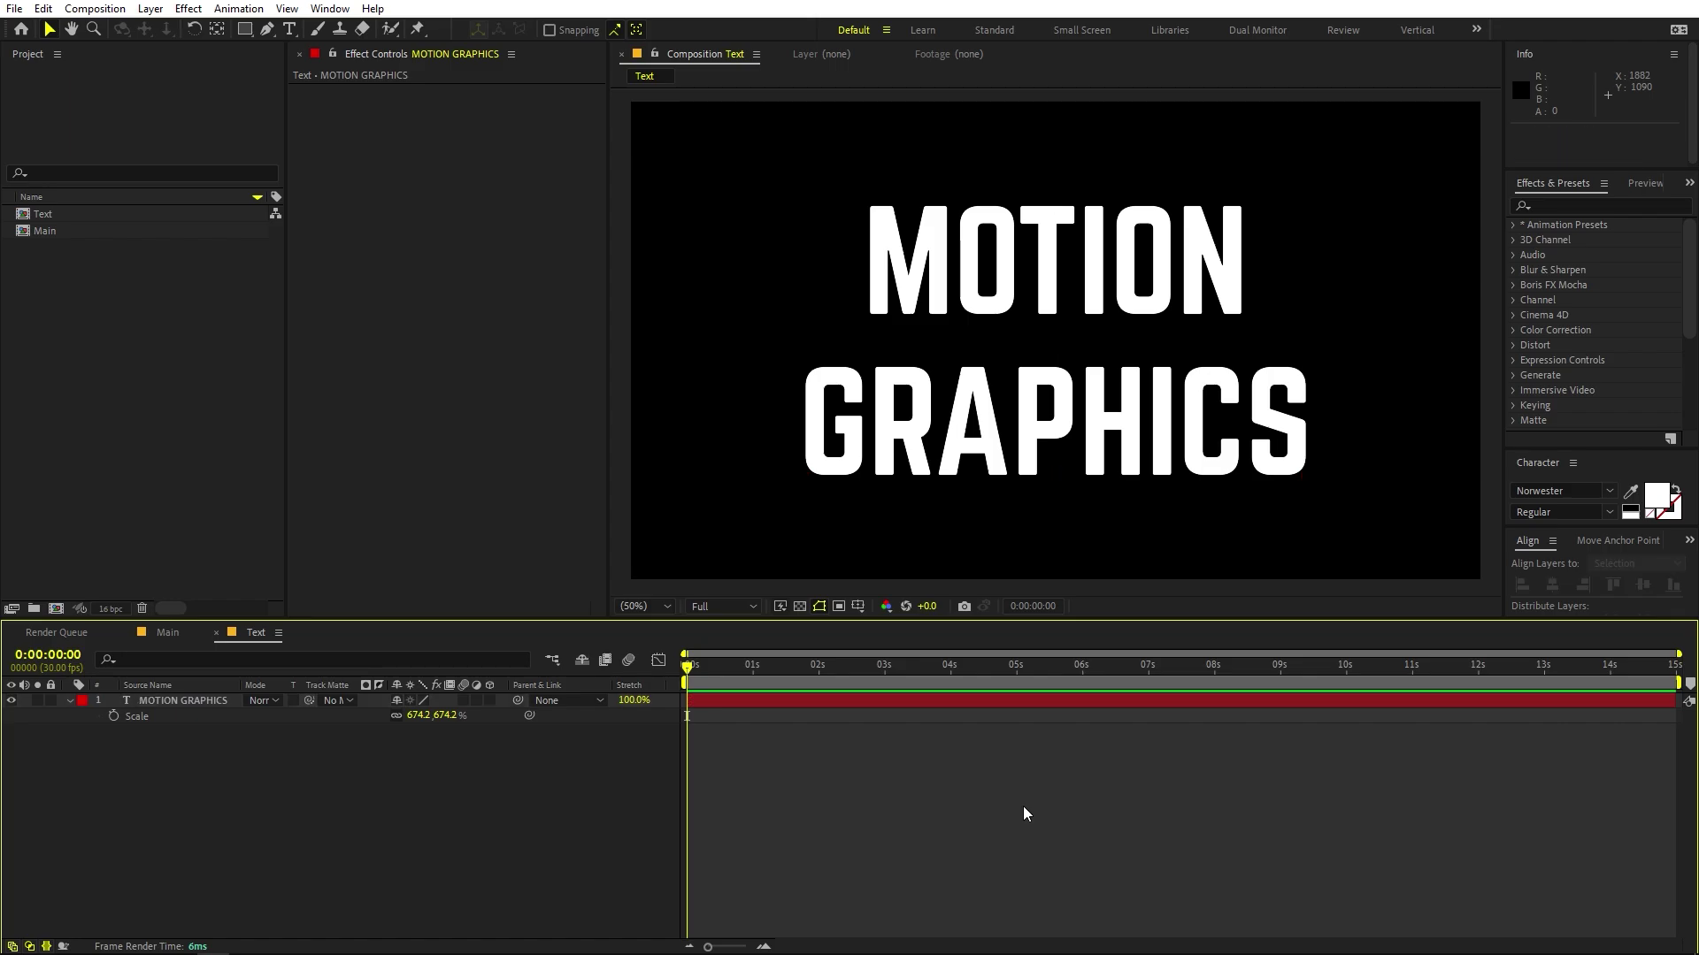
Step: Replace the MOTION GRAPHICS layer's text with the single letter M
left_click_drag(719, 948, 746, 947)
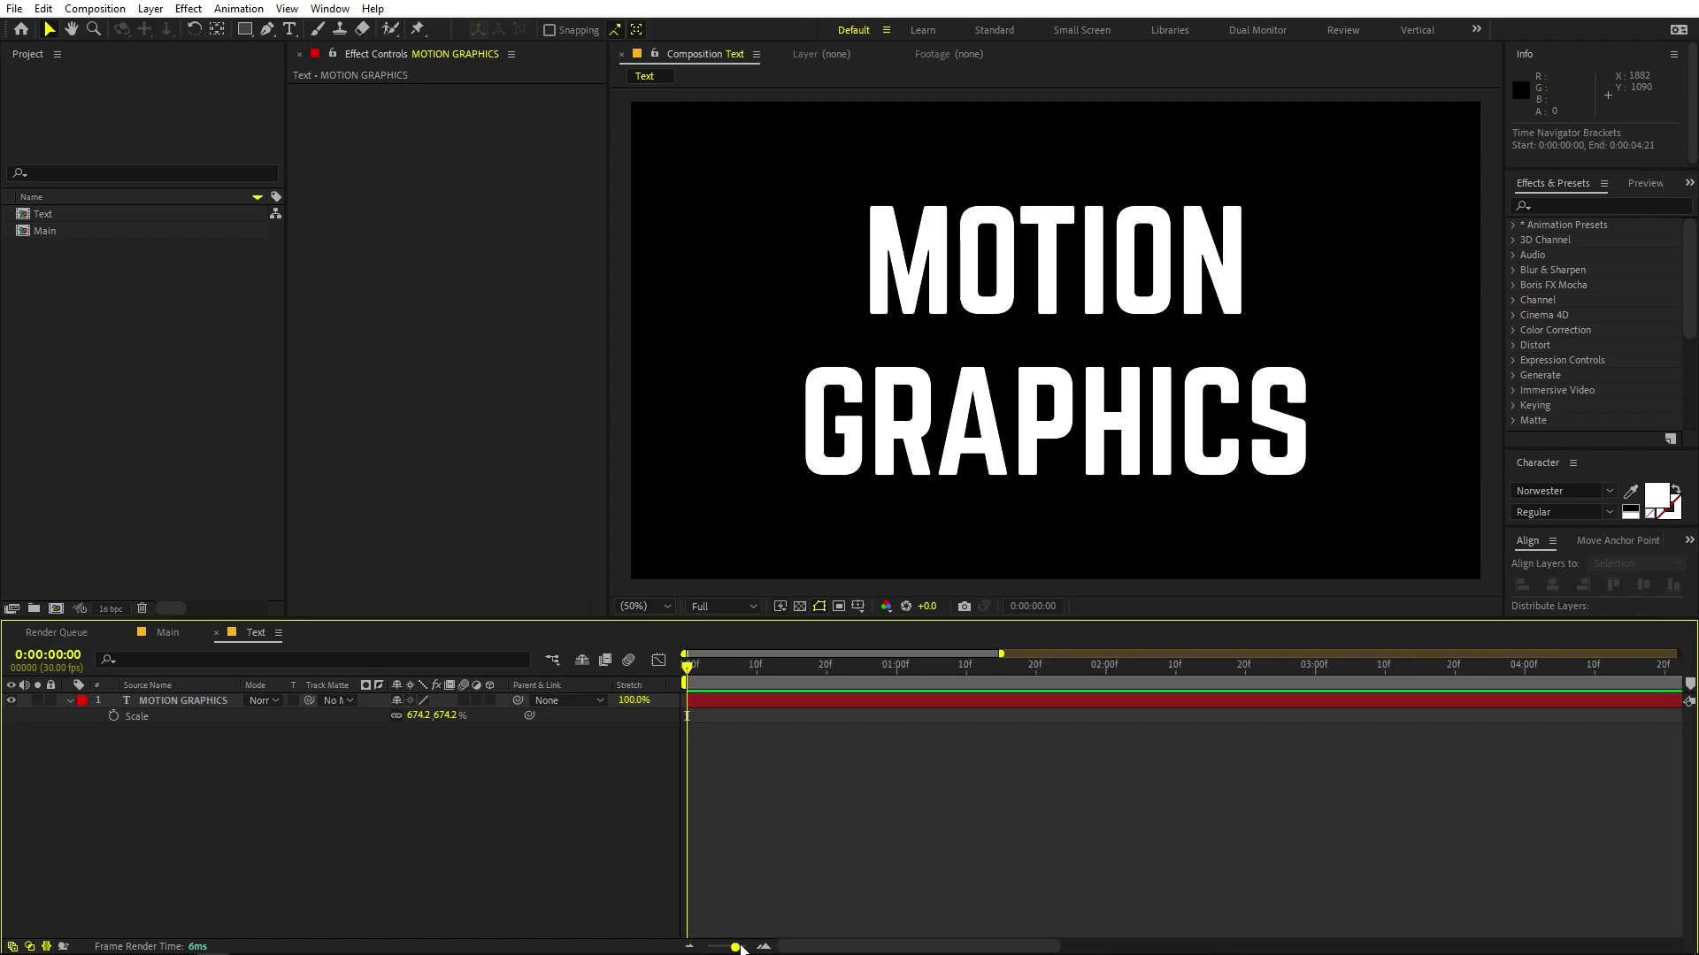
left_click(54, 698)
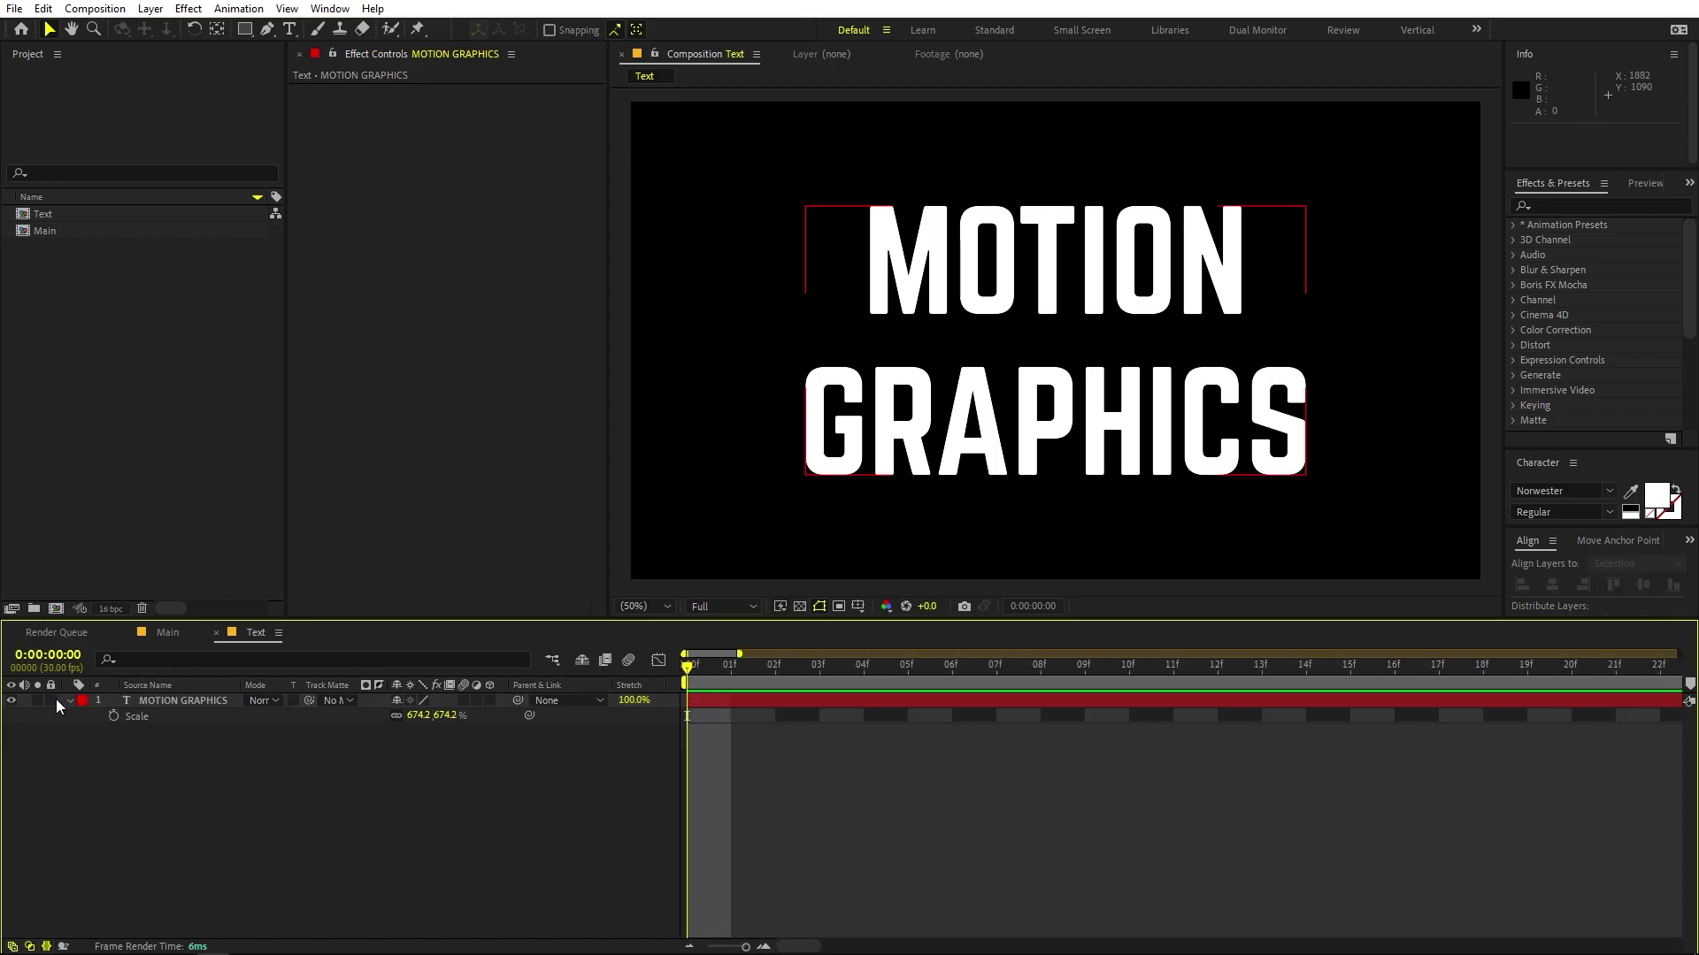
double_click(172, 701)
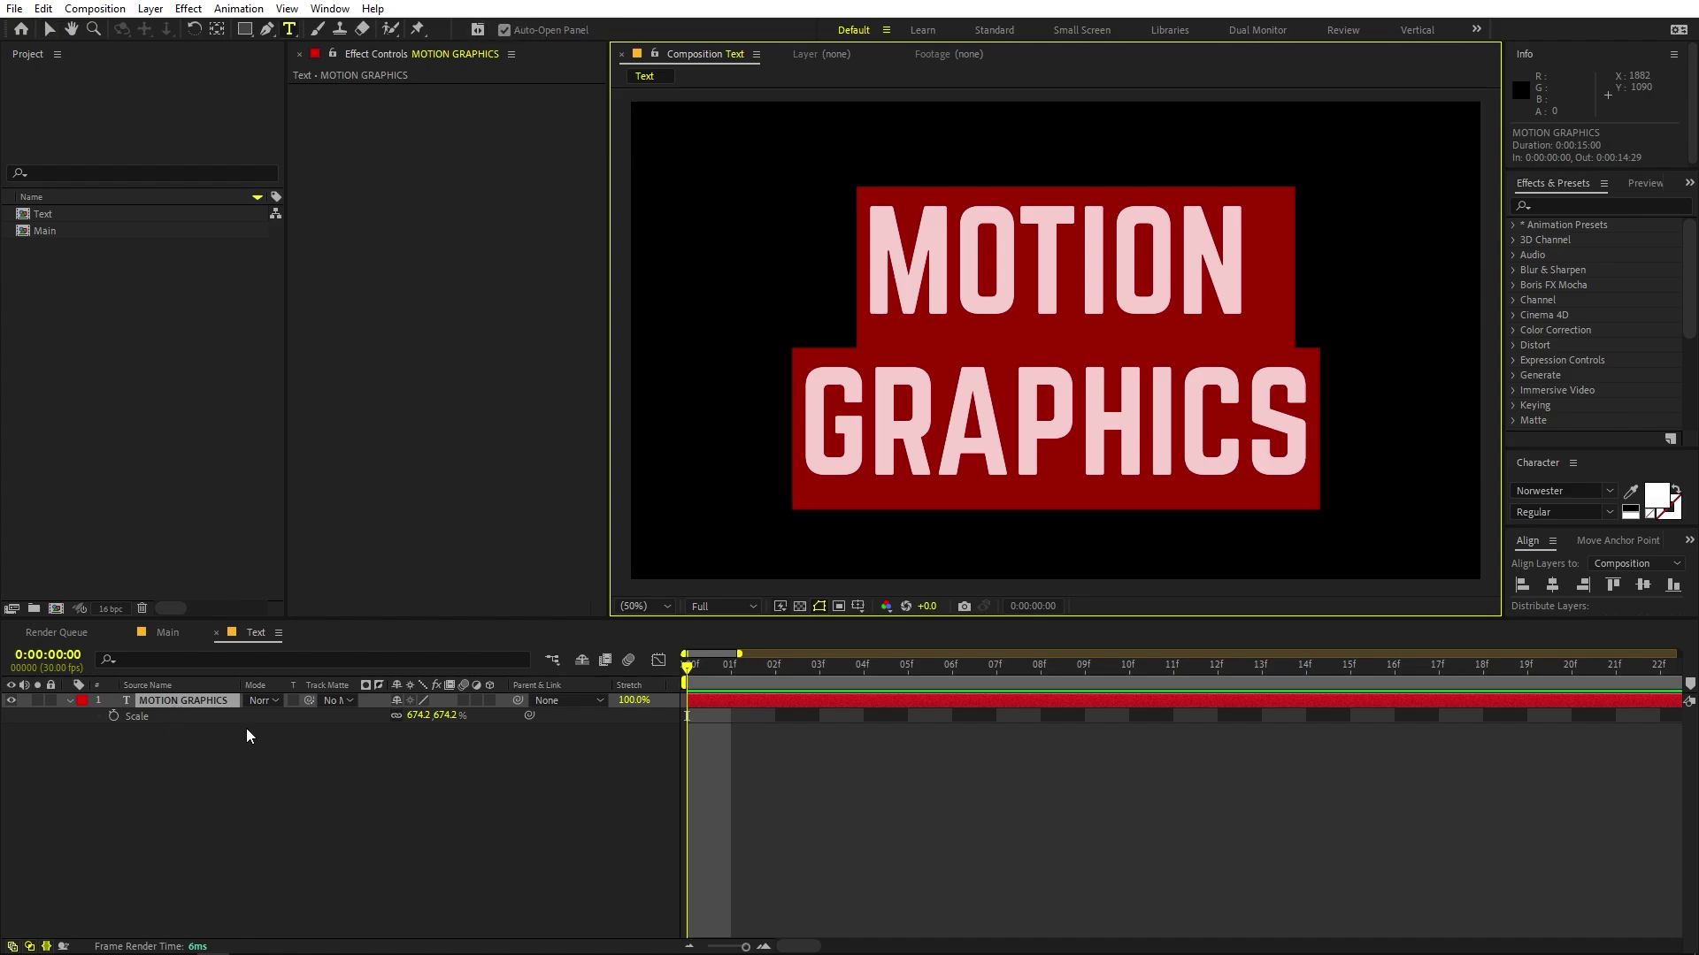
double_click(1118, 398)
key("BackSpace")
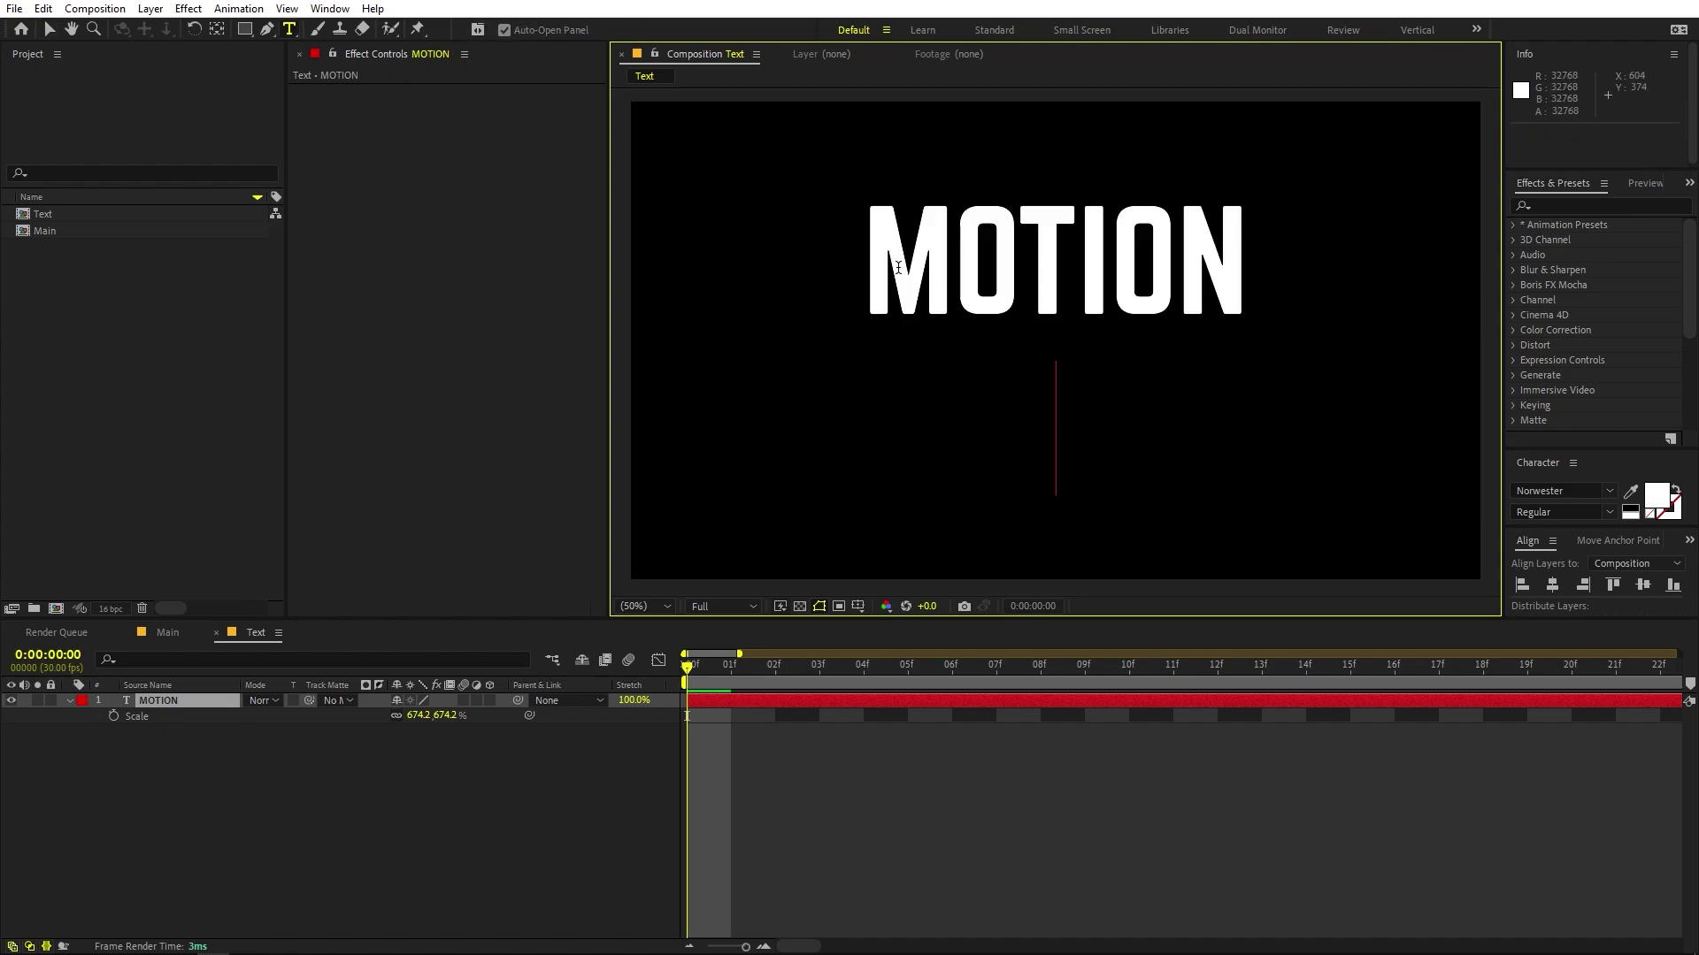
key("BackSpace")
key("BackSpace")
key("BackSpace")
key("BackSpace")
key("BackSpace")
key("BackSpace")
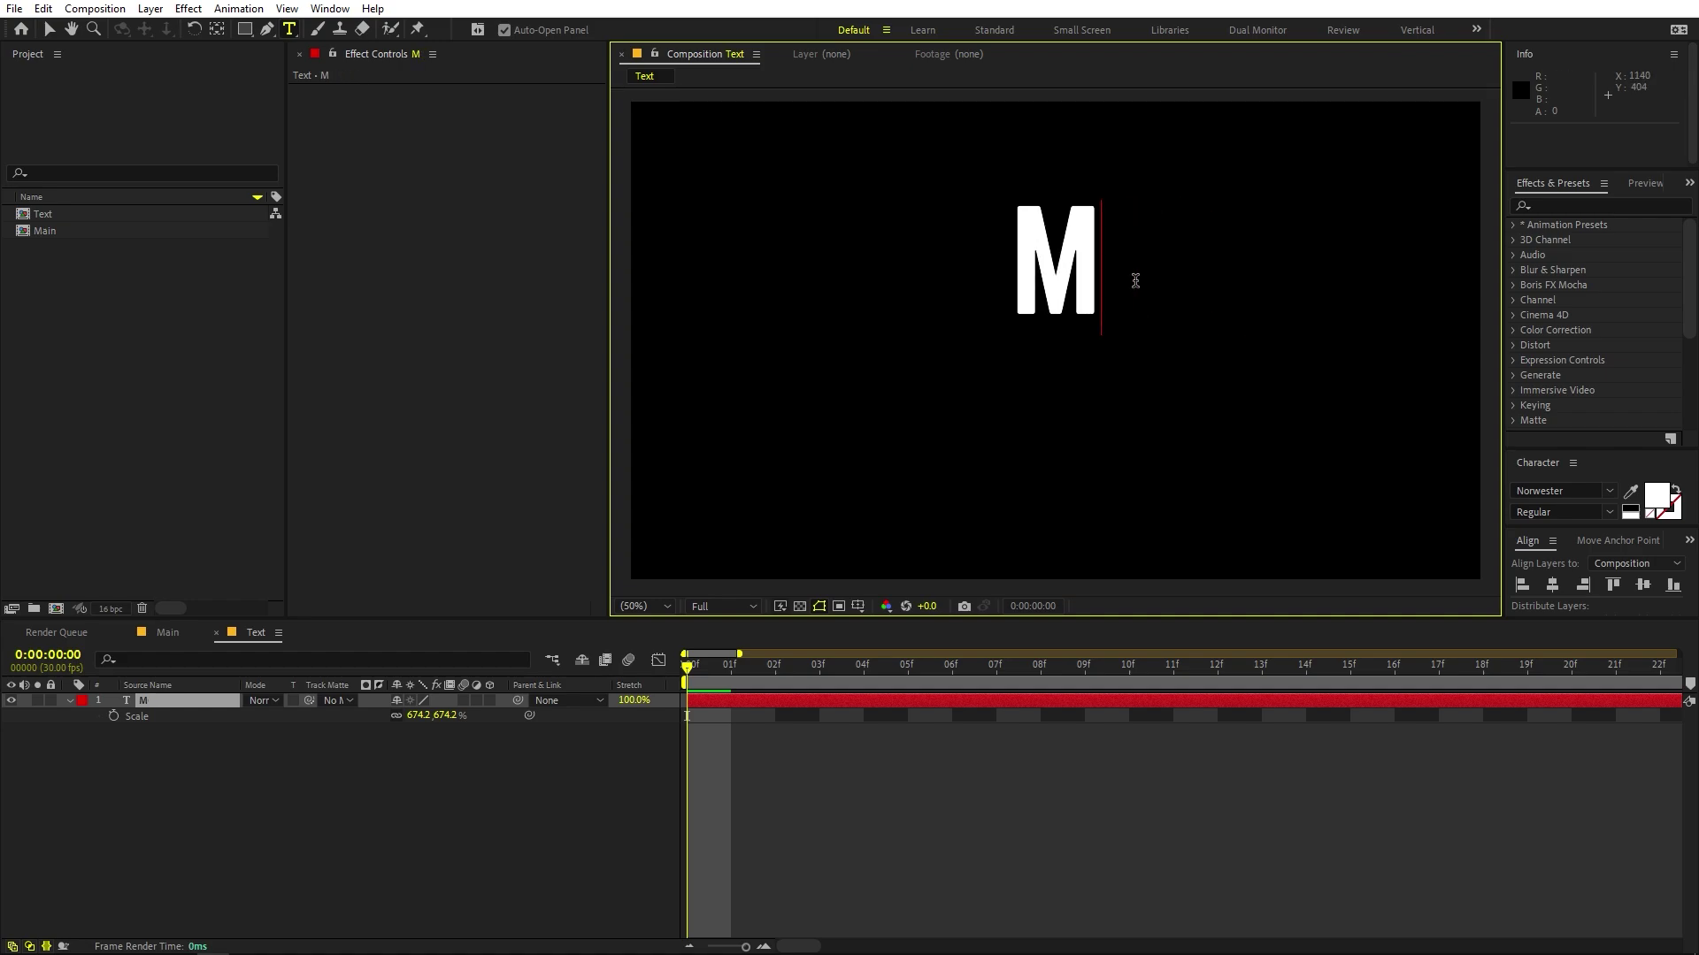
key("BackSpace")
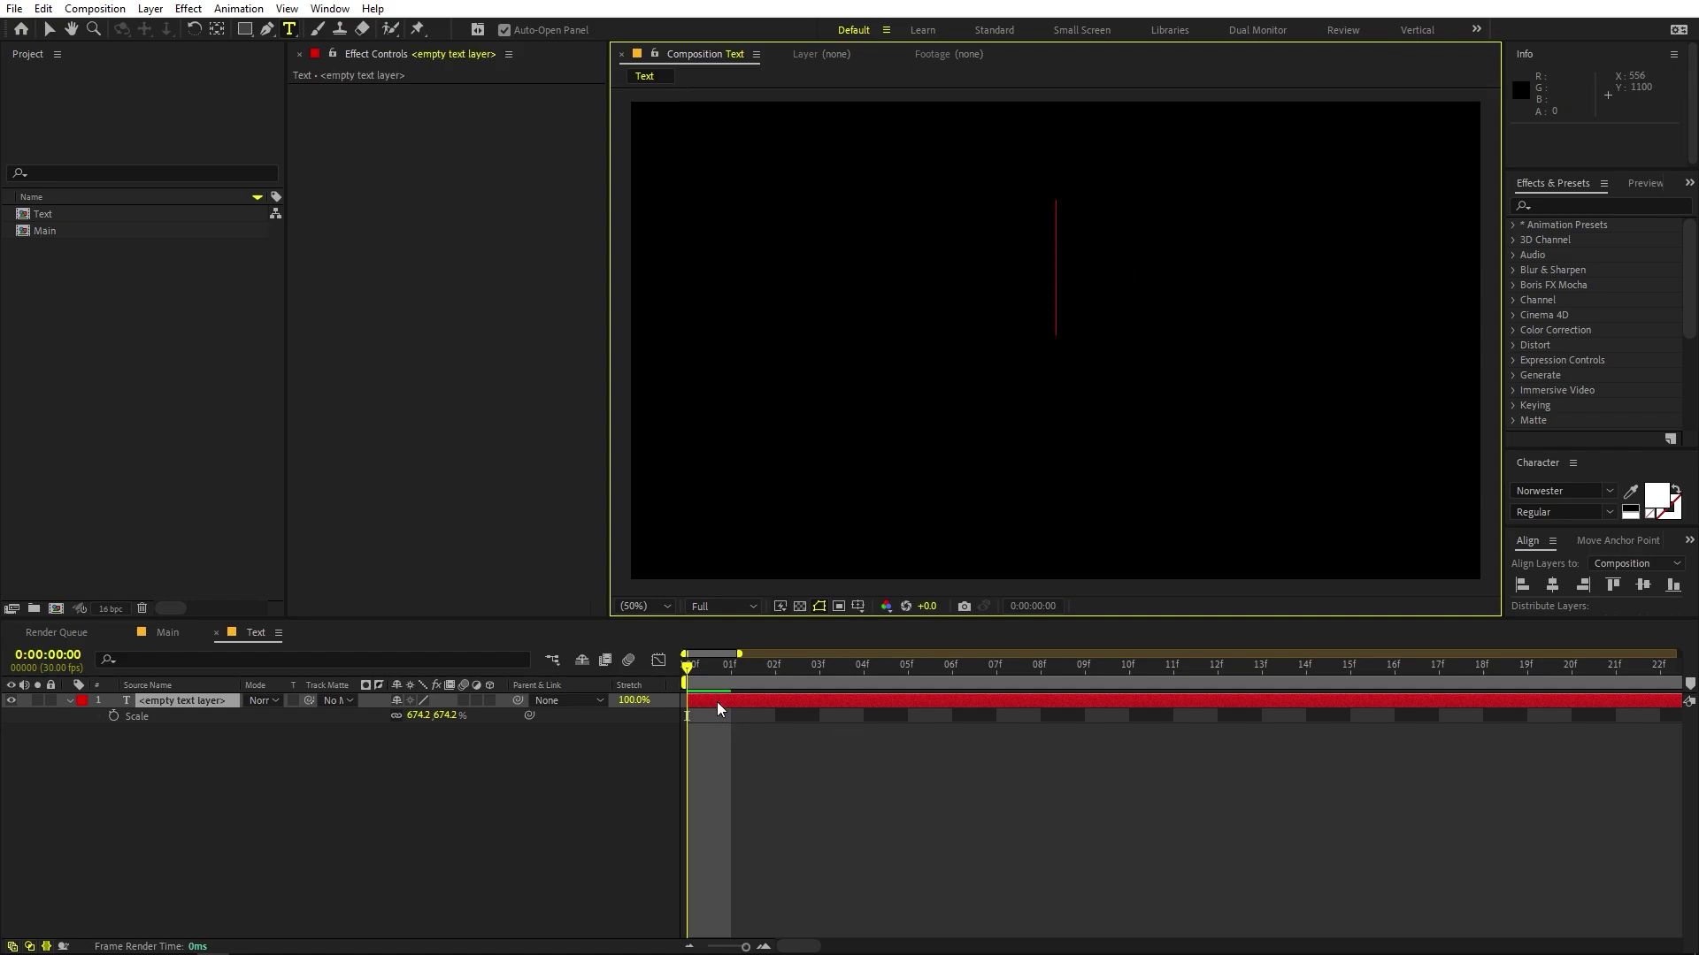
type("M")
left_click(854, 747)
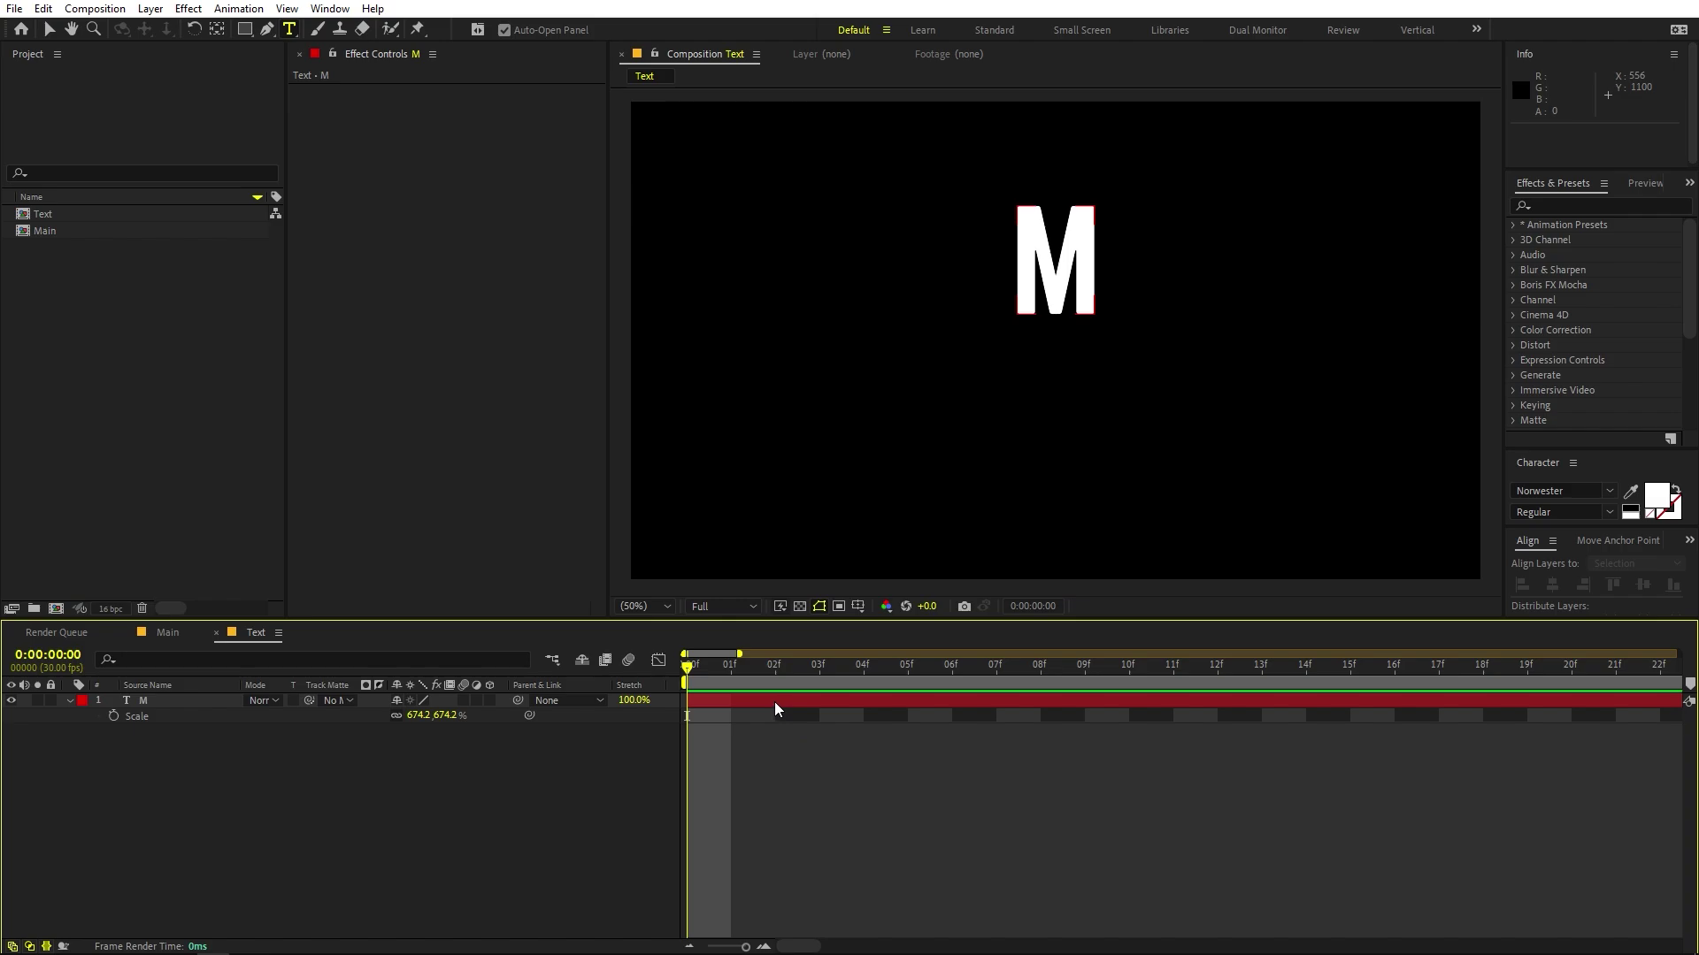
Step: With the M layer starting at frame 2, split it at frame 6 and change the later part's text to MO
left_click_drag(708, 667, 957, 700)
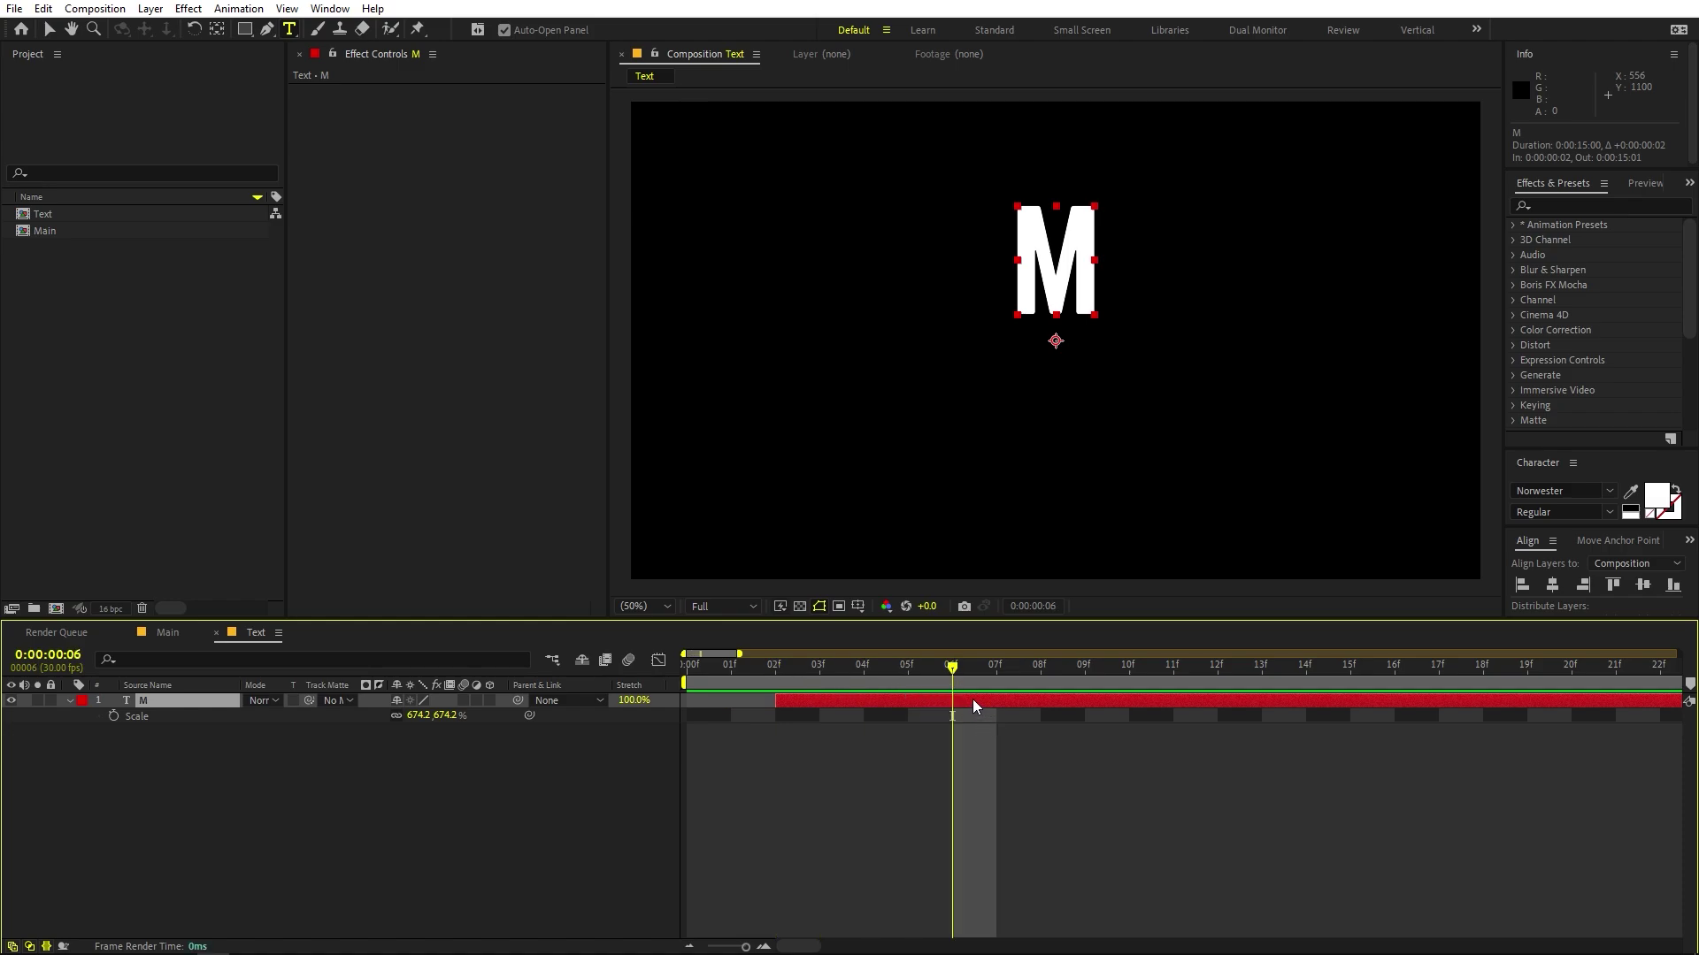
key("ctrl+shift+d")
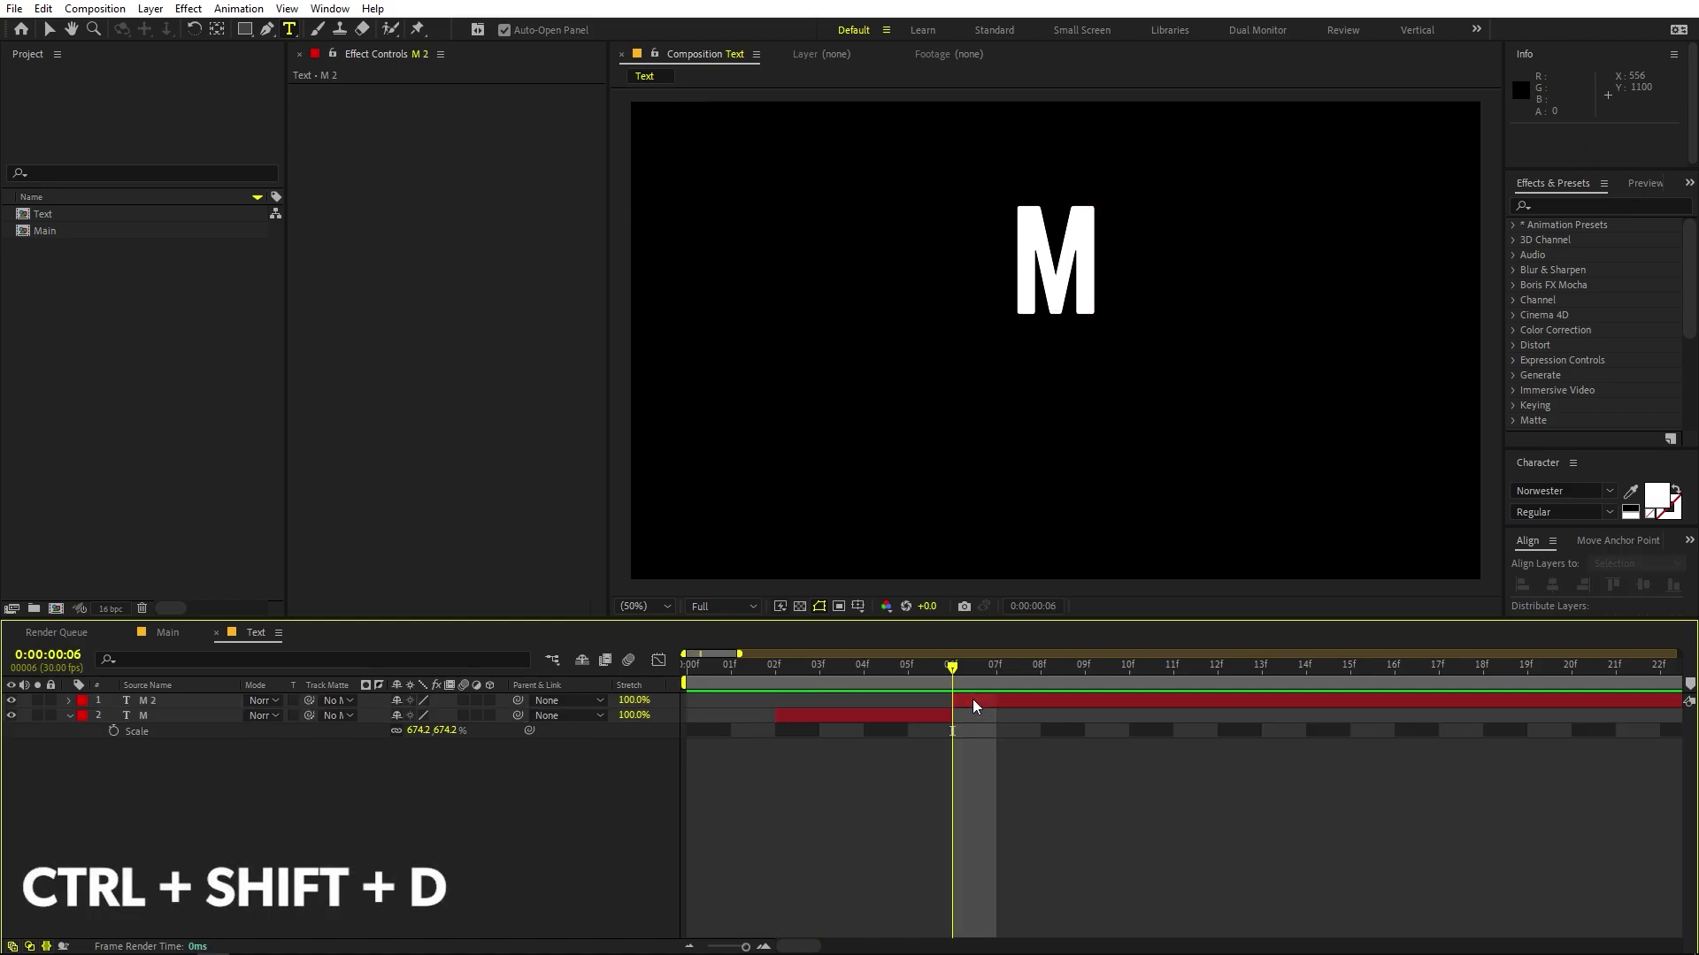
left_click(1105, 252)
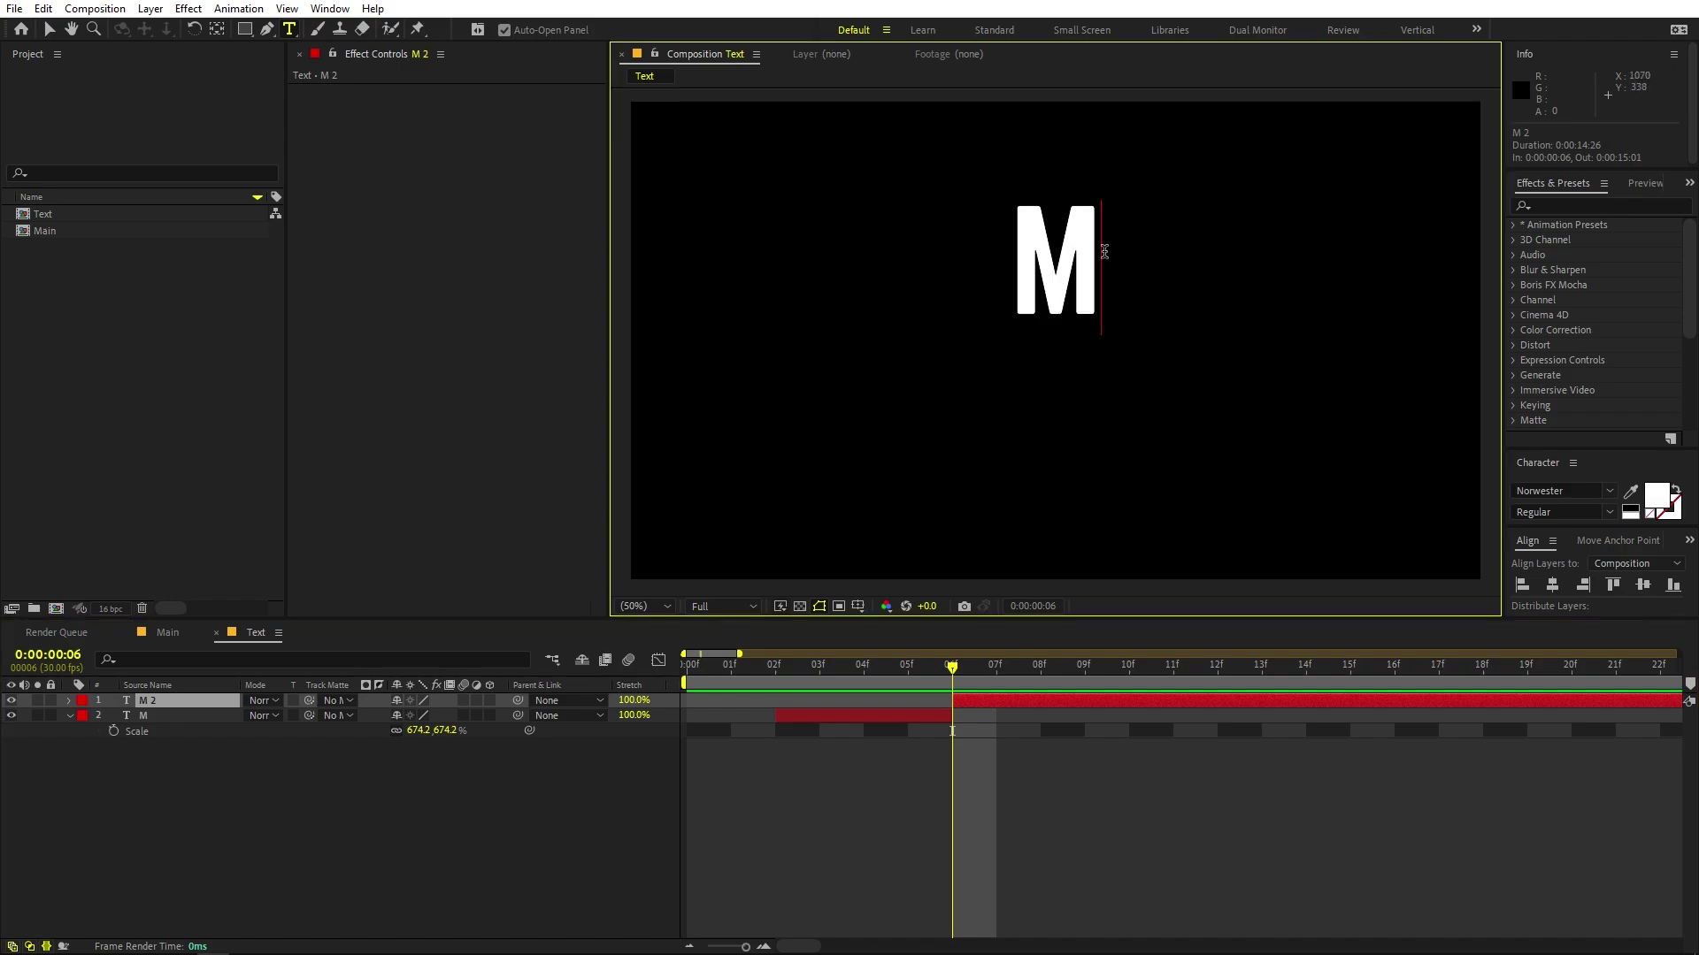
type("O")
Step: Split the MO layer at frame 10 and change the later part's text to MOT
left_click_drag(952, 671, 1128, 716)
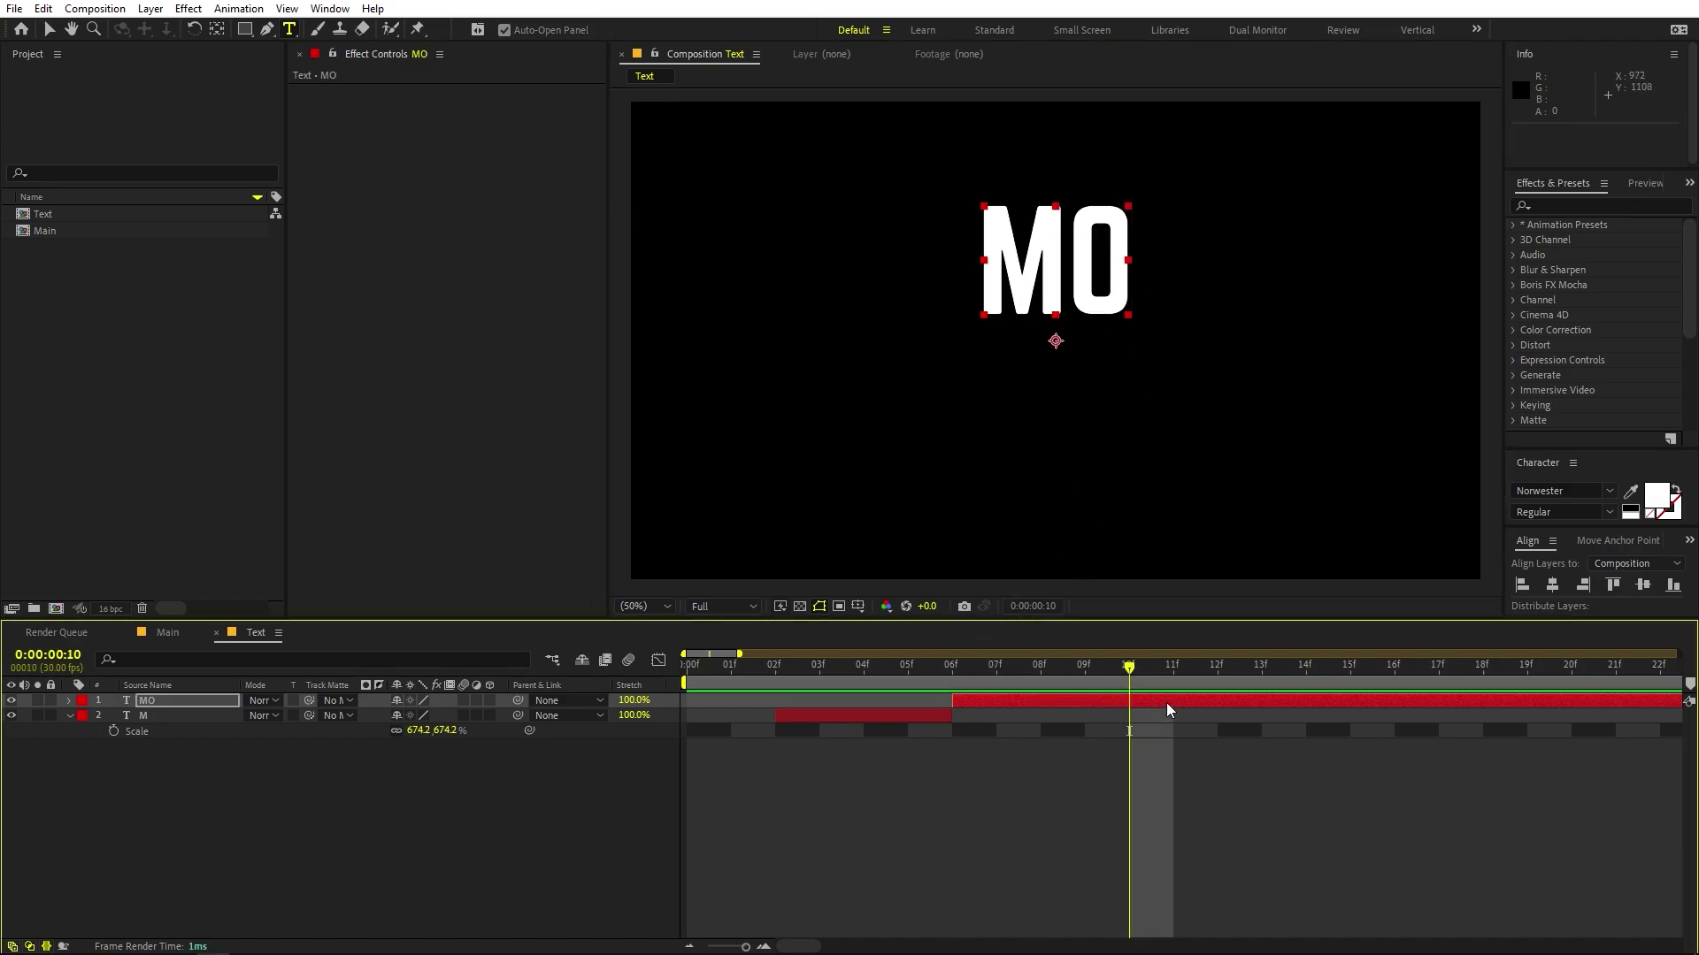
key("ctrl+shift+d")
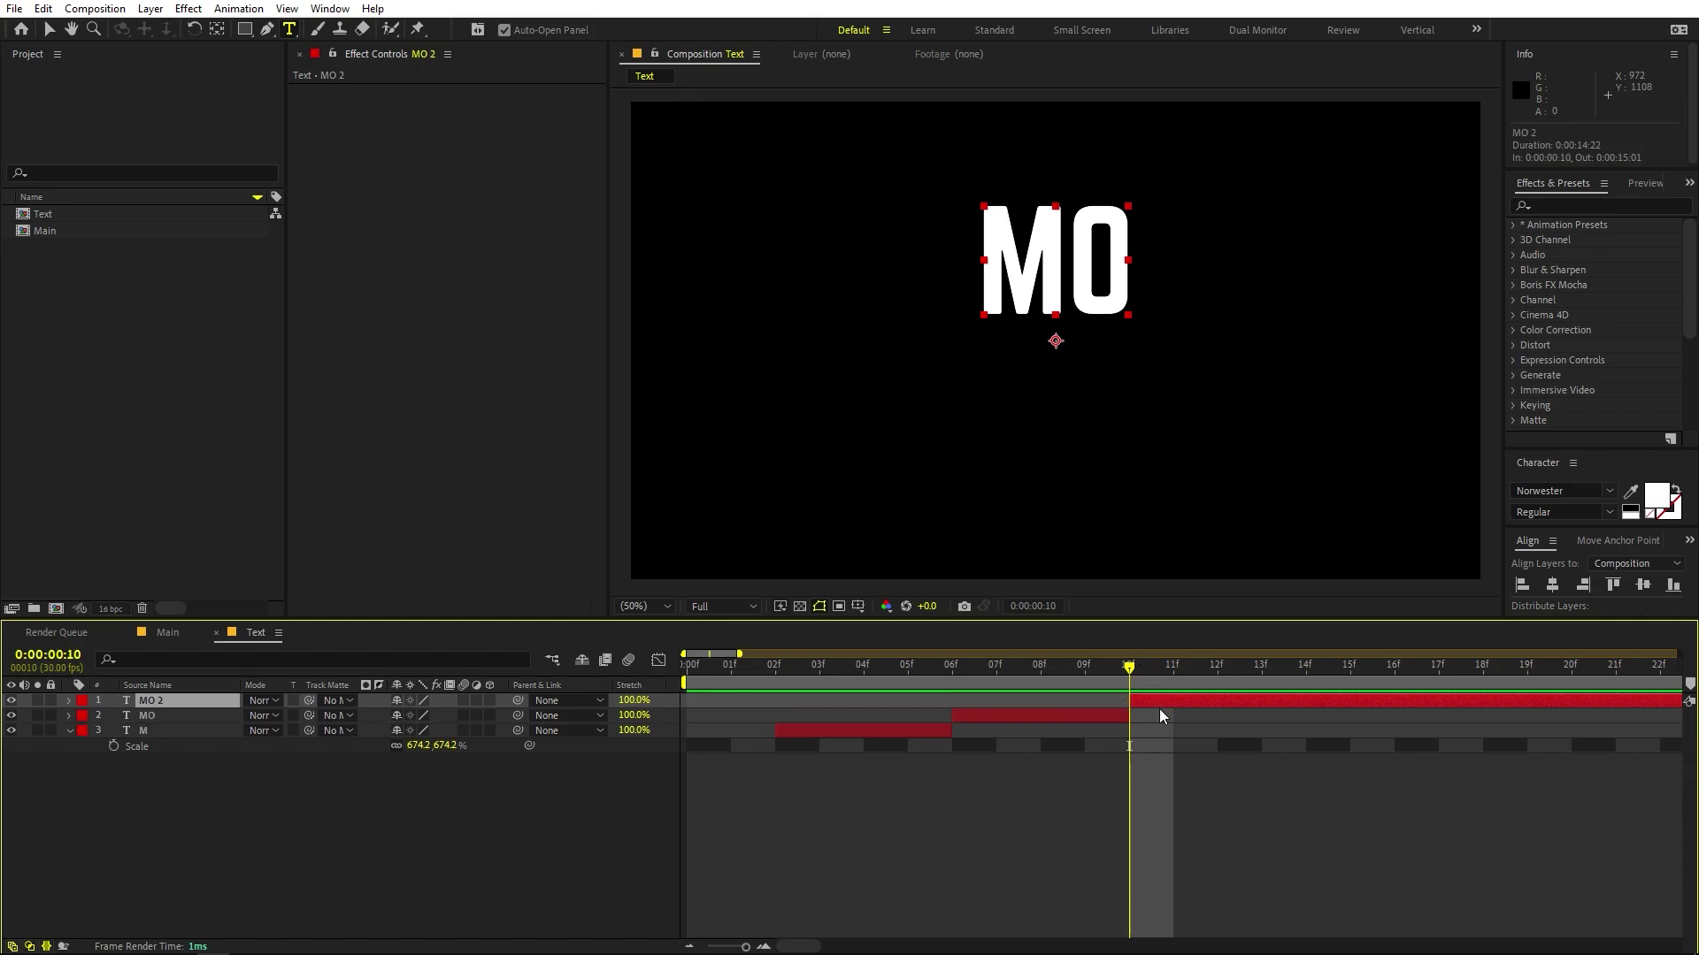
type("MOT")
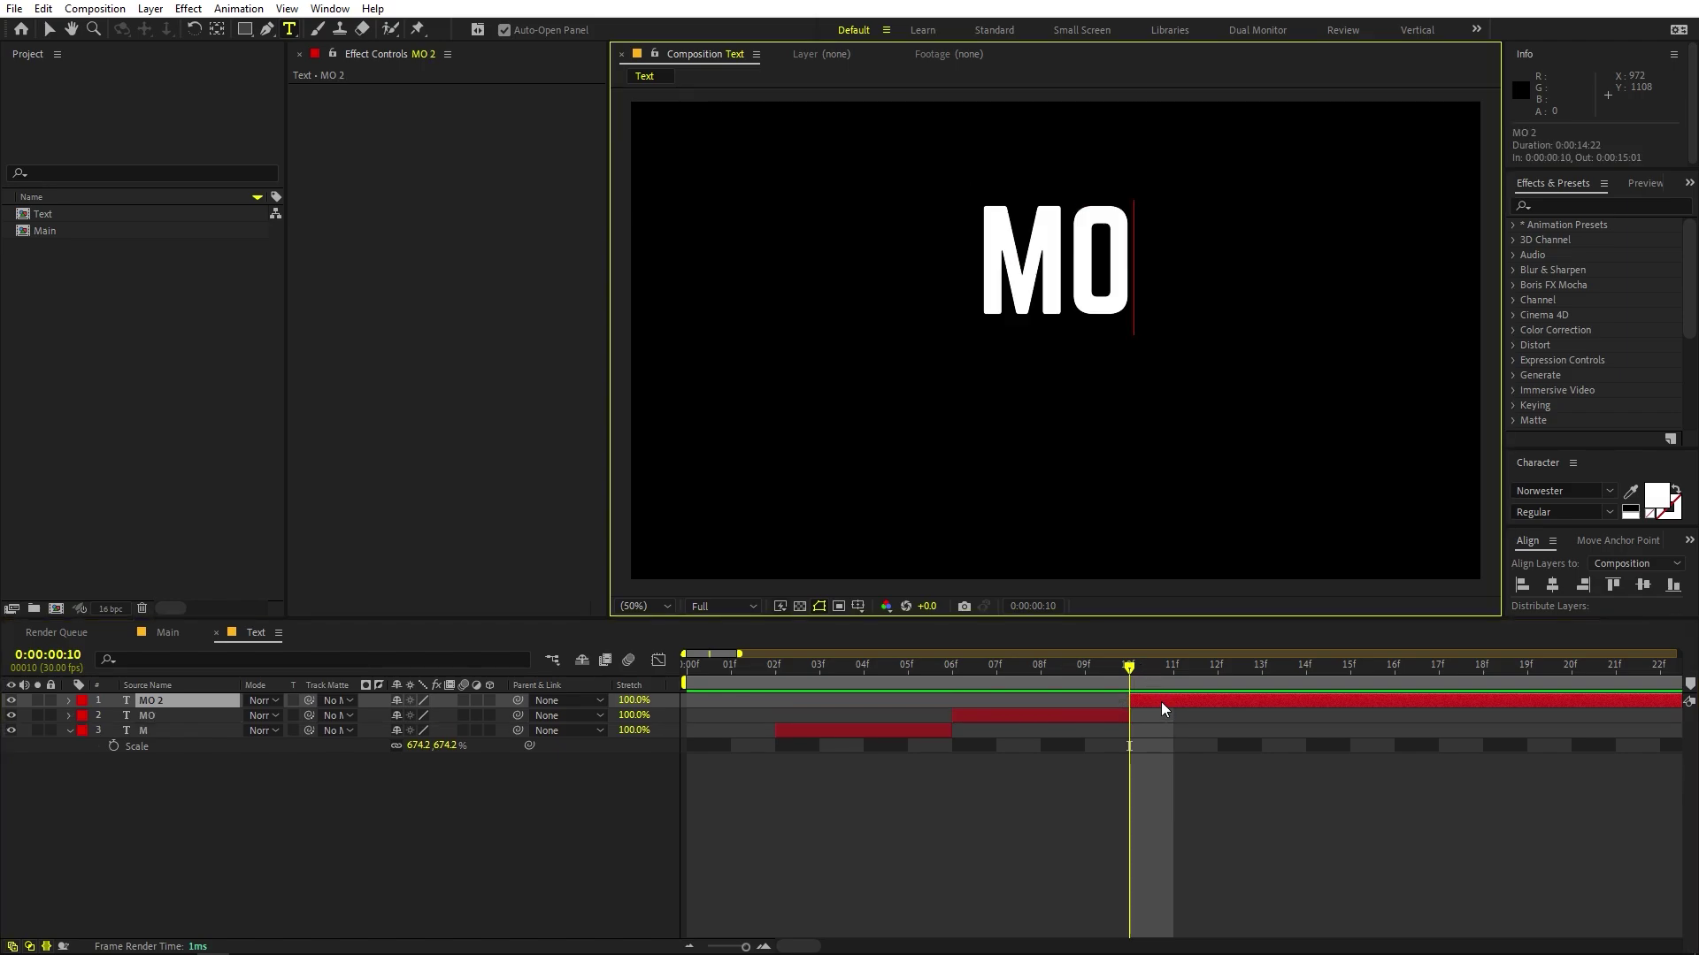
Step: Split the MOT layer at frame 14 and change the later part's text to MOTI
left_click(1213, 699)
key("Page_Down")
key("Page_Down")
key("Page_Down")
key("Page_Down")
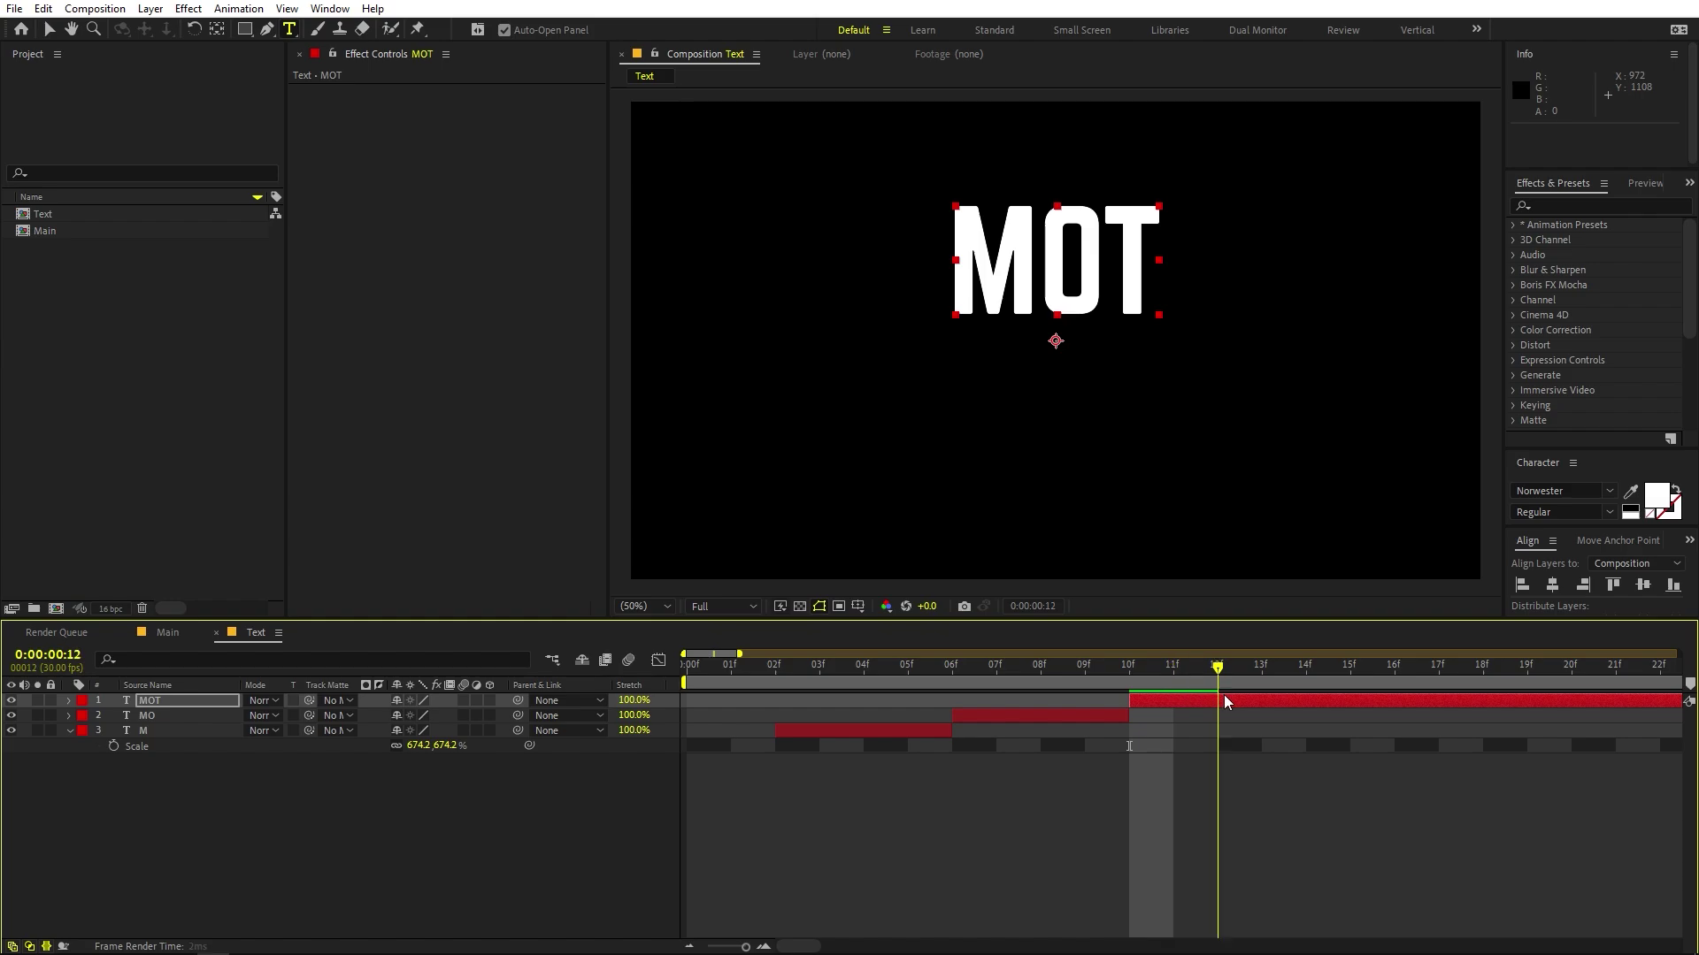
key("ctrl+shift+d")
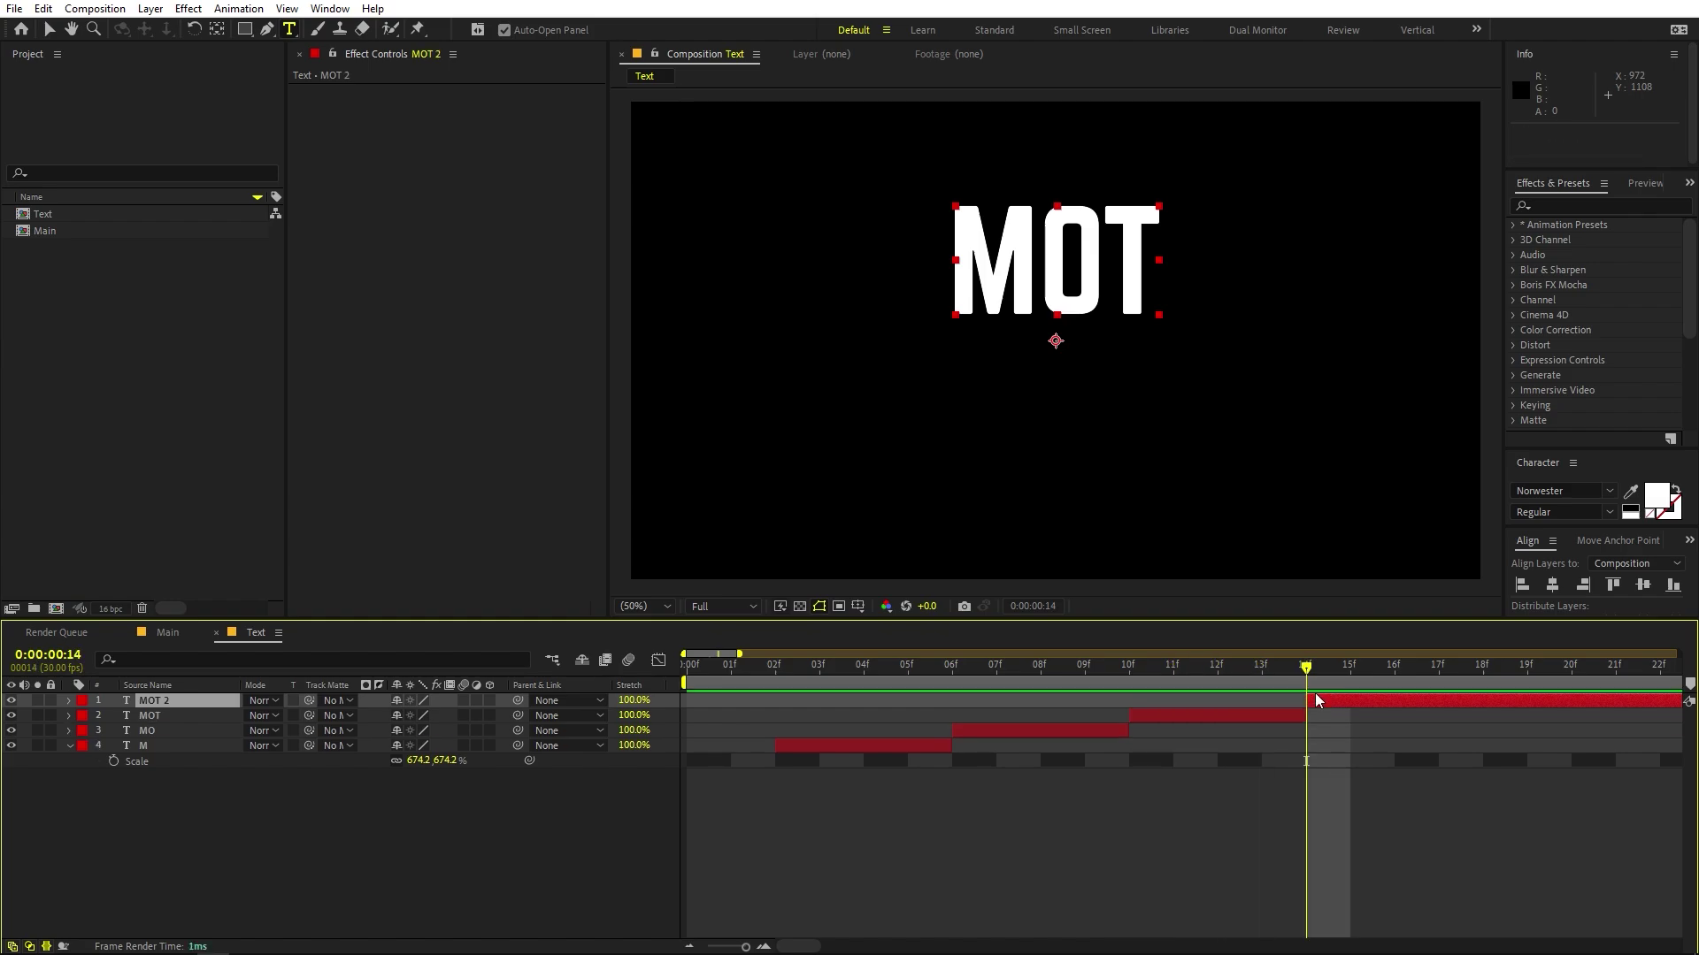
left_click_drag(1007, 664, 1367, 703)
double_click(1342, 703)
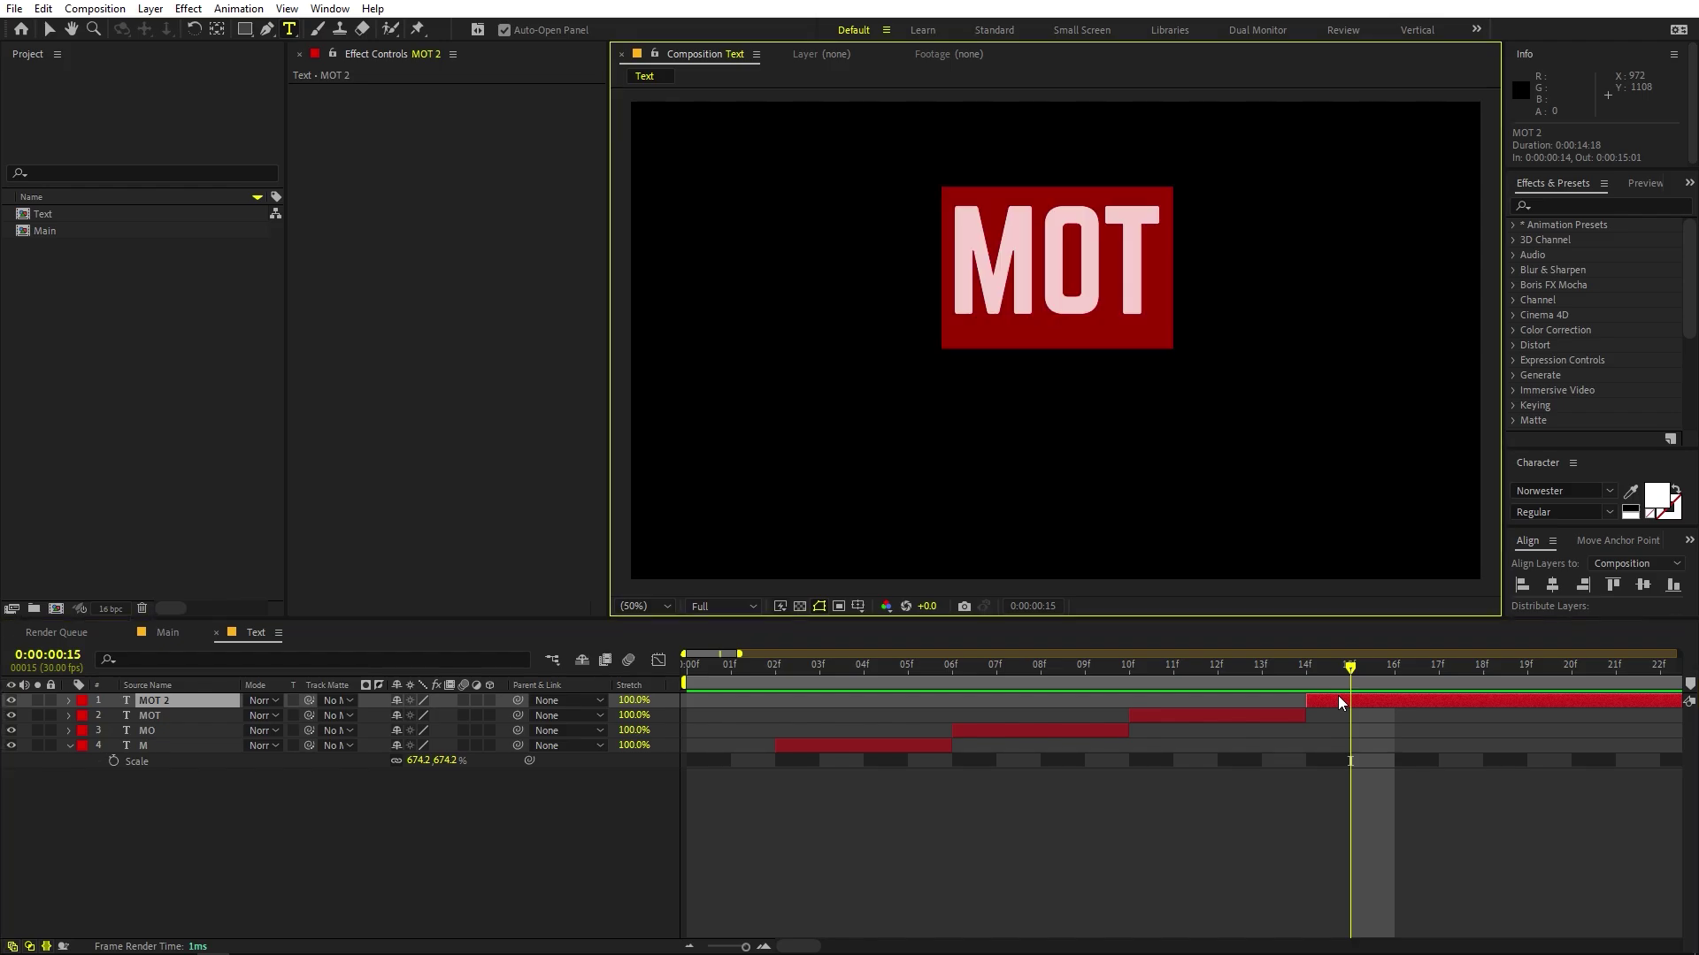
key("End")
type("I")
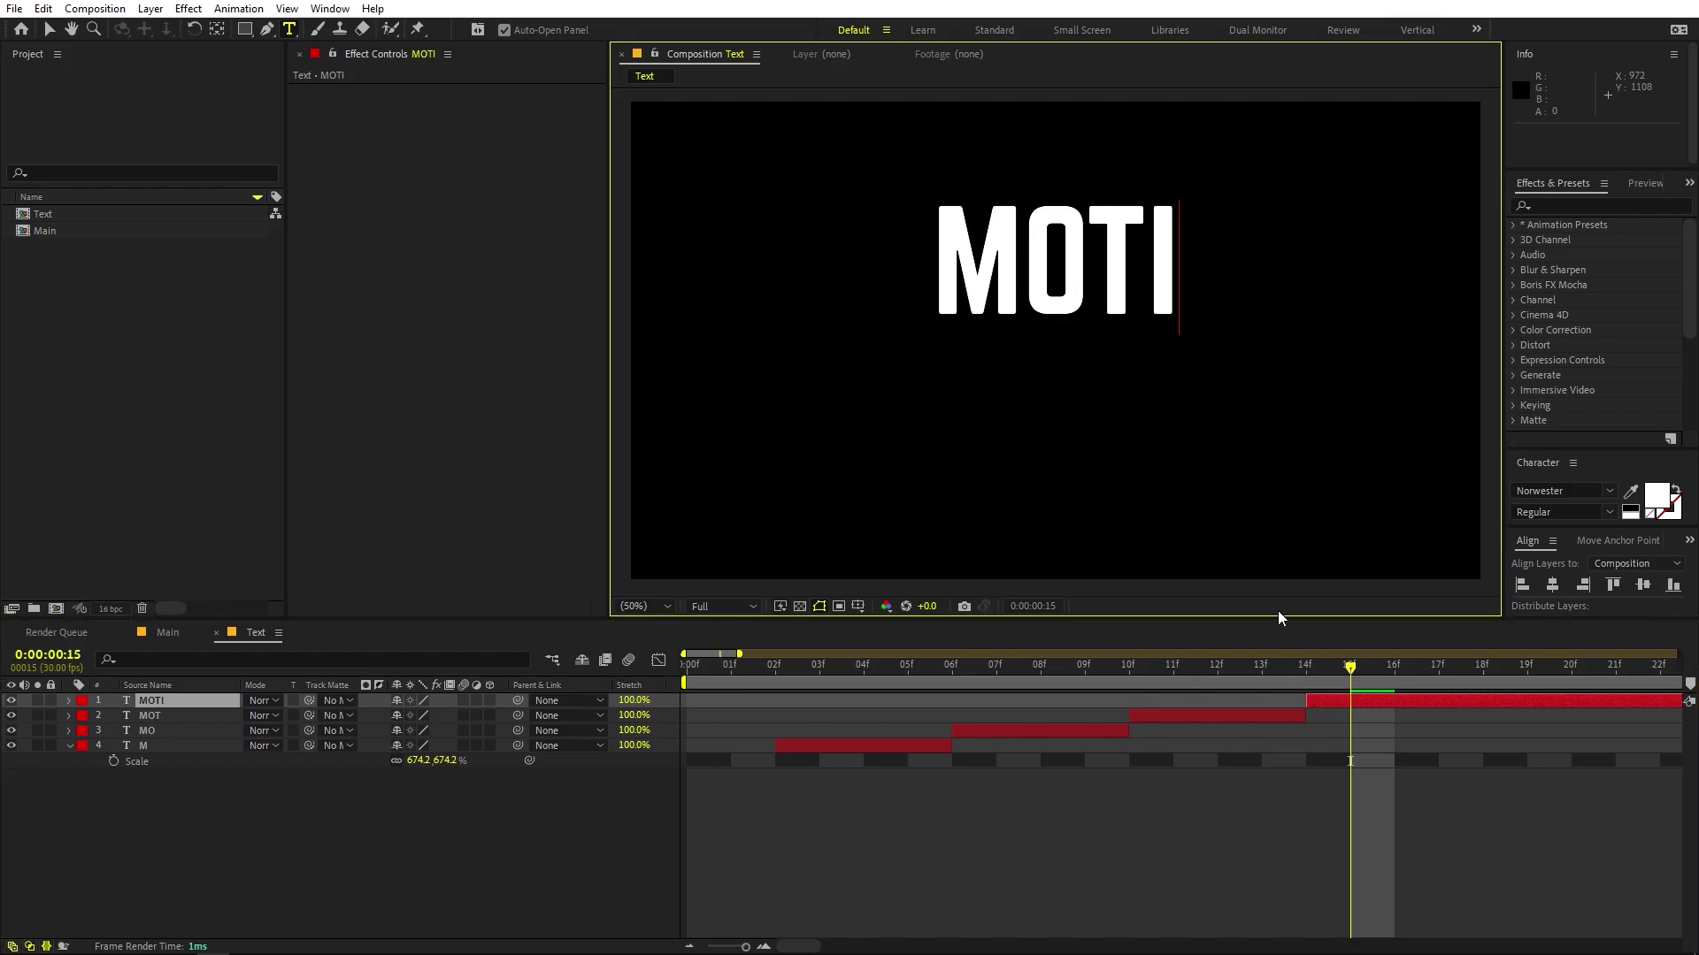
Step: Set the letter O in the MOTI layer to the California font
left_click_drag(1091, 265, 1045, 267)
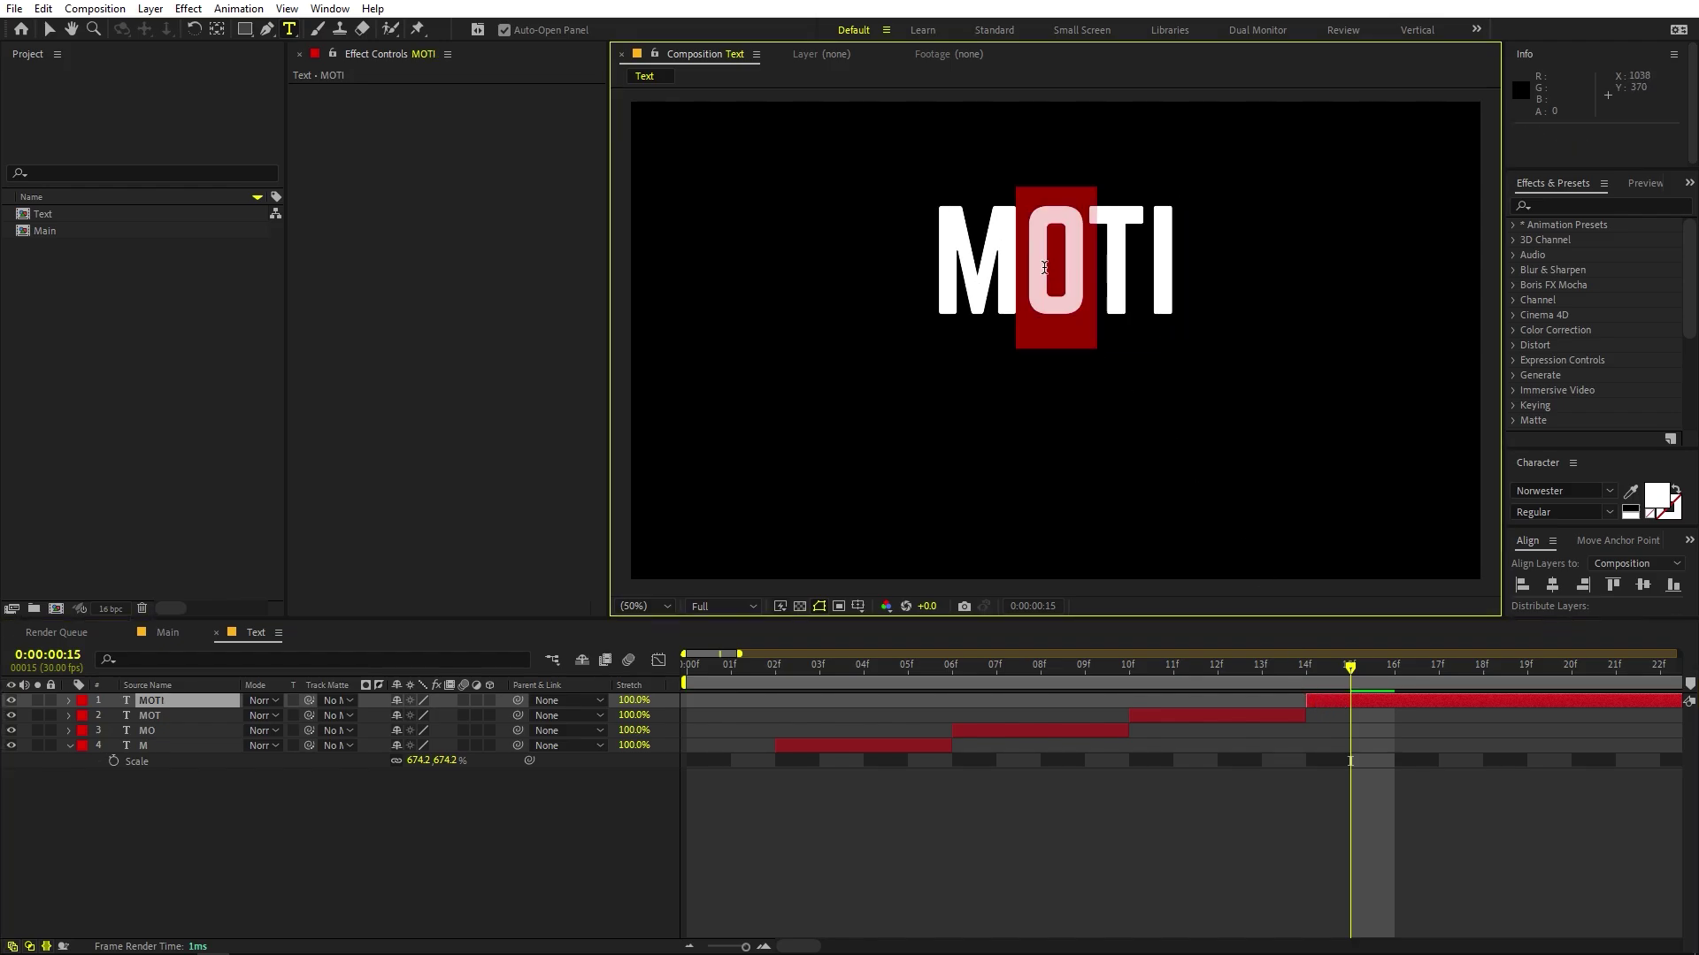
left_click(1580, 488)
scroll(1473, 616, "up", 20)
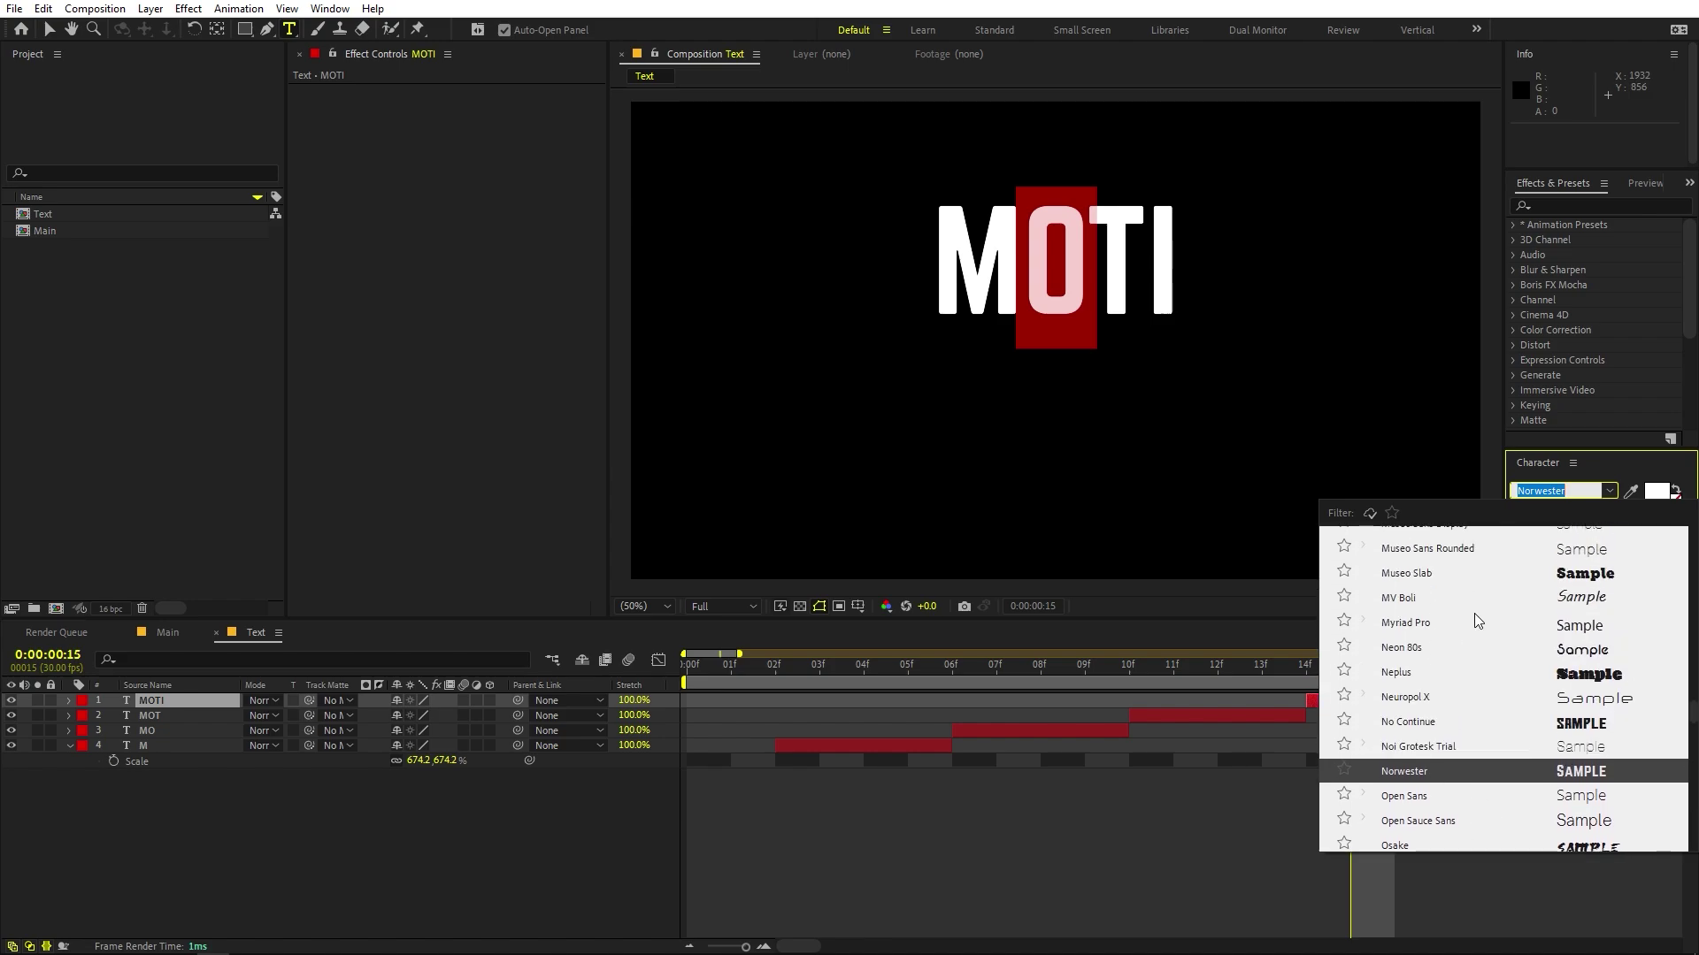
scroll(1509, 724, "up", 20)
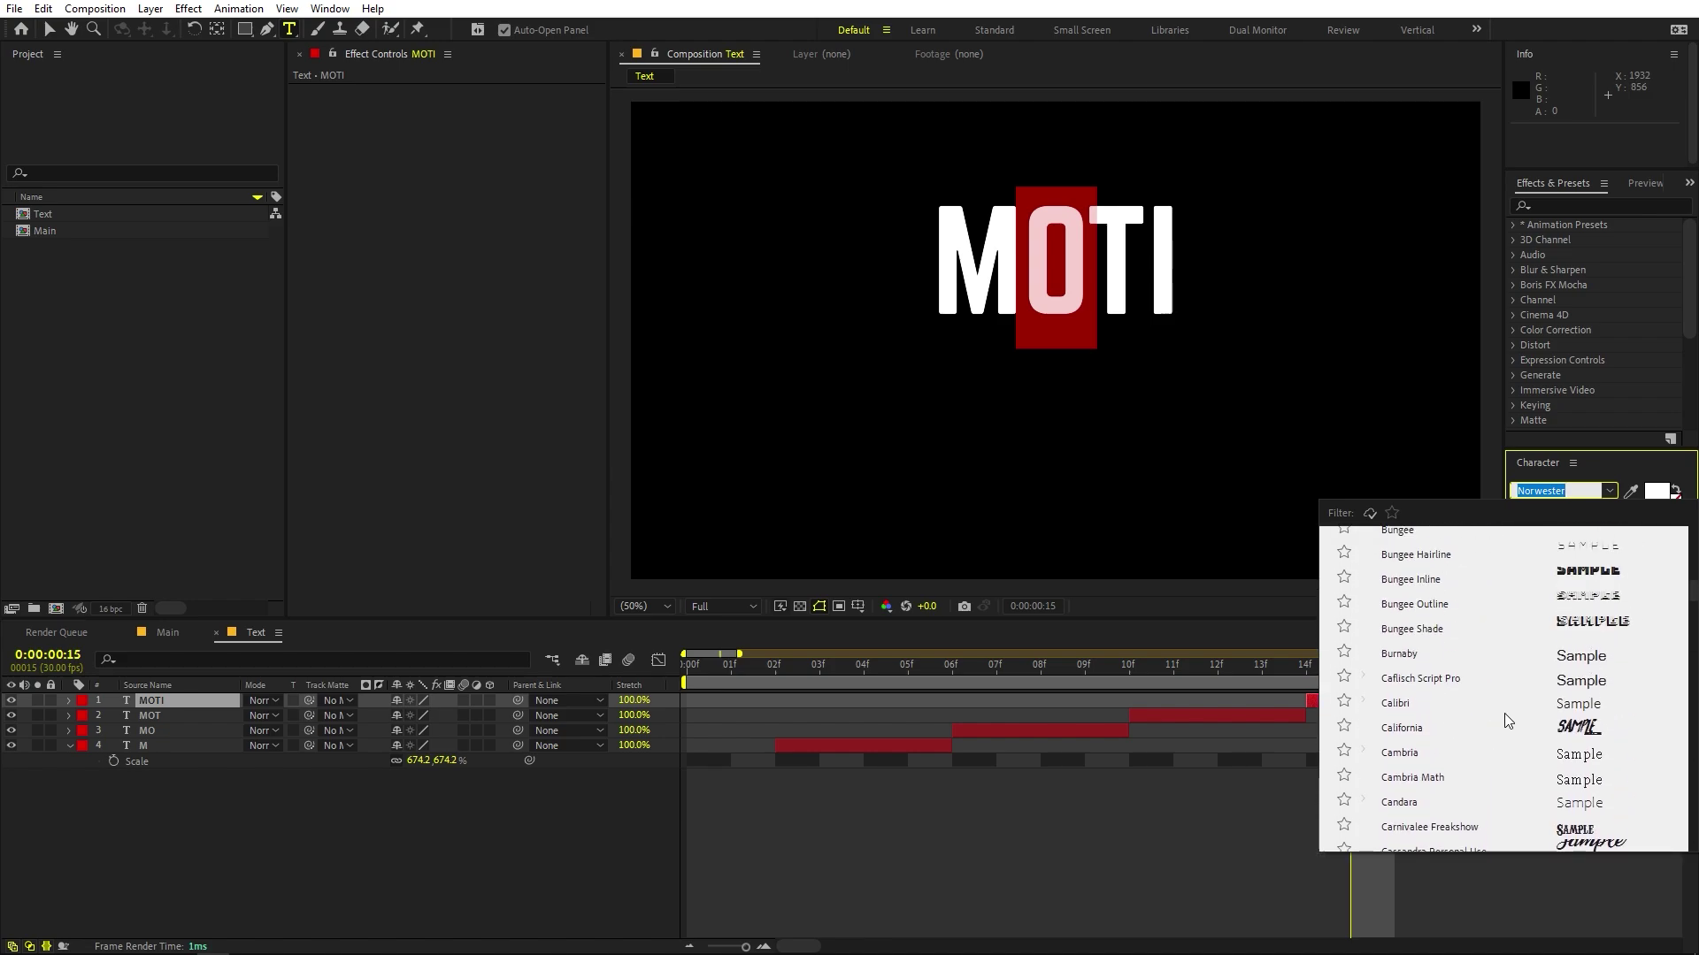
left_click(1407, 728)
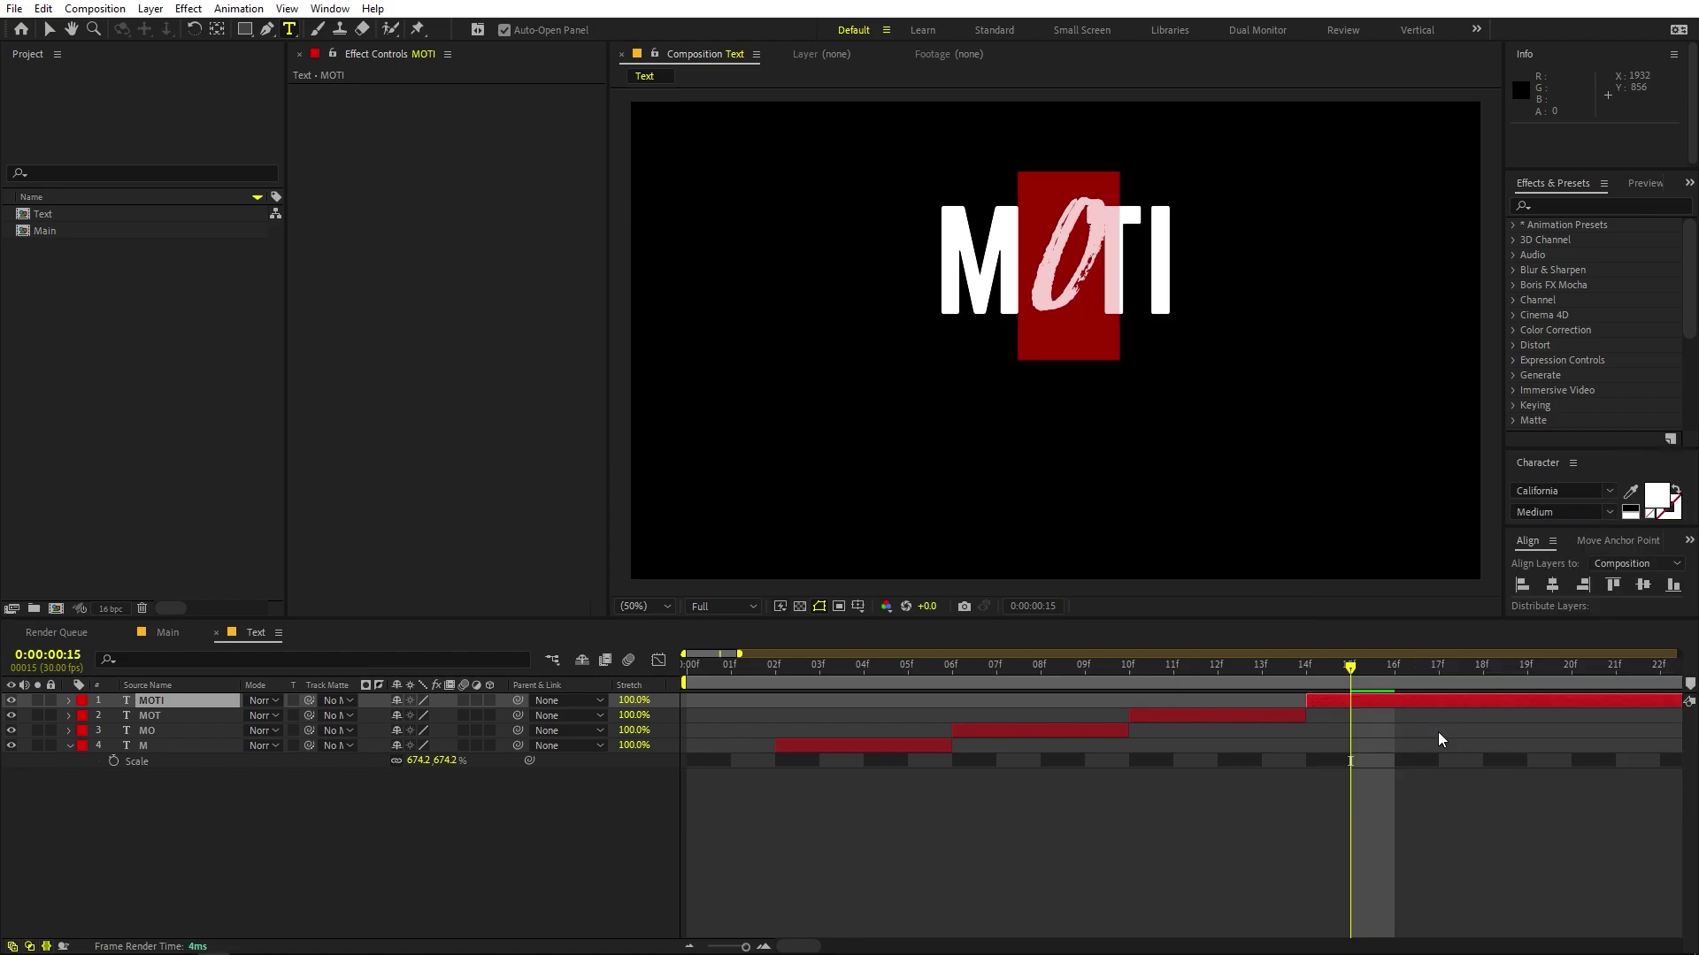
Step: Split the MOTI layer at frame 18 and change the later part's text to MOTIO
left_click_drag(1380, 670, 1484, 677)
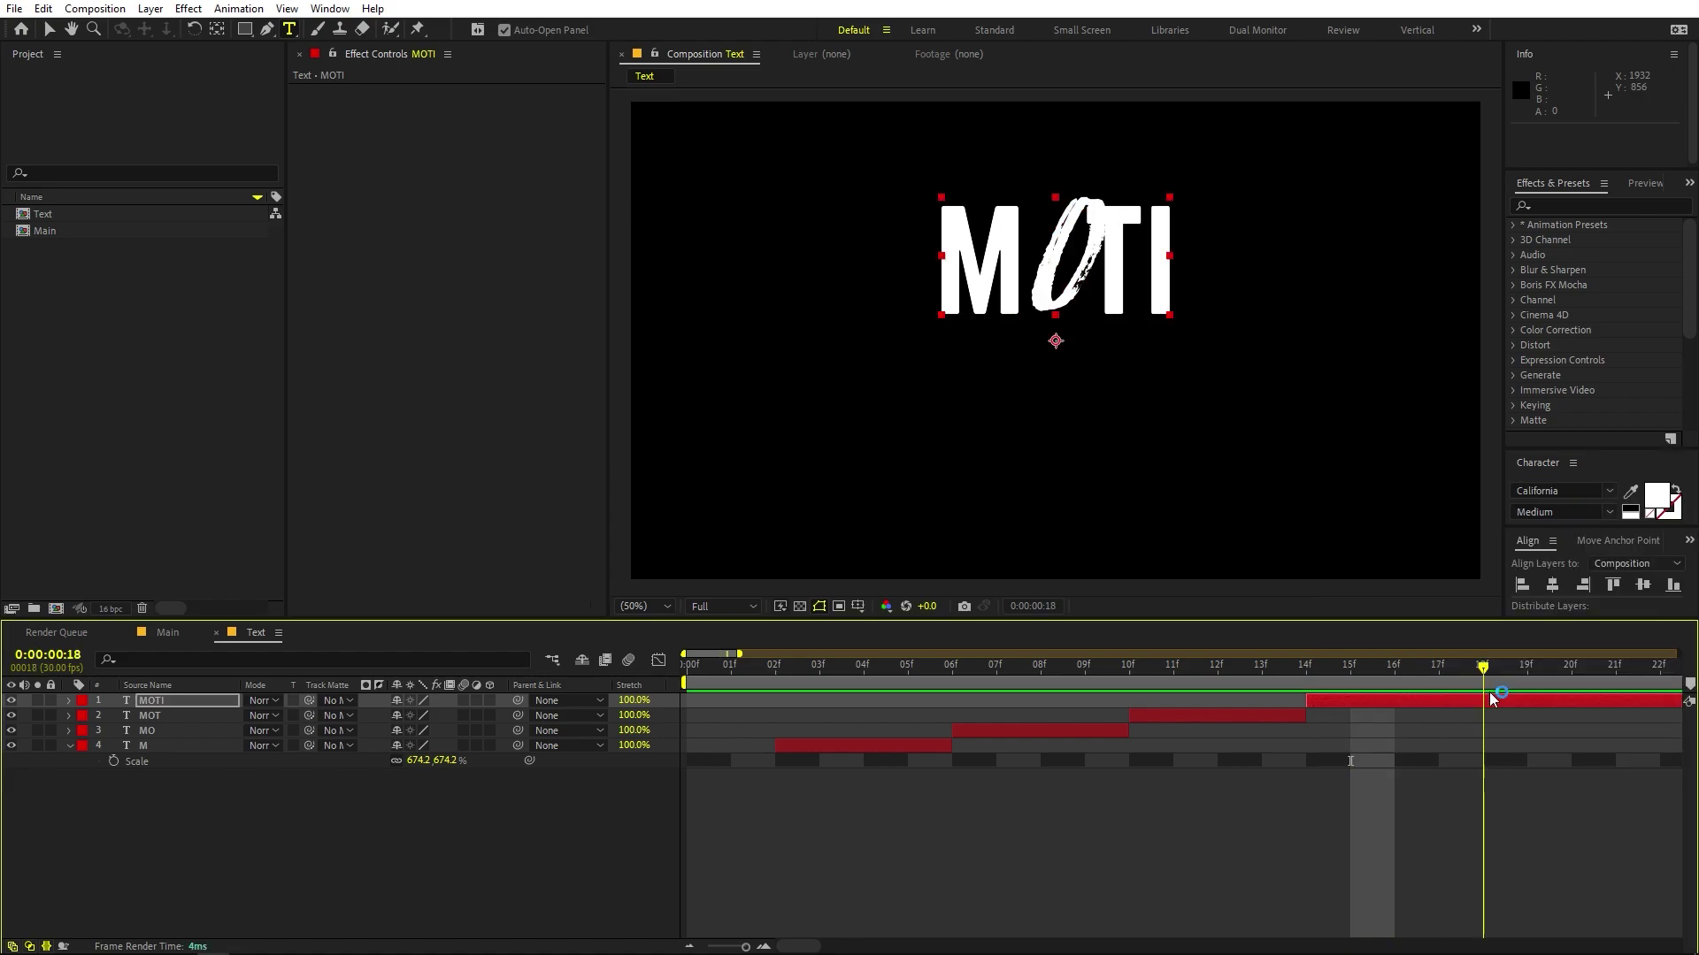
left_click(1488, 701)
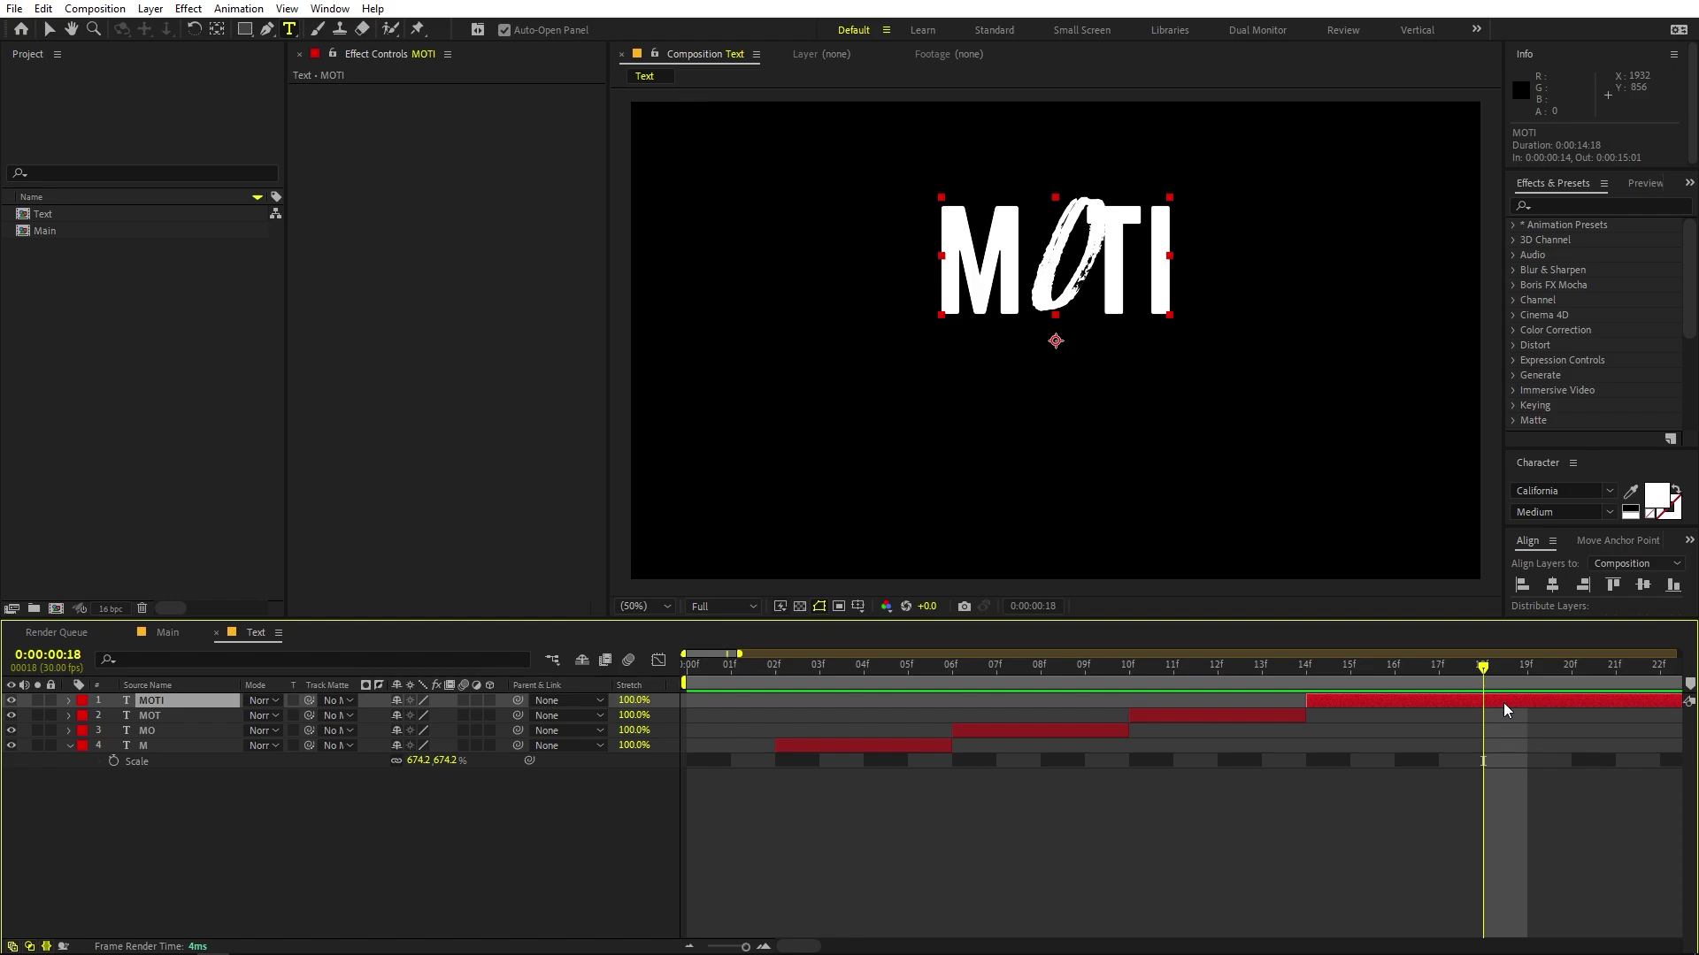
key("ctrl+shift+d")
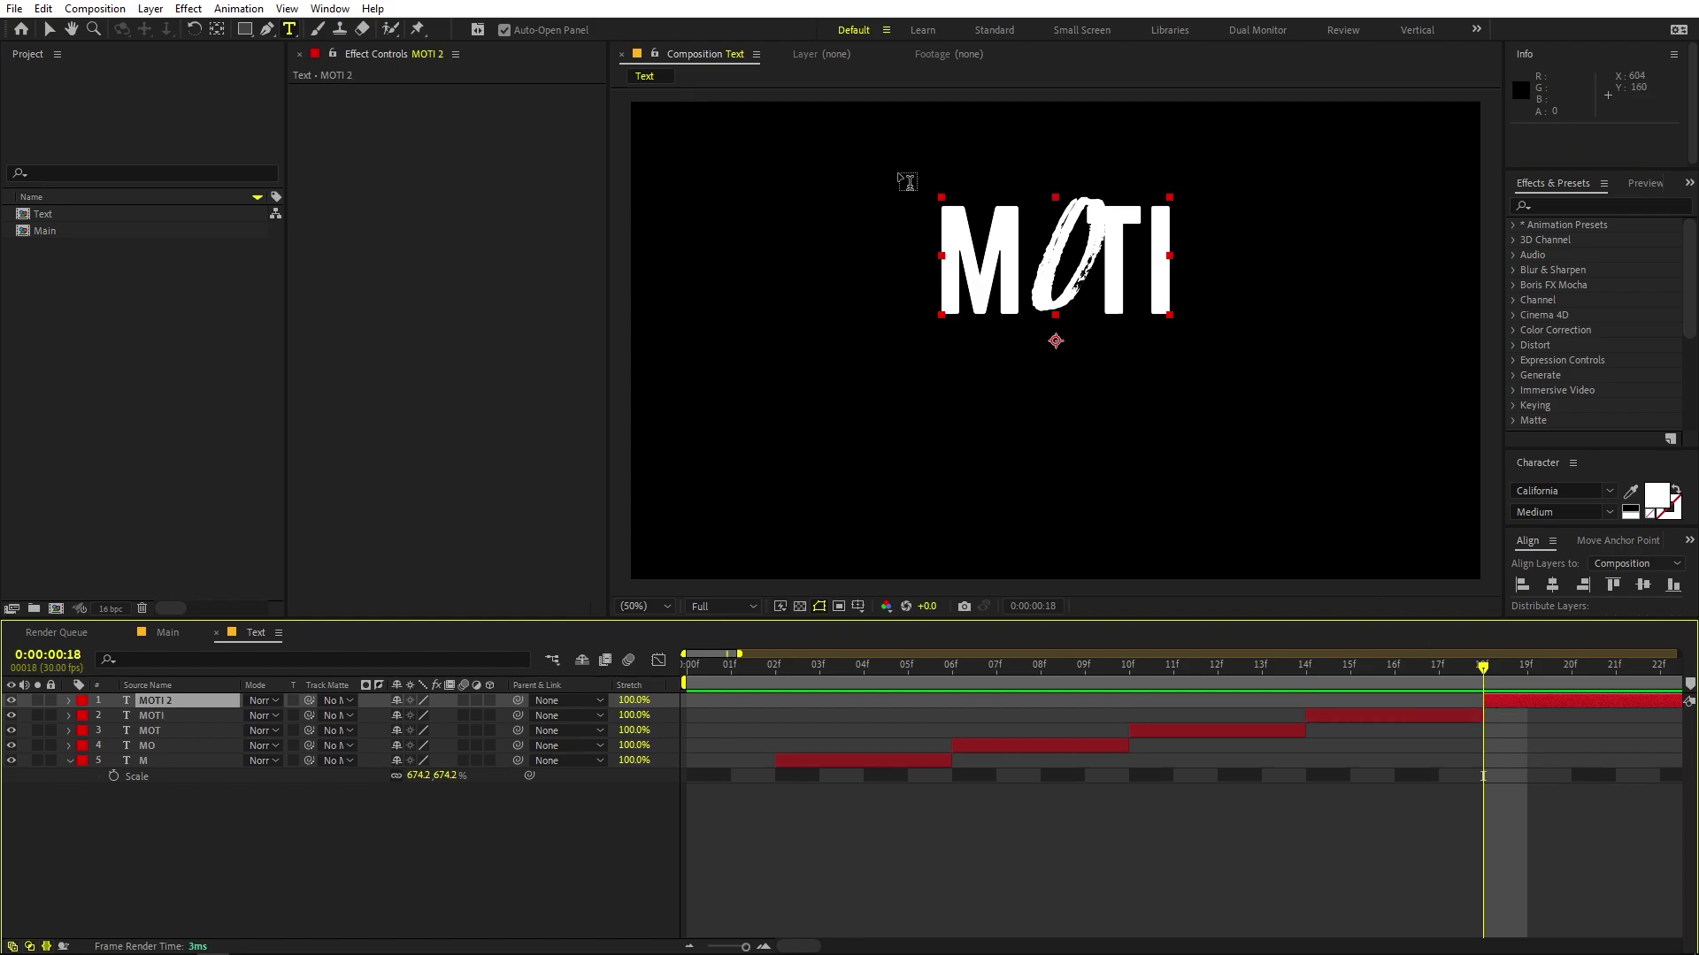
left_click_drag(1120, 671, 1522, 715)
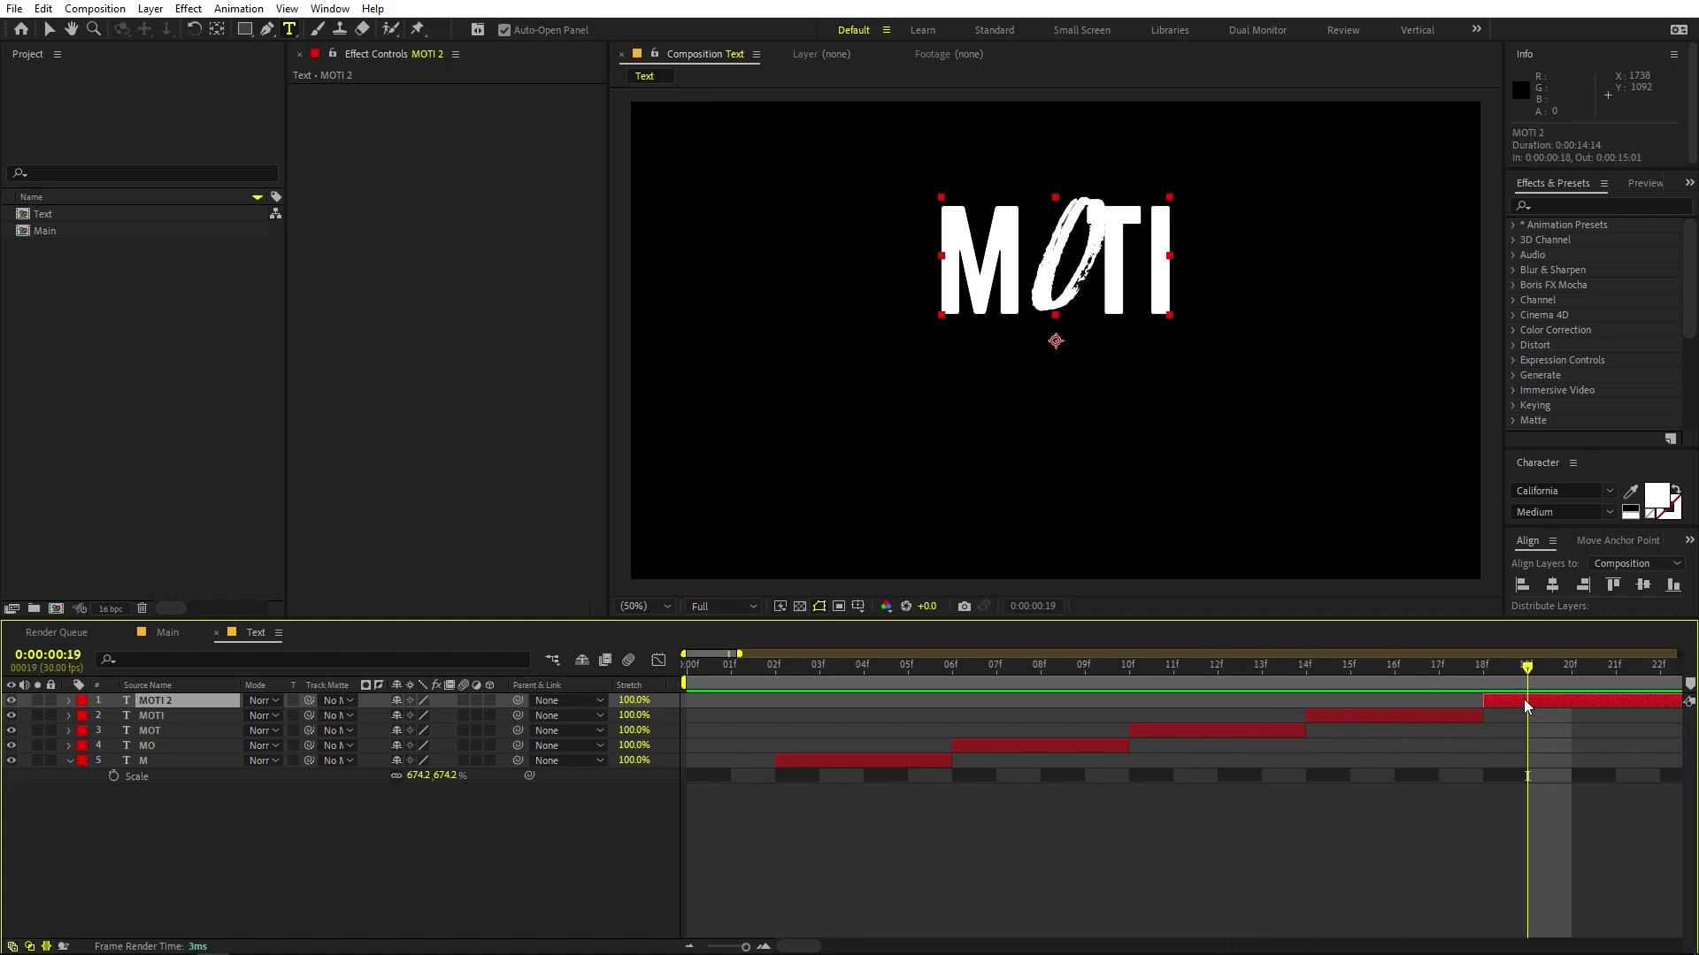
double_click(1523, 699)
left_click(1171, 236)
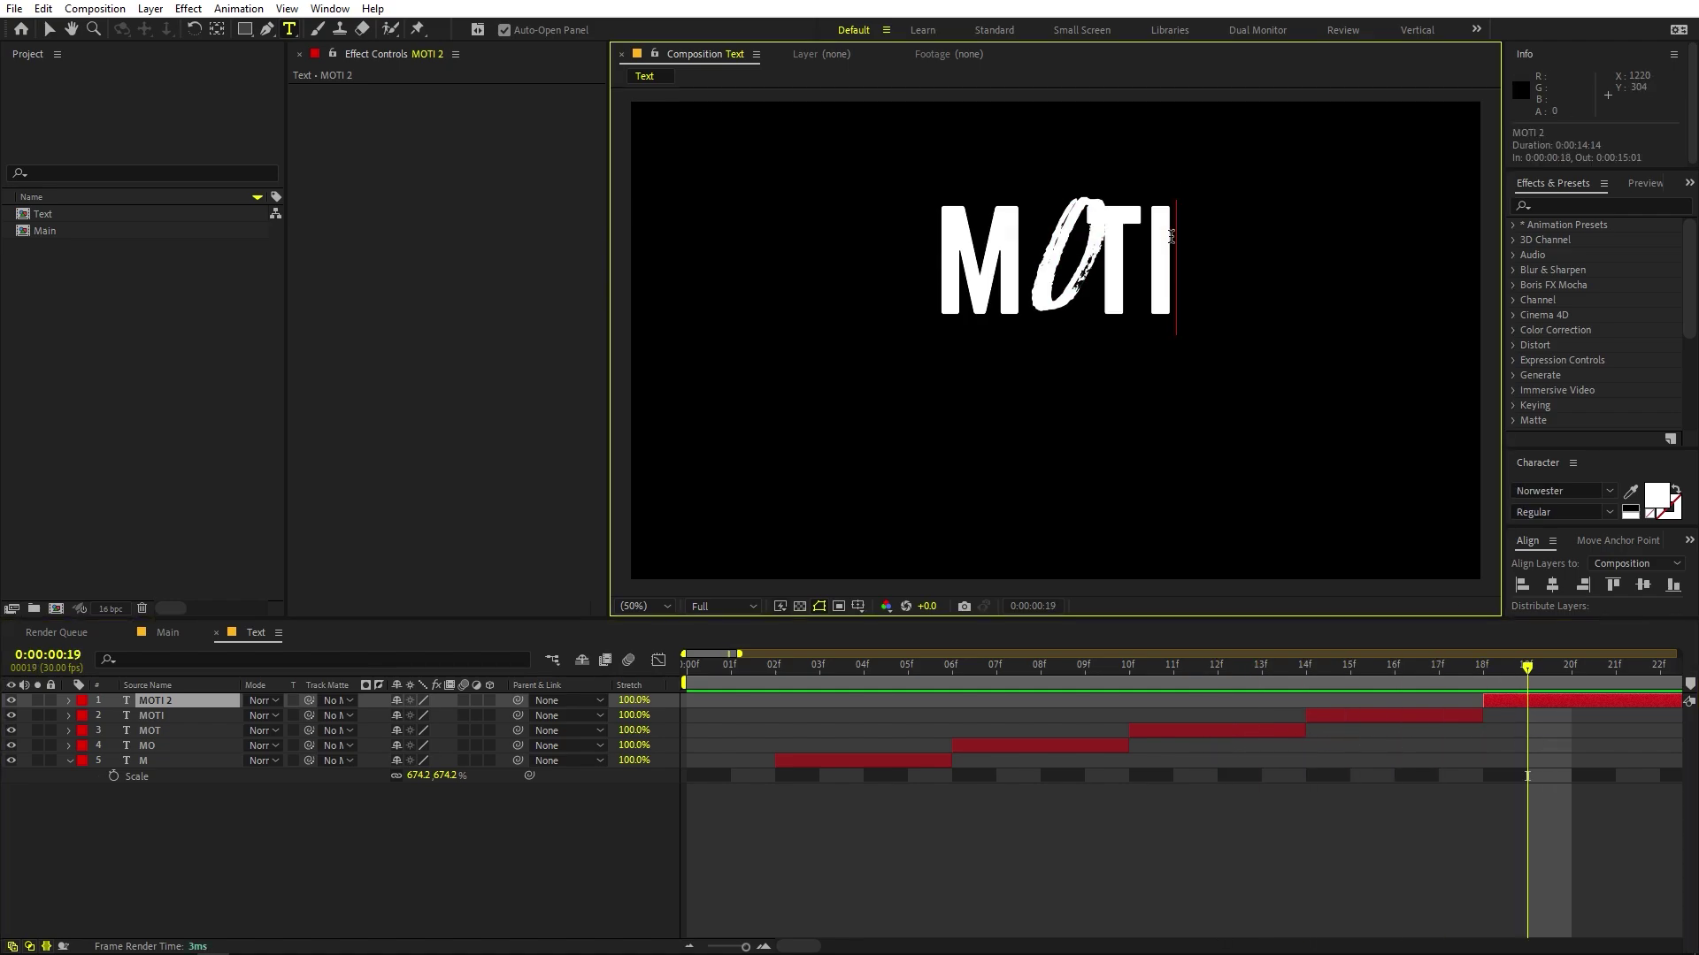
type("O")
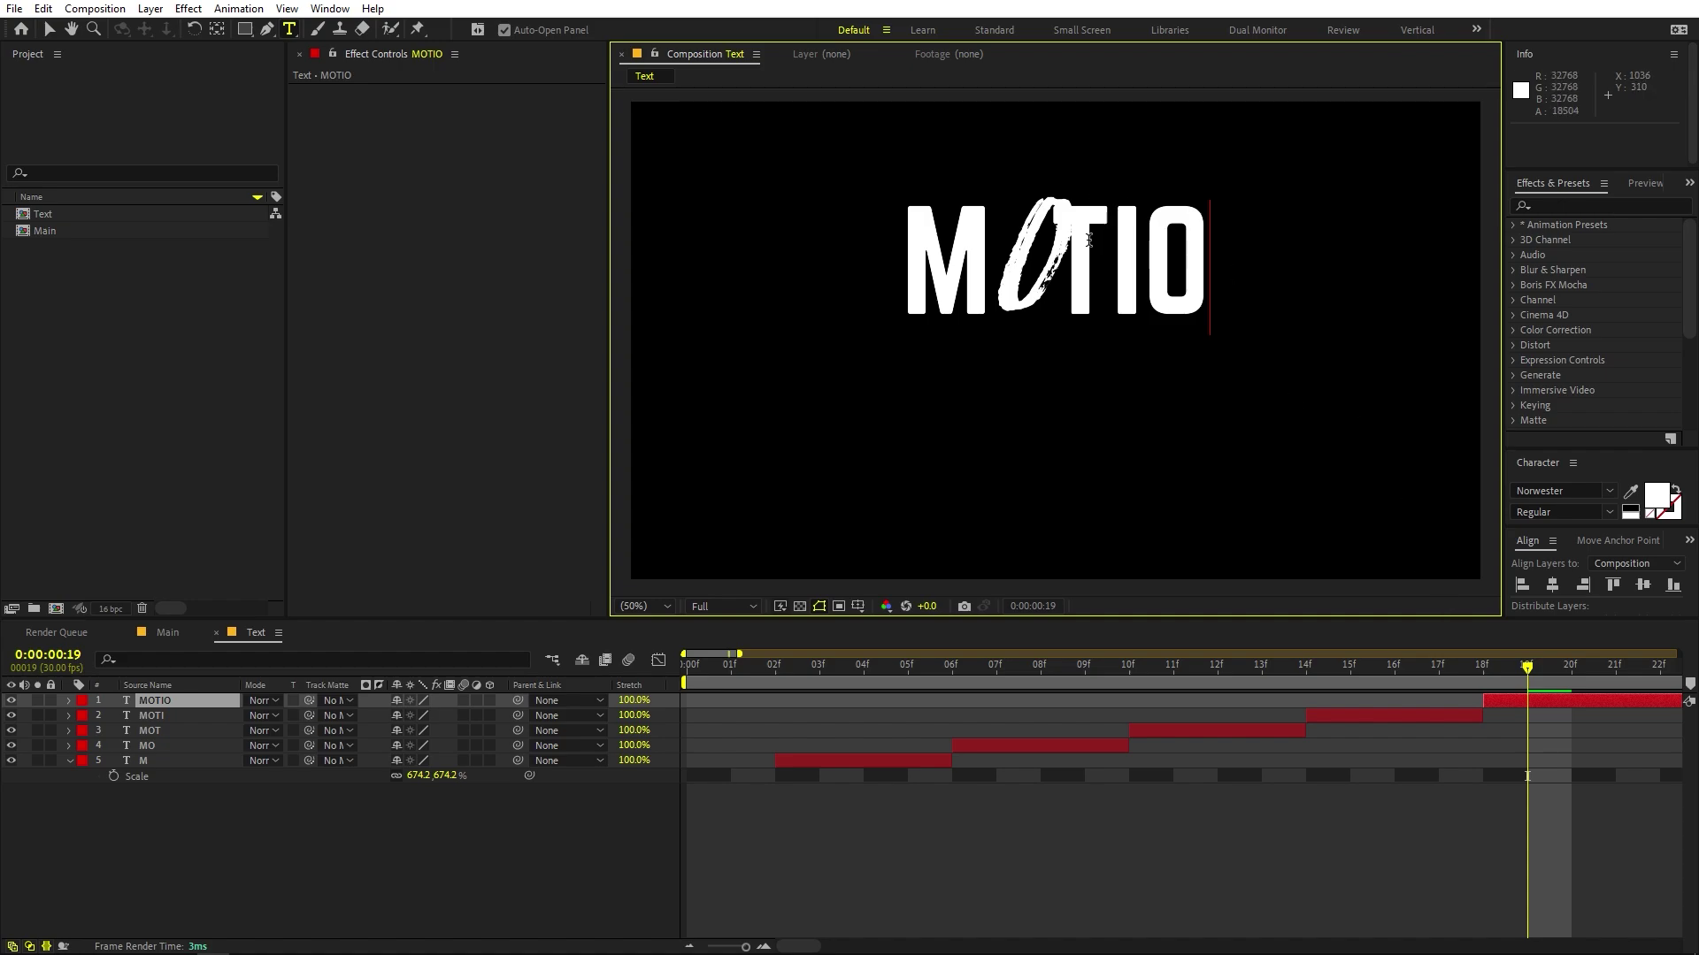
Step: Set the first O in the MOTIO layer to the Blenny font
left_click_drag(1026, 253, 1090, 255)
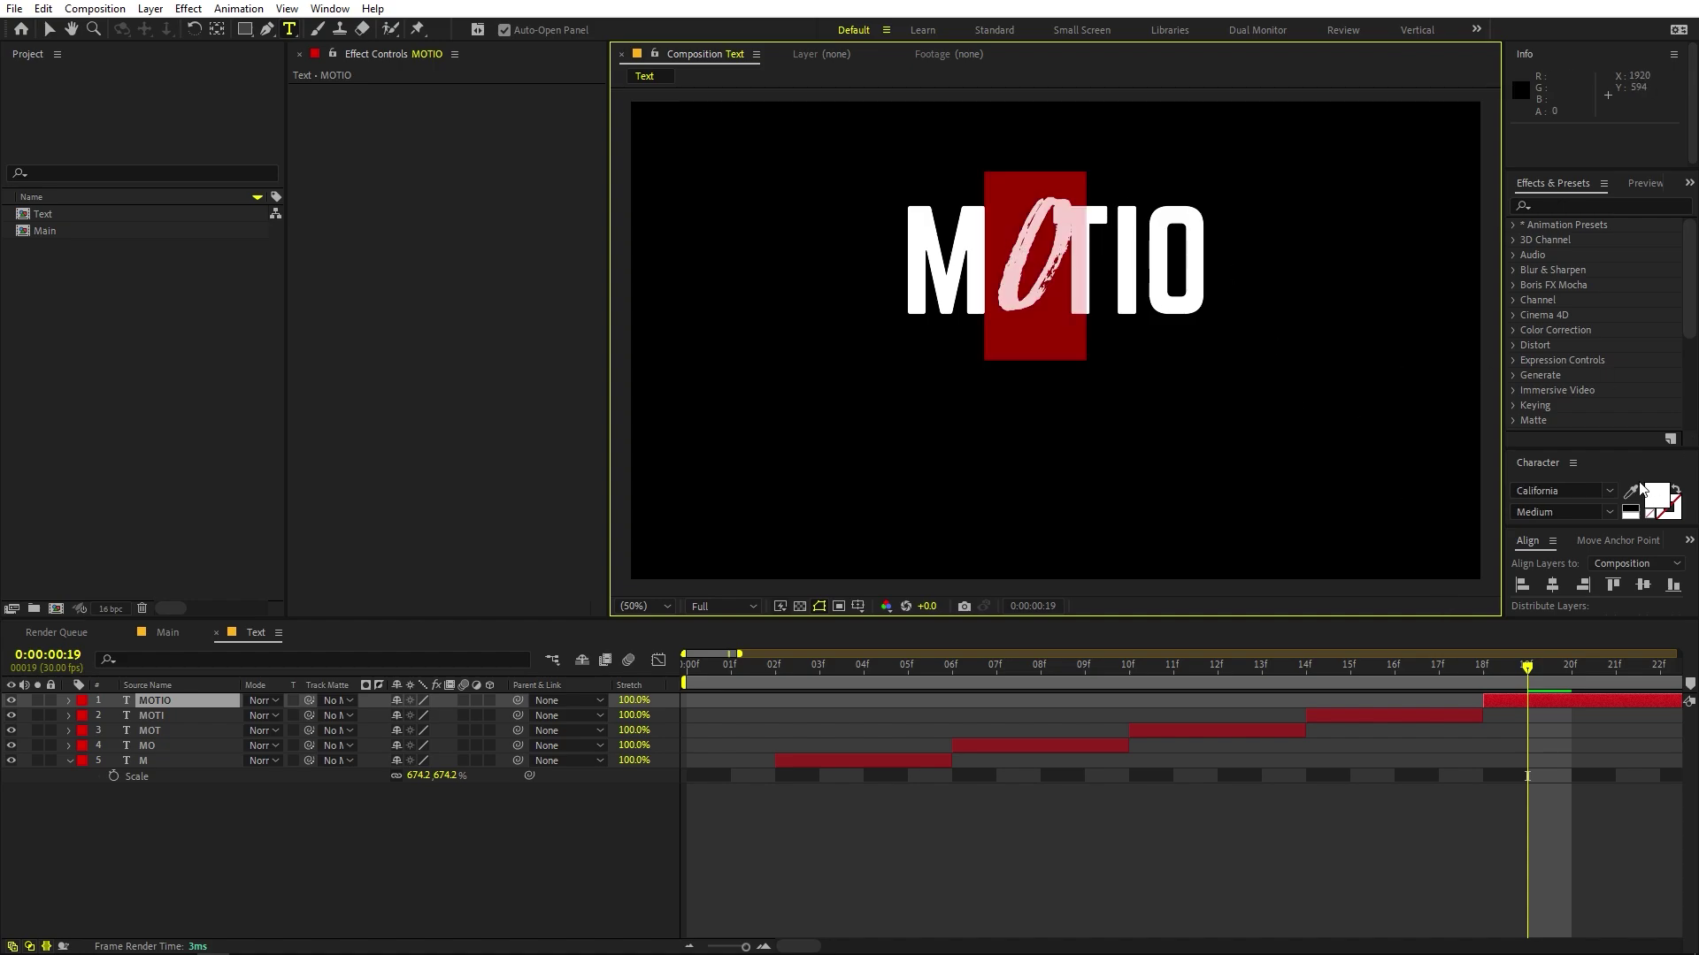
left_click(1608, 491)
scroll(1508, 672, "up", 4)
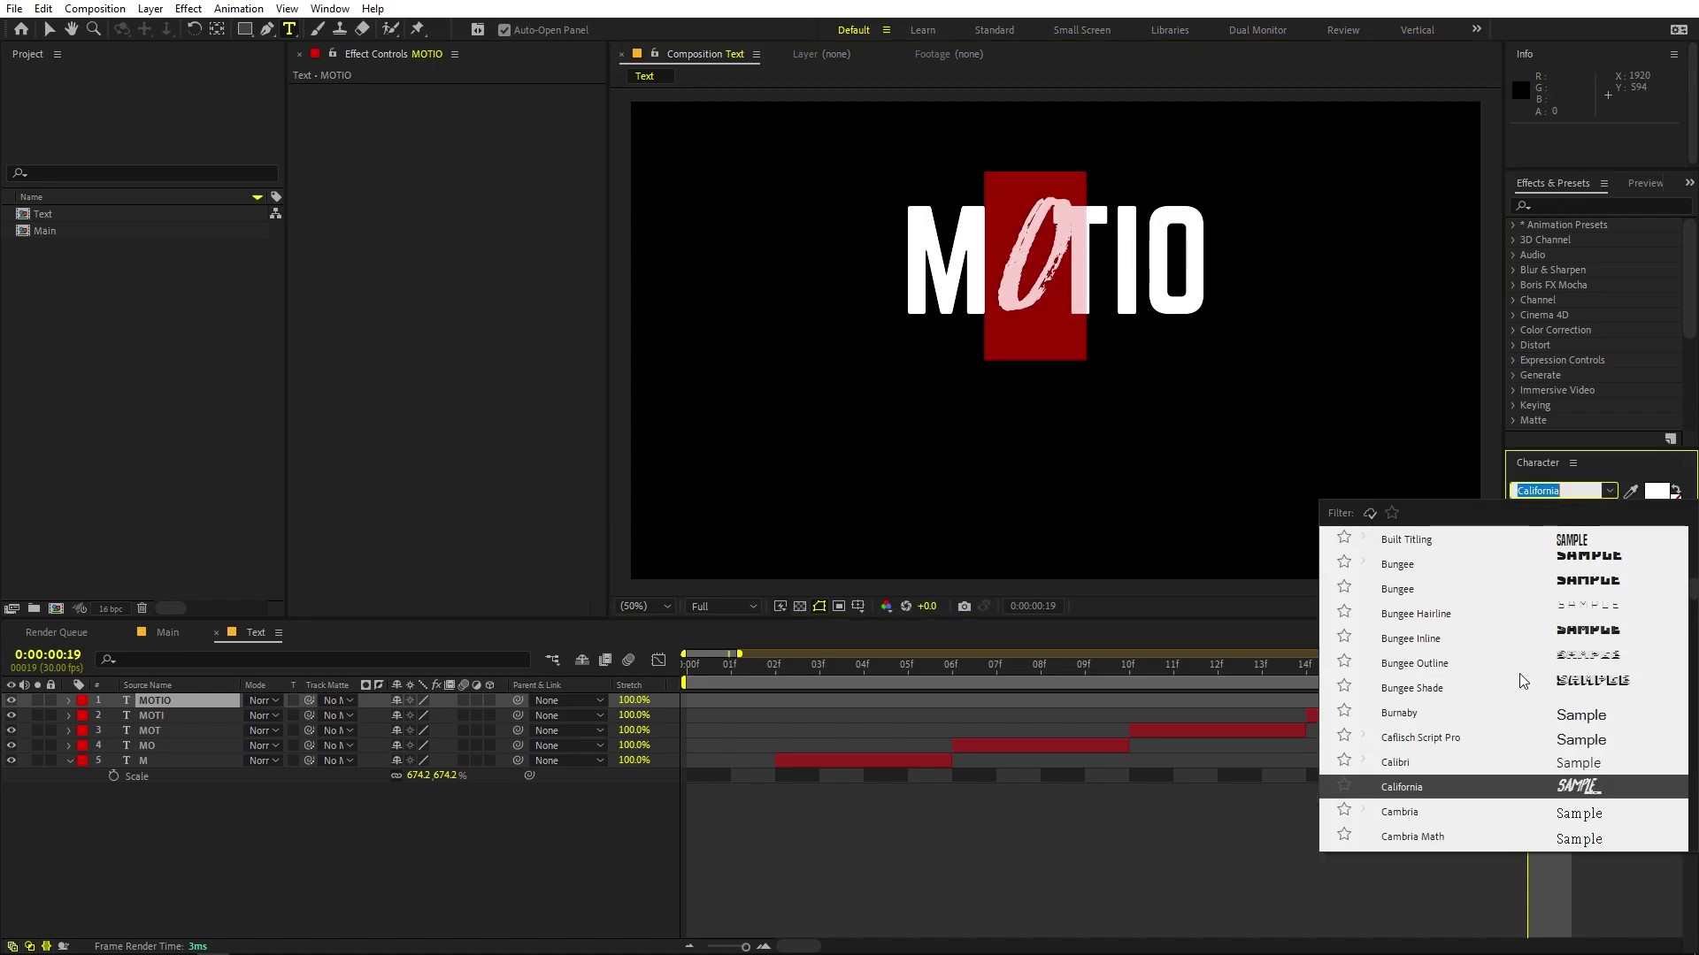
scroll(1520, 672, "up", 2)
scroll(1504, 663, "up", 2)
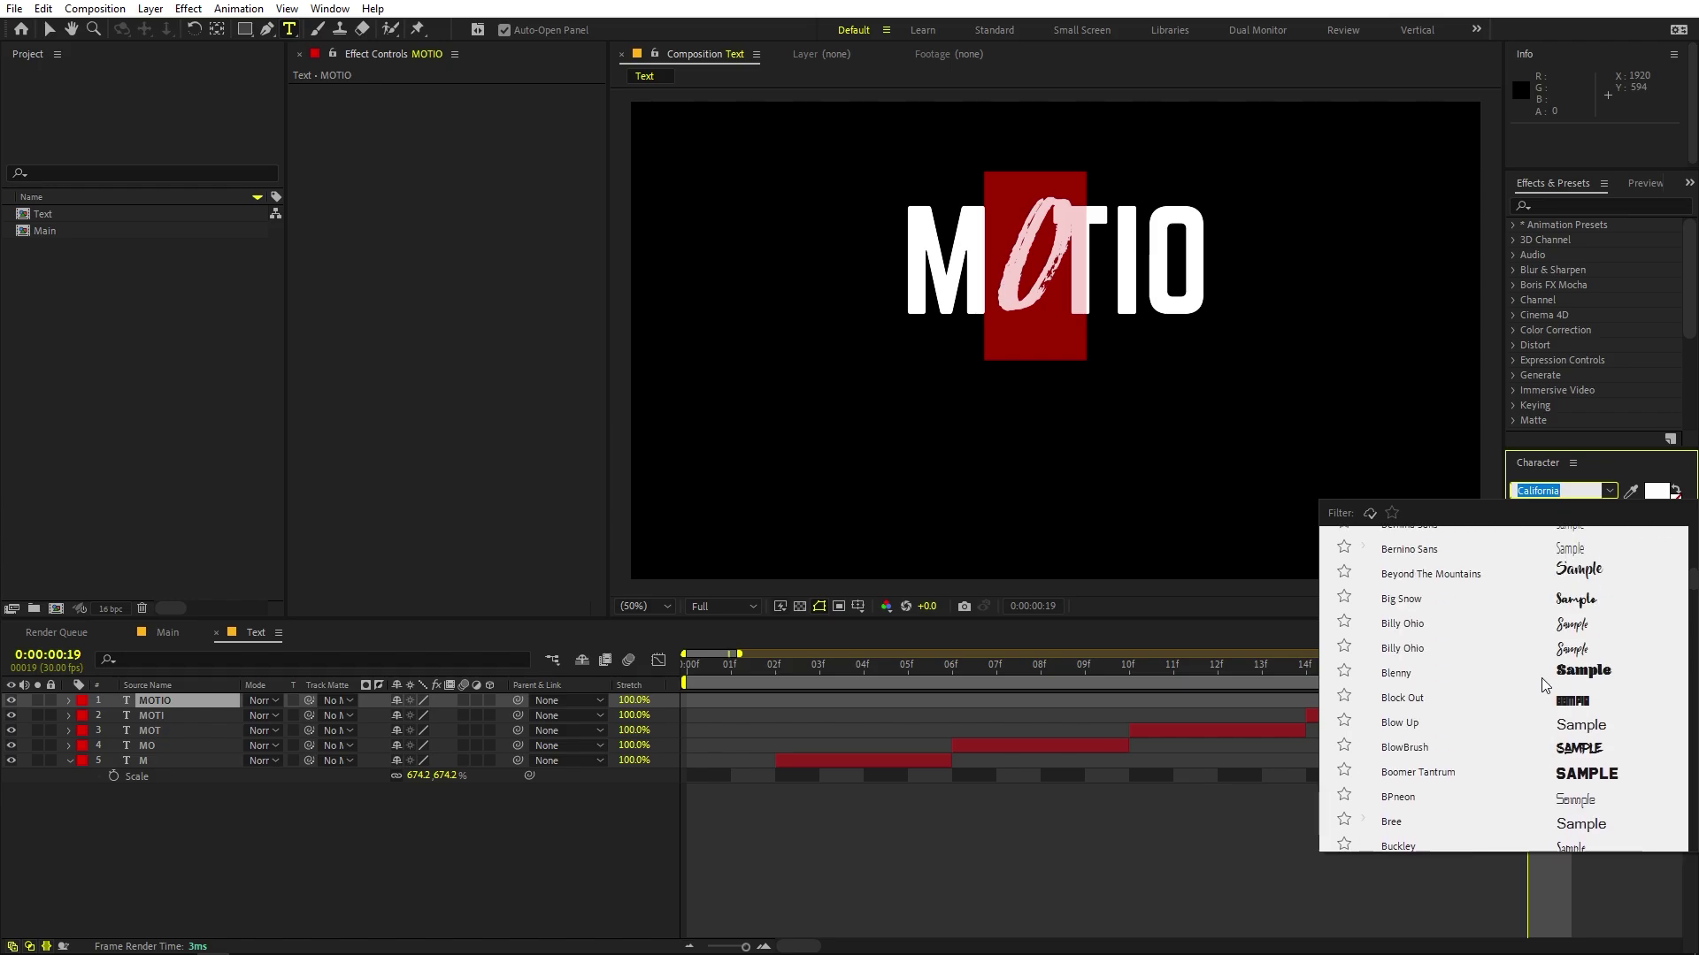
left_click(1442, 674)
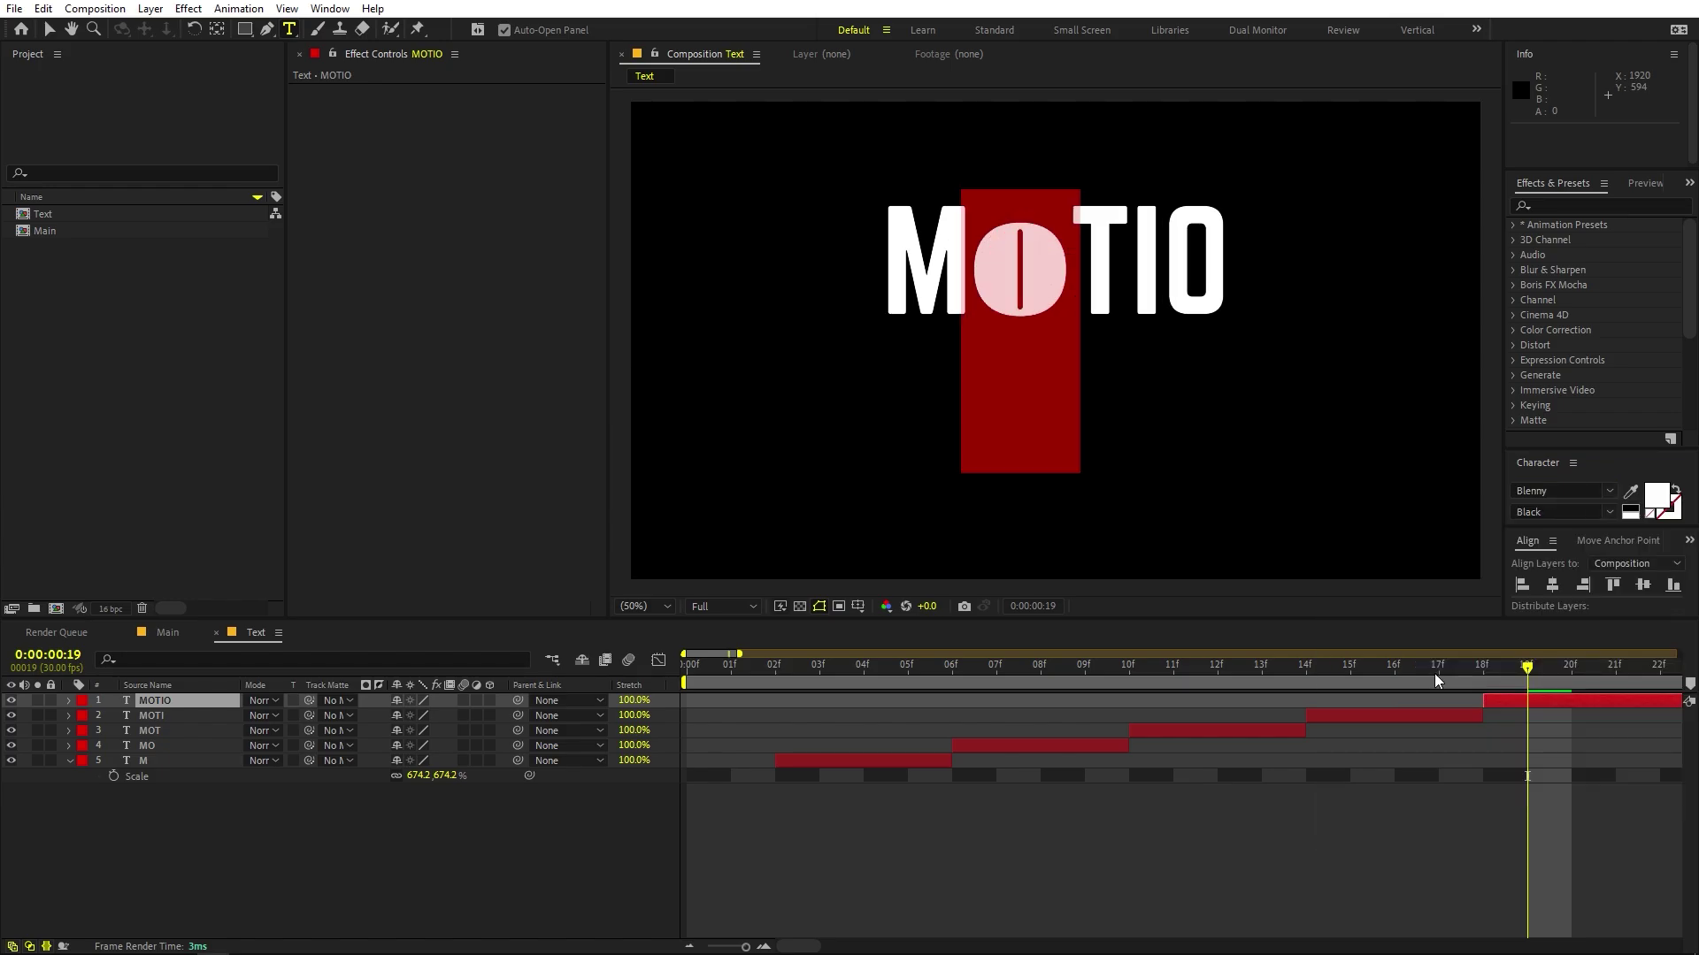
left_click(1299, 778)
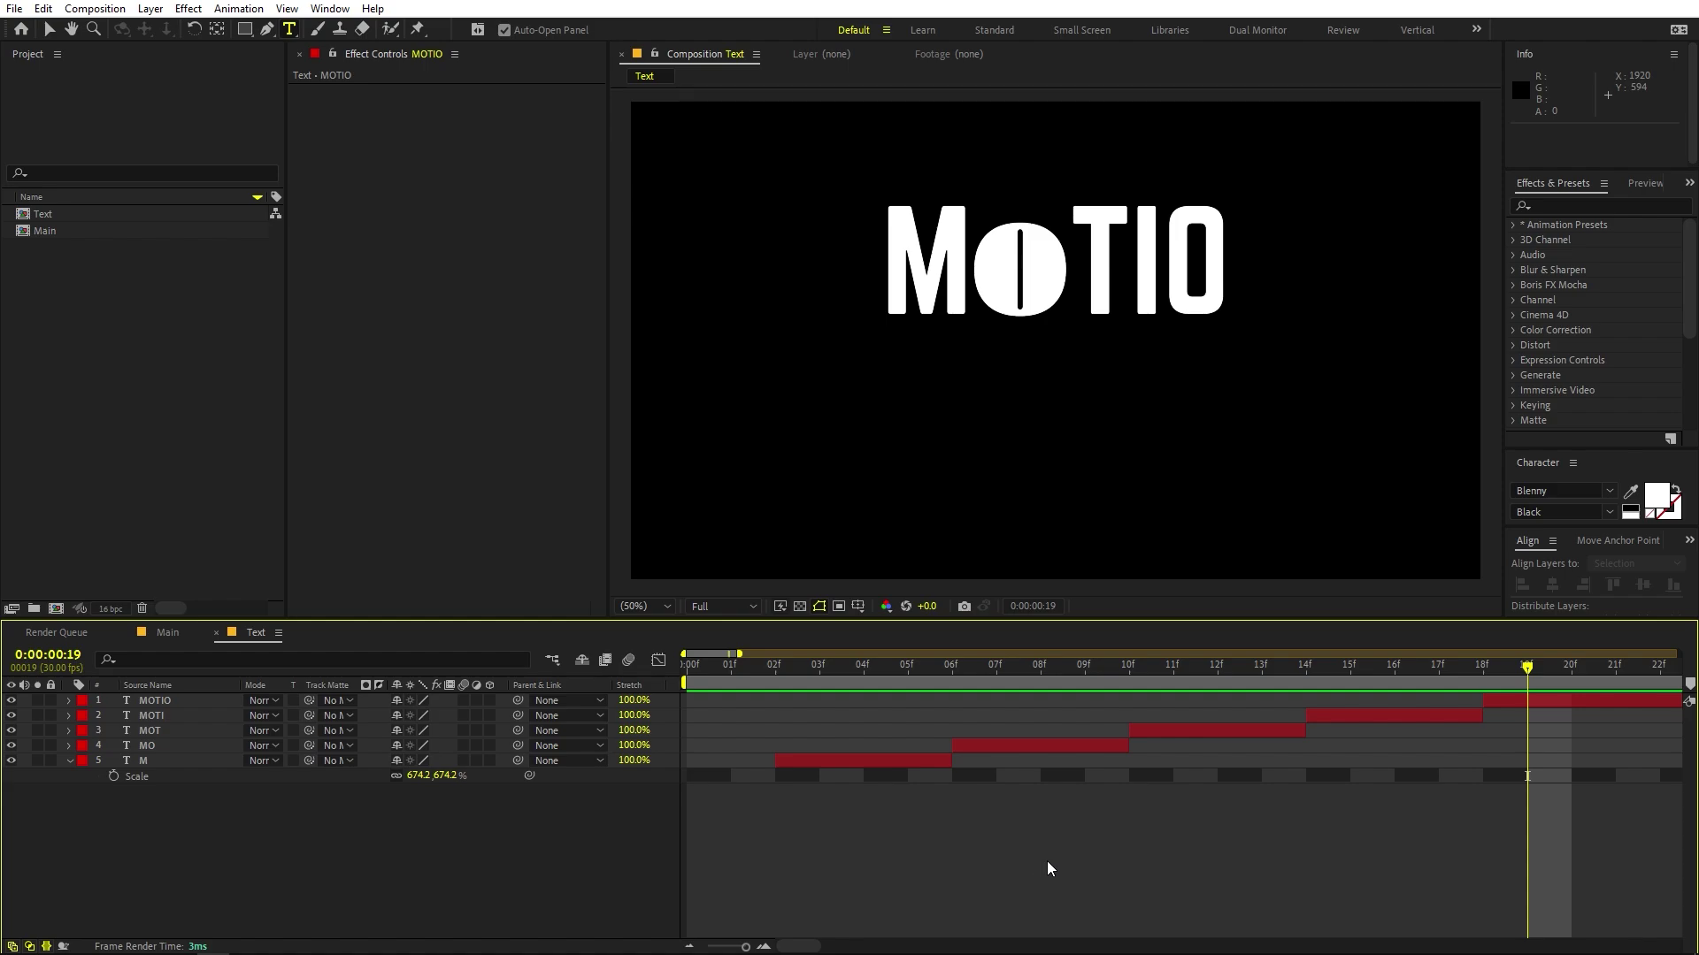
Step: Split the MOTIO layer at frame 22 and change the later part's text to MOTION
scroll(1038, 865, "down", 3)
scroll(815, 751, "up", 3)
left_click(1148, 680)
left_click(1074, 677)
left_click_drag(1100, 676, 1350, 699)
left_click(1281, 704)
key("ctrl+shift+d")
left_click(1216, 260)
type("N")
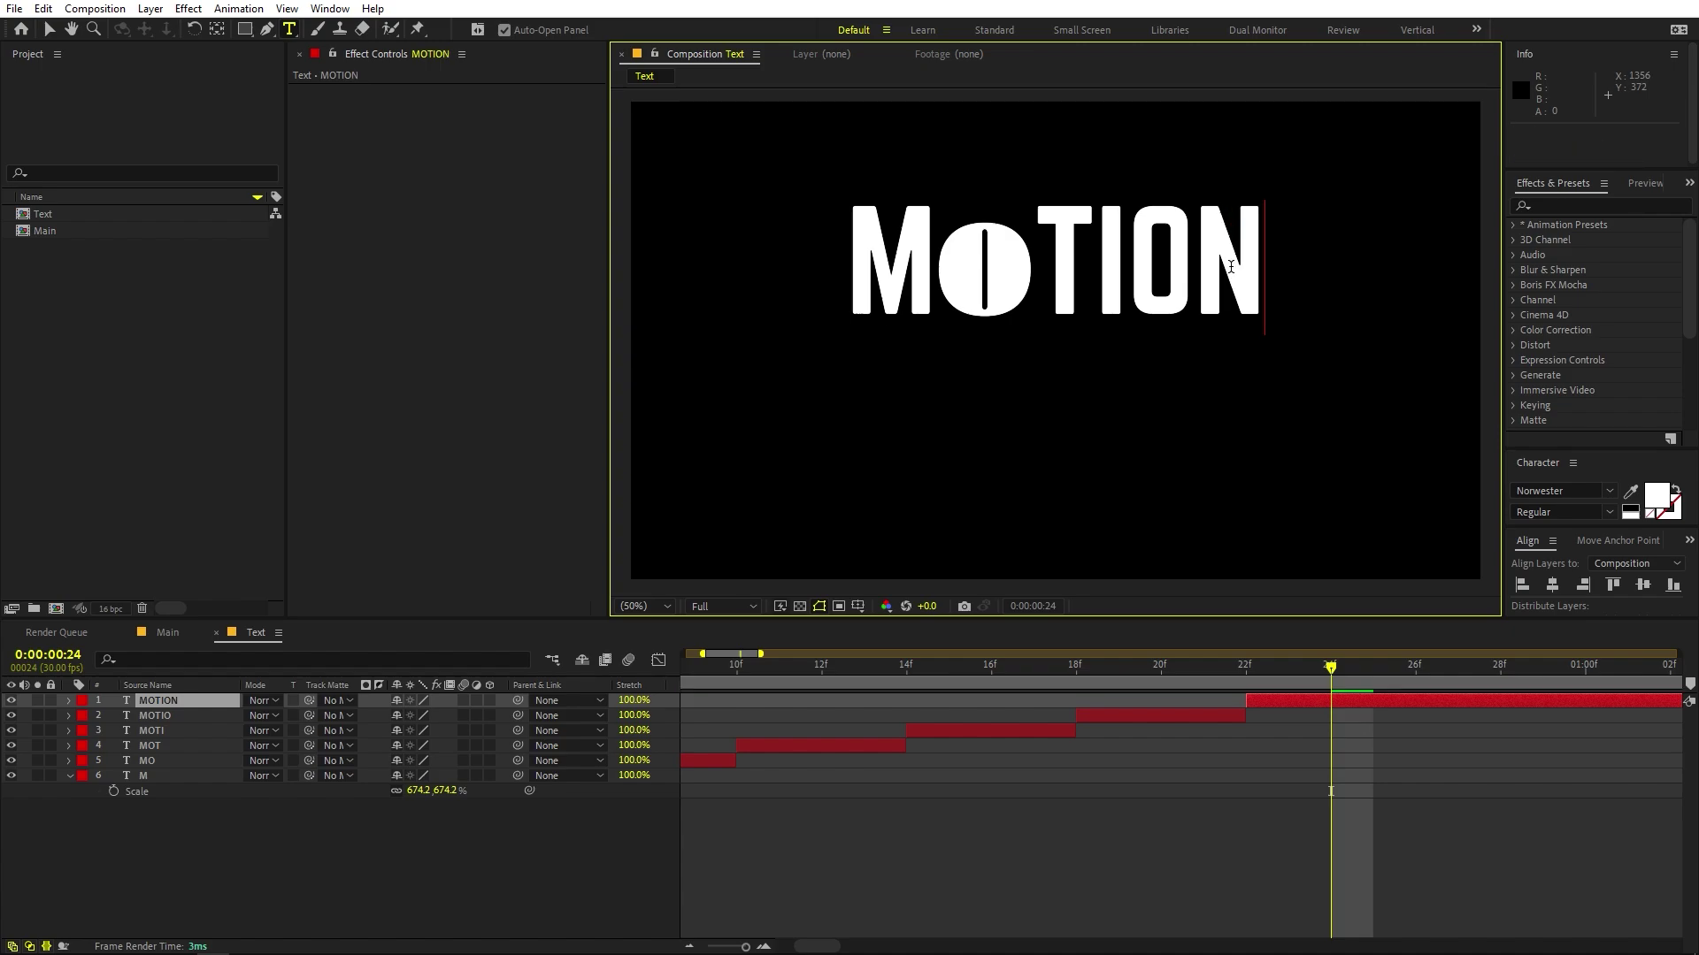
Step: Set the letter T in the MOTION layer to the Neon 80s font
left_click_drag(1091, 225, 1061, 227)
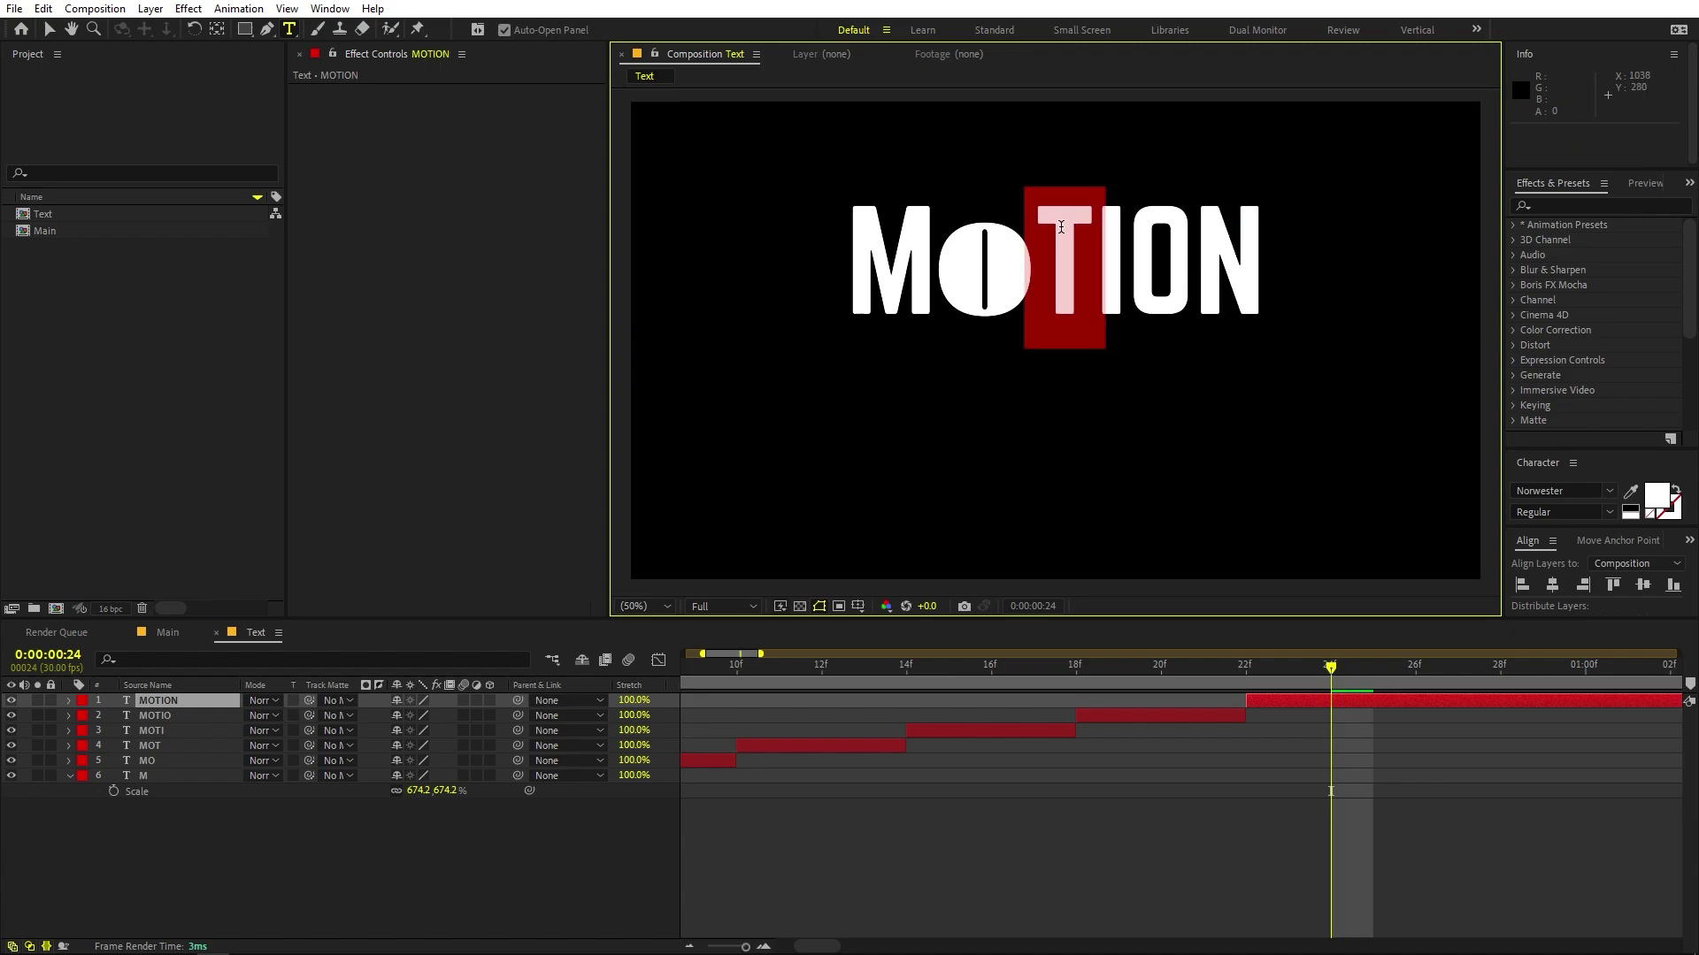
left_click(1548, 492)
scroll(1434, 690, "down", 2)
left_click(1410, 621)
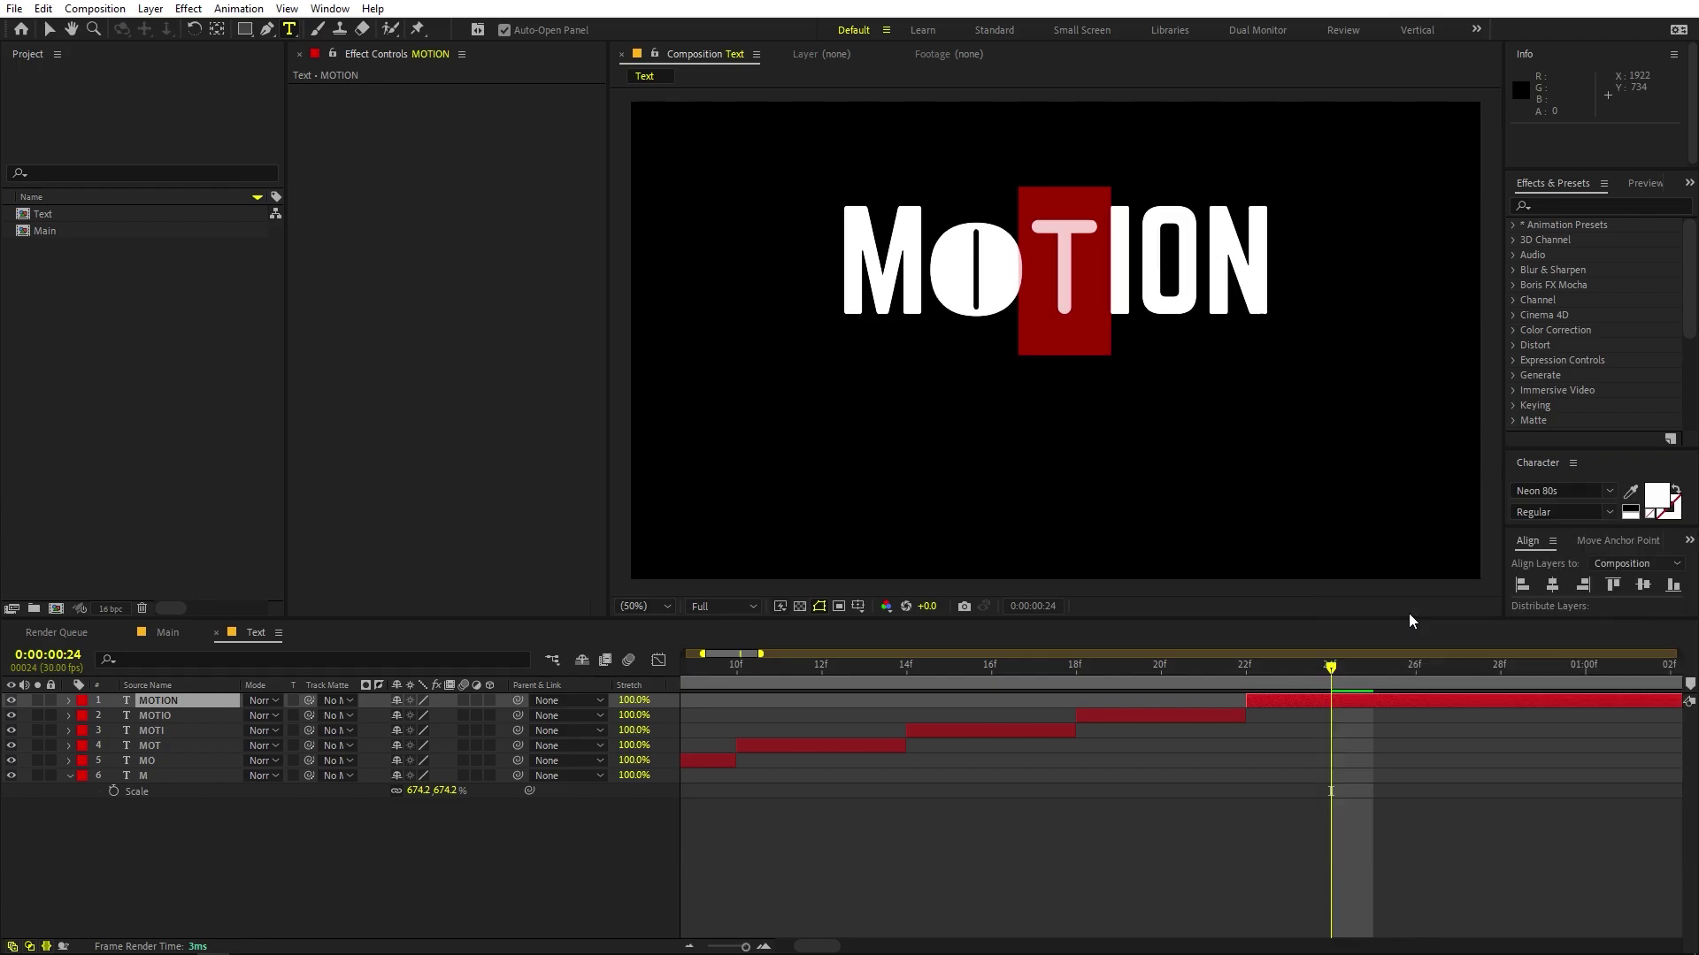
Step: Split the MOTION layer at frame 26 and set the later part's M to the Raph Lanok Future font
left_click(1370, 704)
left_click_drag(1345, 675, 1416, 689)
key("ctrl+shift+d")
left_click(926, 257)
left_click_drag(926, 256, 812, 258)
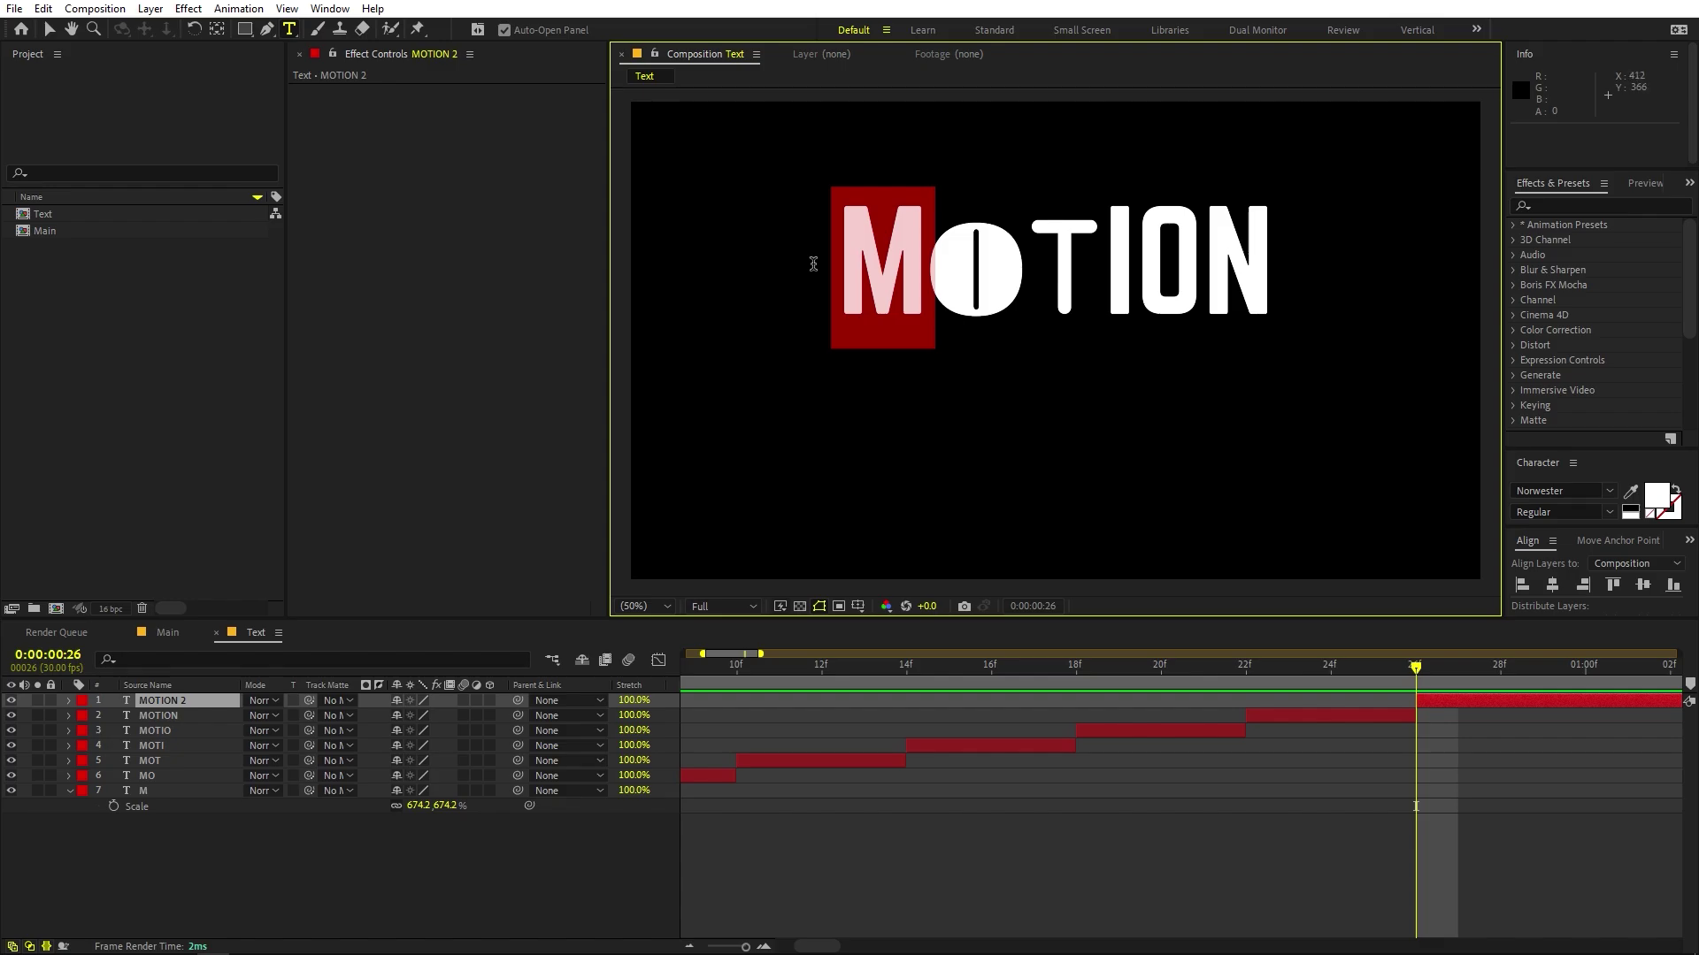
left_click(1609, 491)
scroll(1443, 570, "down", 3)
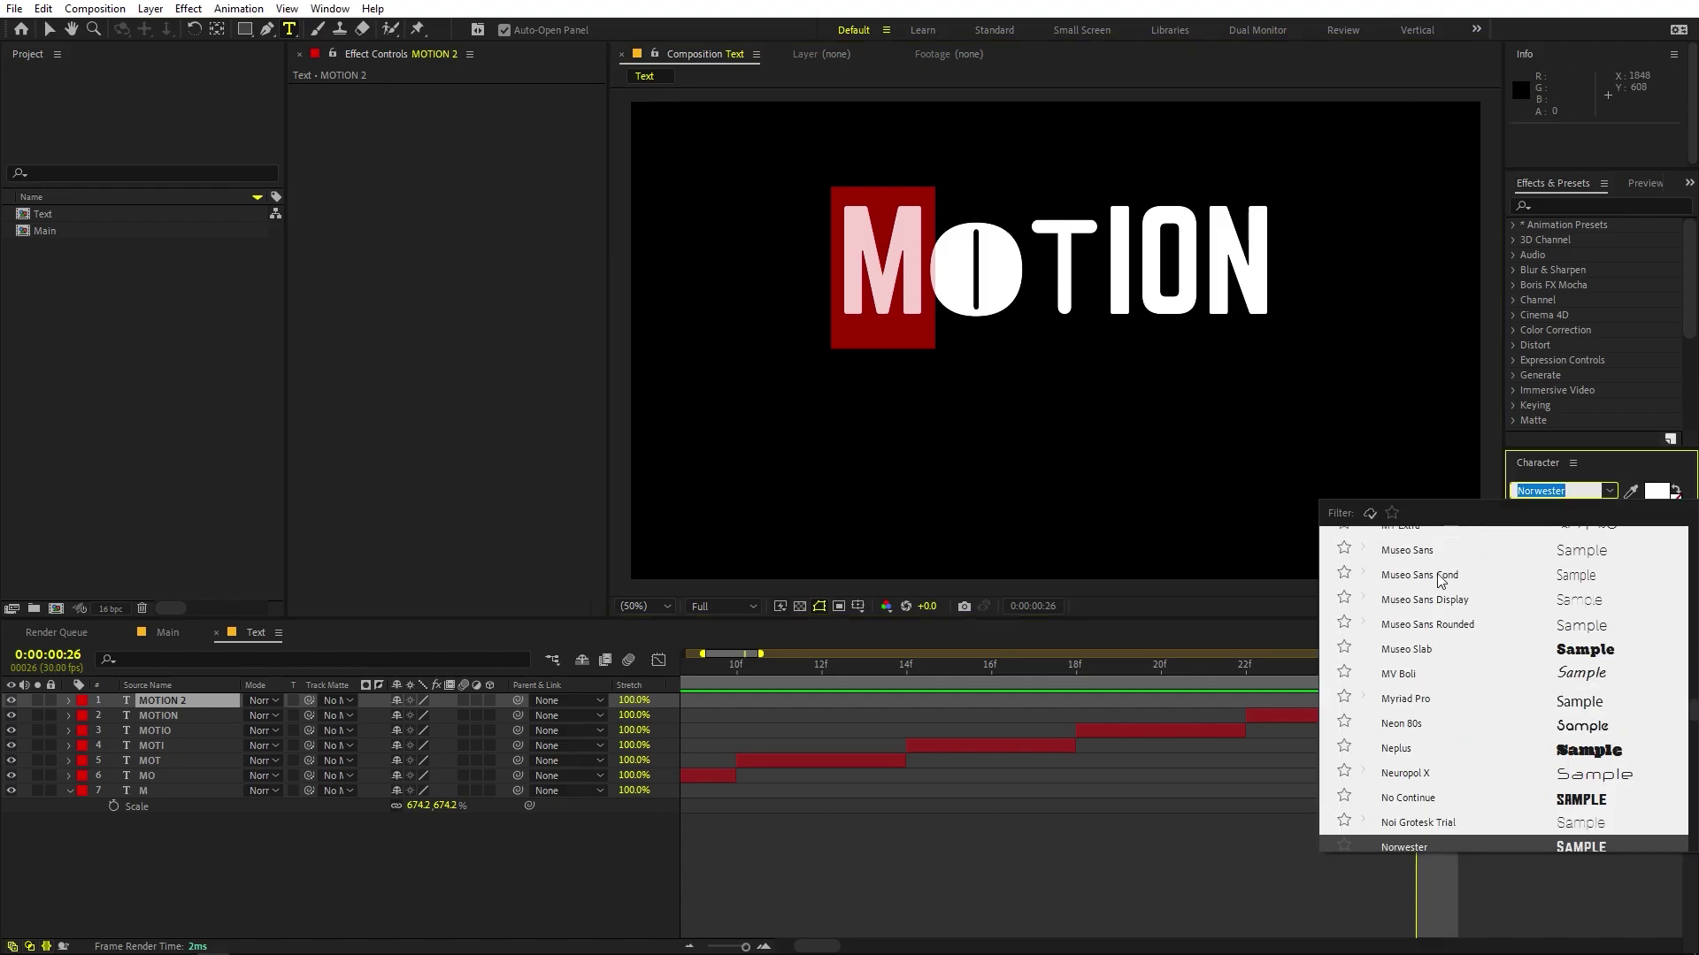
scroll(1504, 715, "down", 4)
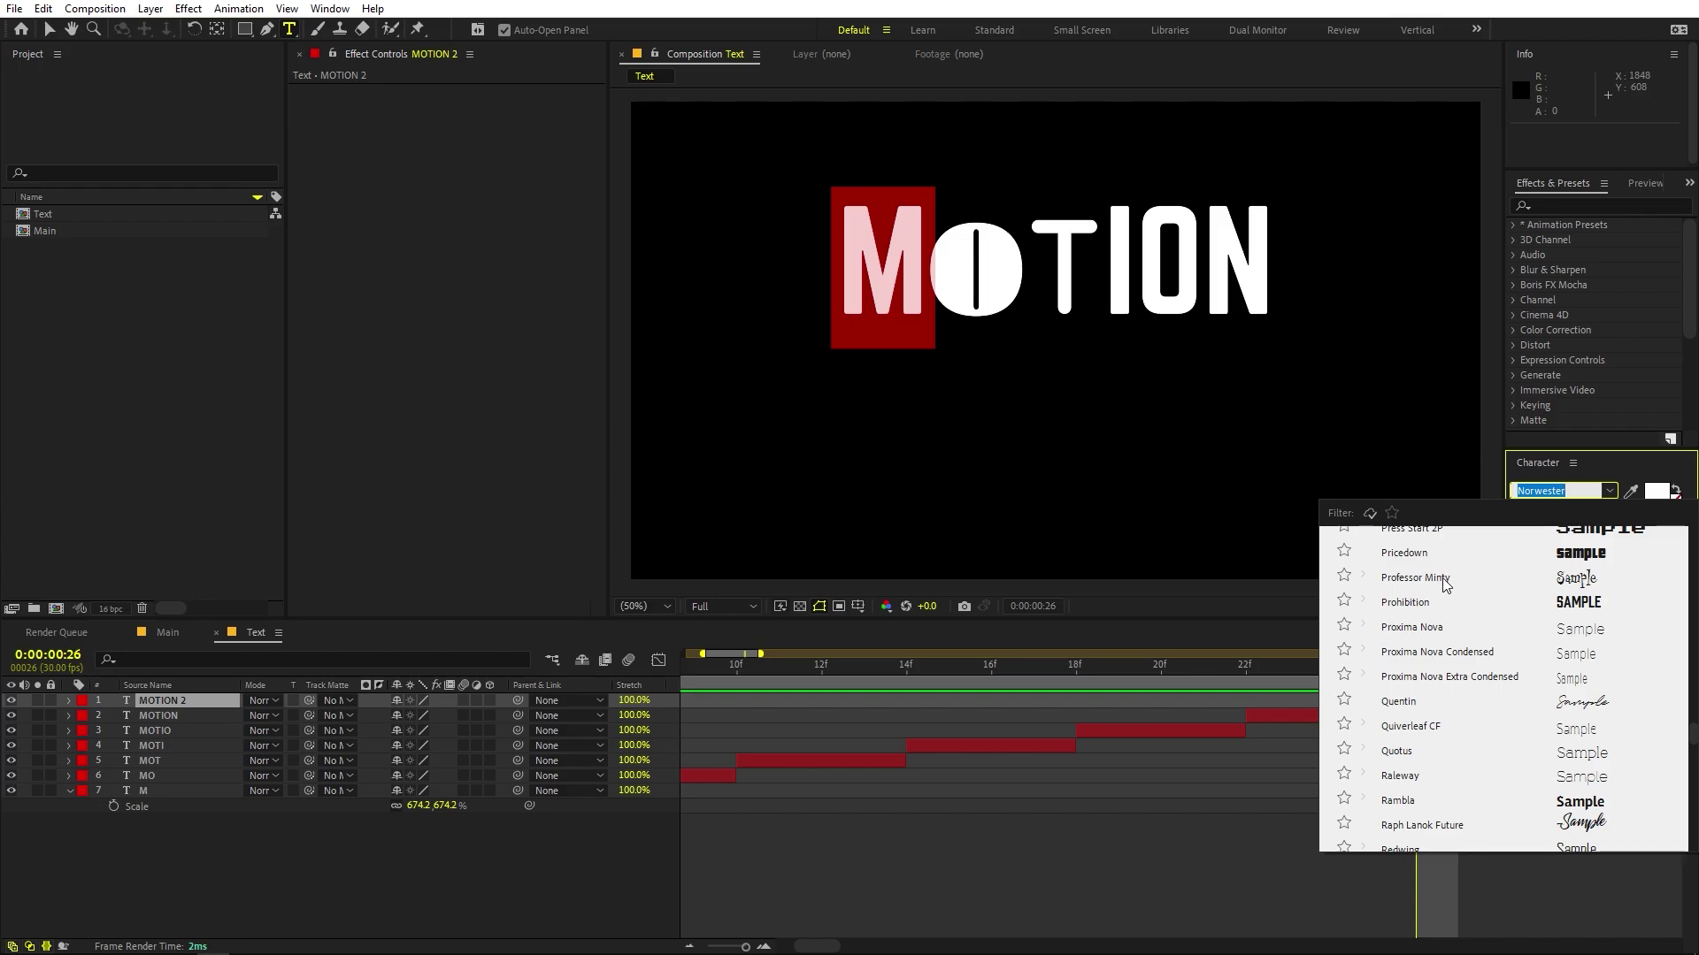
scroll(1442, 664, "down", 1)
left_click(1421, 784)
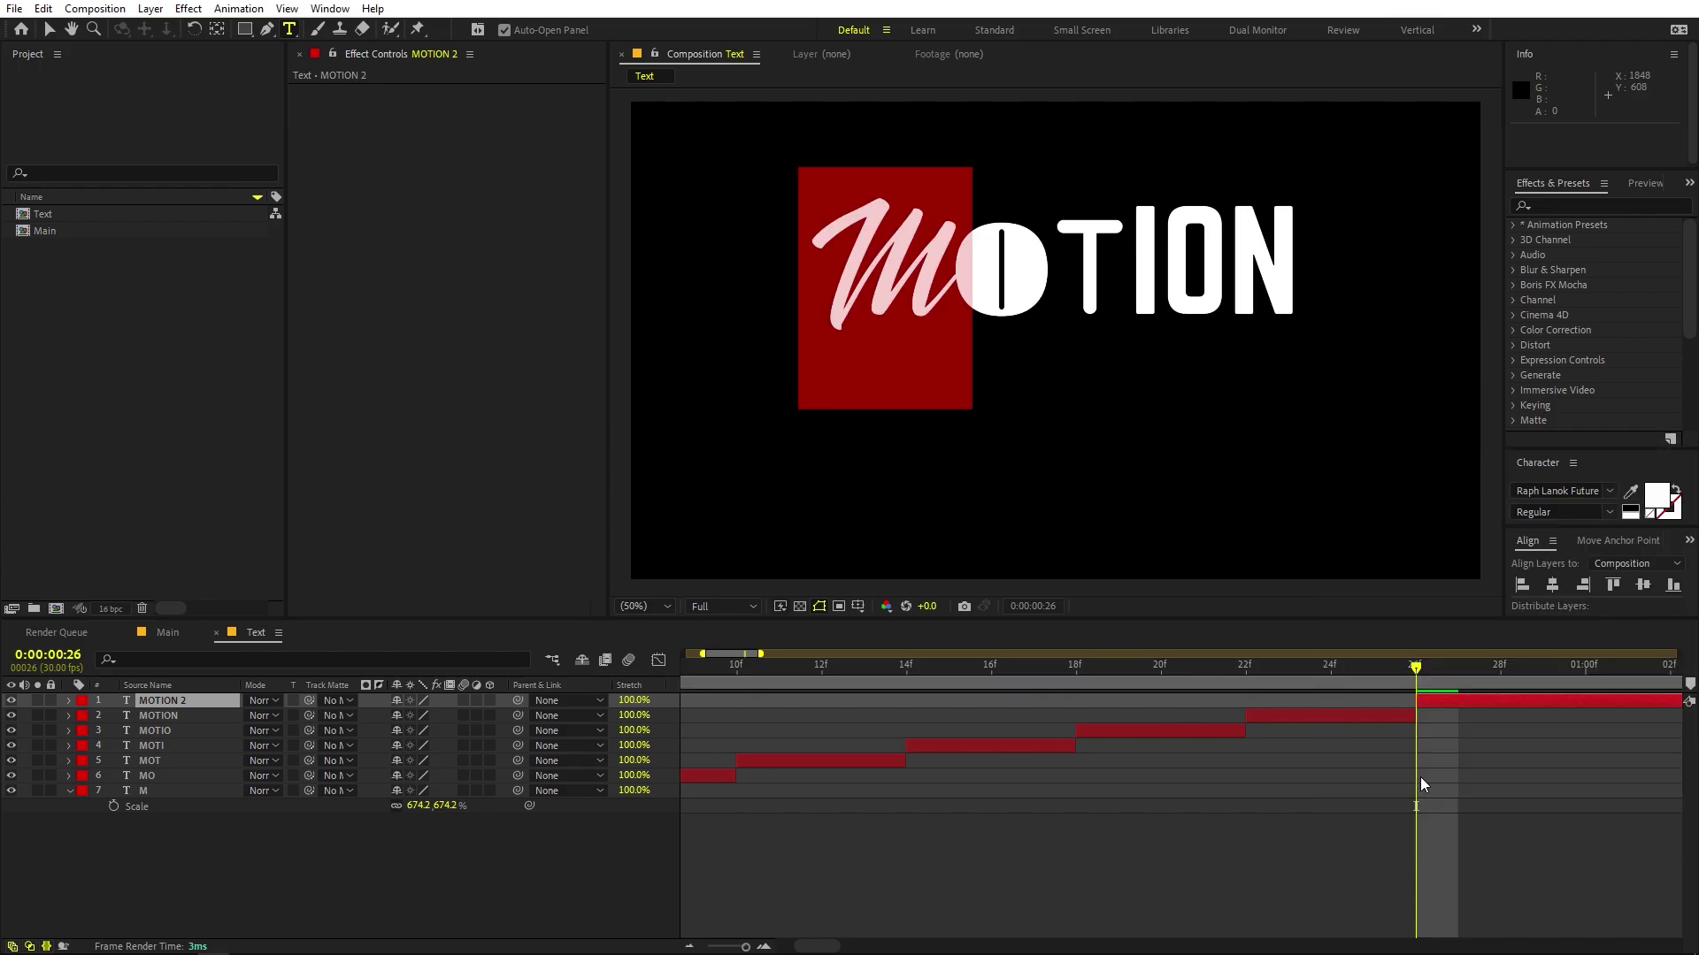
left_click(1227, 411)
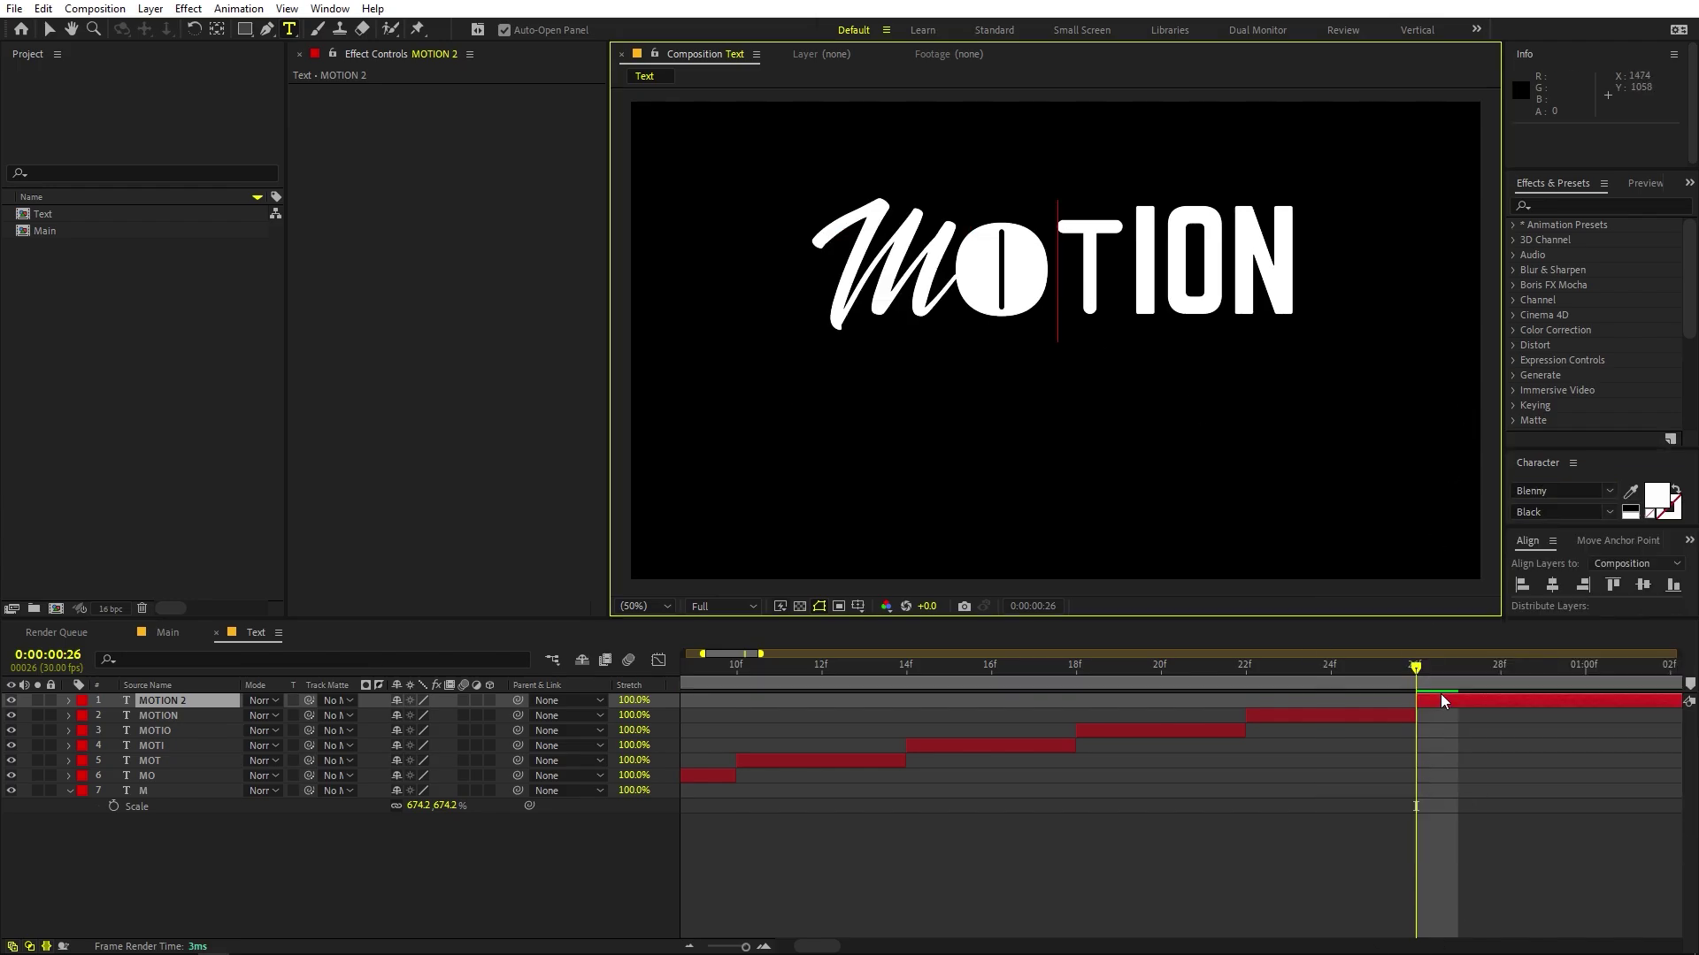
Step: Split the latest MOTION layer at 0:00:01:00 and set the later part's second O to the Osake font
left_click(1582, 663)
left_click(1612, 701)
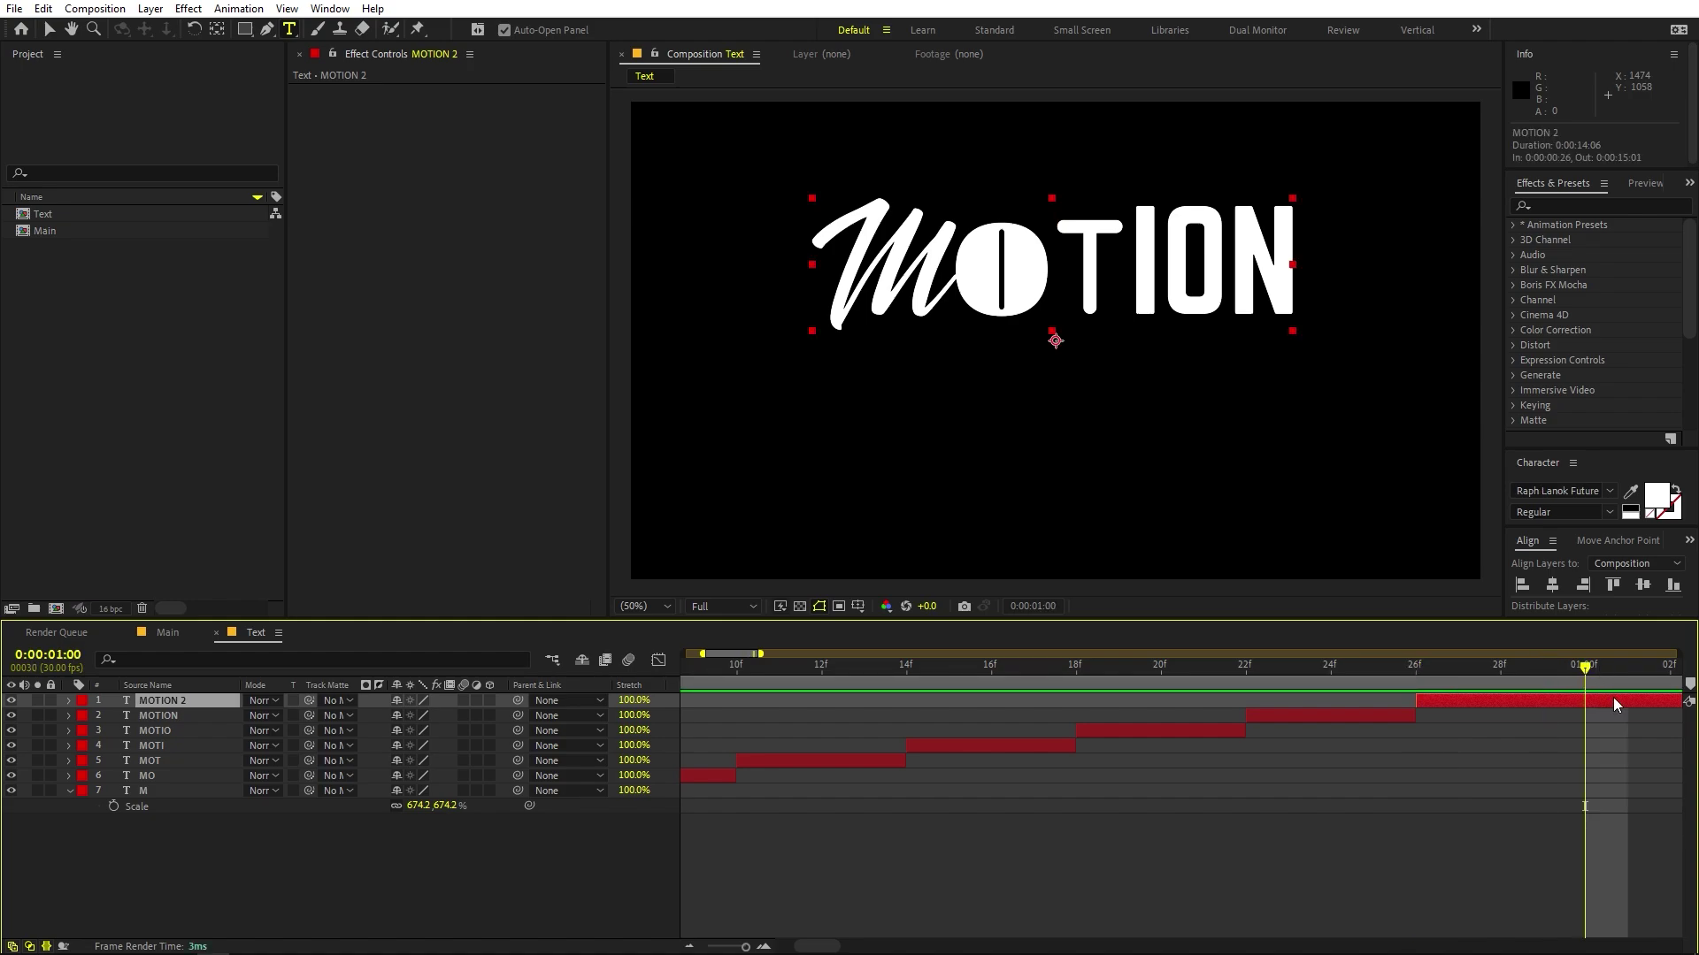
key("ctrl+shift+d")
left_click(1244, 278)
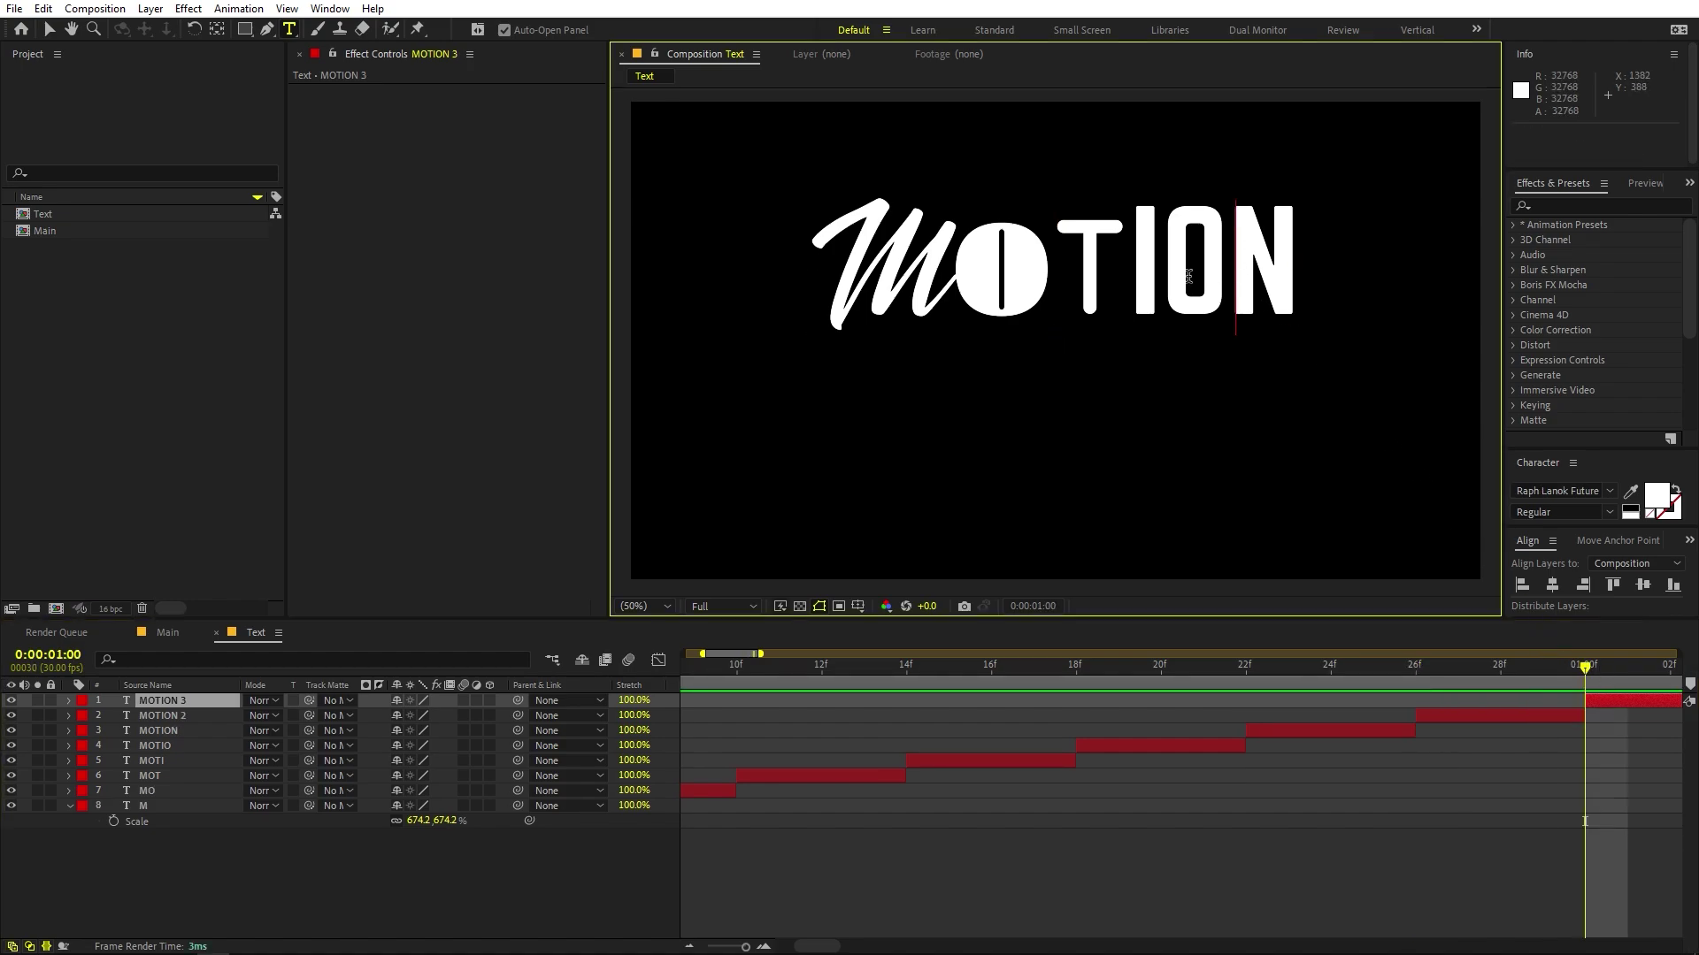
key("shift+Left")
left_click(1587, 487)
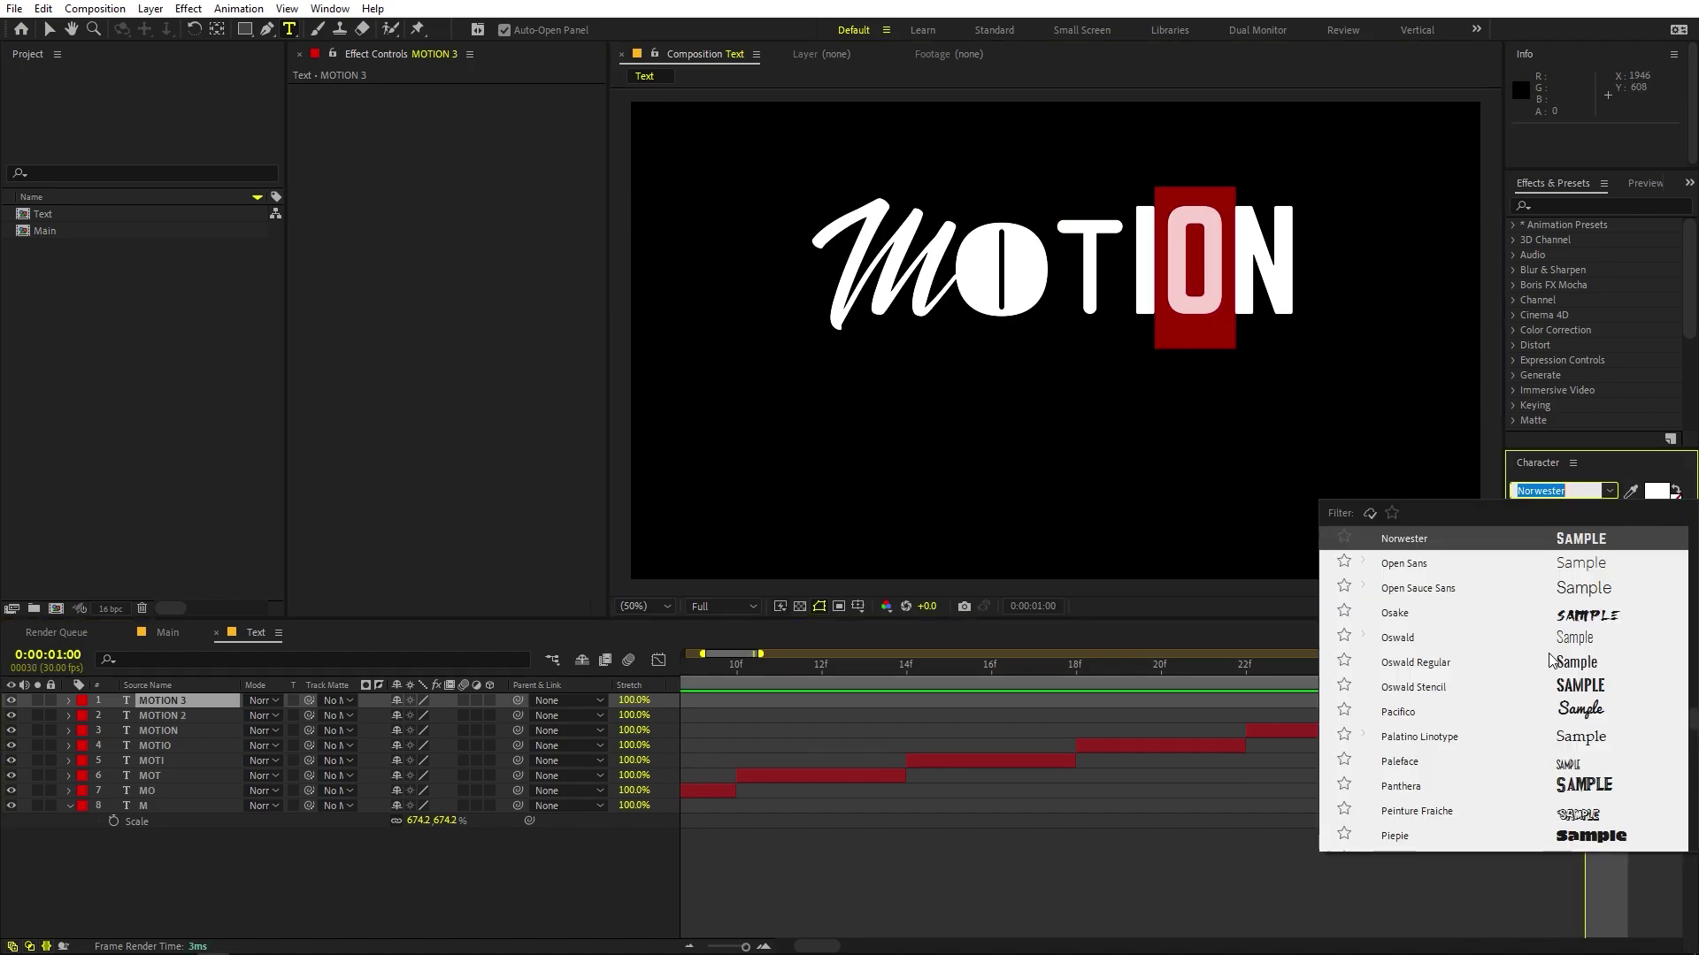
left_click(1458, 613)
Step: Scrub through the Text composition to review the finished MOTION letter animation and return to the start
left_click_drag(773, 718, 1128, 715)
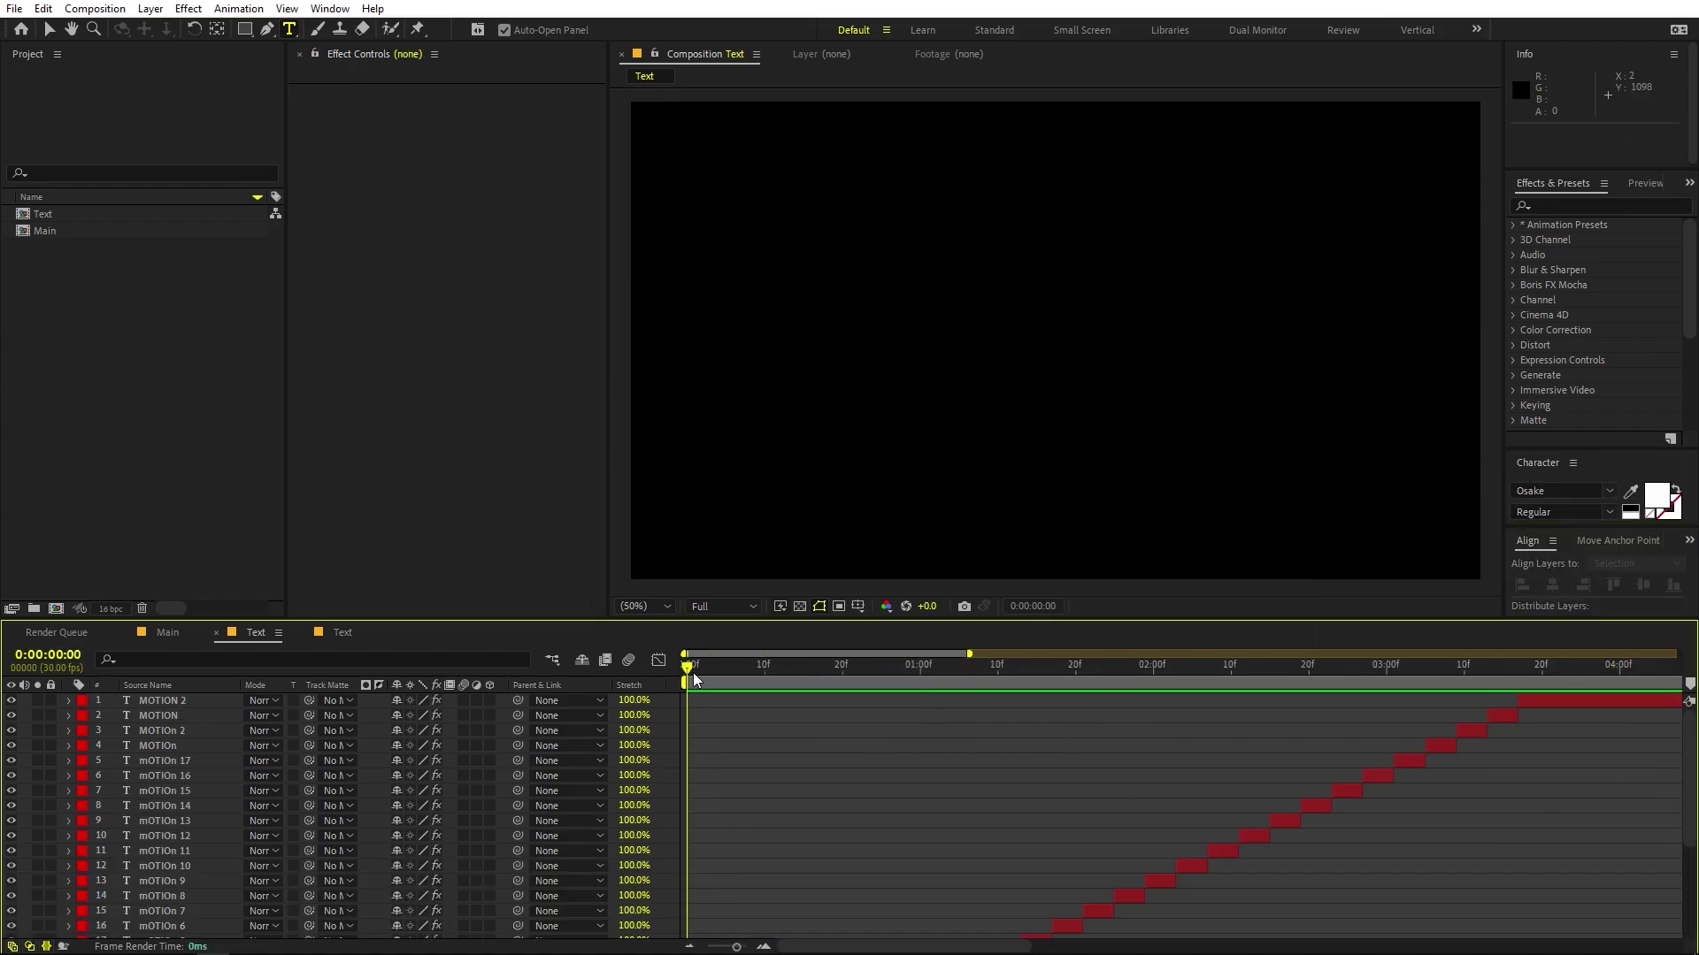
left_click_drag(692, 672, 1479, 681)
scroll(1207, 909, "down", 3)
scroll(1562, 775, "up", 3)
key("Home")
Step: Duplicate the M layer, move the copy to the top of the layer stack, and give it a Blue label
scroll(1119, 766, "down", 4)
left_click(722, 931)
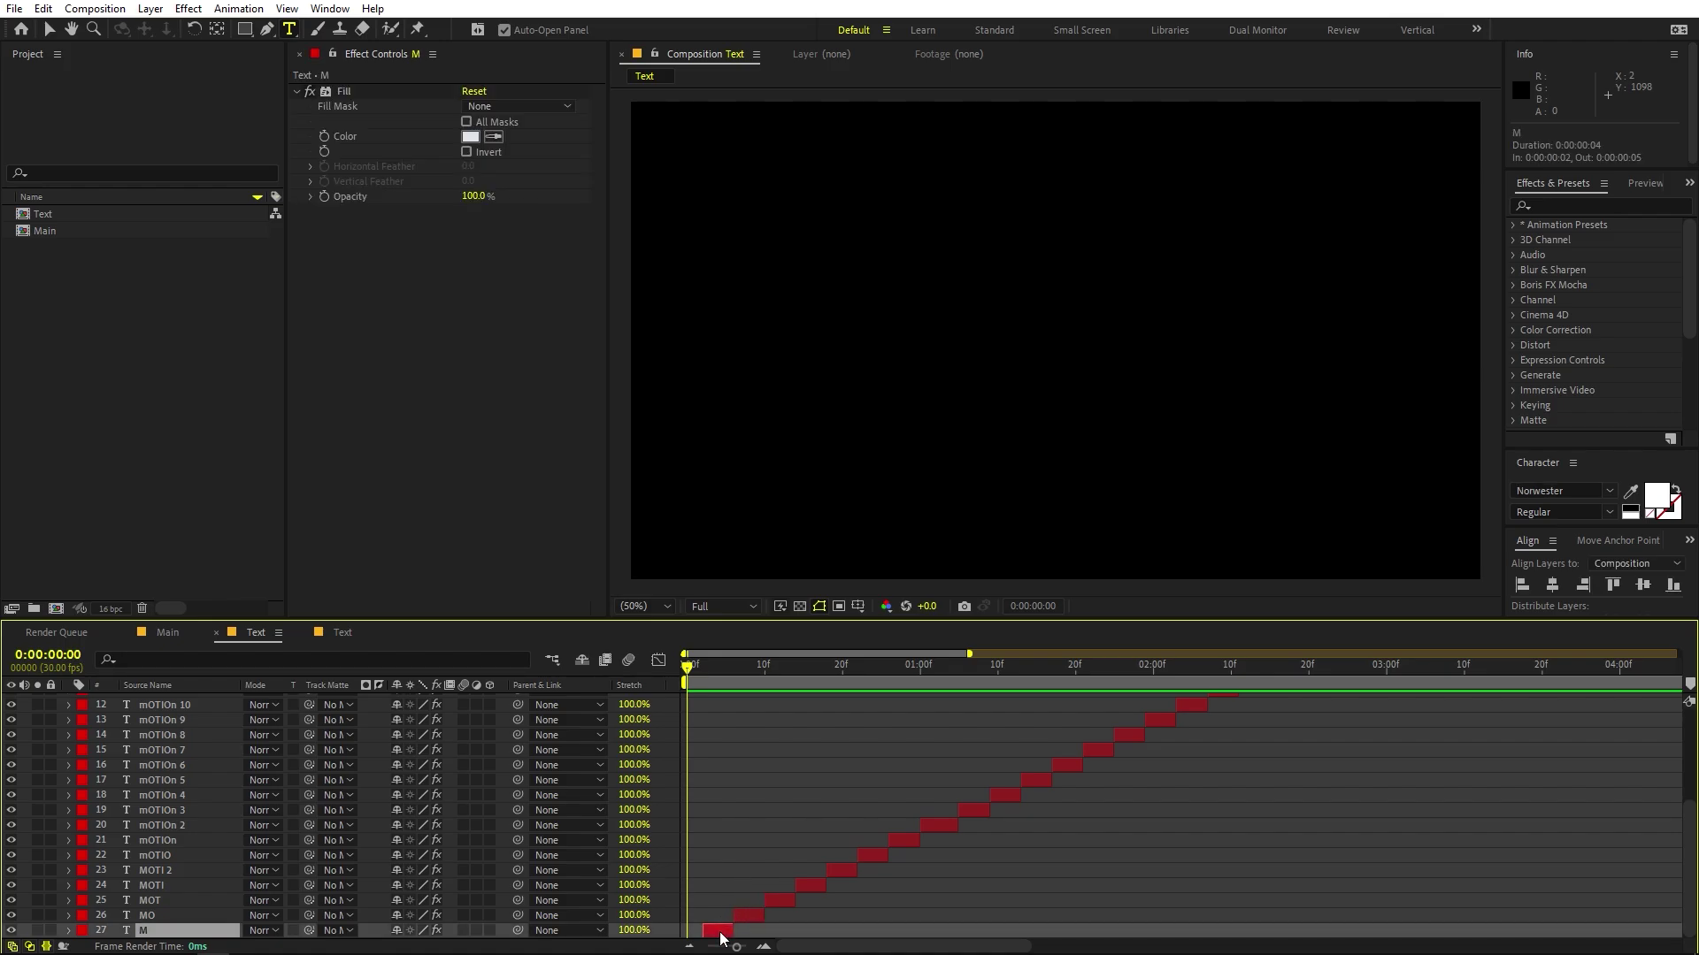
key("ctrl+d")
left_click_drag(158, 936, 183, 697)
left_click(83, 698)
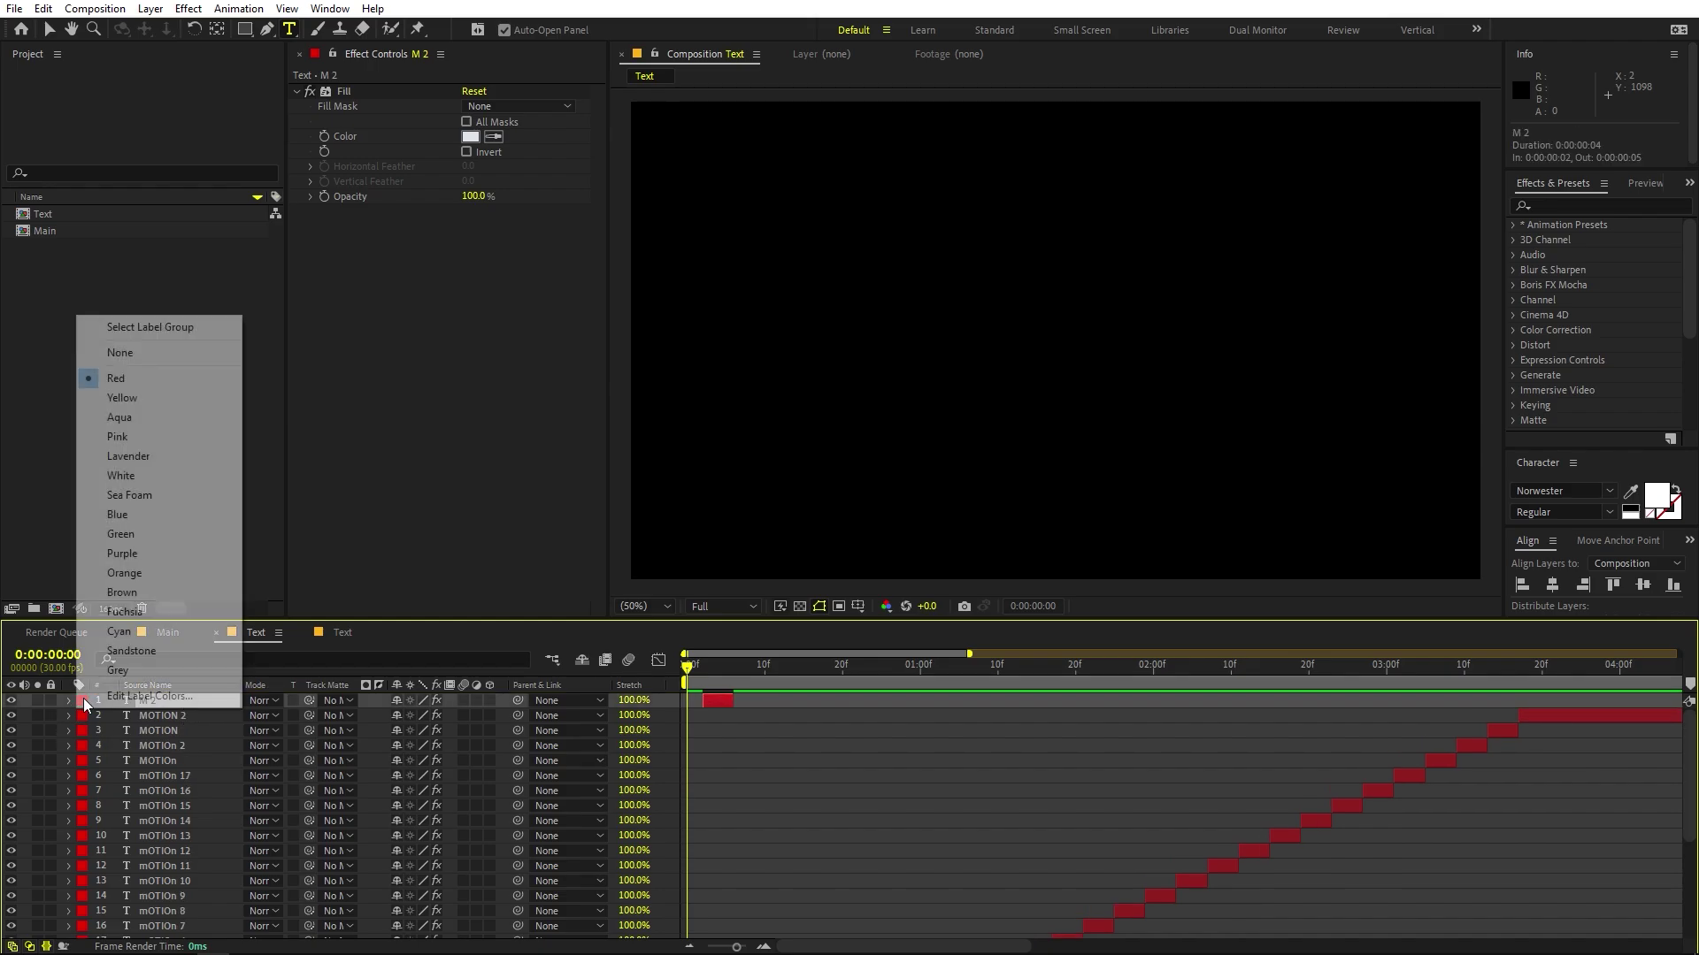
left_click(129, 514)
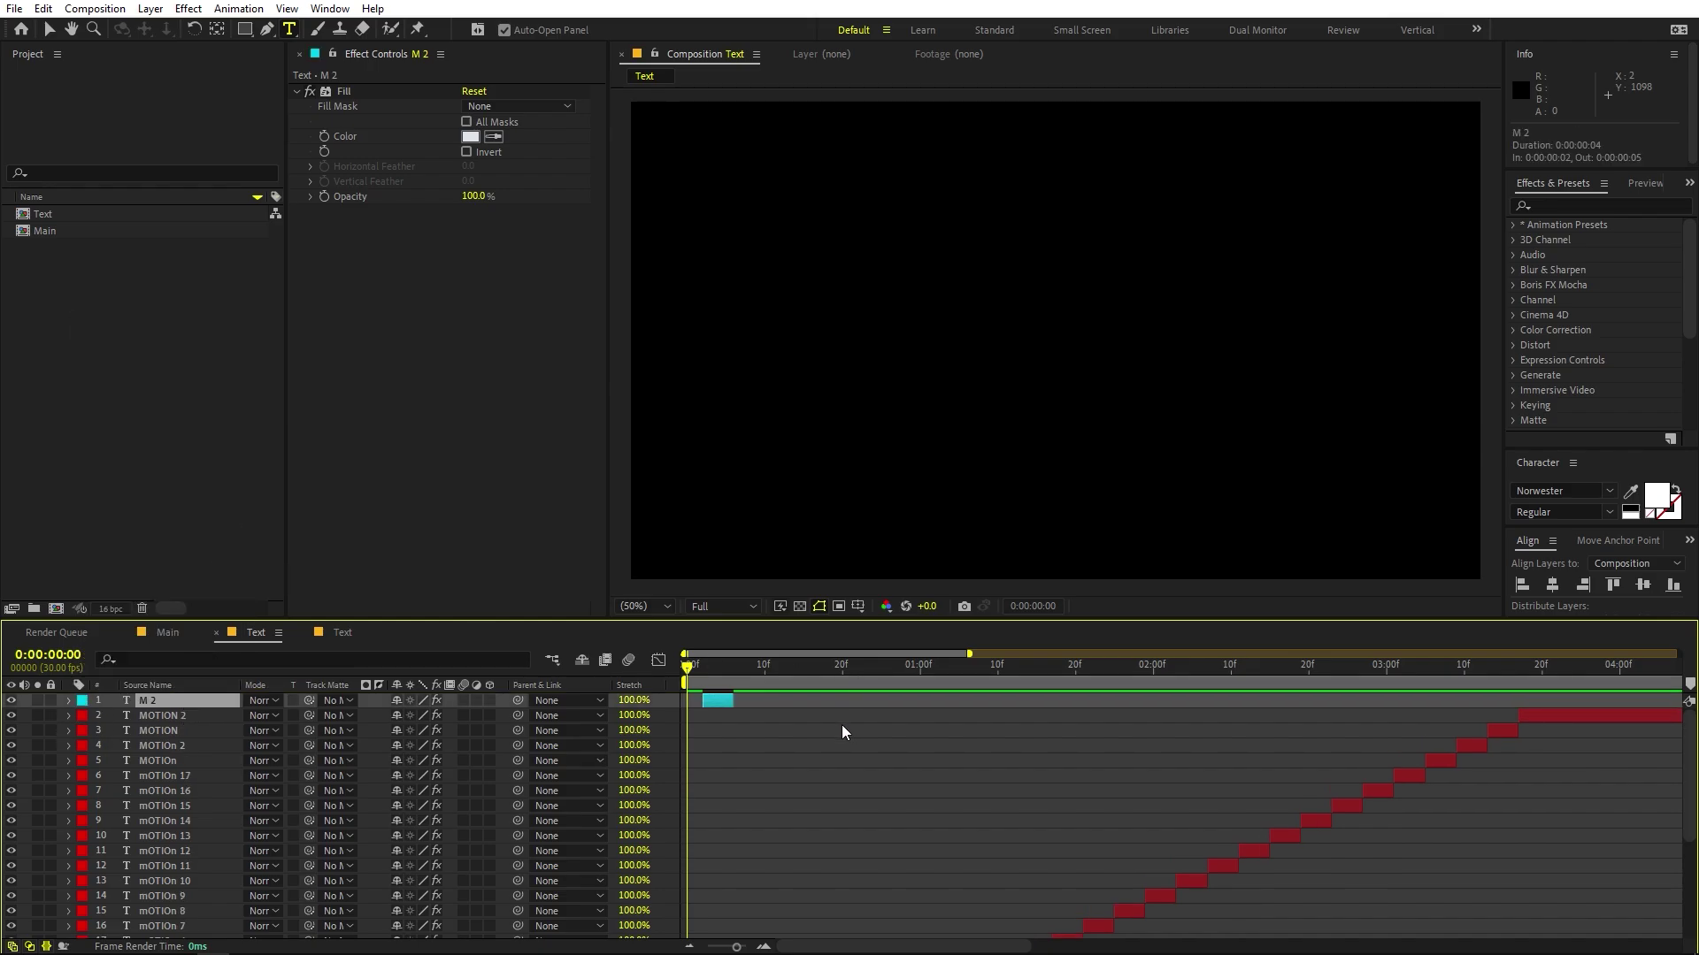
Step: Change the duplicated M layer's text to a G placed on the line below the M
key("space")
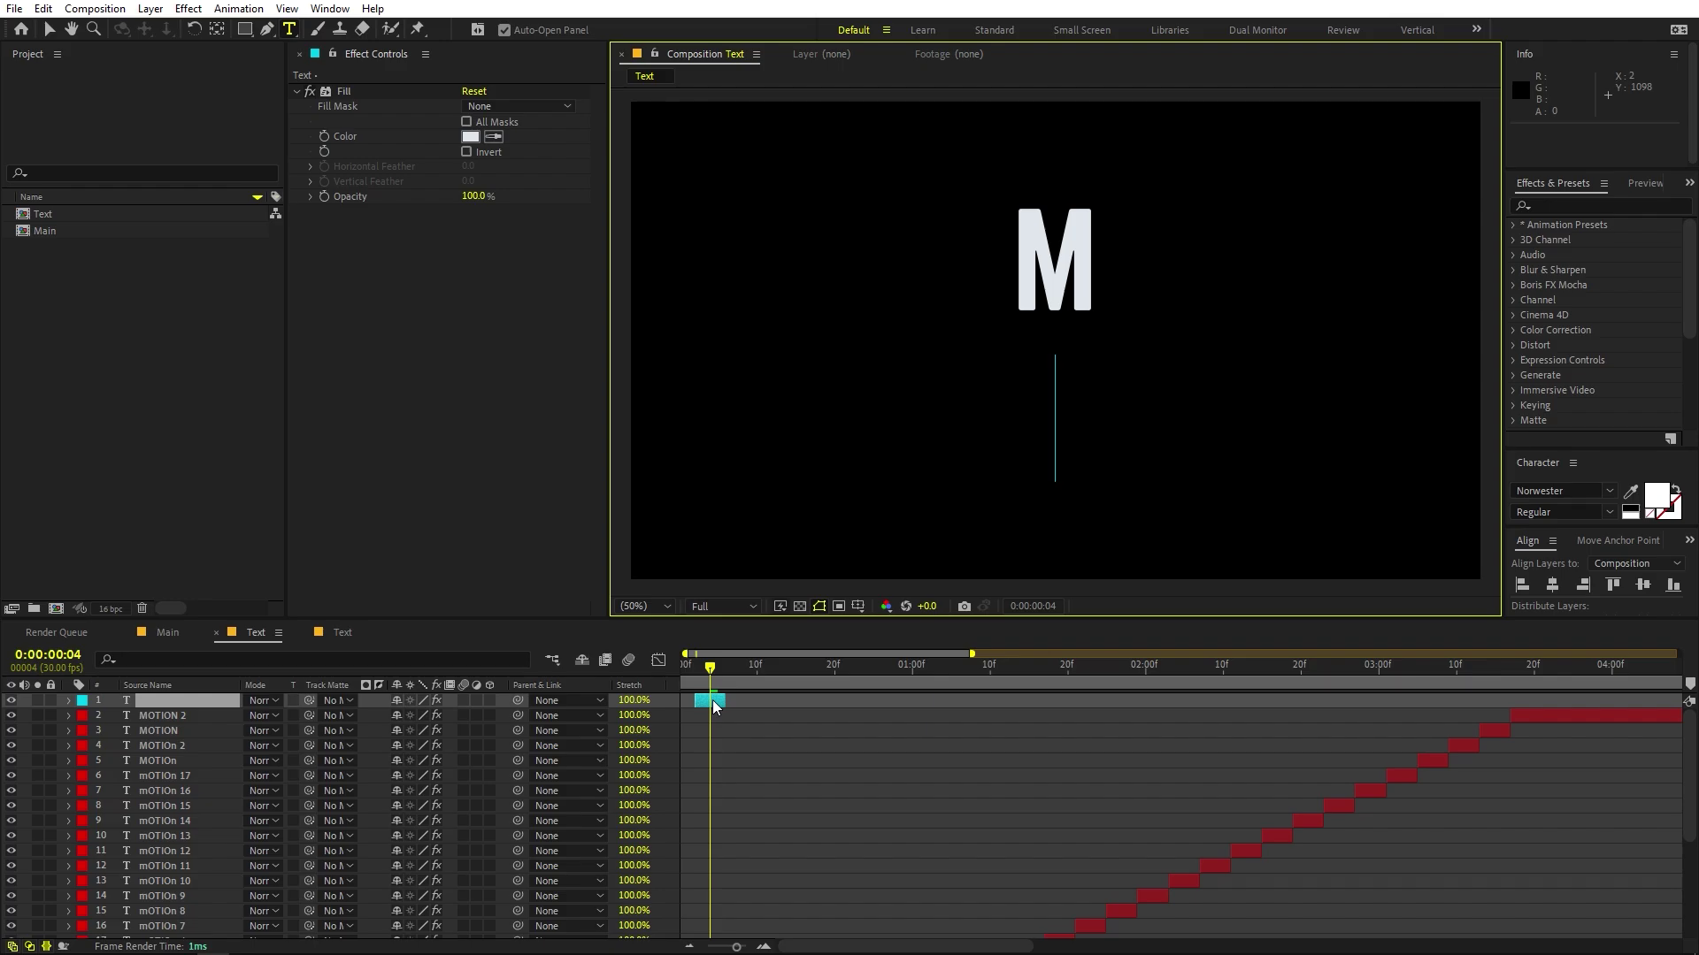
type("G")
left_click(710, 702)
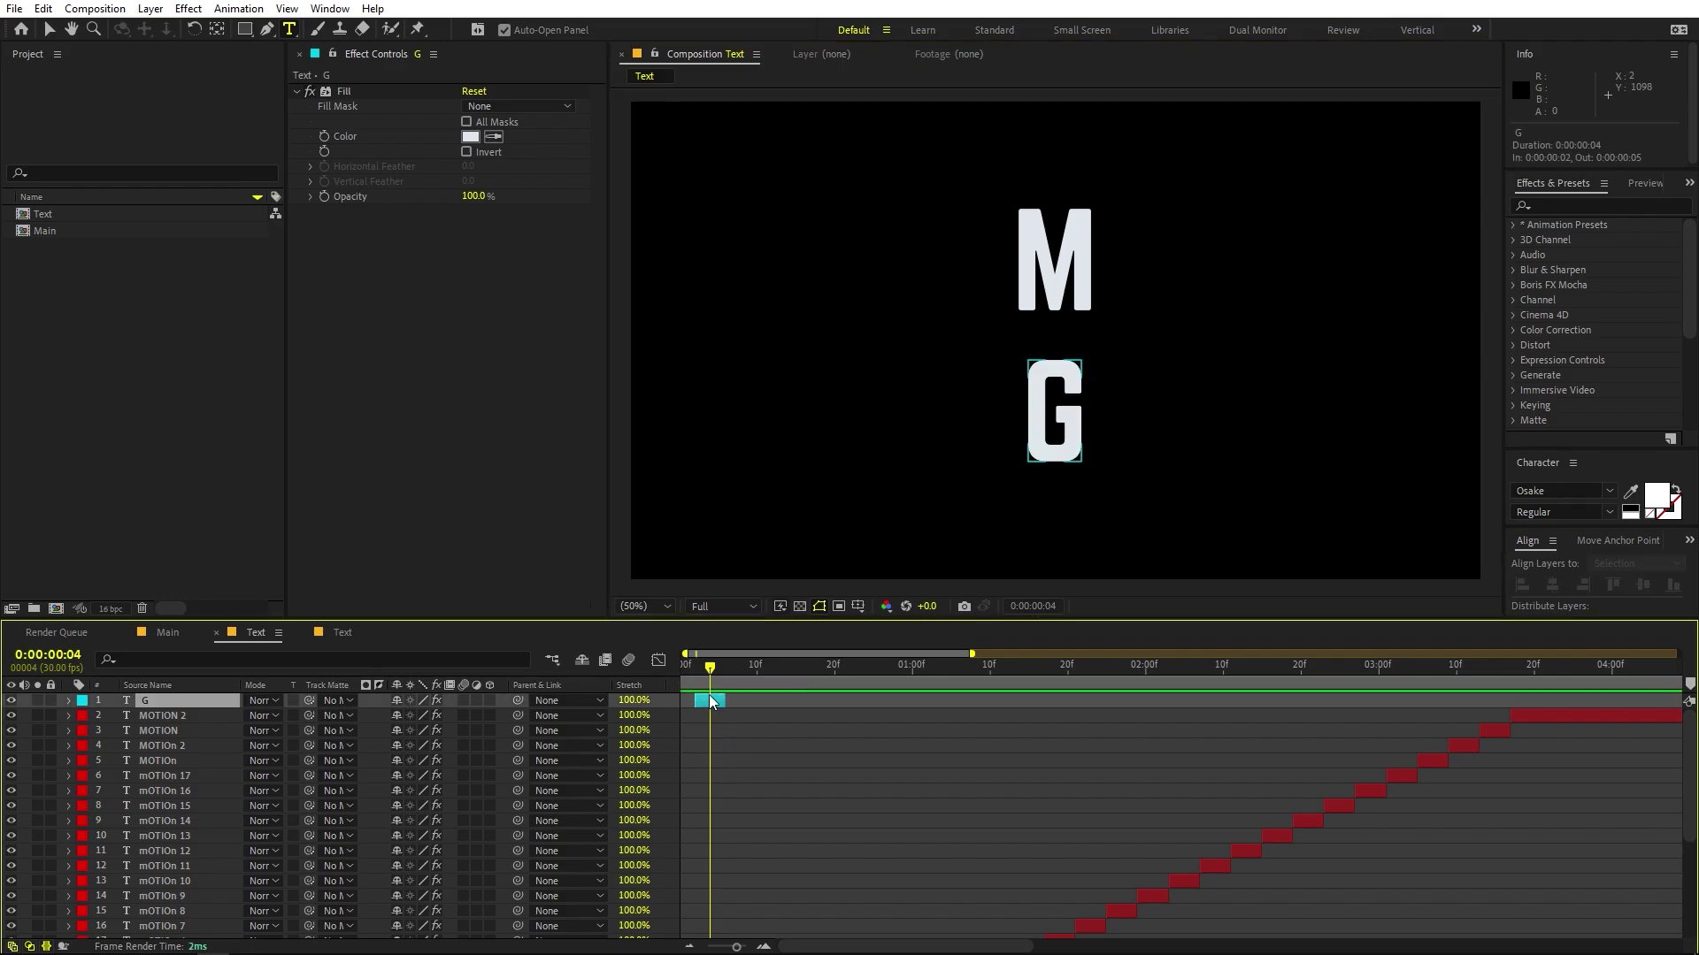
Step: Duplicate the G layer, shift the copy to start at frame 6, and change its text to GR
key("ctrl+d")
left_click_drag(710, 701, 746, 702)
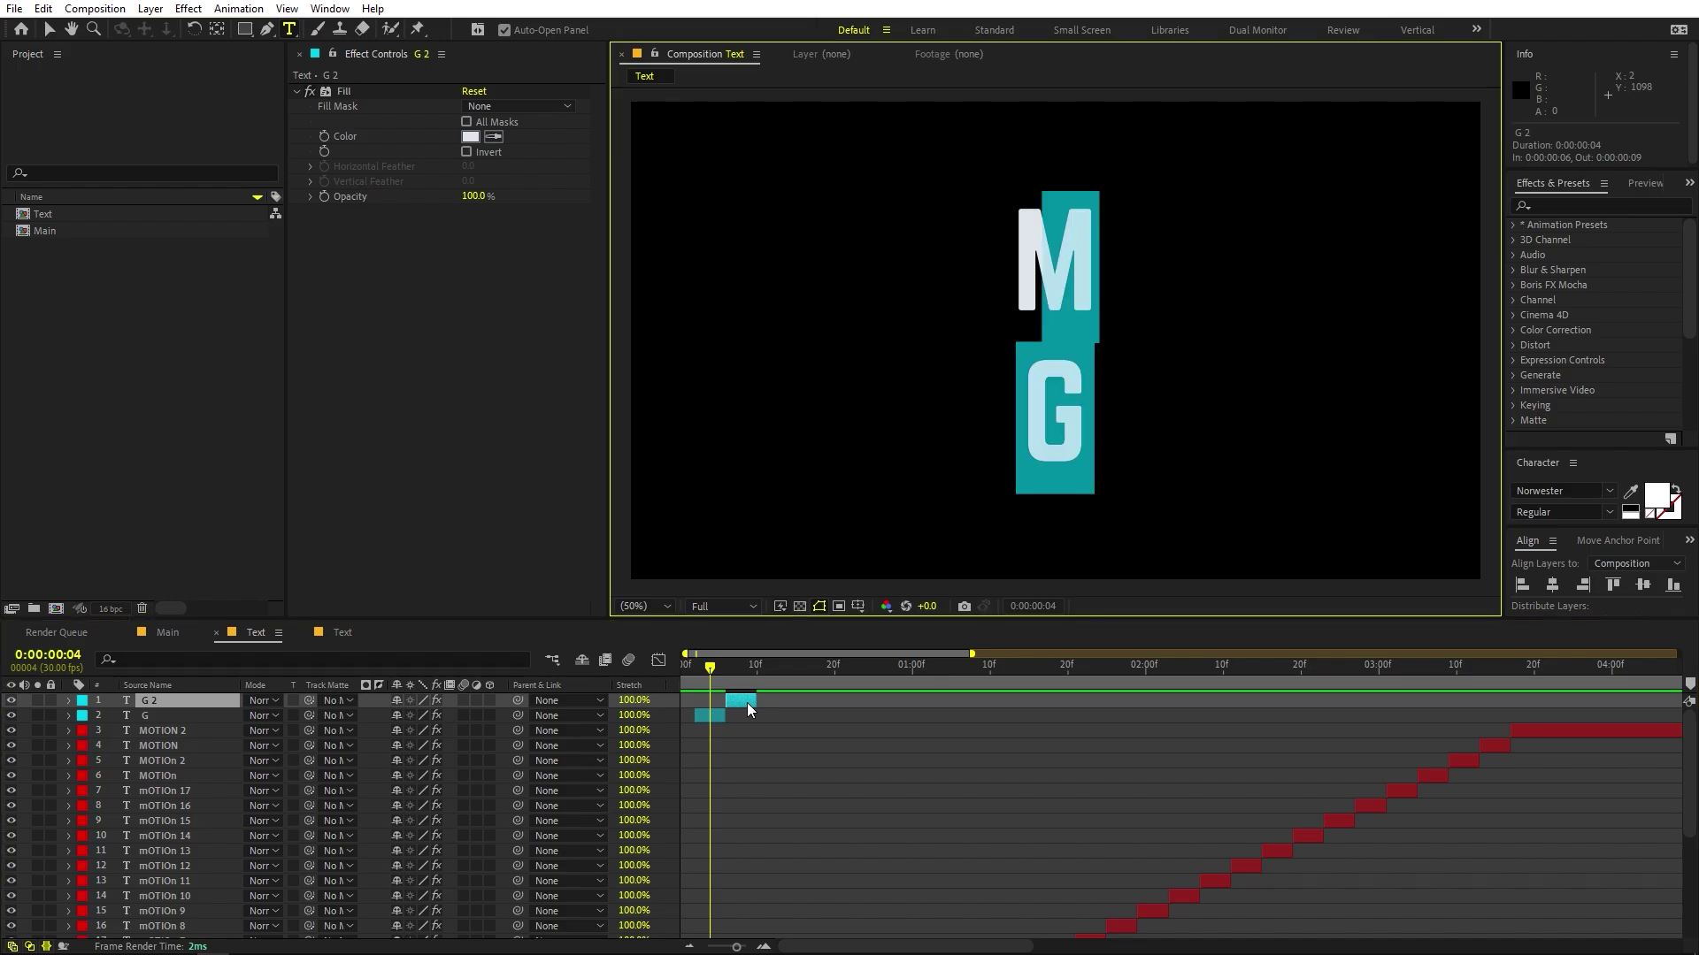
double_click(747, 702)
type("R")
mouse_move(739, 690)
left_mouse_down()
mouse_move(699, 690)
mouse_move(739, 693)
left_mouse_up()
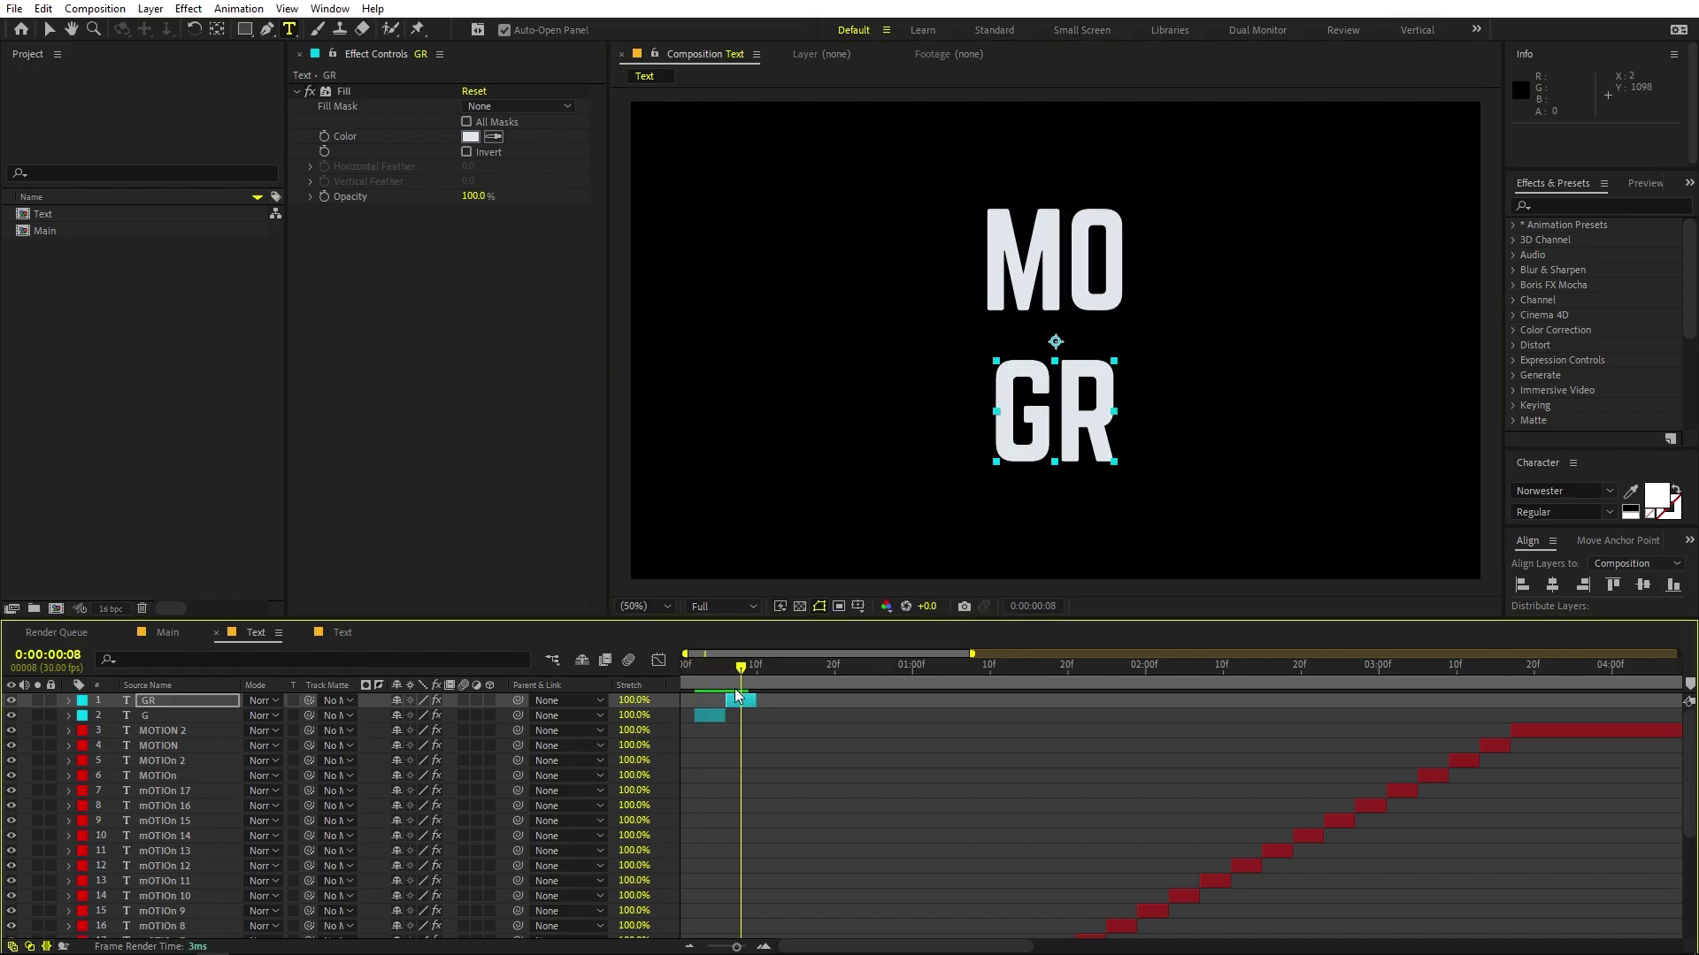
Step: Look through the layer stack and scrub the Text composition to review the two-line MOTION GRAPHICS letter animation
scroll(796, 814, "down", 5)
left_click(780, 901)
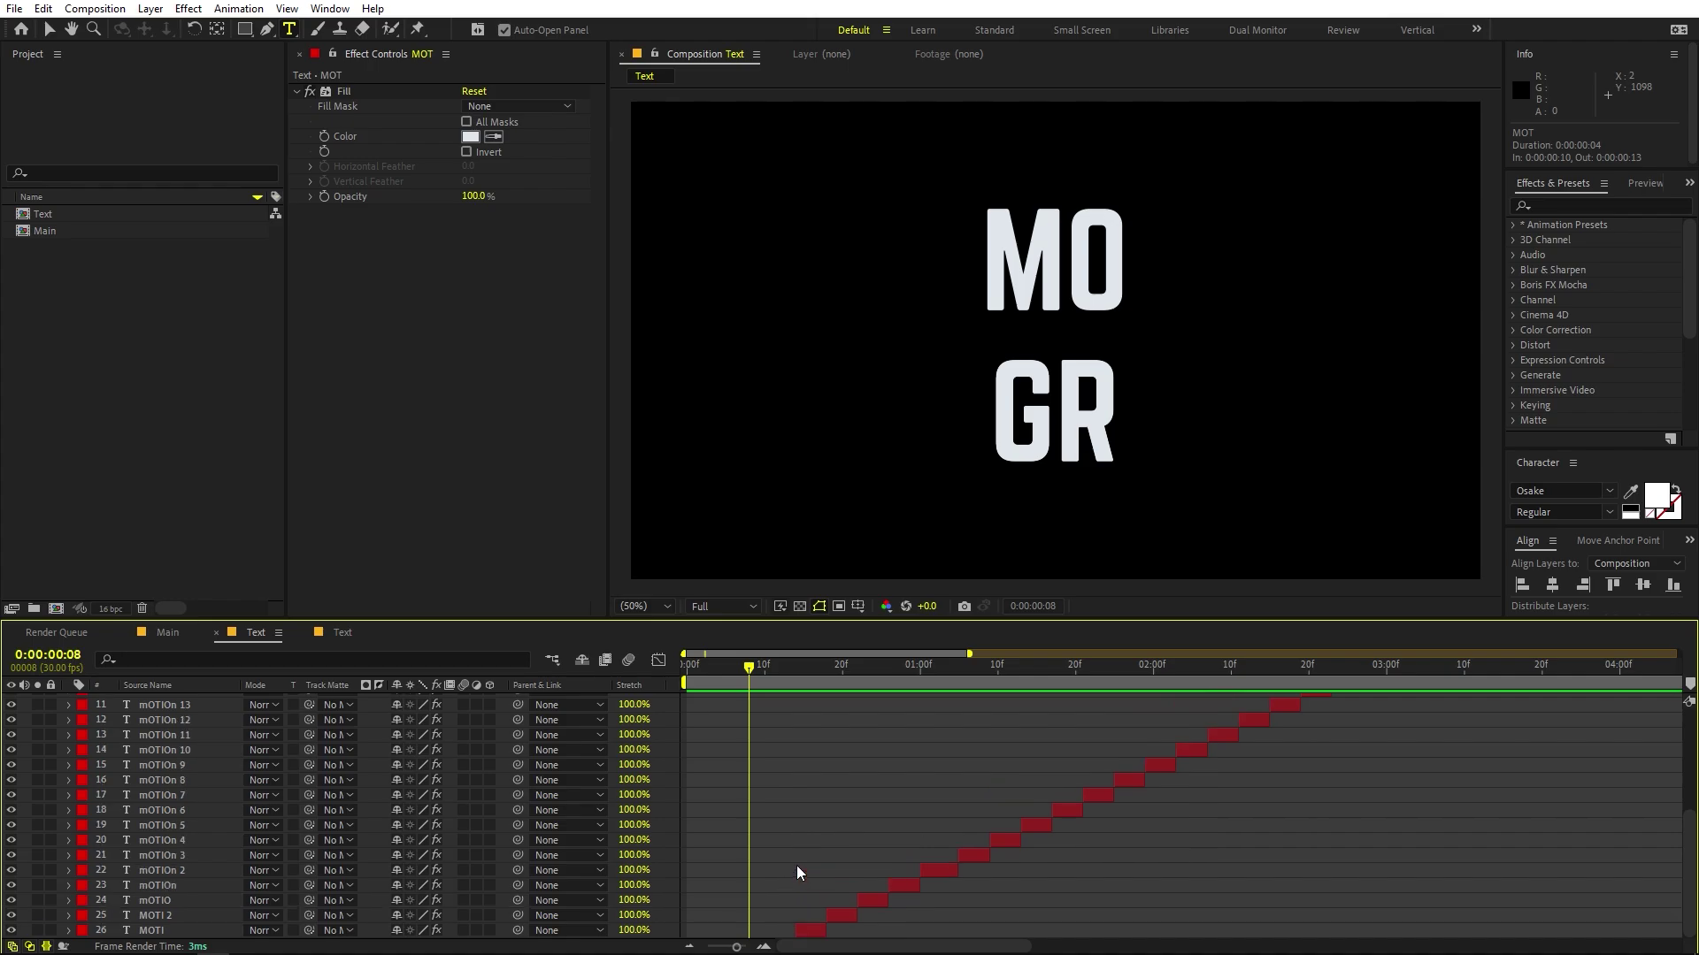
scroll(792, 849, "up", 5)
left_click(753, 700)
left_click_drag(749, 676, 1256, 671)
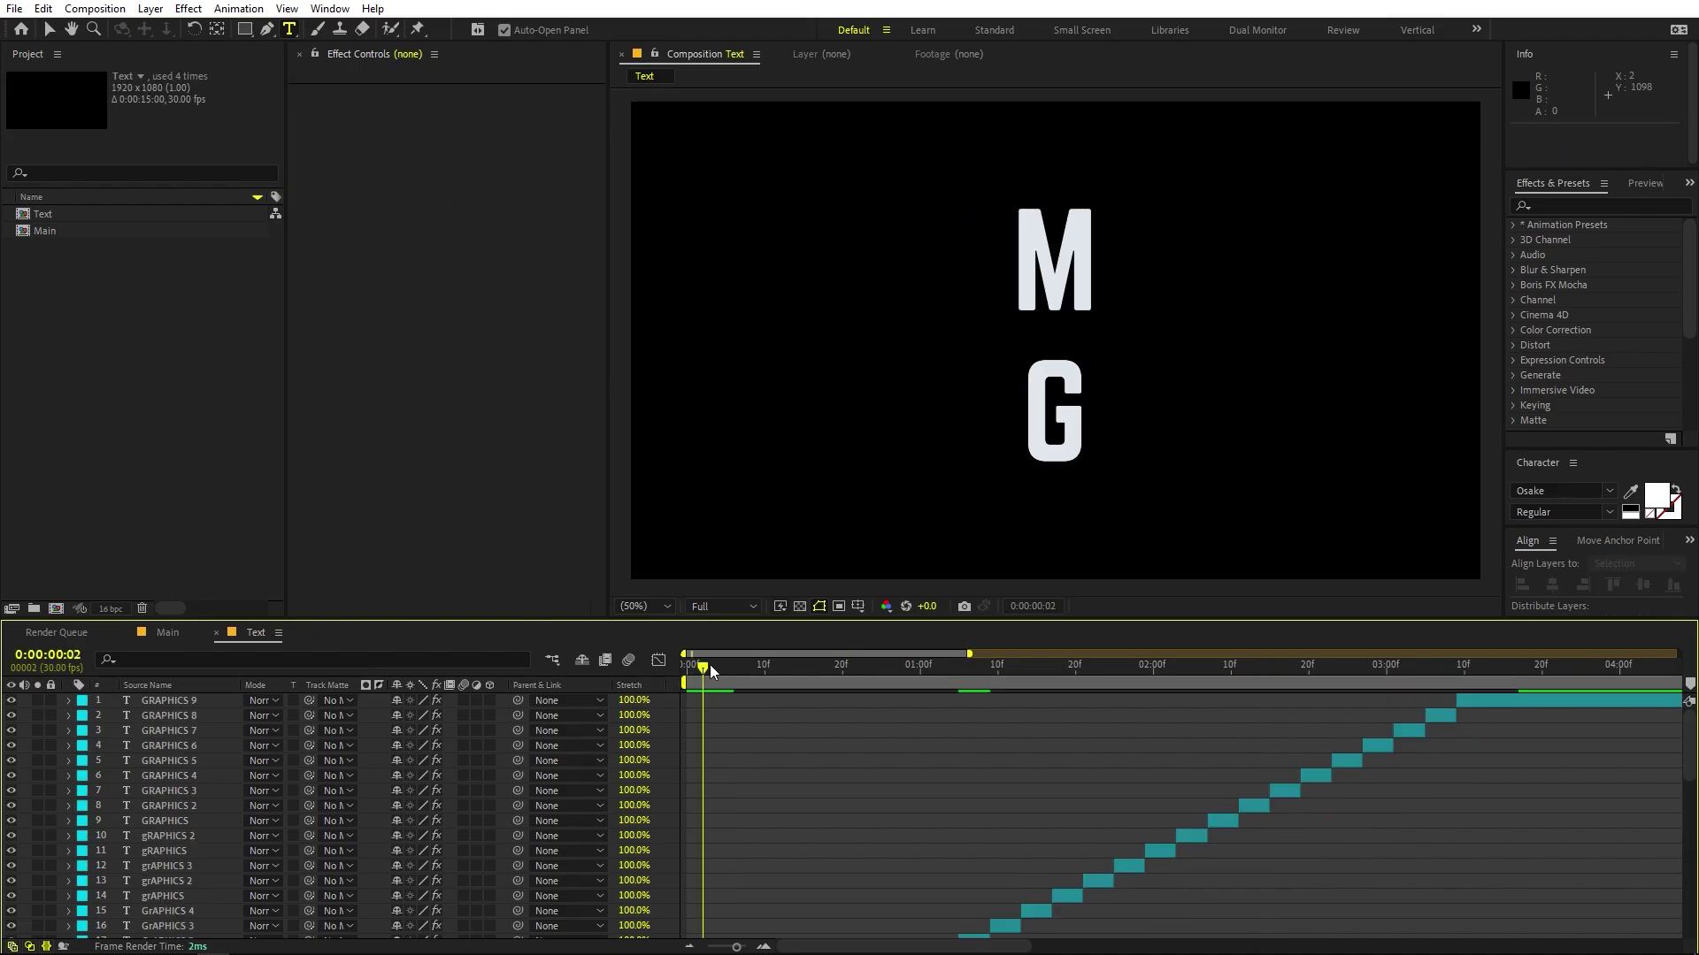
left_click_drag(709, 665, 927, 735)
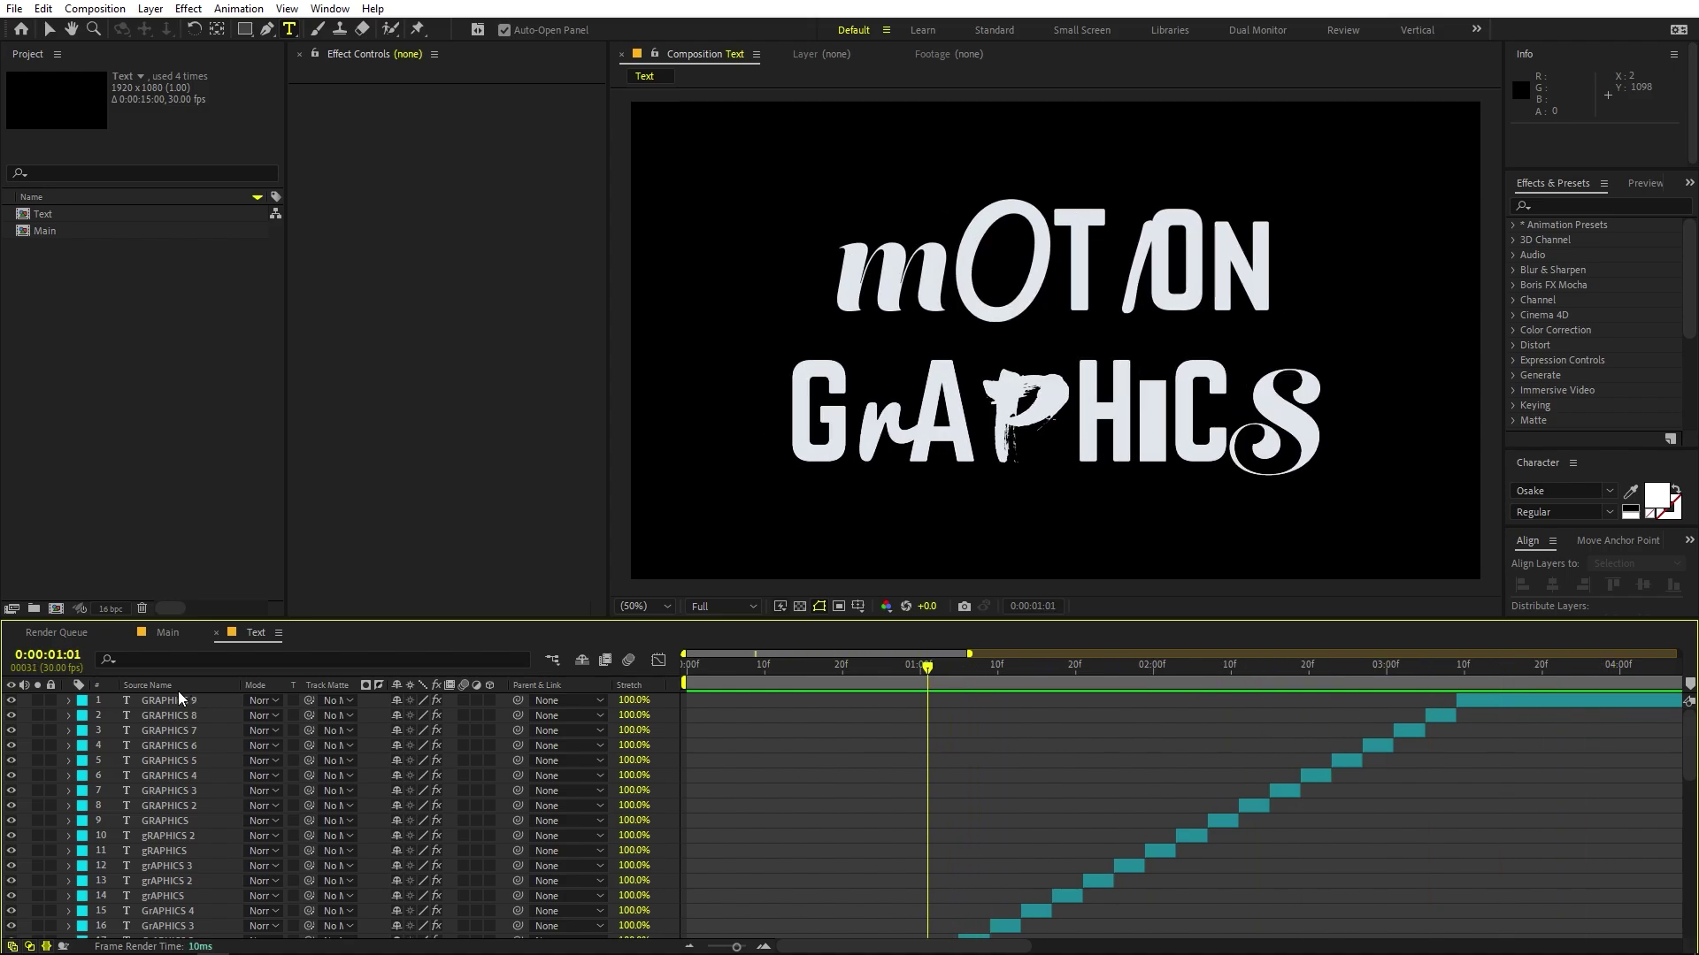
Step: Shift all GRAPHICS-line layers together so the G layer starts at 1 second, and play the Text composition to check the timing
left_click(178, 698)
key("comma")
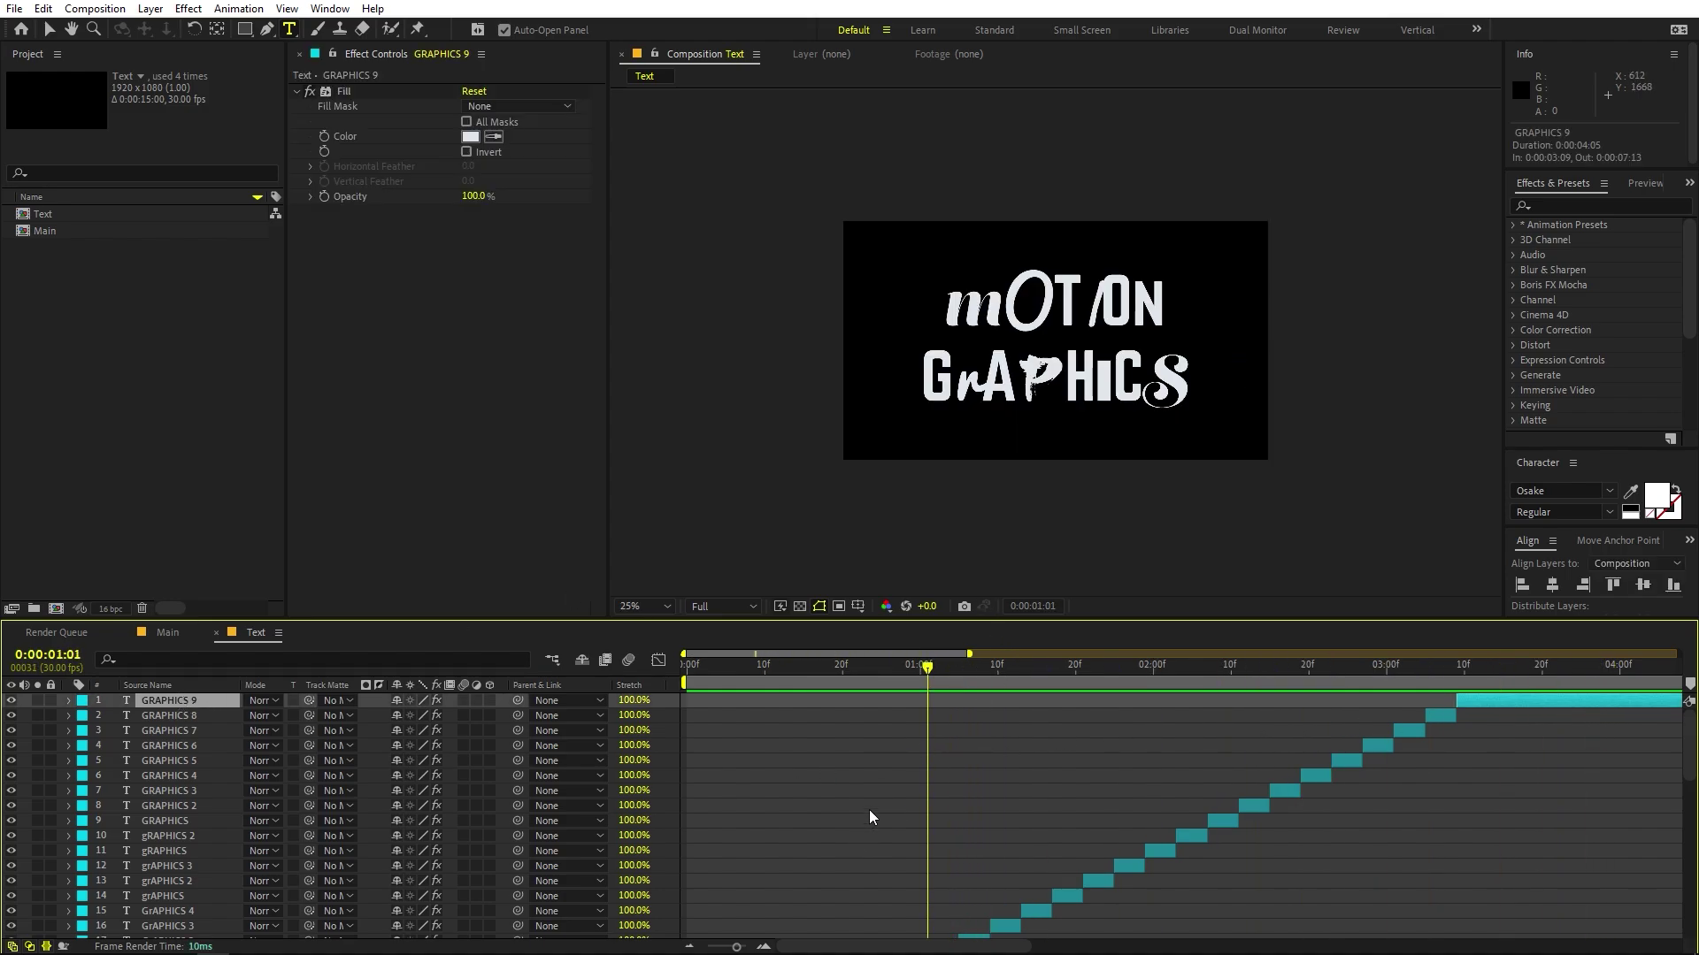
key("period")
scroll(930, 792, "down", 5)
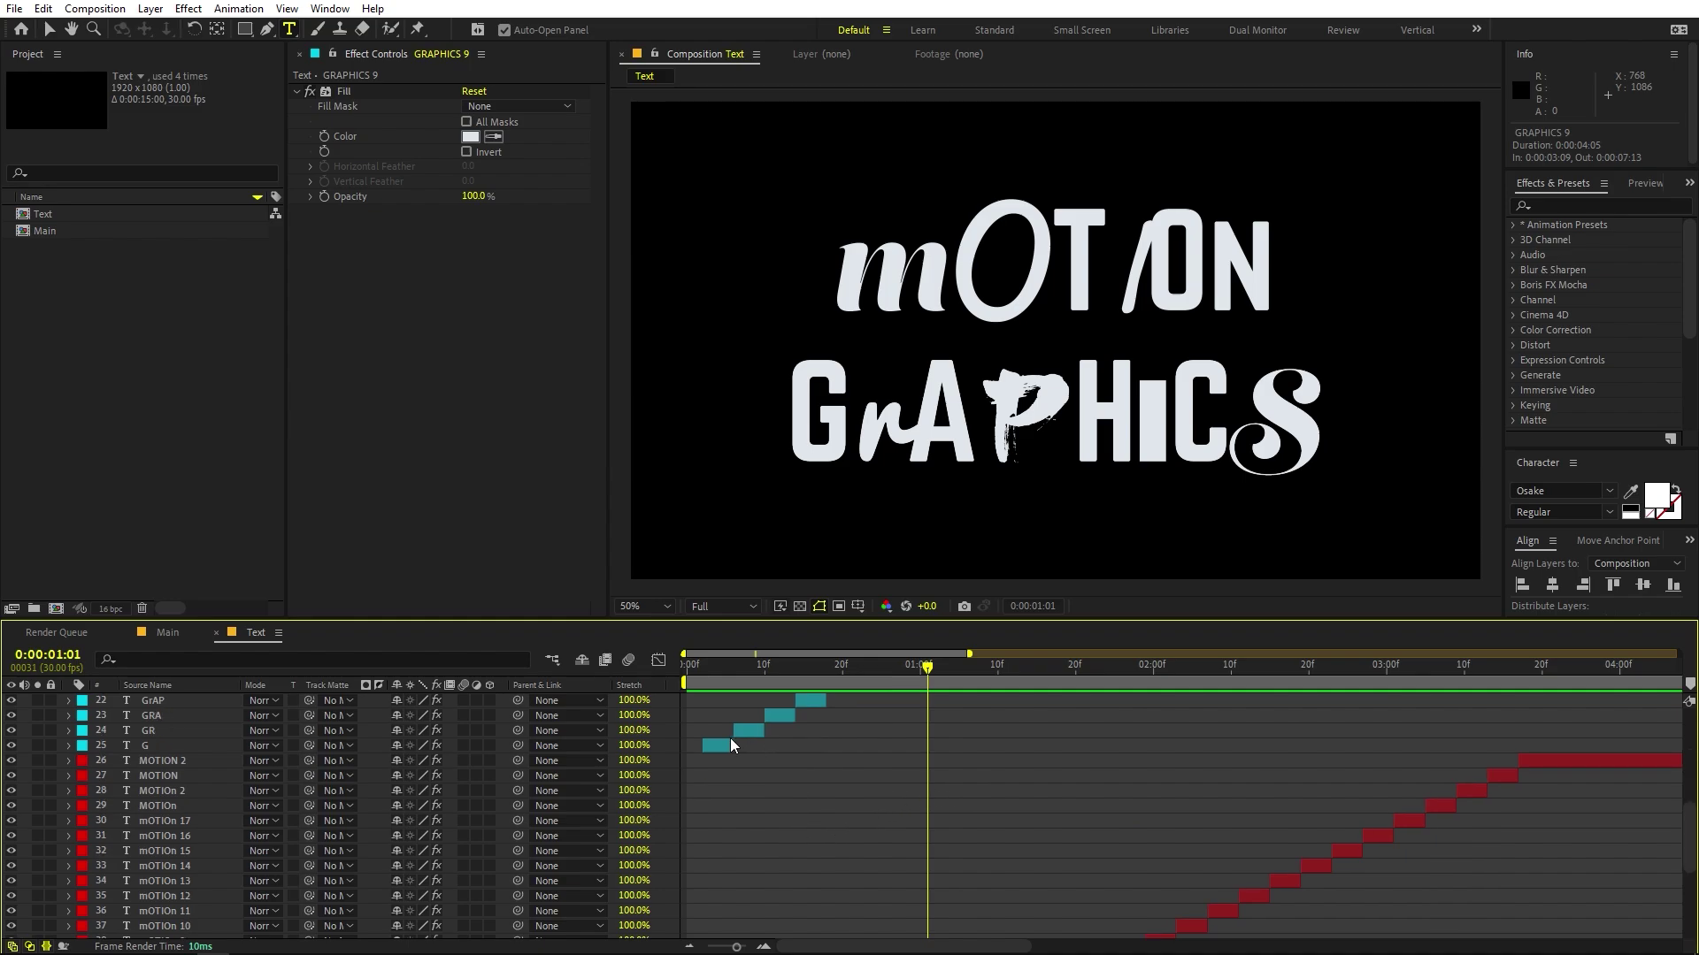
left_click_drag(722, 741, 941, 746)
key("space")
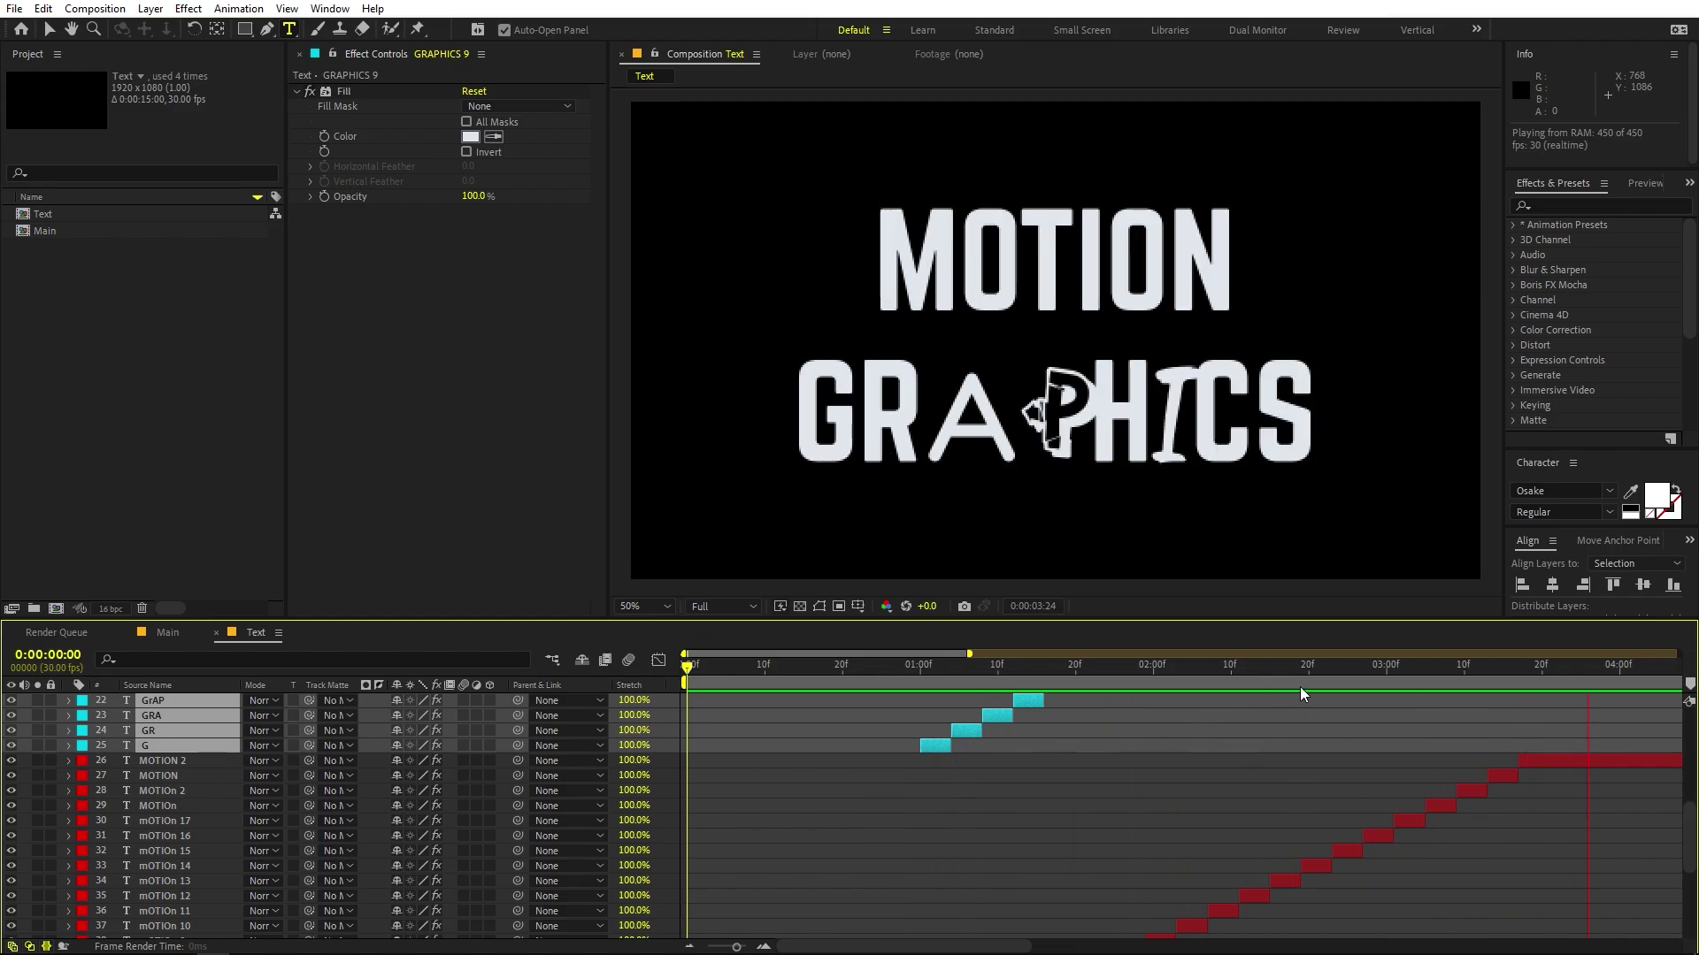
key(";")
scroll(985, 781, "up", 3)
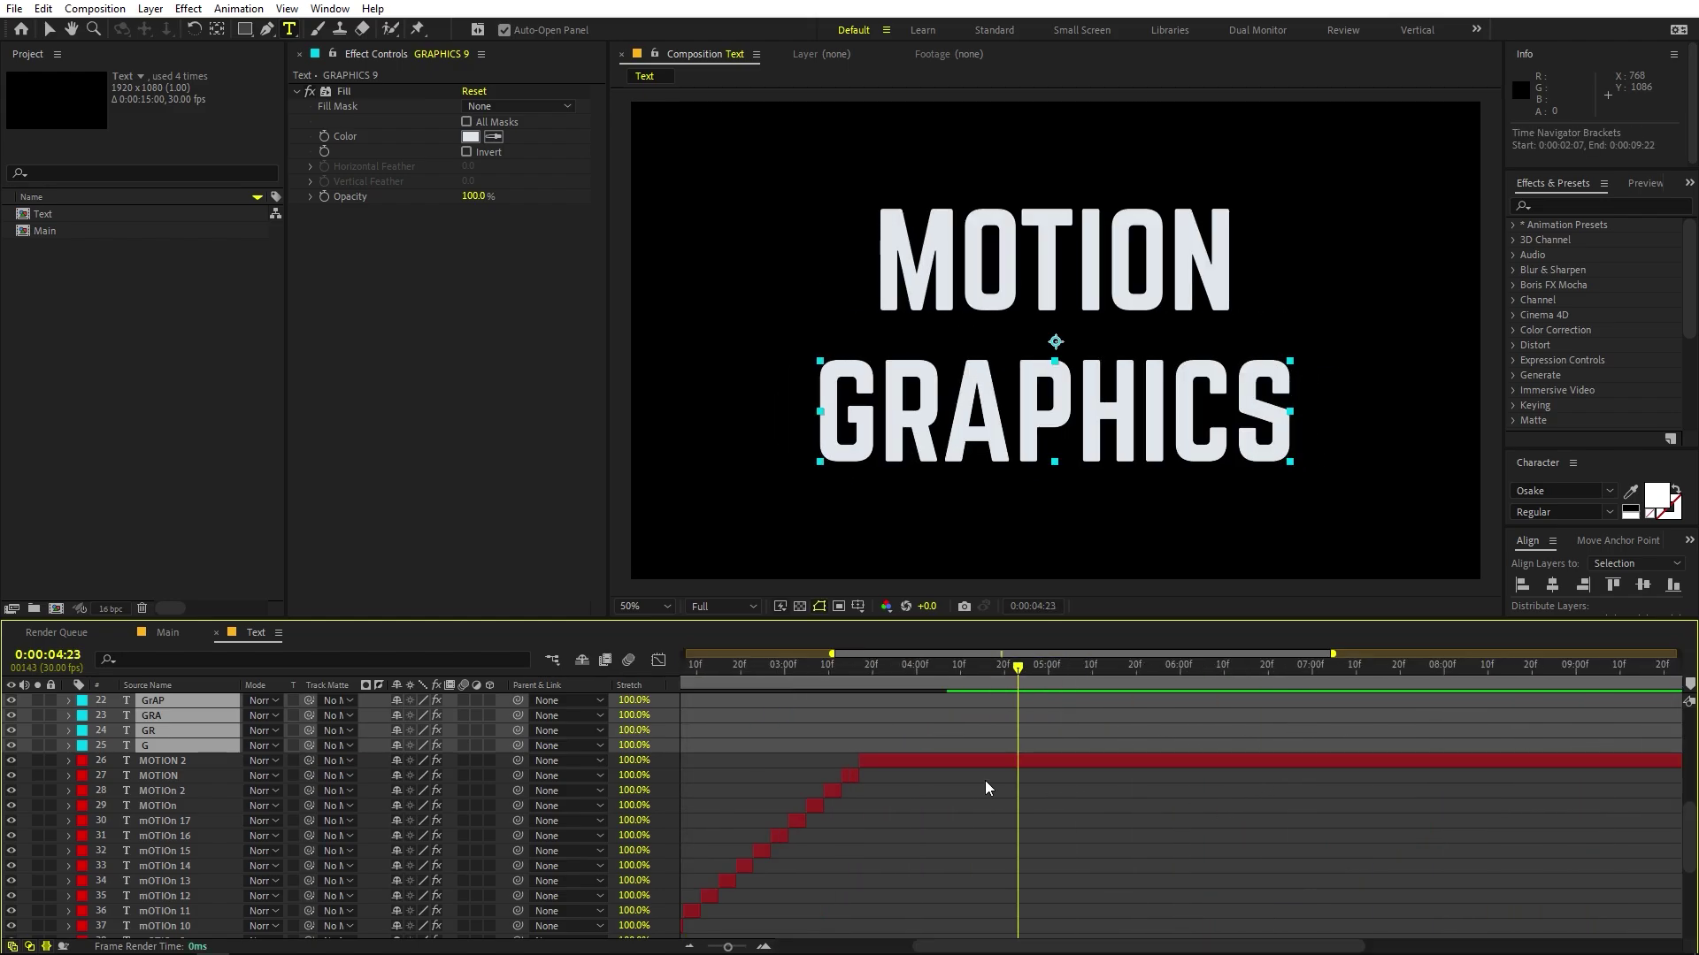
scroll(959, 778, "up", 2)
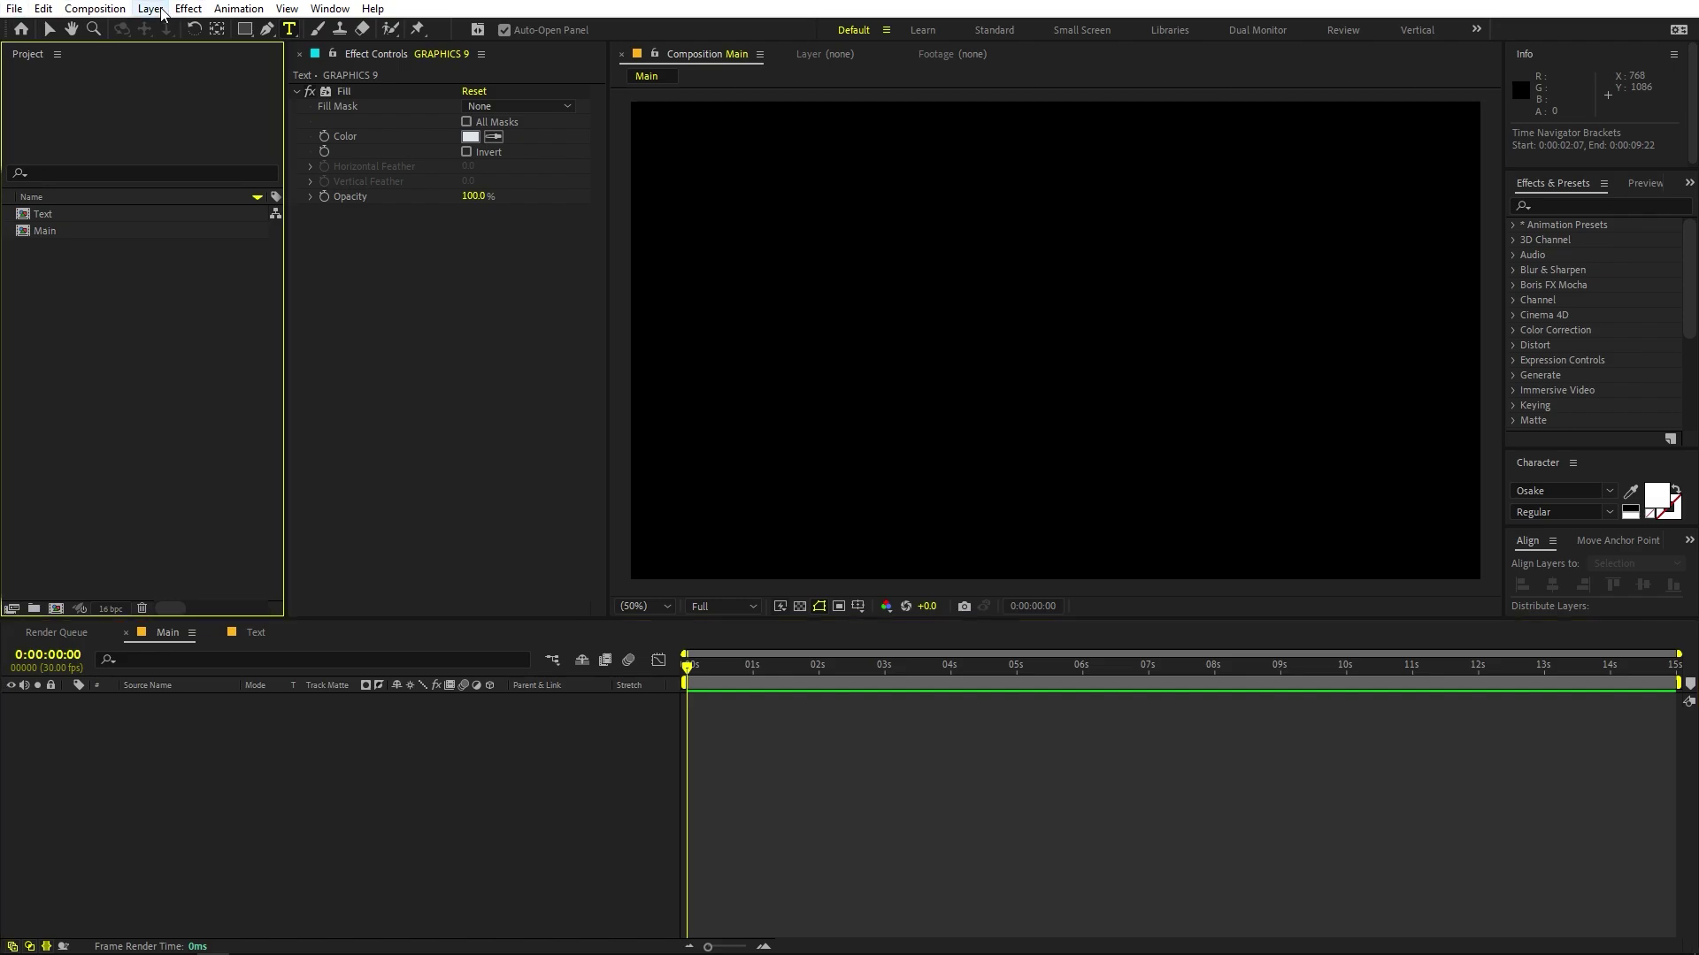
Step: Create a 1920 x 1080 solid in the Main composition with a vivid blue color
right_click(220, 772)
mouse_move(342, 562)
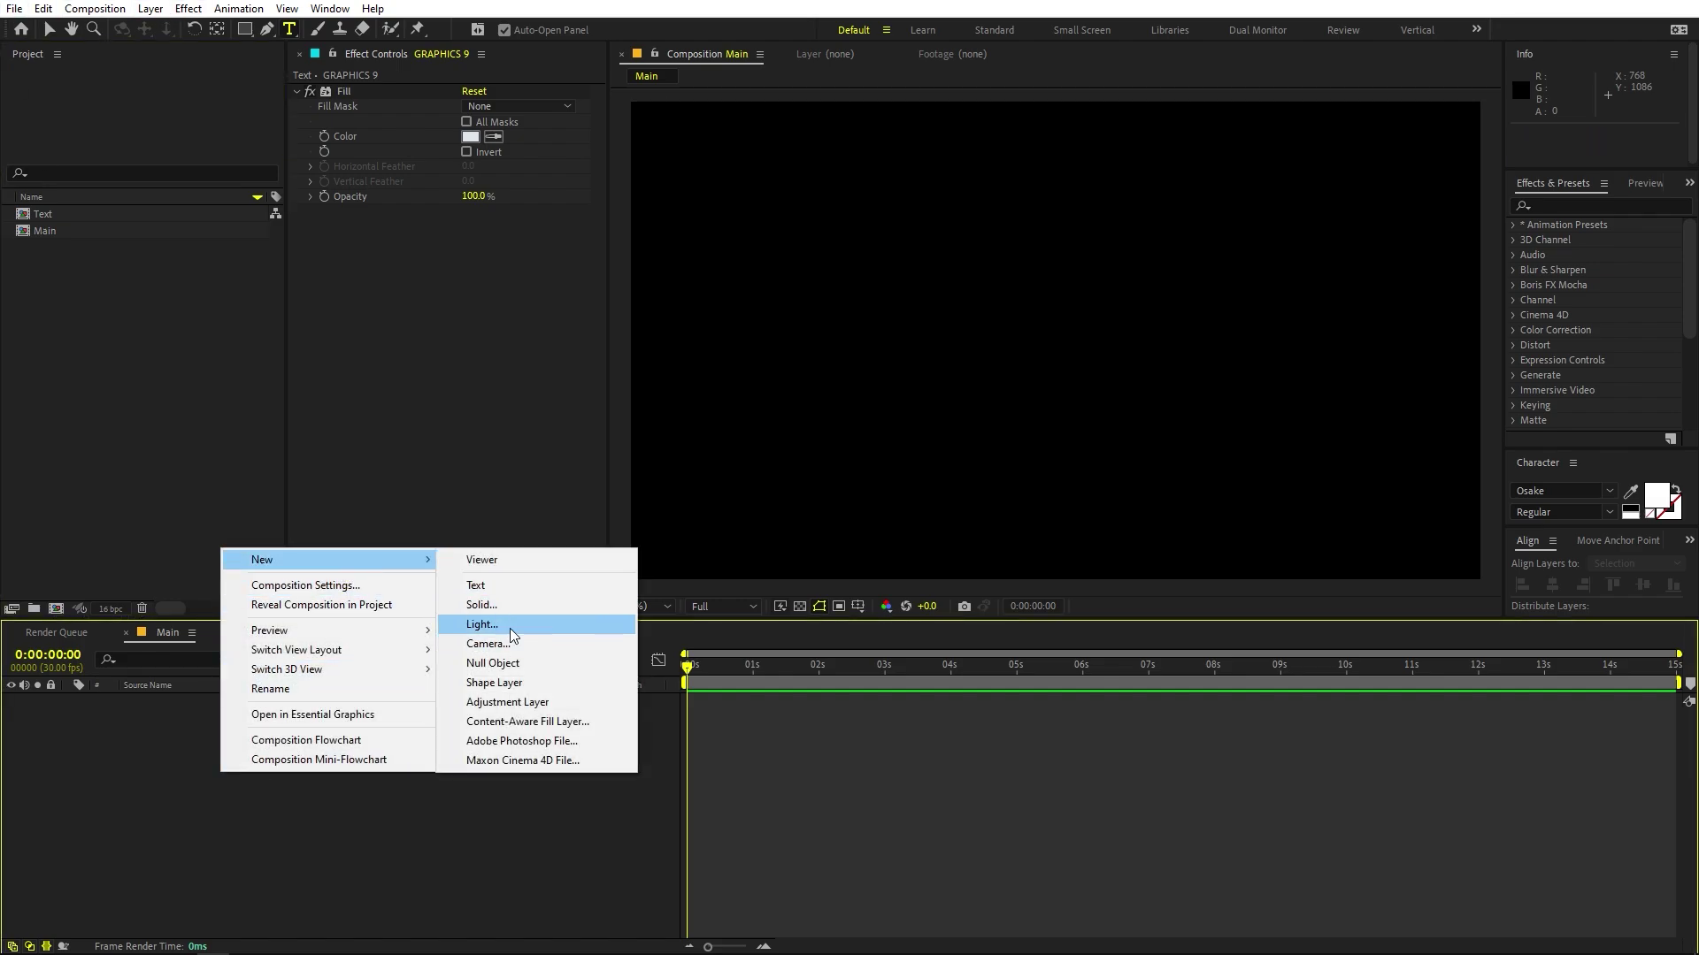
left_click(508, 609)
left_click(522, 472)
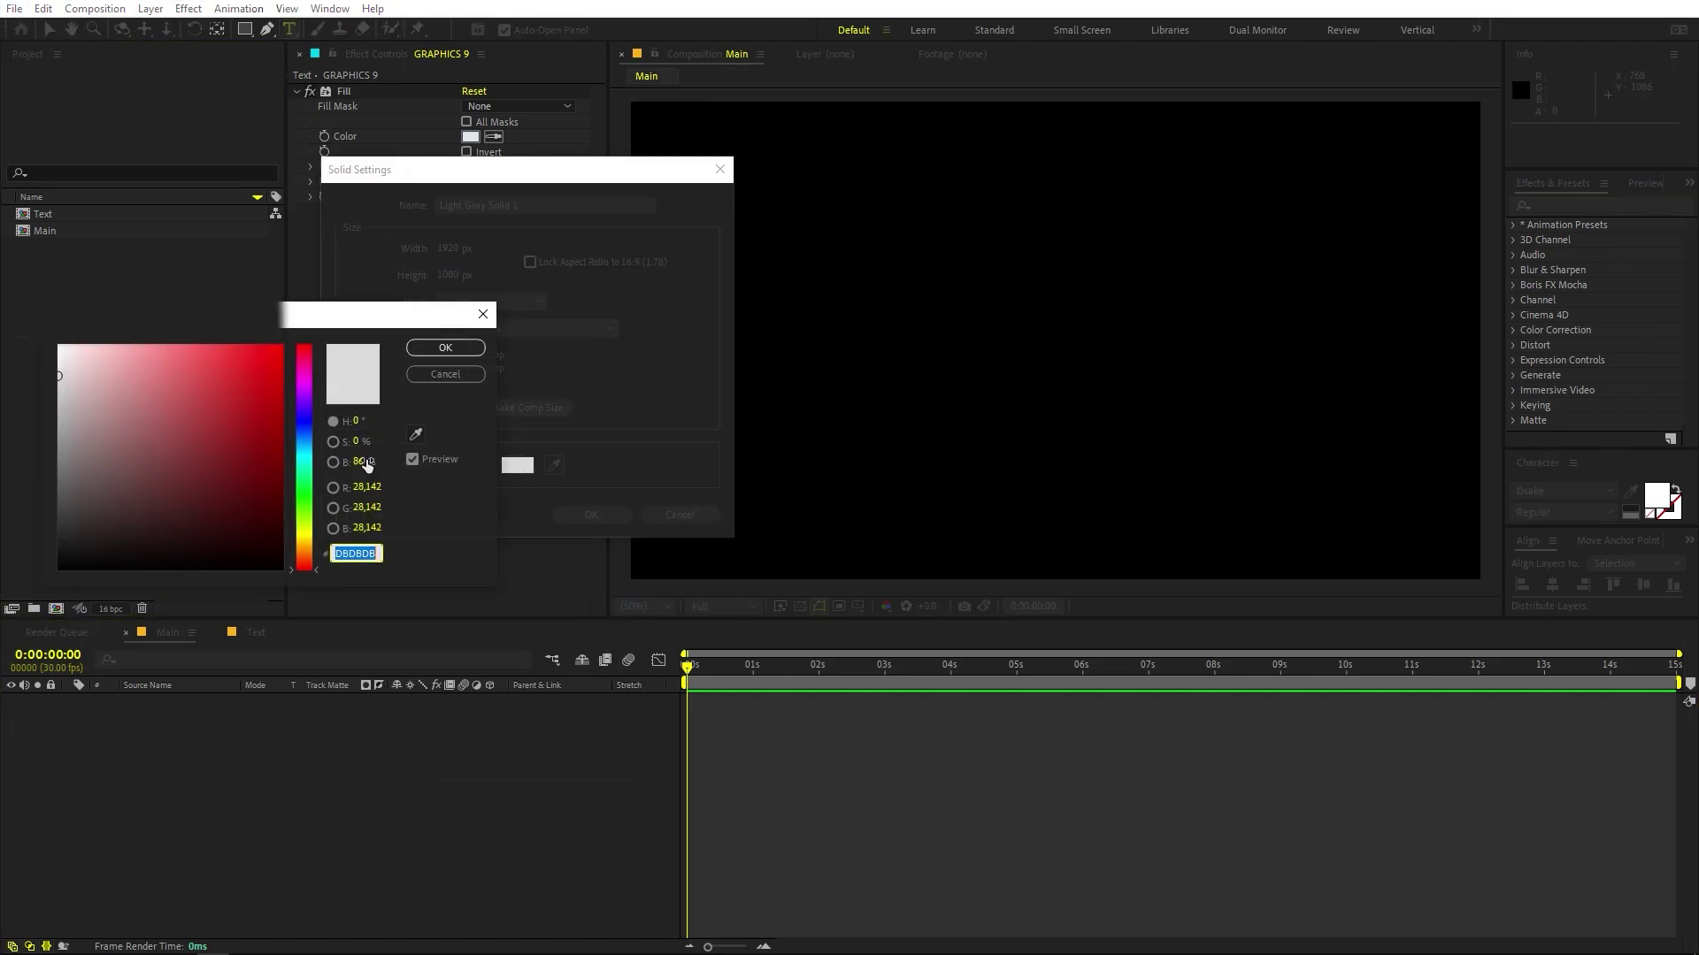
type("7526DF")
left_click_drag(255, 362, 268, 348)
left_click_drag(314, 404, 313, 428)
left_click_drag(241, 357, 251, 346)
left_click(445, 348)
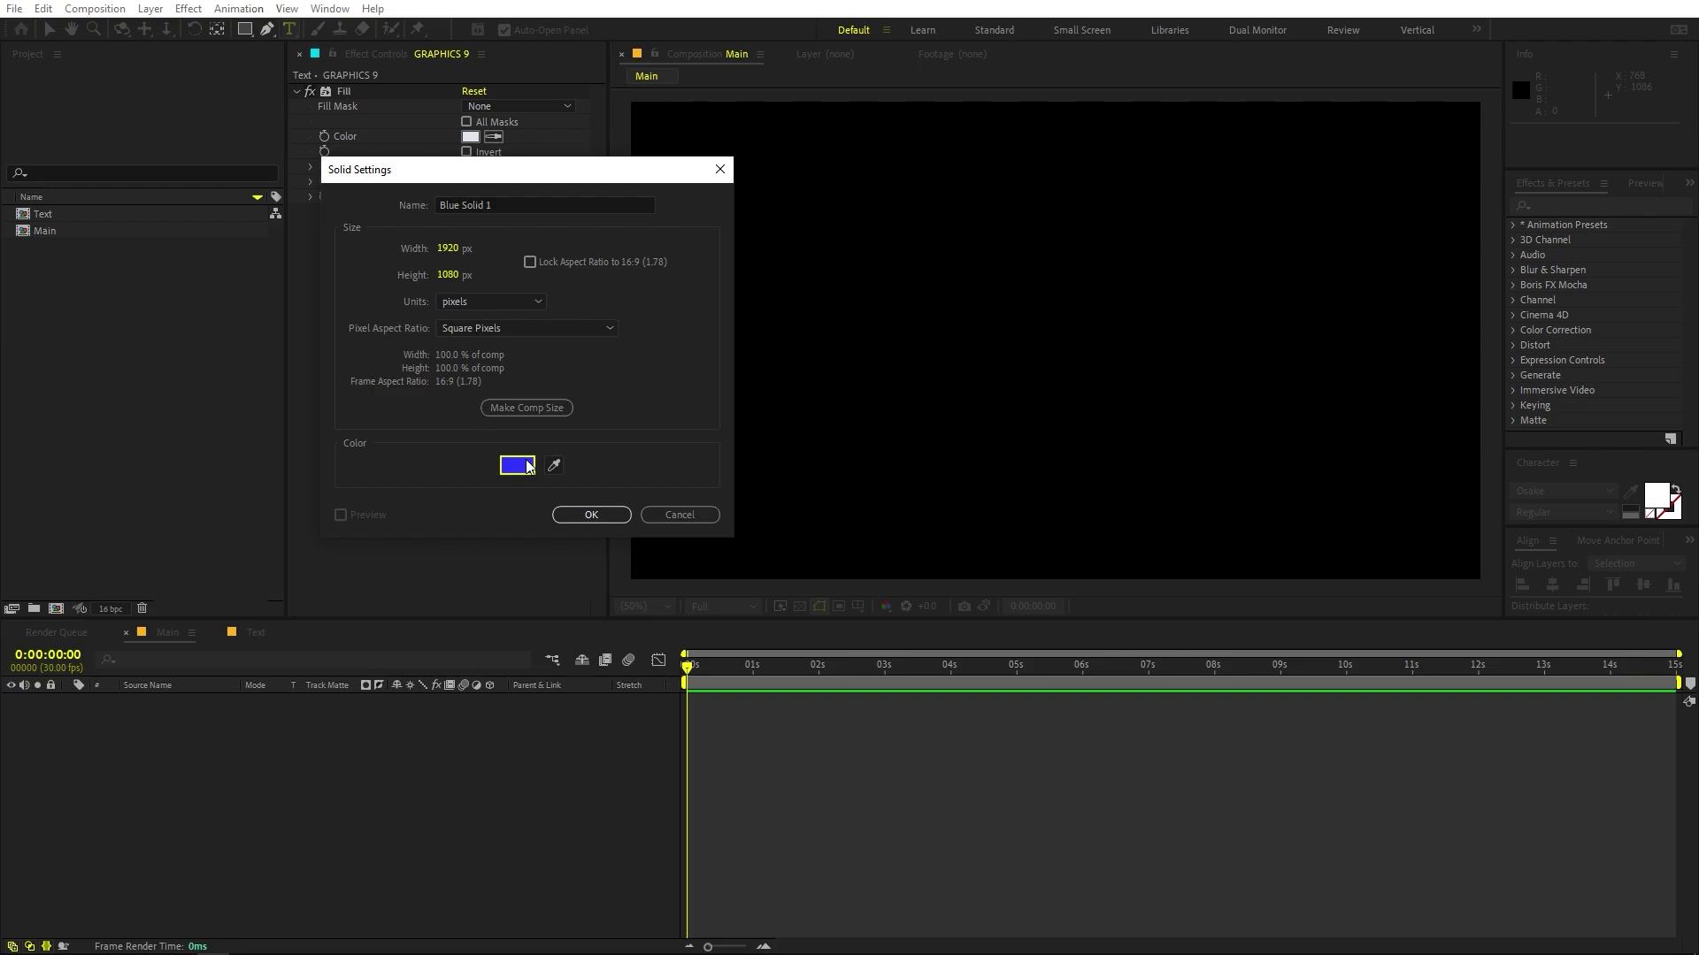
left_click(590, 515)
Step: Place the Text composition above the blue solid in Main and preview the animation up to the complete two-line title
mouse_move(159, 701)
left_mouse_down()
mouse_move(171, 580)
mouse_move(178, 705)
left_mouse_up()
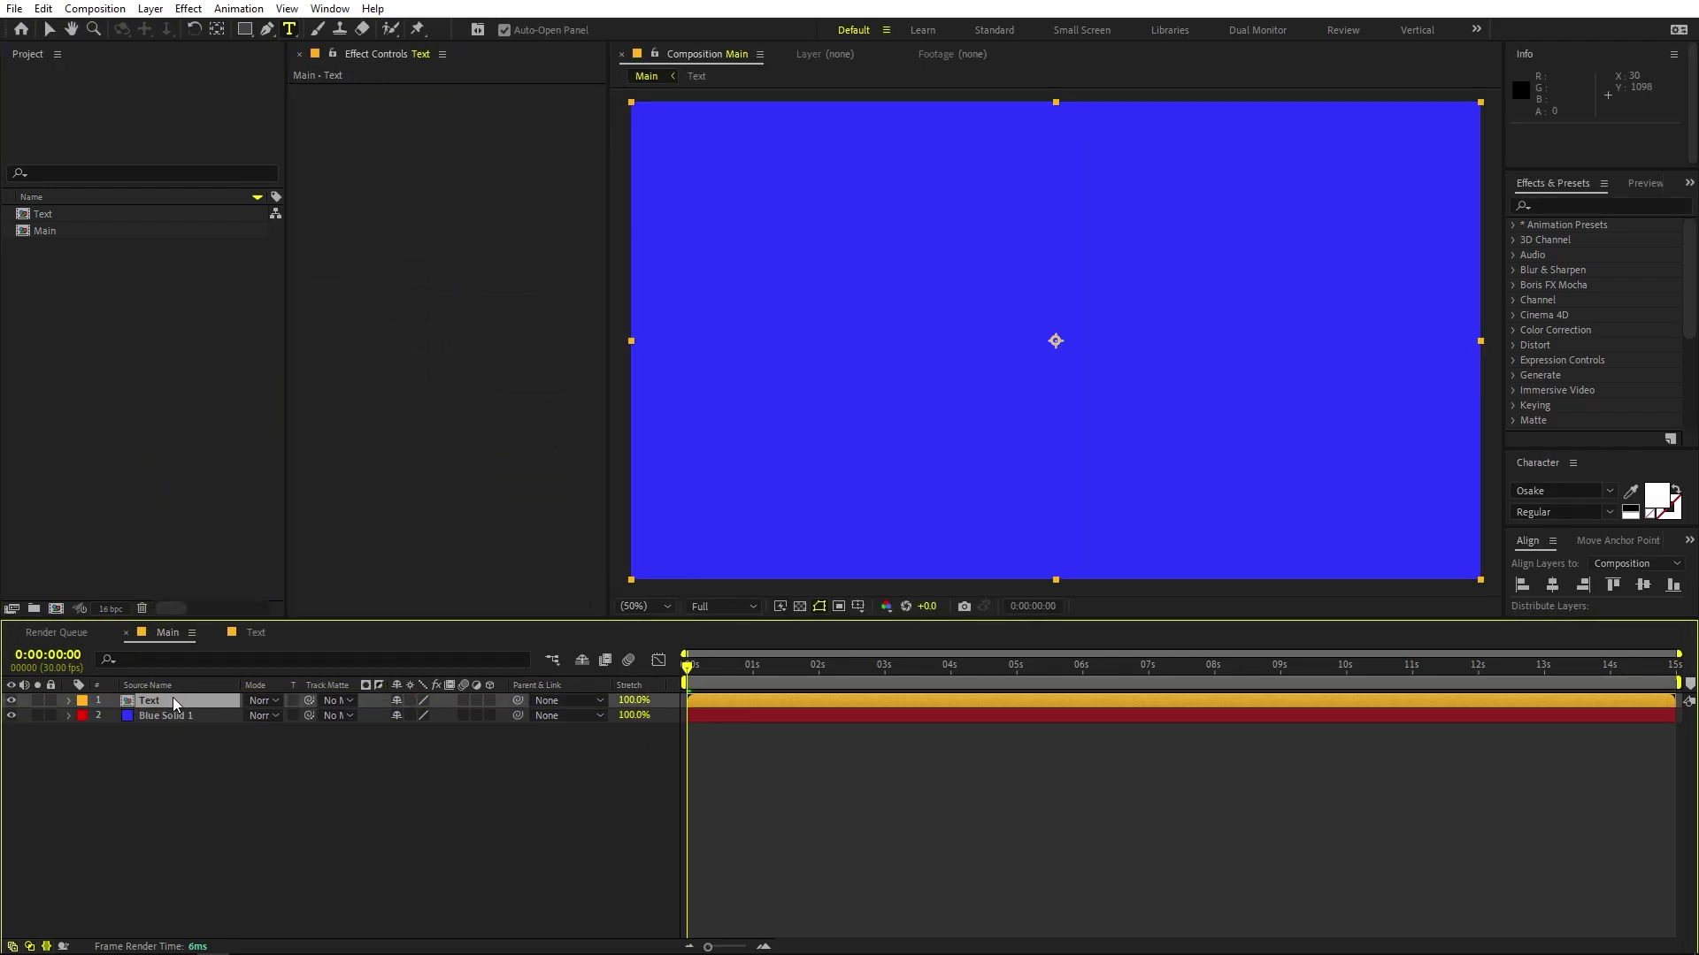
key("space")
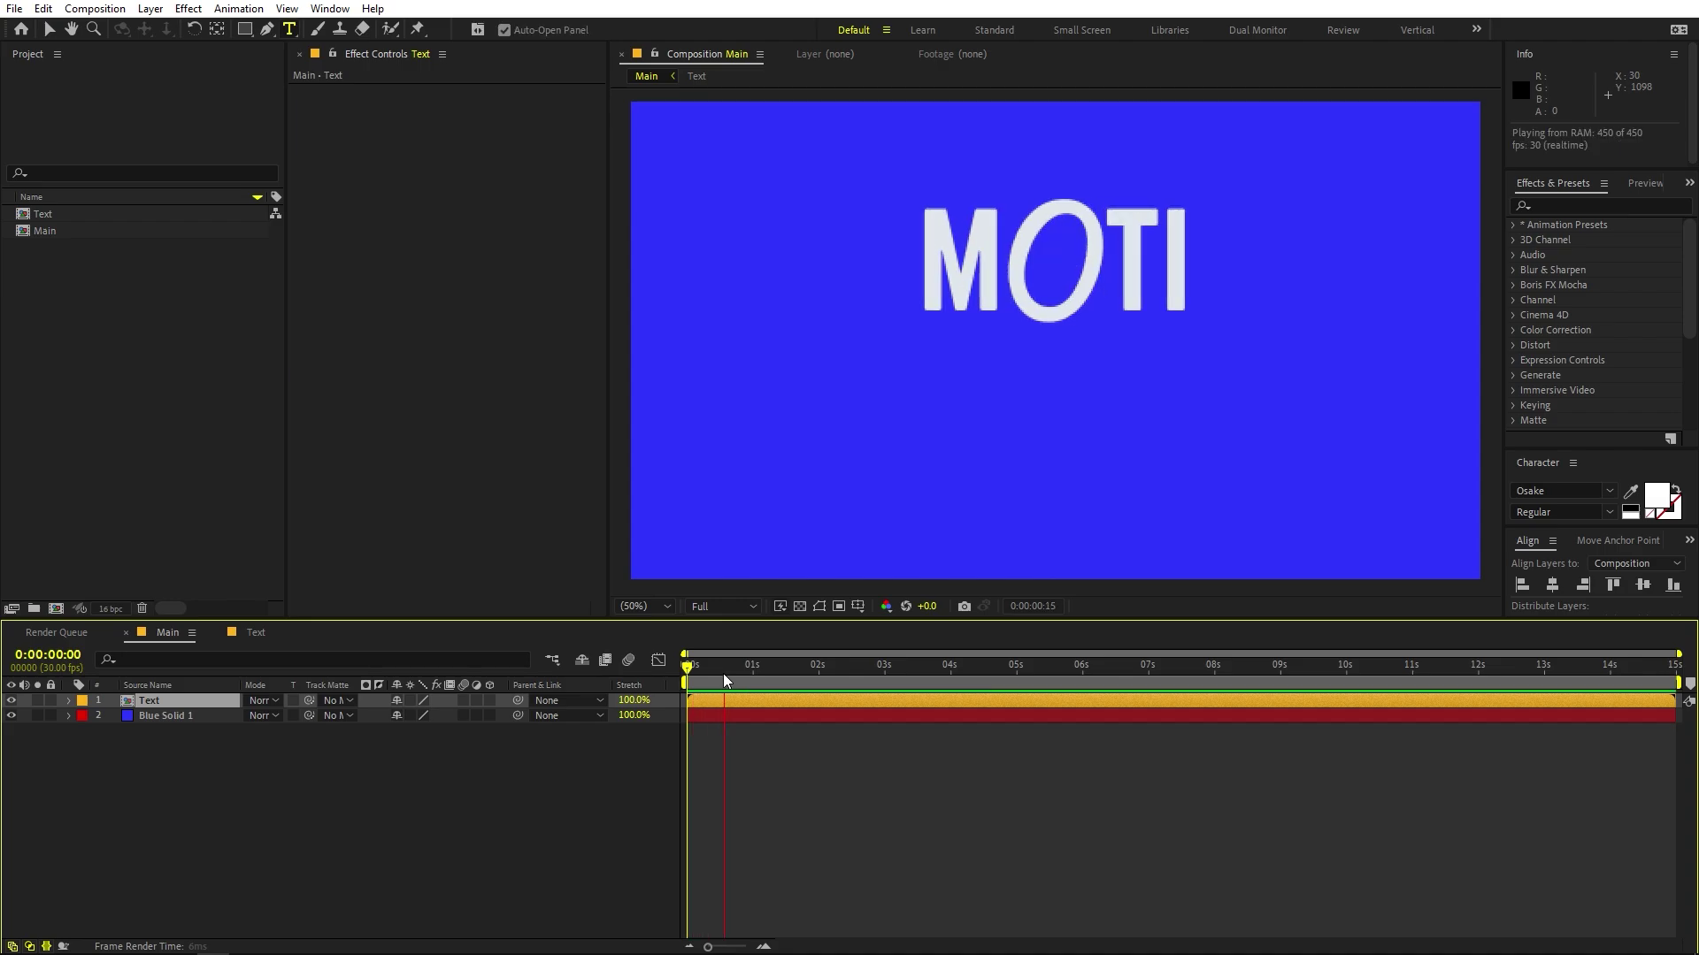
left_click_drag(837, 673, 1060, 735)
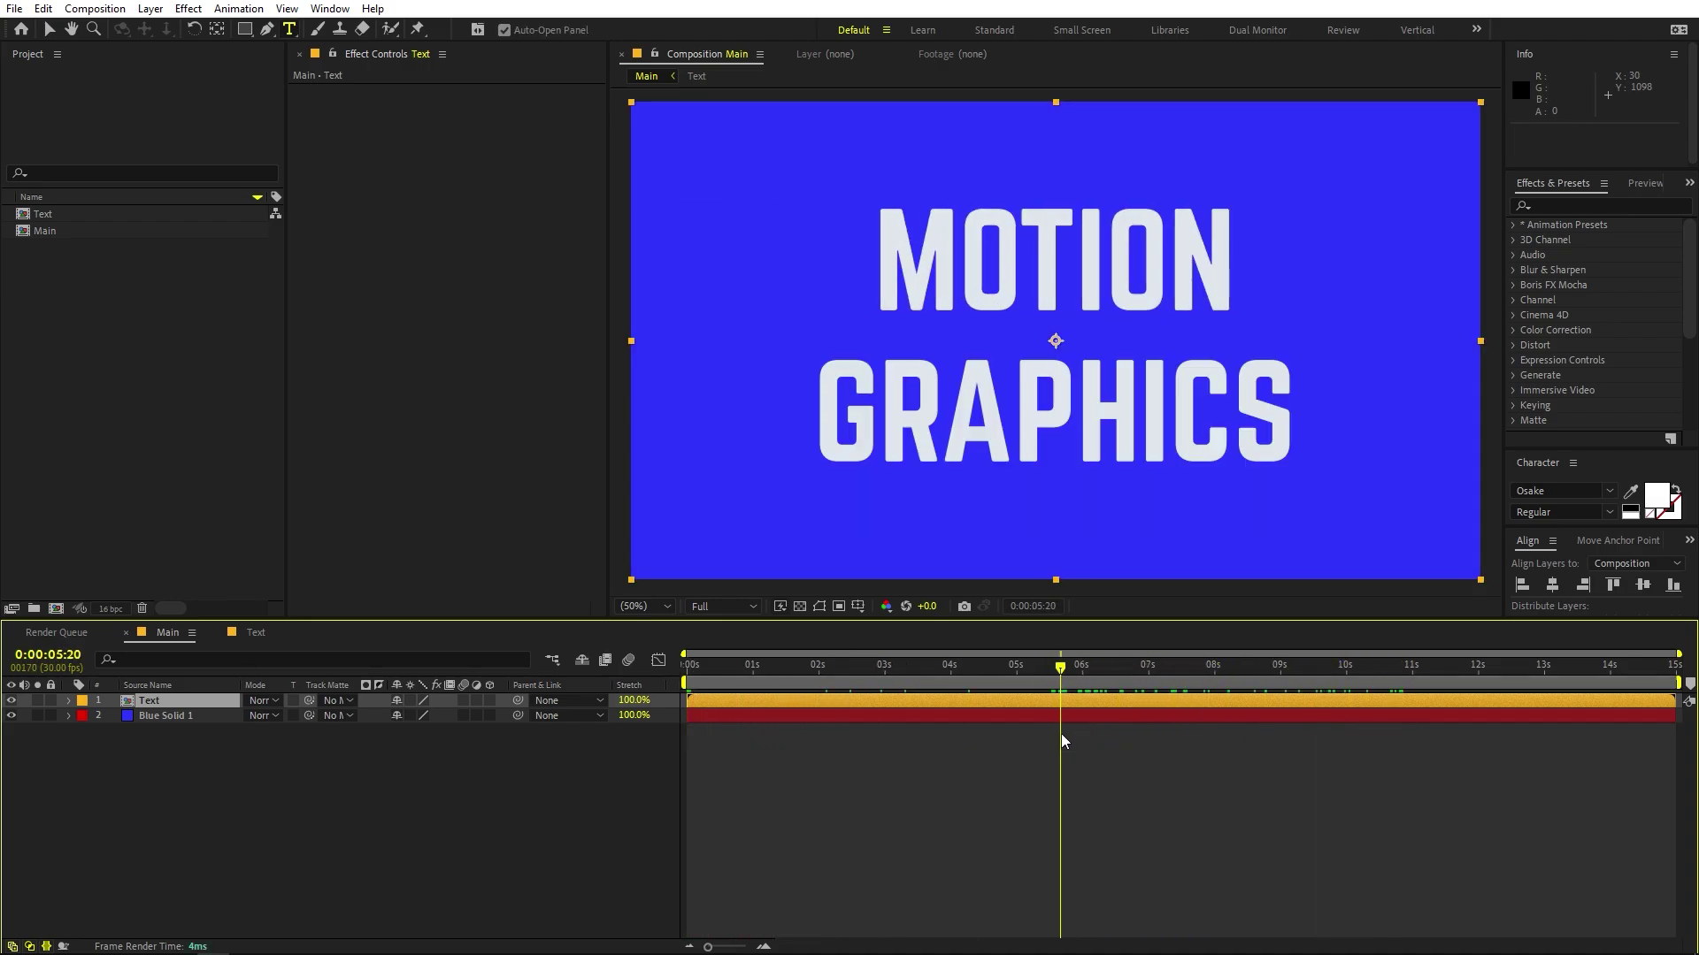
left_click(943, 766)
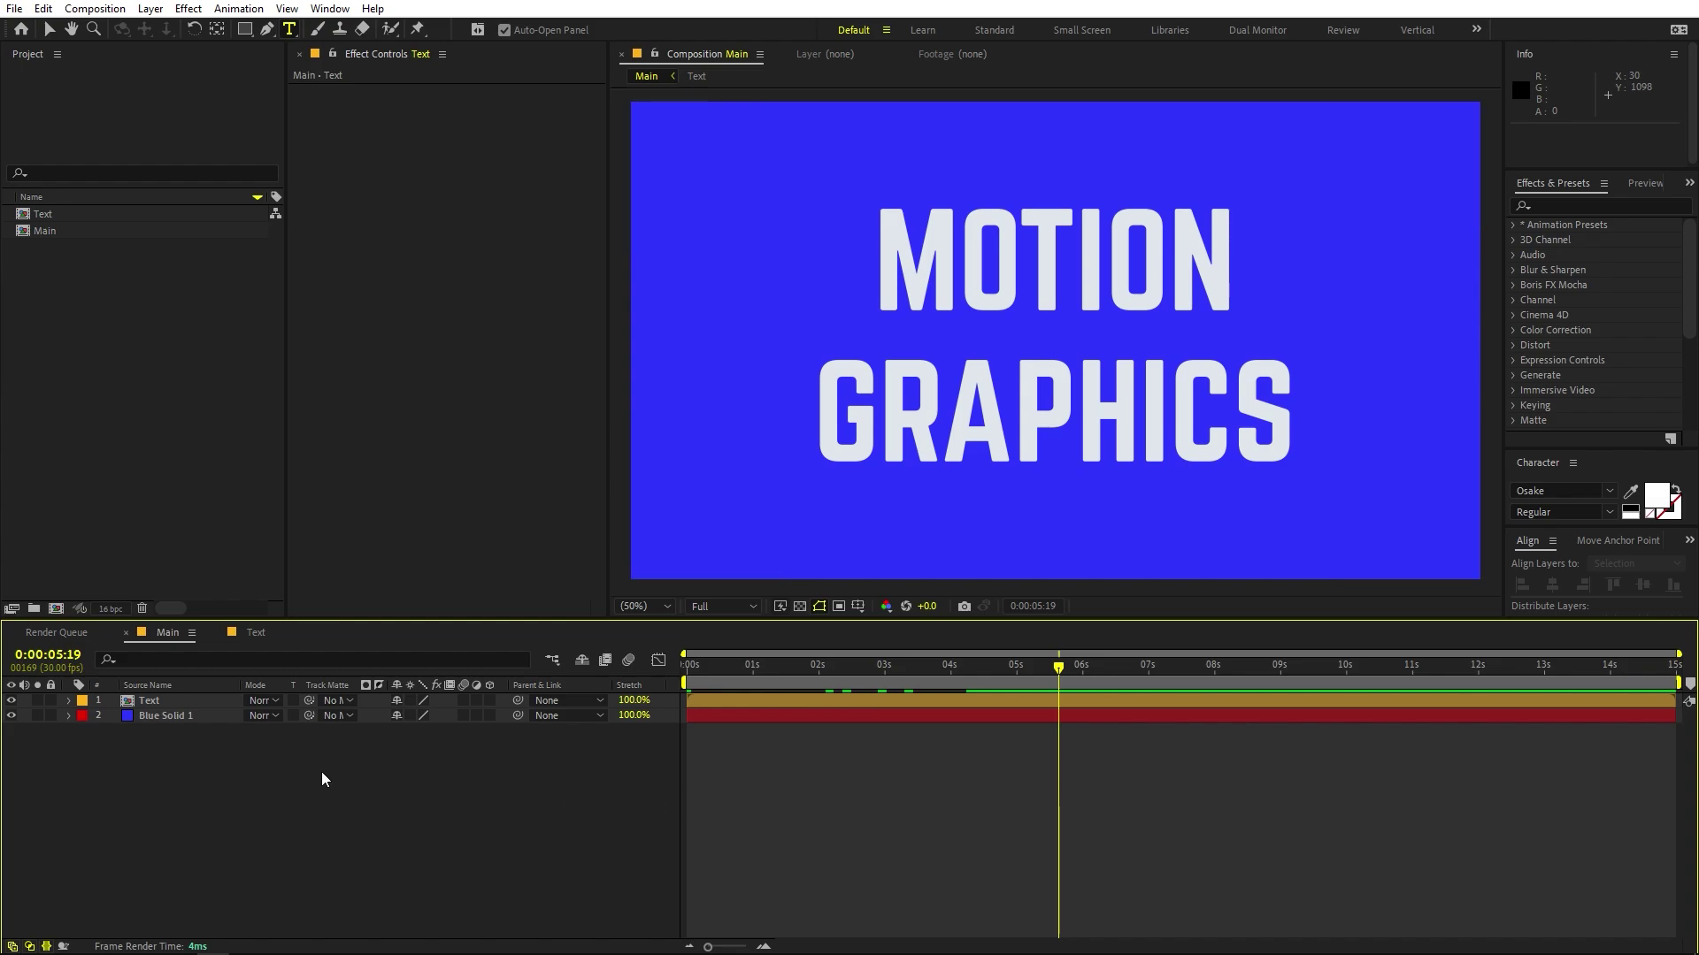
Step: Duplicate the Text layer in Main and apply a Fill effect to the lower copy
key("v")
left_click(201, 701)
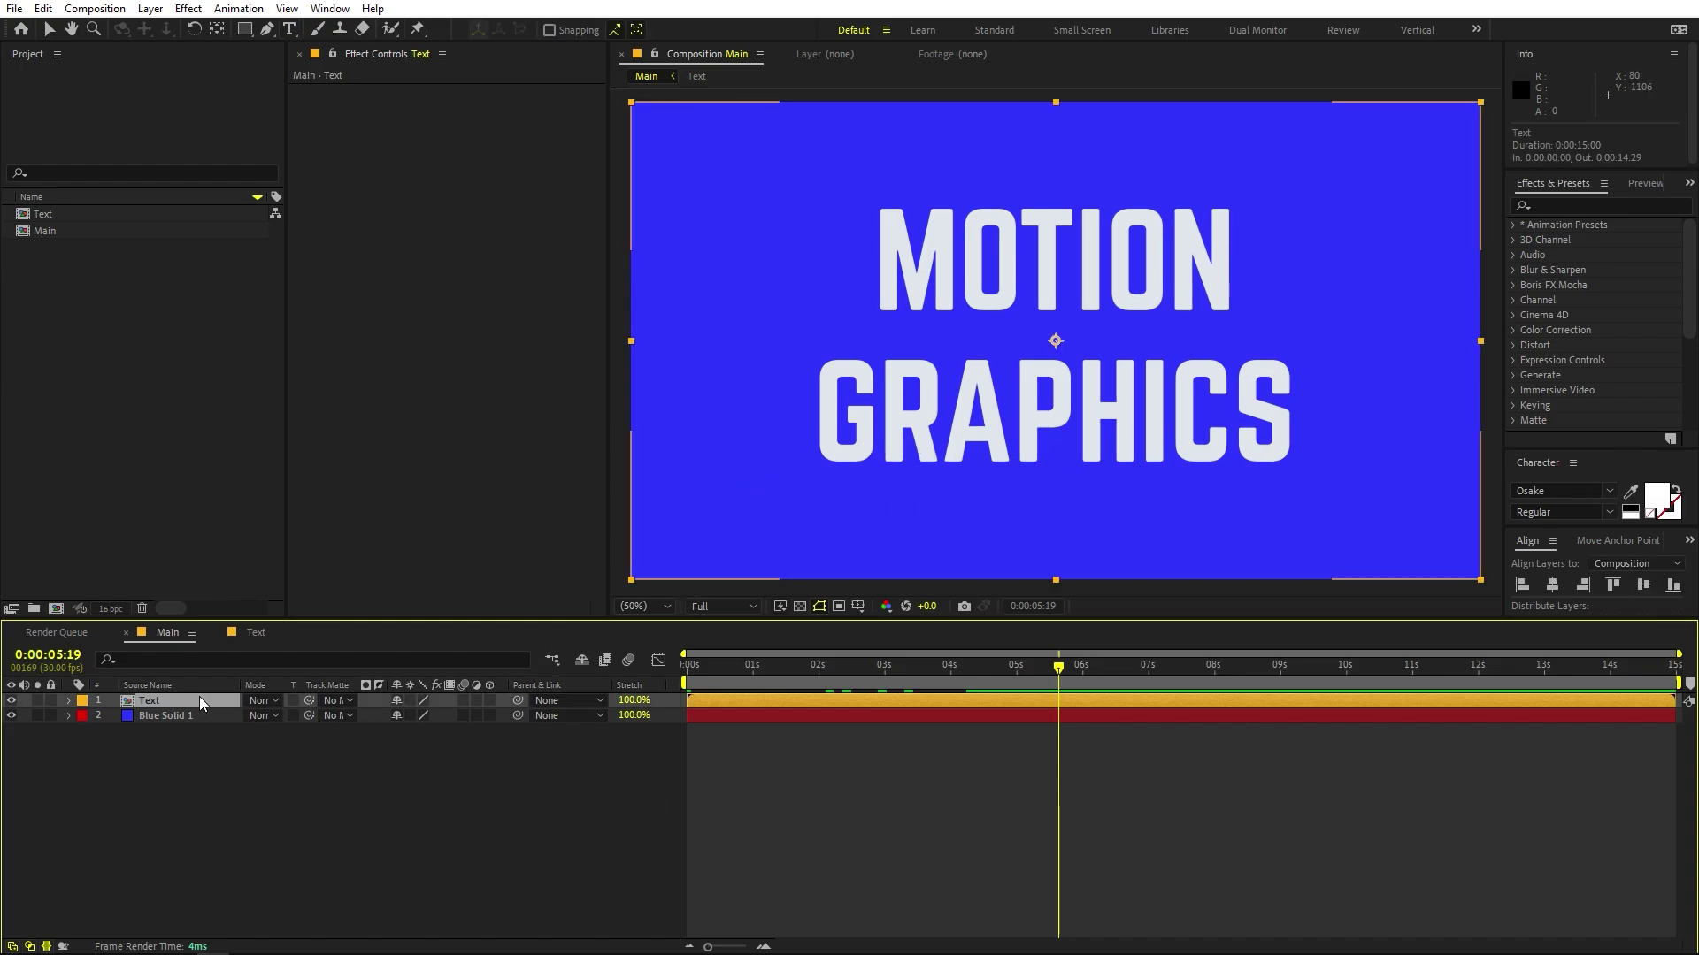
key("ctrl+d")
left_click(184, 719)
left_click(1616, 202)
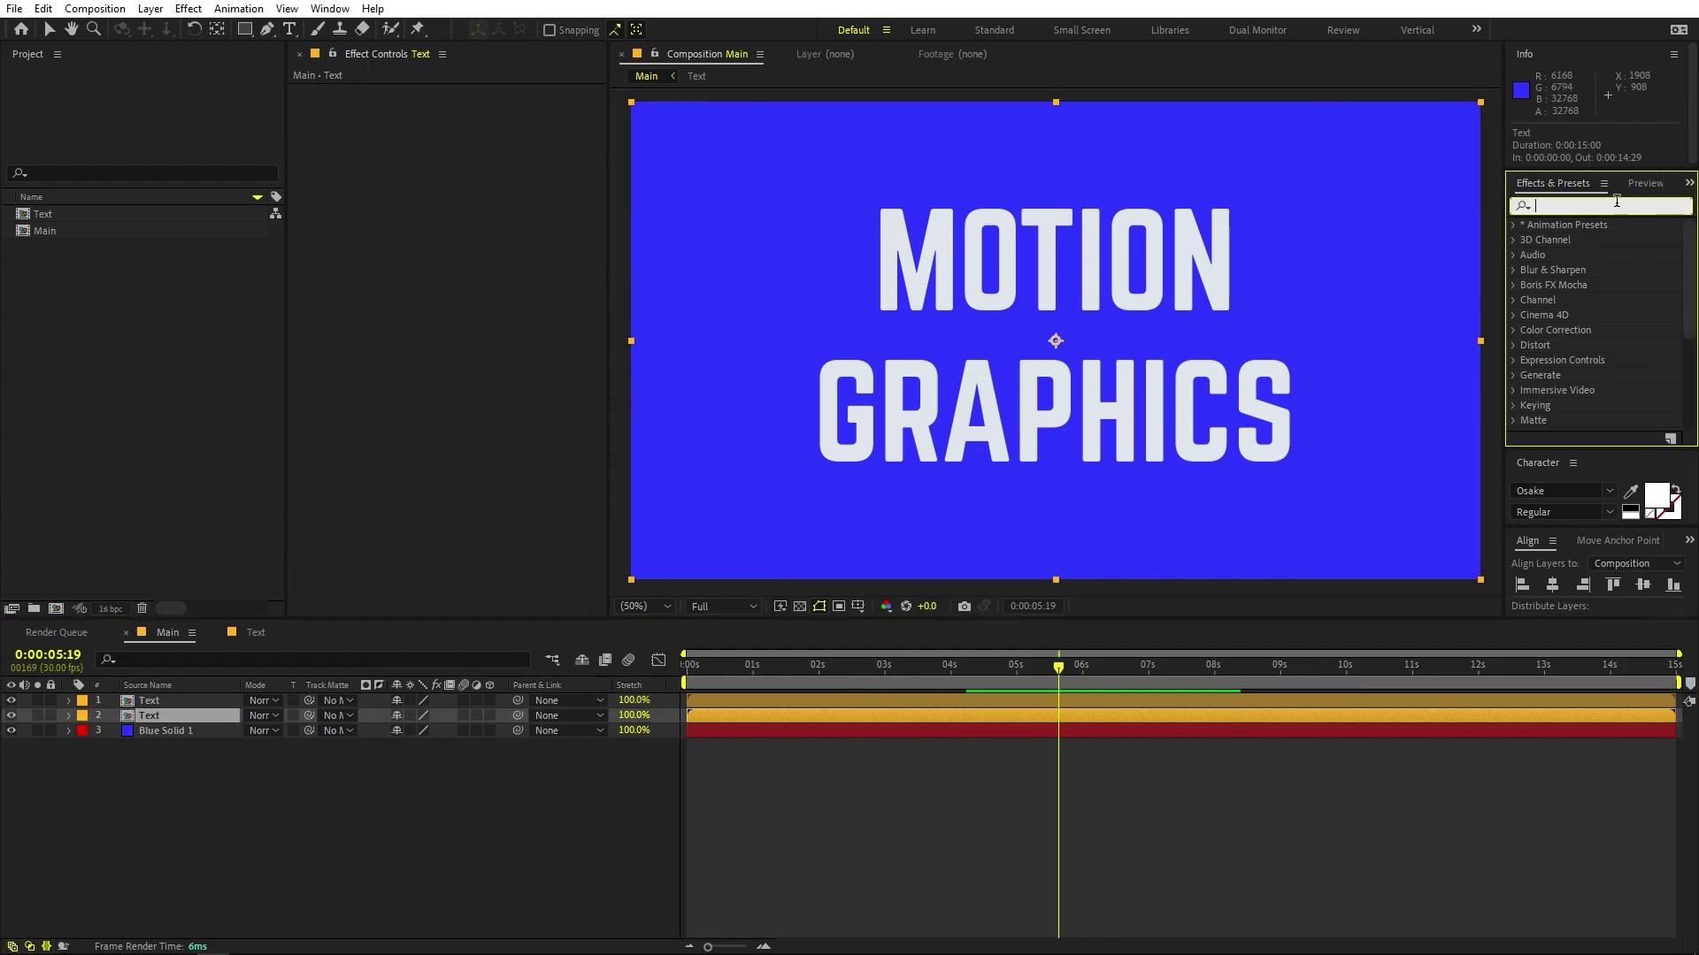
type("fill")
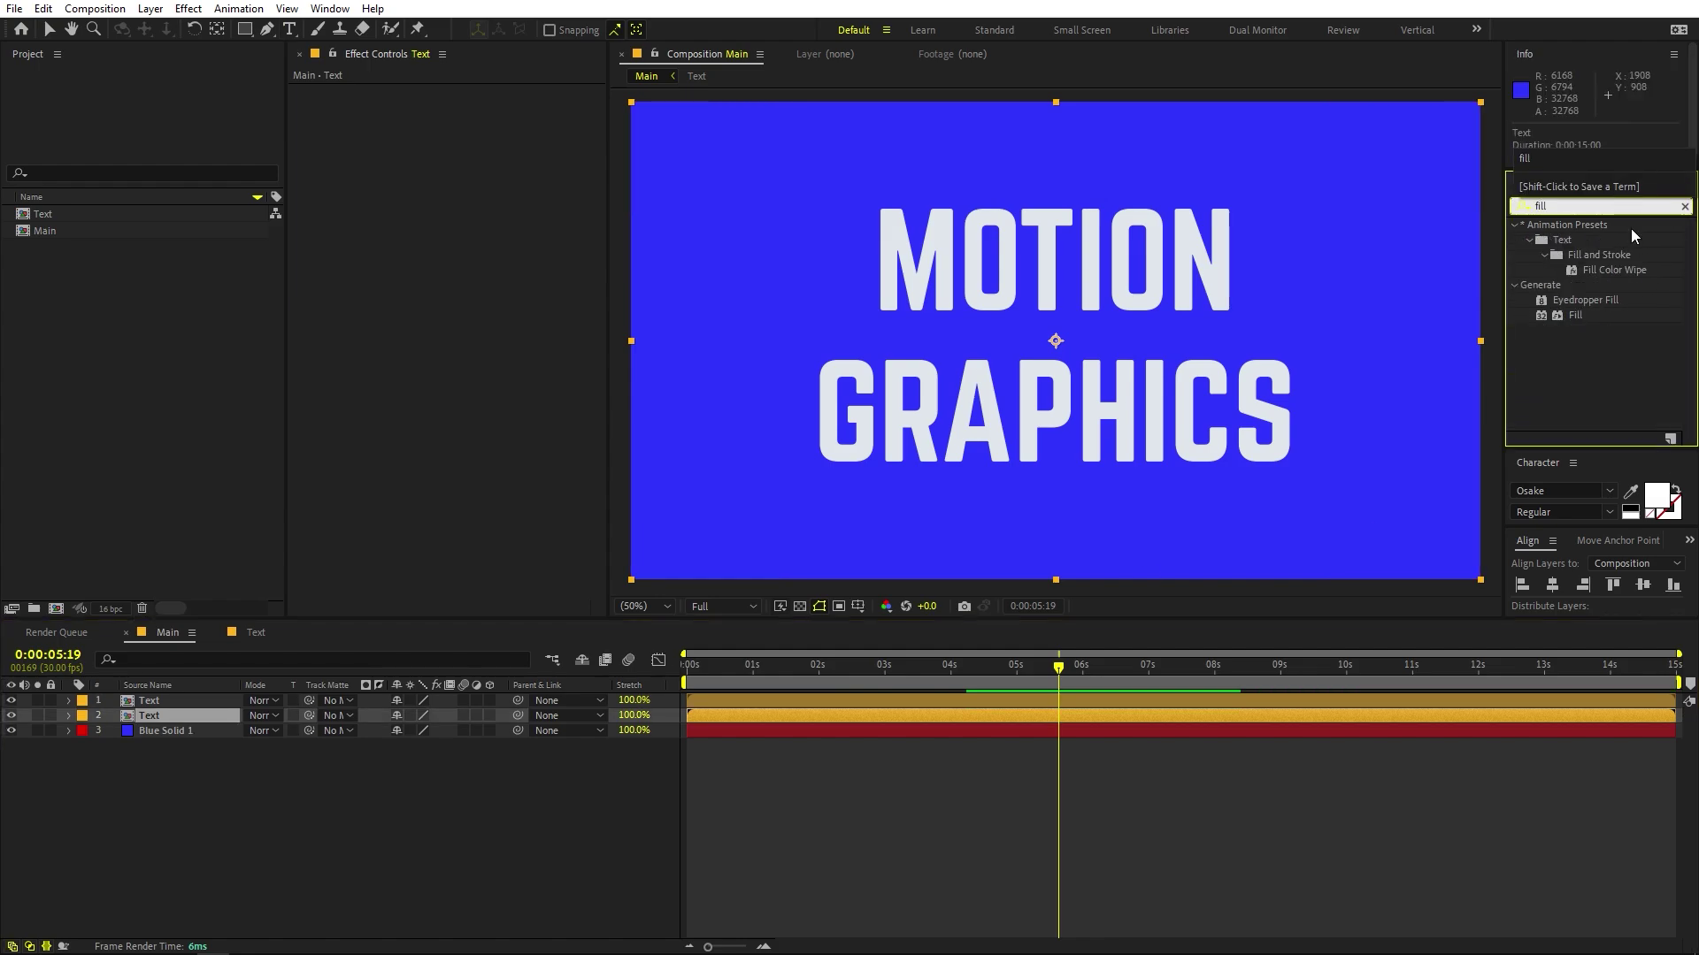
left_click_drag(1575, 315, 190, 722)
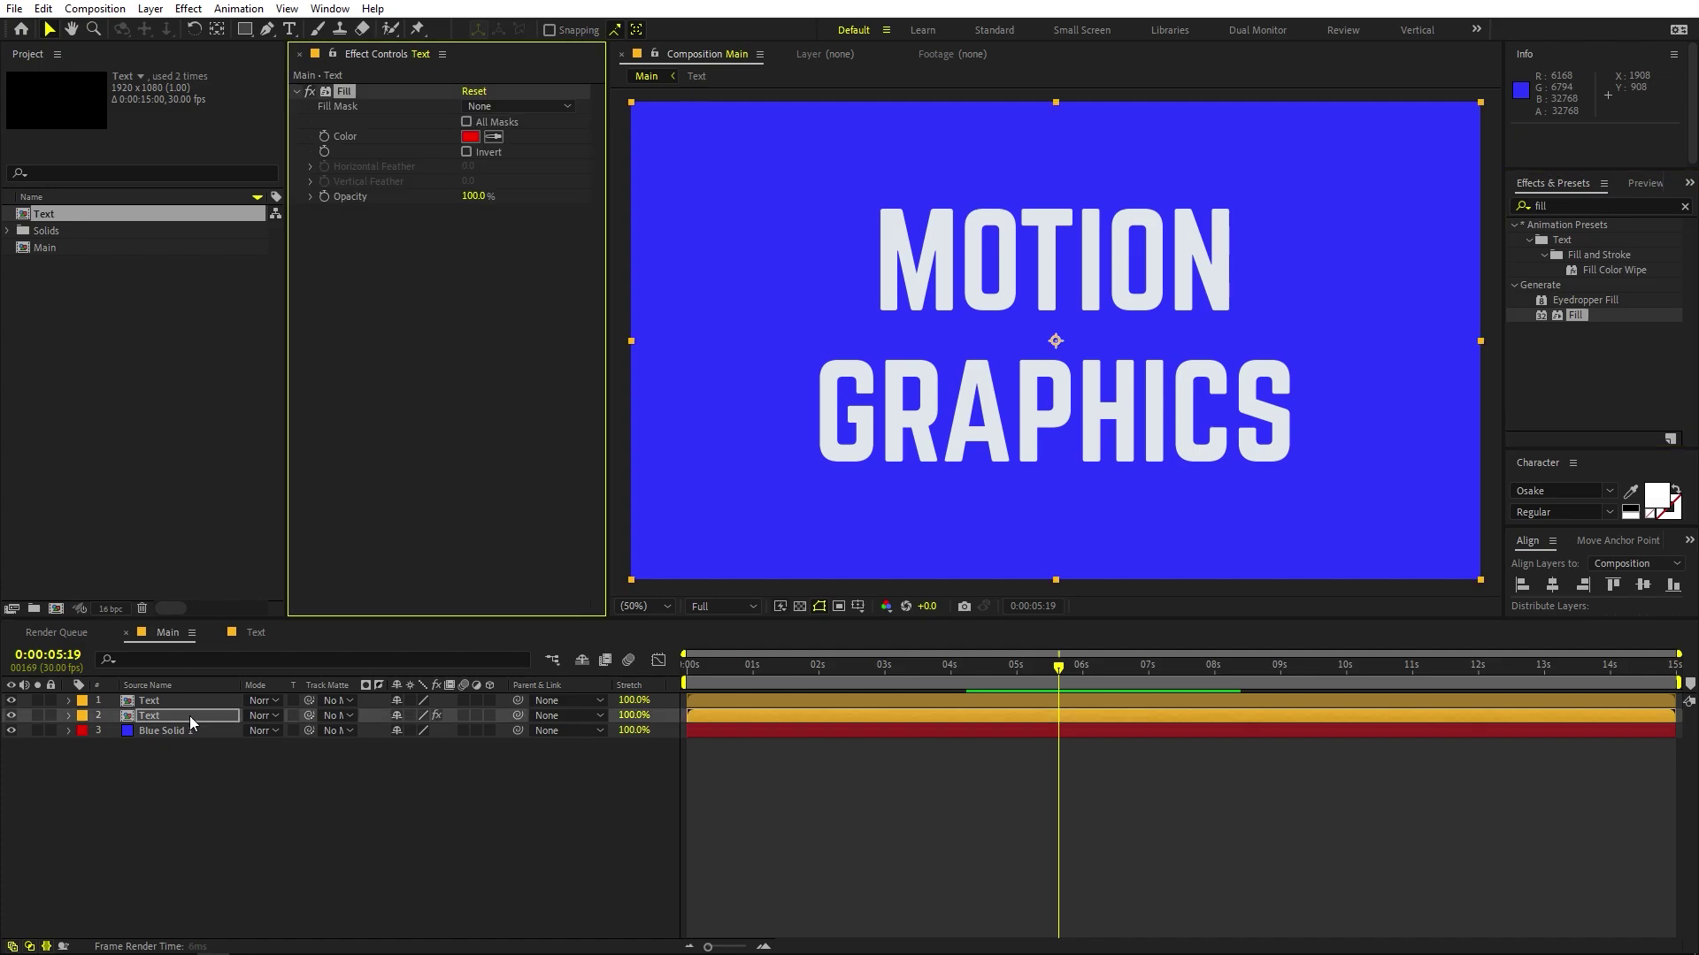
Step: Set the lower Text layer's Fill color to very dark navy blue, 040421
left_click(470, 136)
left_click(59, 553)
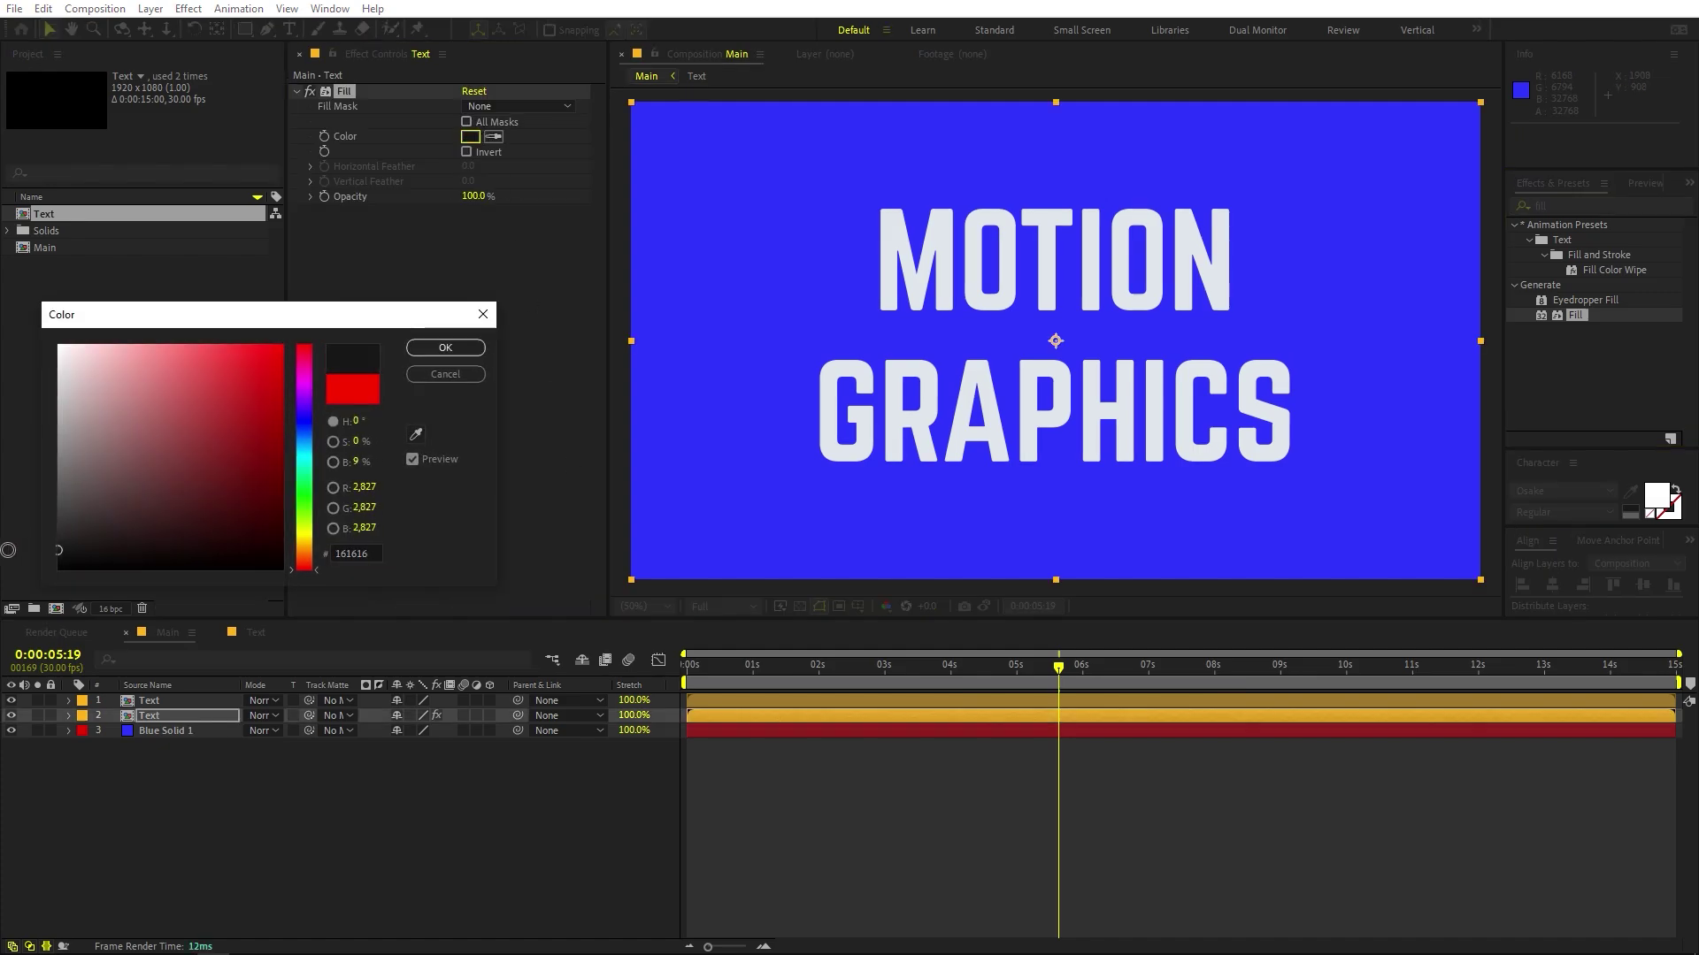
left_click(415, 434)
left_click(667, 417)
mouse_move(217, 438)
left_mouse_down()
mouse_move(245, 407)
mouse_move(258, 540)
left_mouse_up()
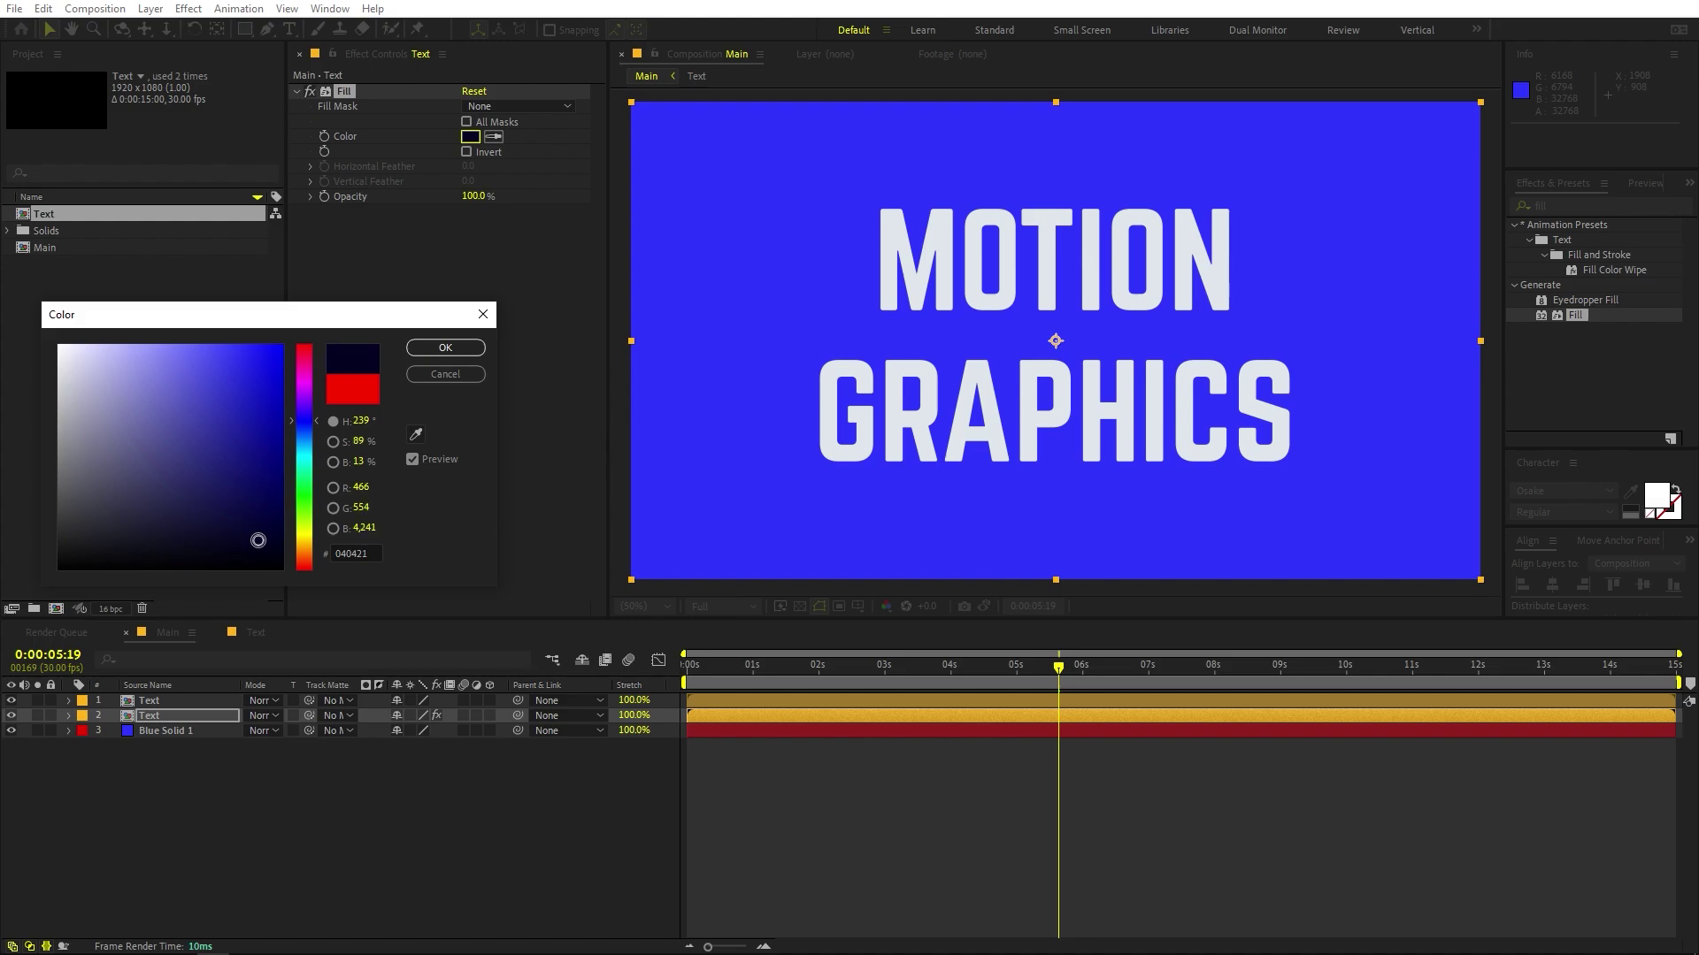
left_click(445, 348)
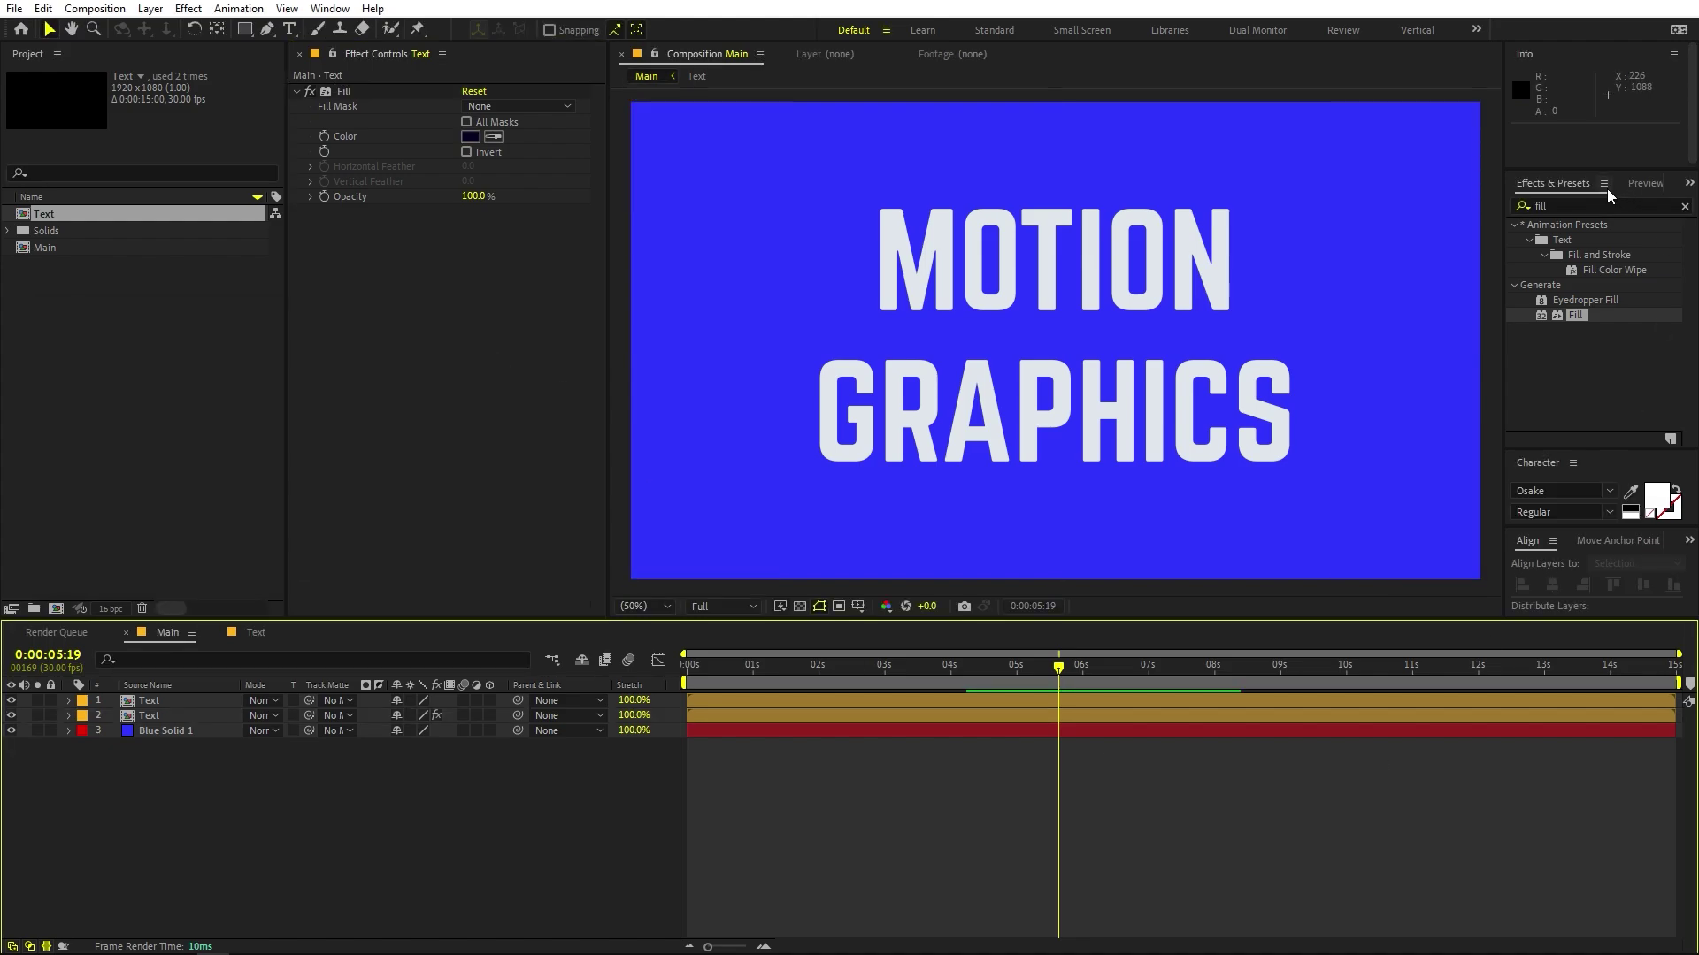
Step: Find the CC Radial Blur effect and apply it to the lower Text layer
left_click(1581, 208)
type("radia")
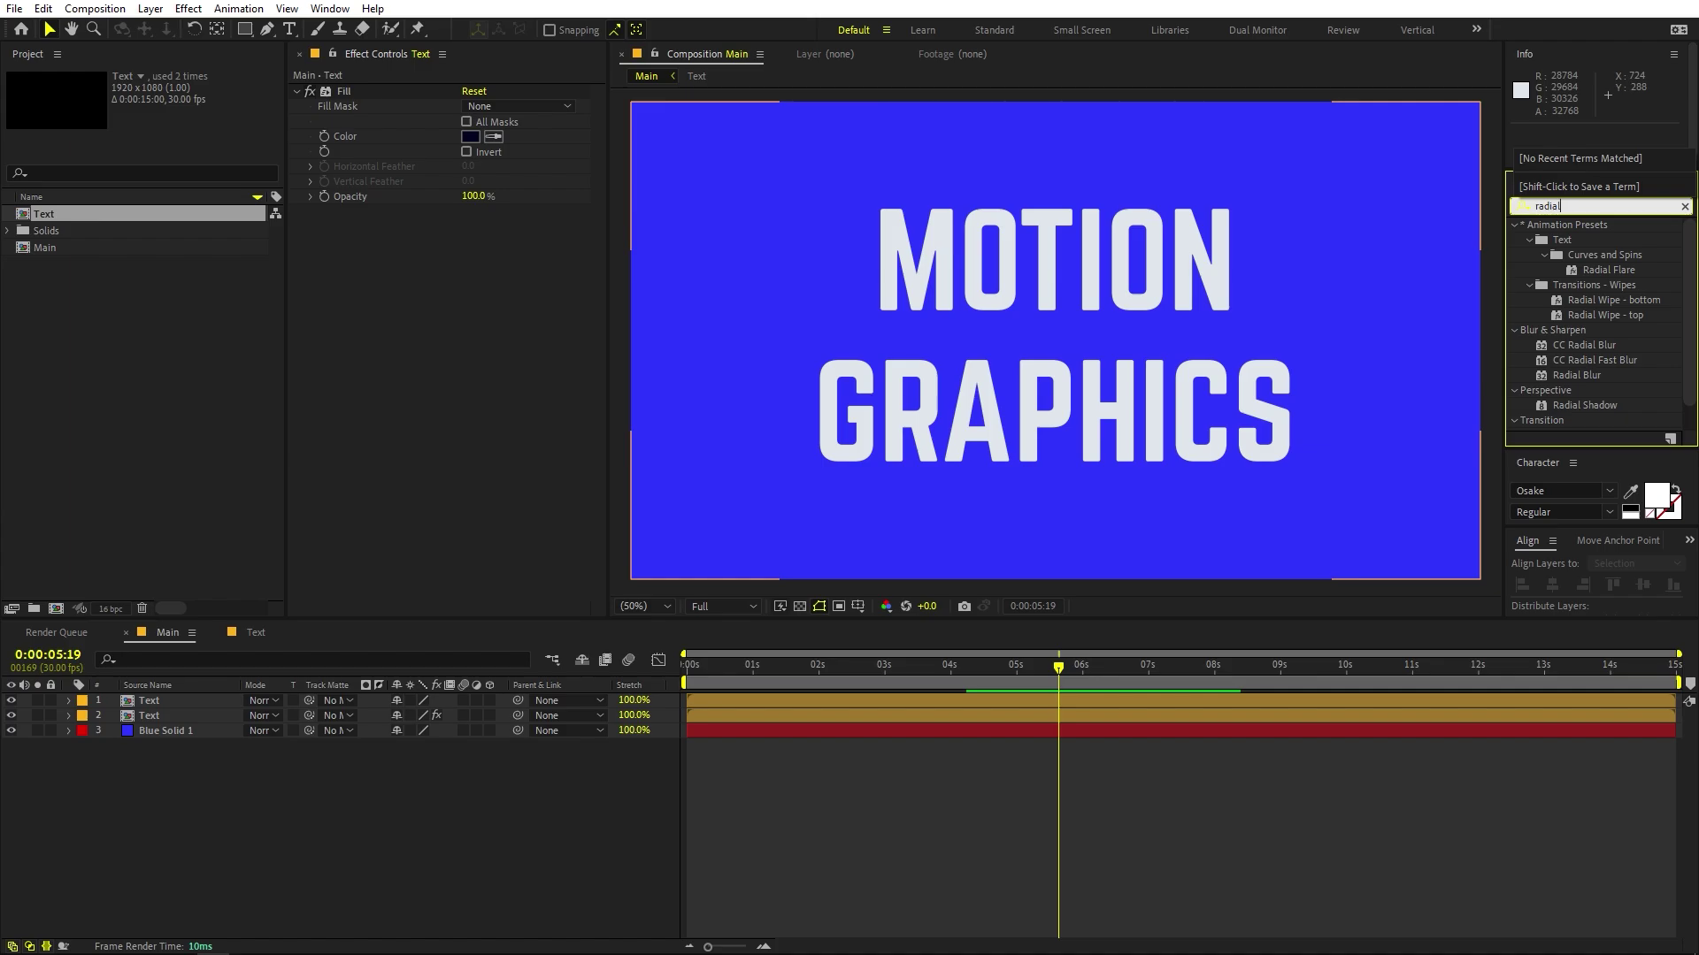
left_click(1588, 347)
left_click(1588, 346)
left_click_drag(1588, 347, 232, 718)
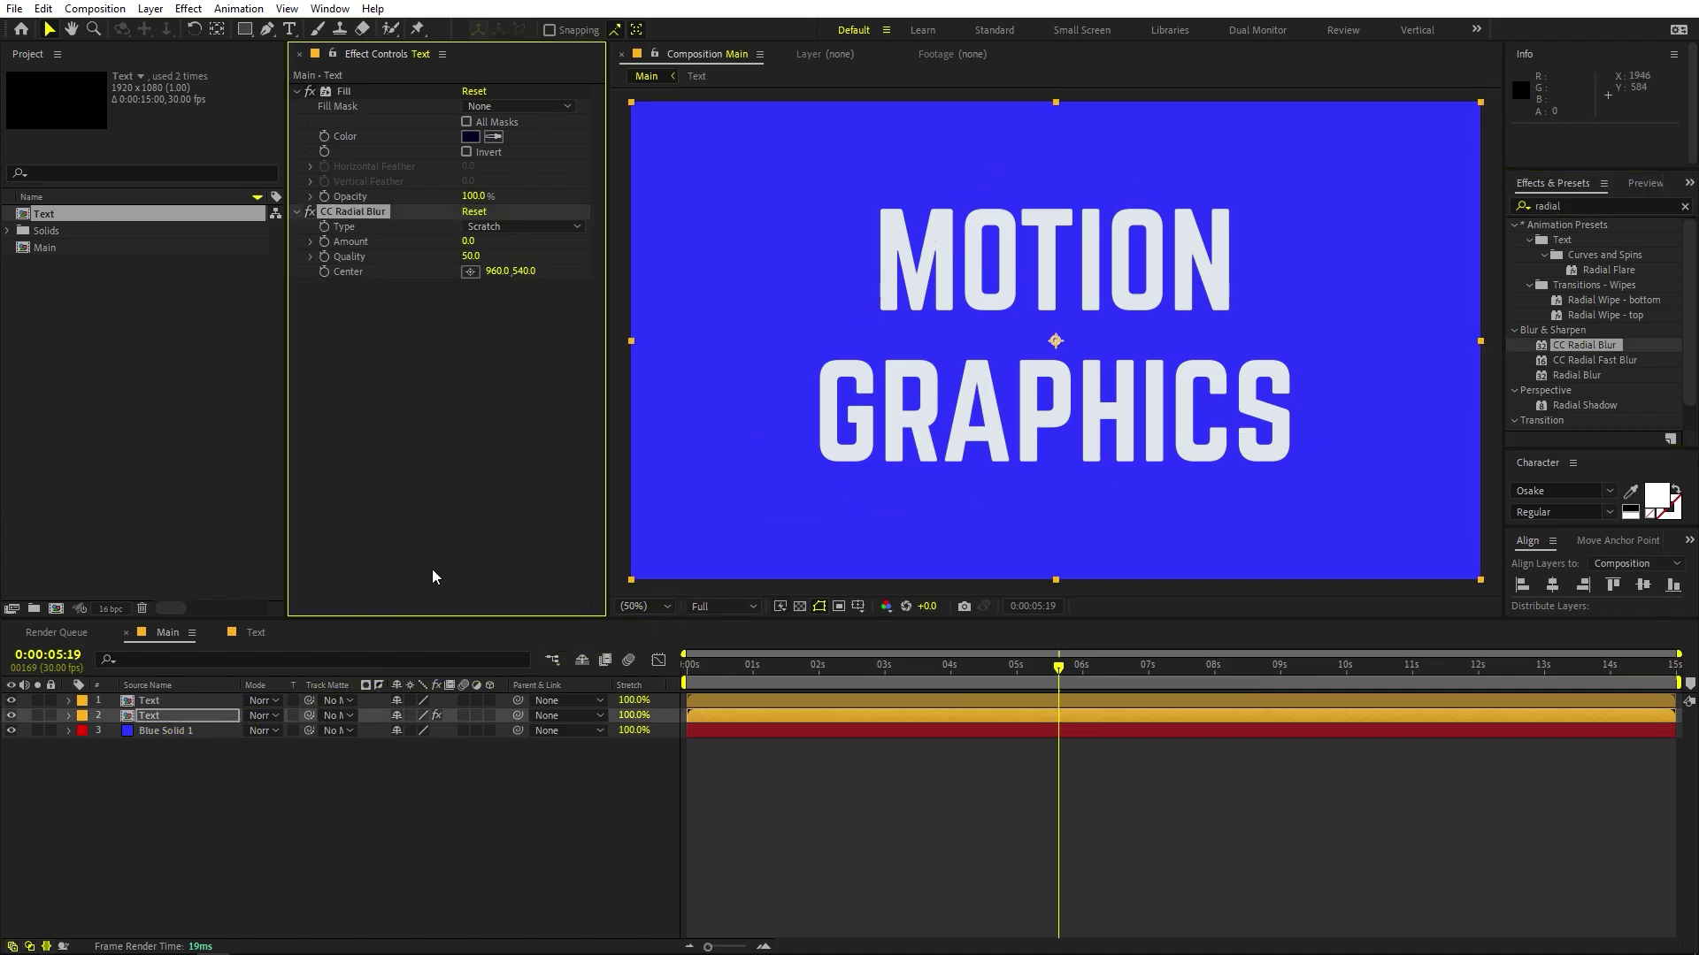
Step: Set the CC Radial Blur type to Fading Zoom and its amount to -80
left_click(517, 226)
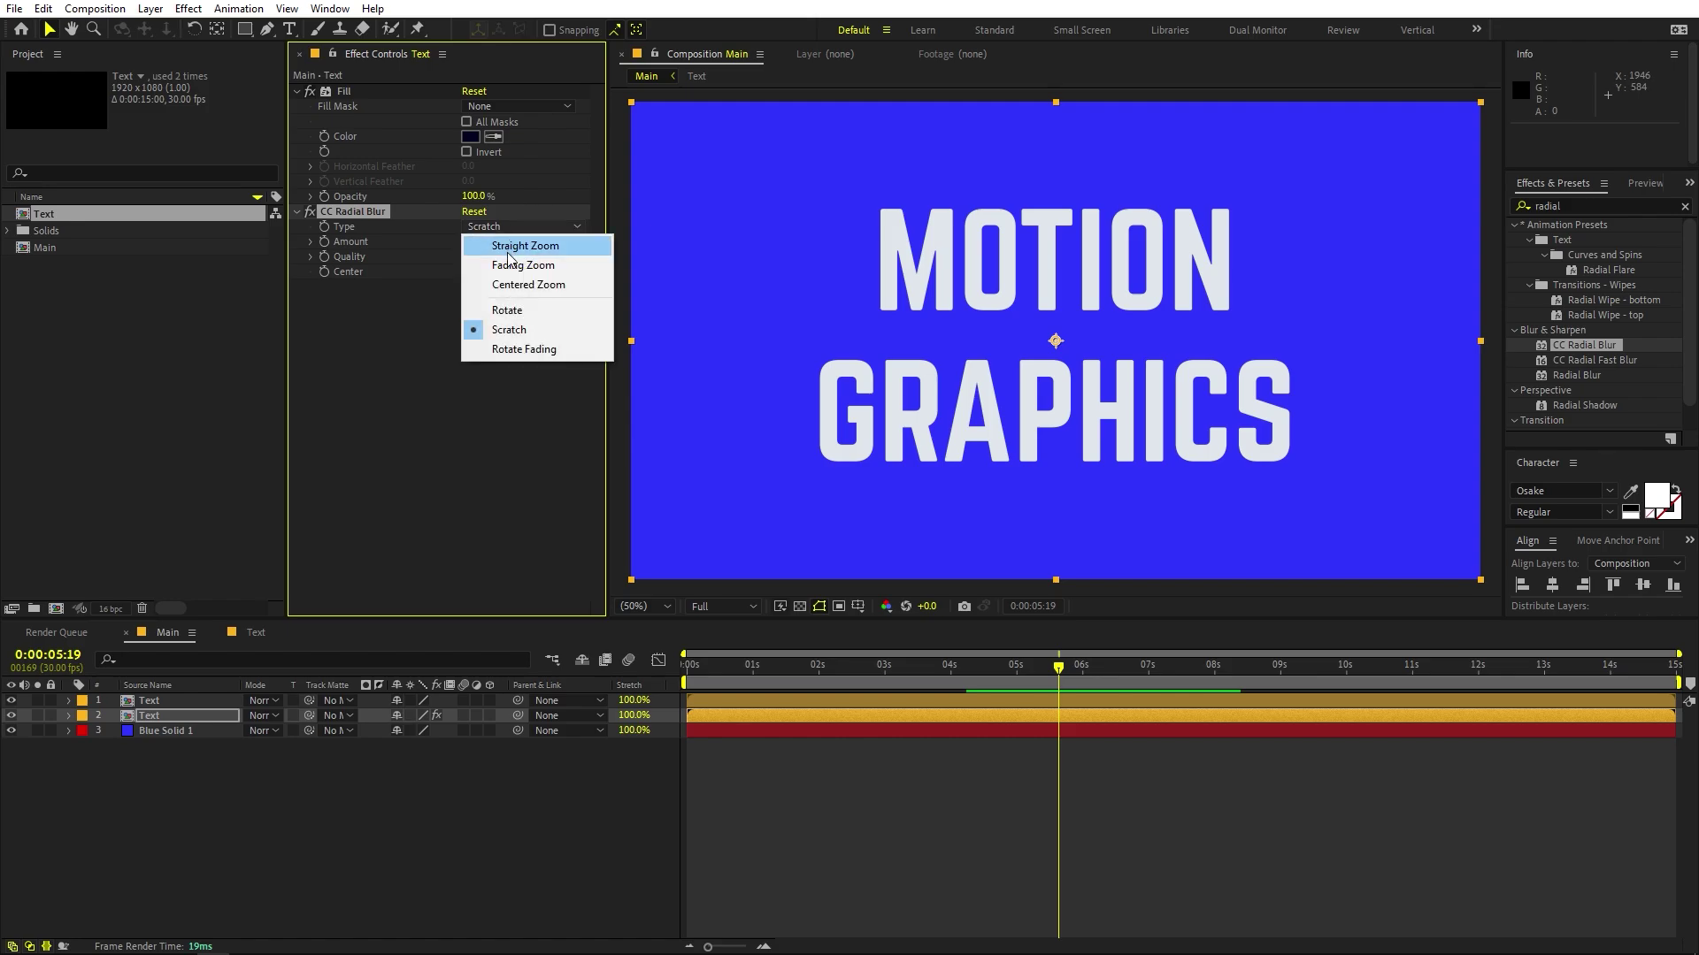
left_click(514, 266)
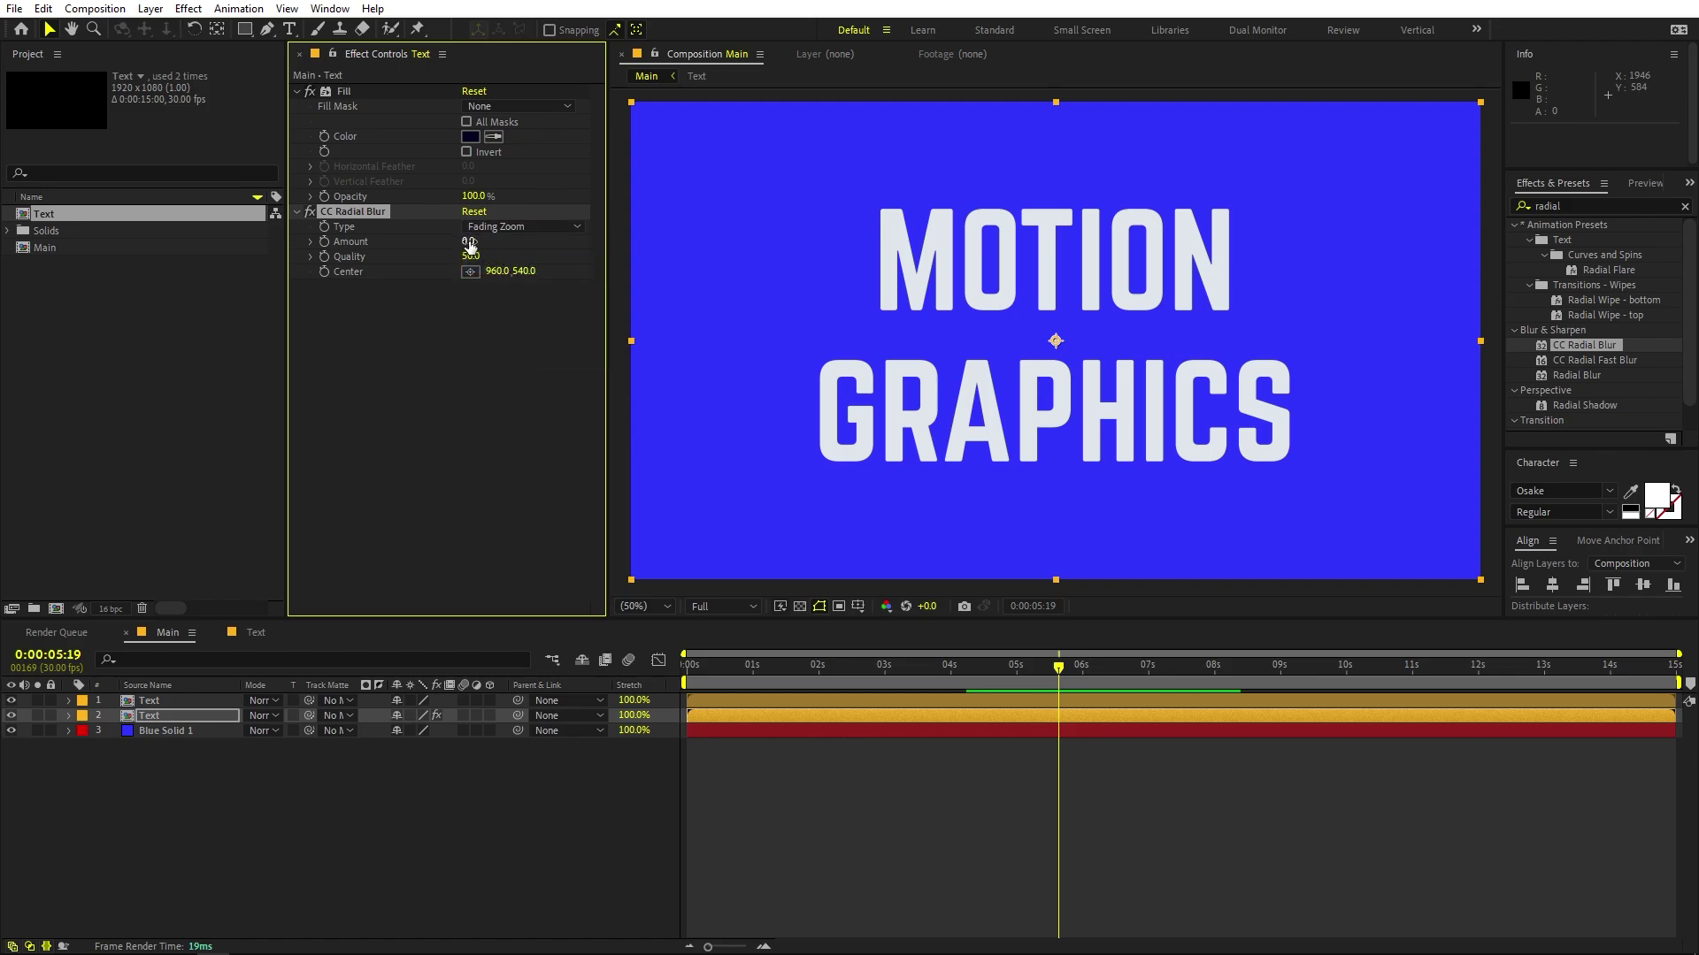
left_click_drag(462, 240, 400, 253)
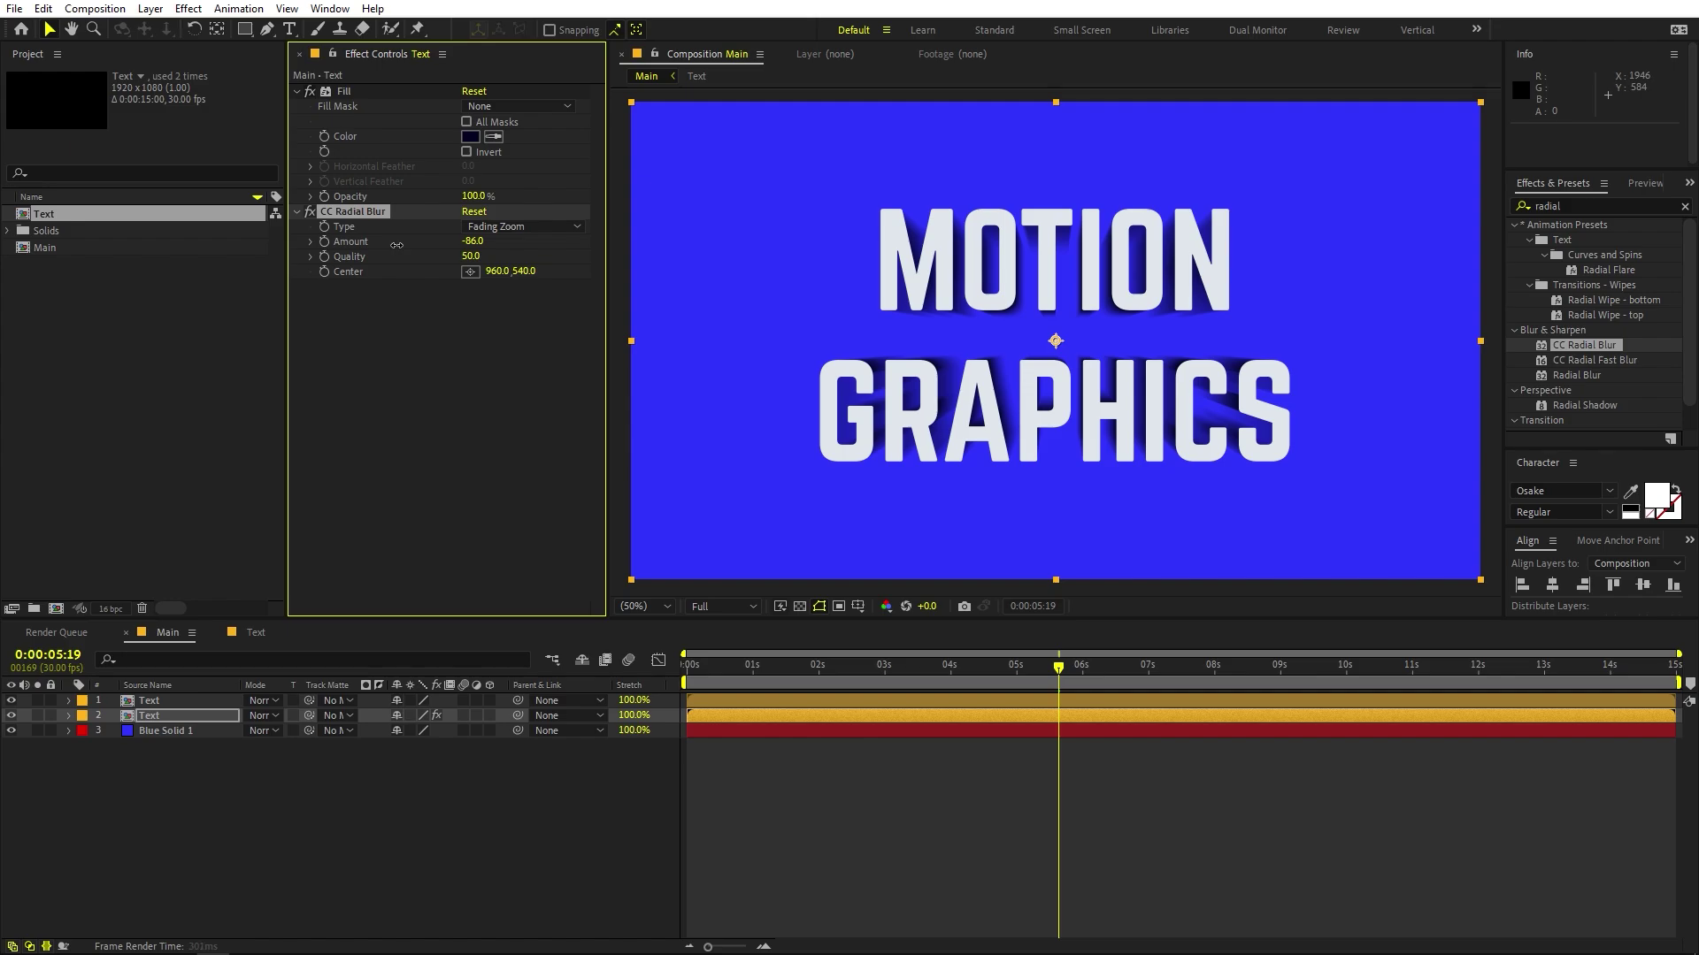
left_click(478, 241)
type("-80")
key("Return")
Step: Add a Curves effect to the lower Text layer and raise the Alpha curve to its maximum for a solid, hard-edged extrusion
left_click(1598, 206)
type("curves")
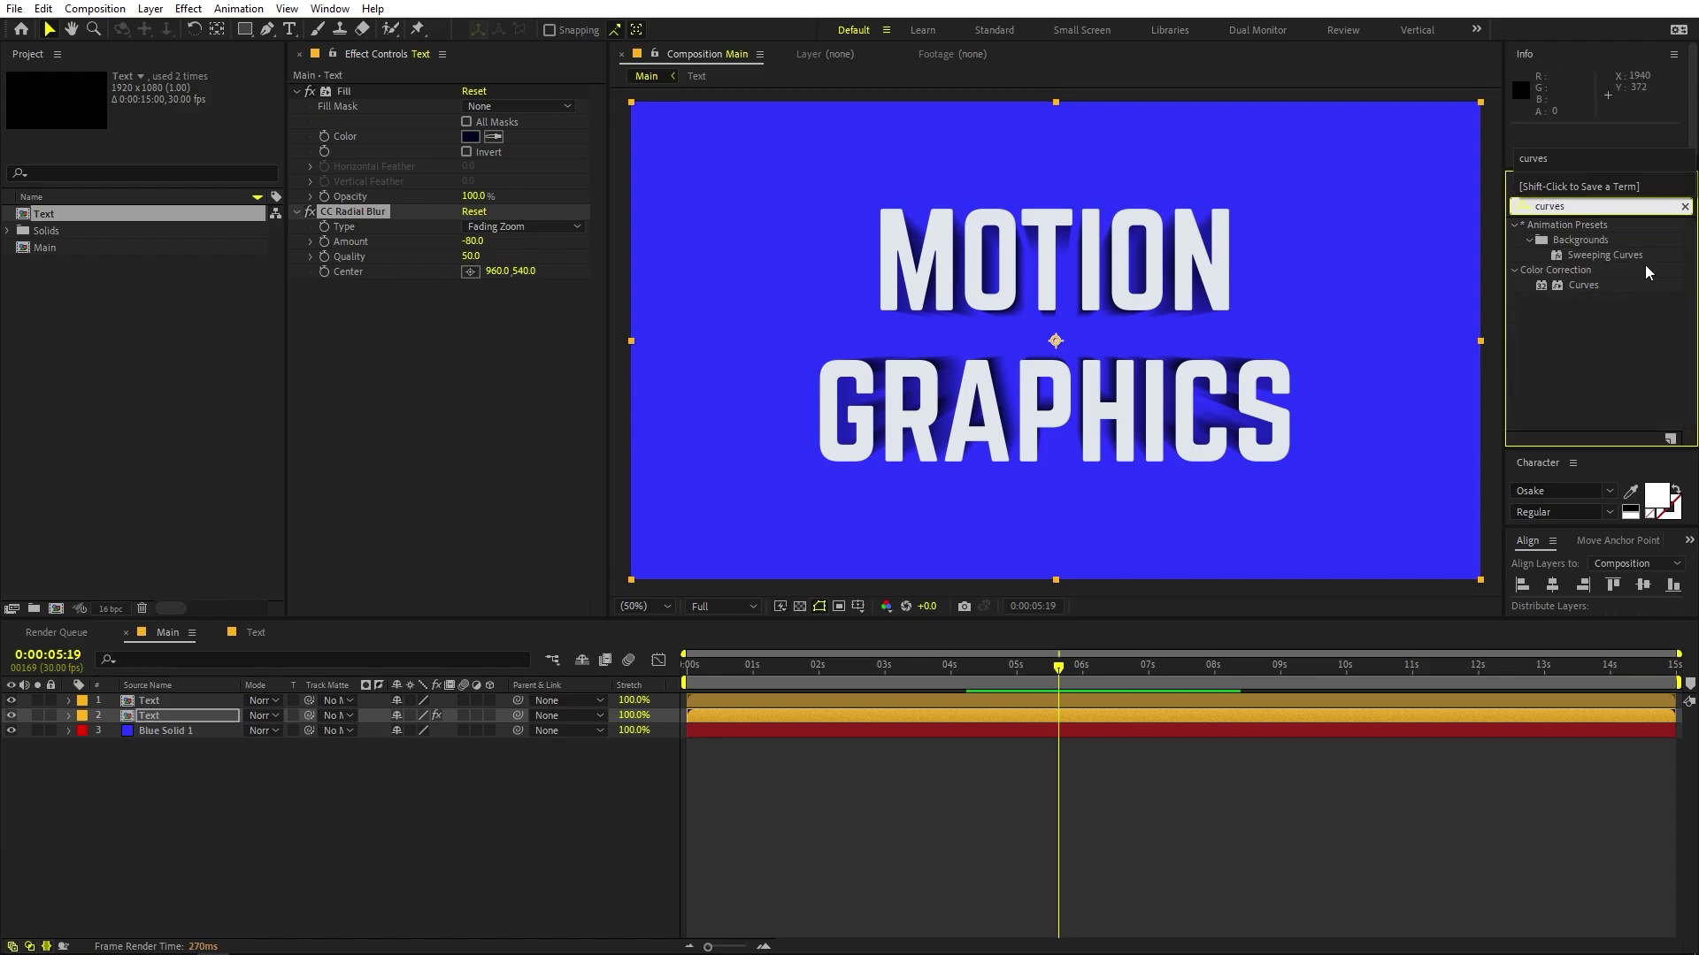
left_click_drag(1583, 285, 391, 421)
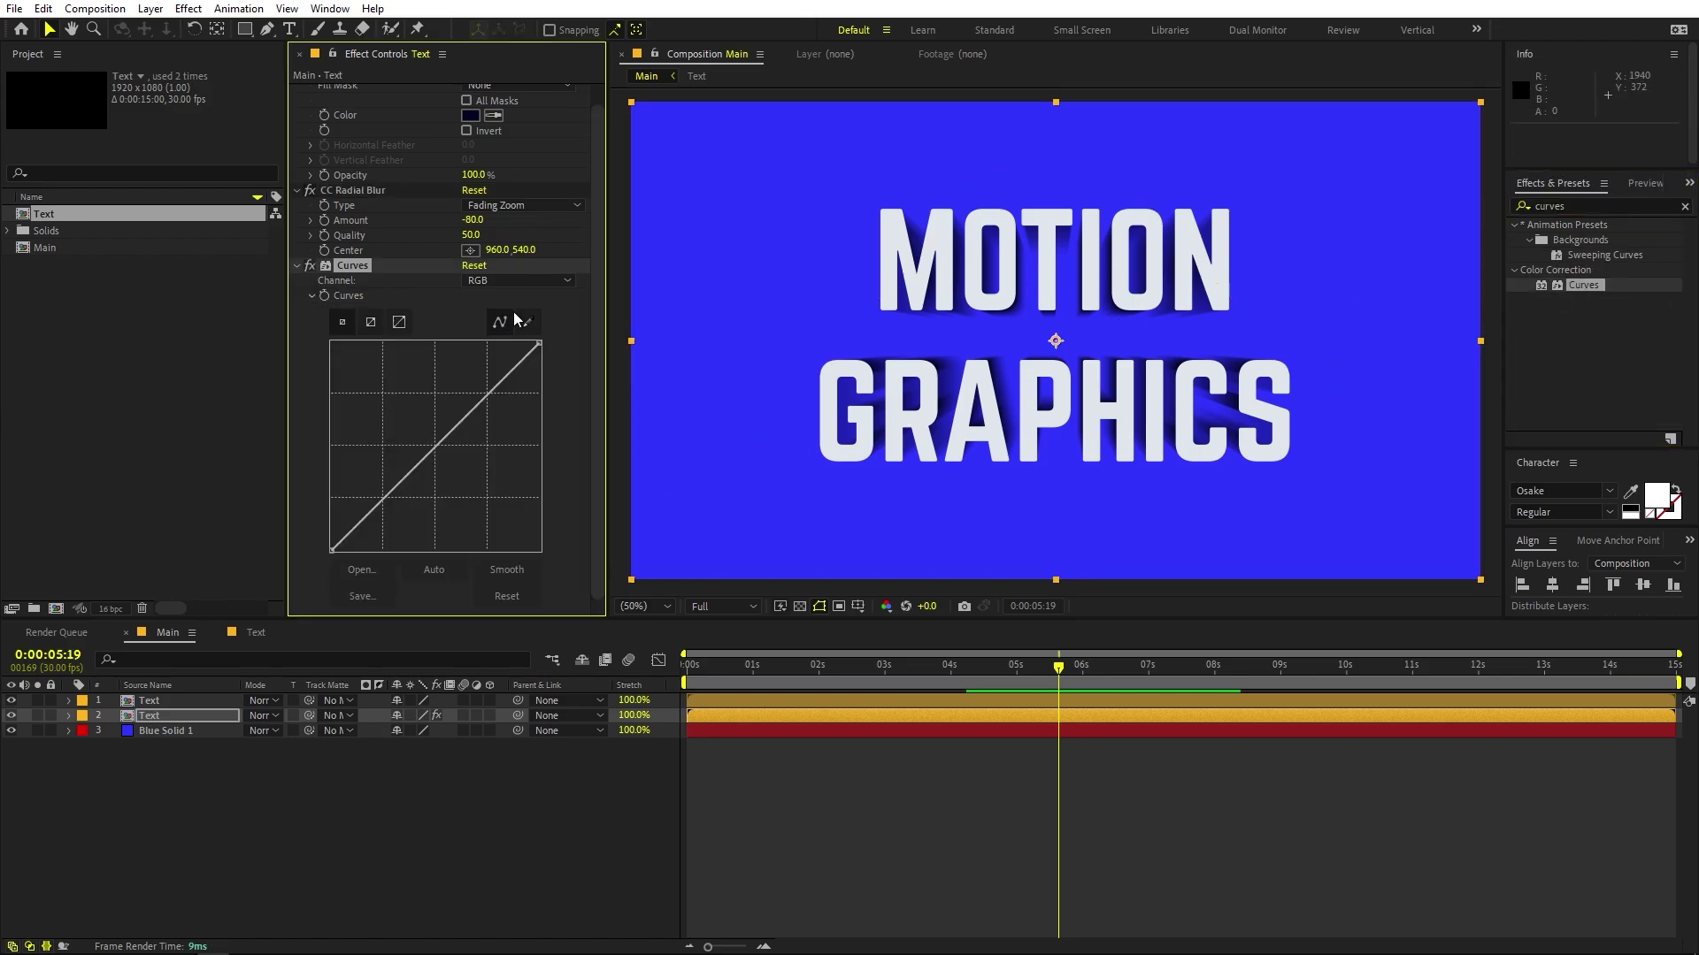
left_click(489, 281)
left_click(505, 380)
left_click_drag(435, 444, 331, 338)
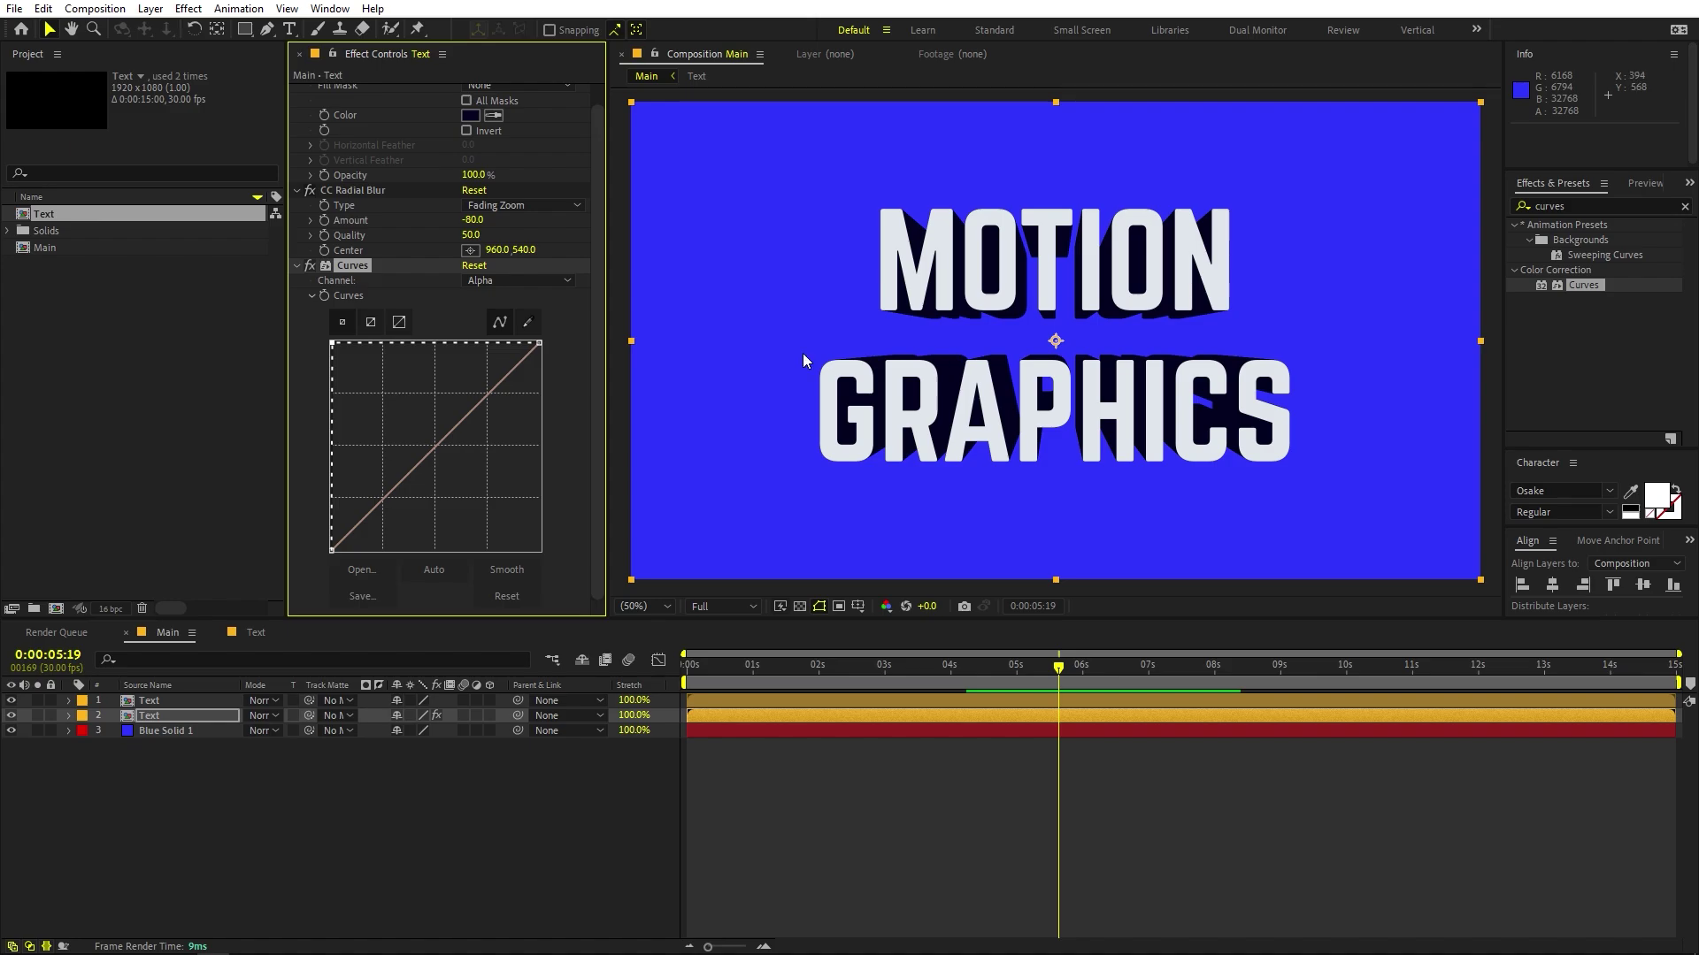
Step: Move the CC Radial Blur center down to 958, 740 on the lower Text layer and deselect the layer
left_click(469, 251)
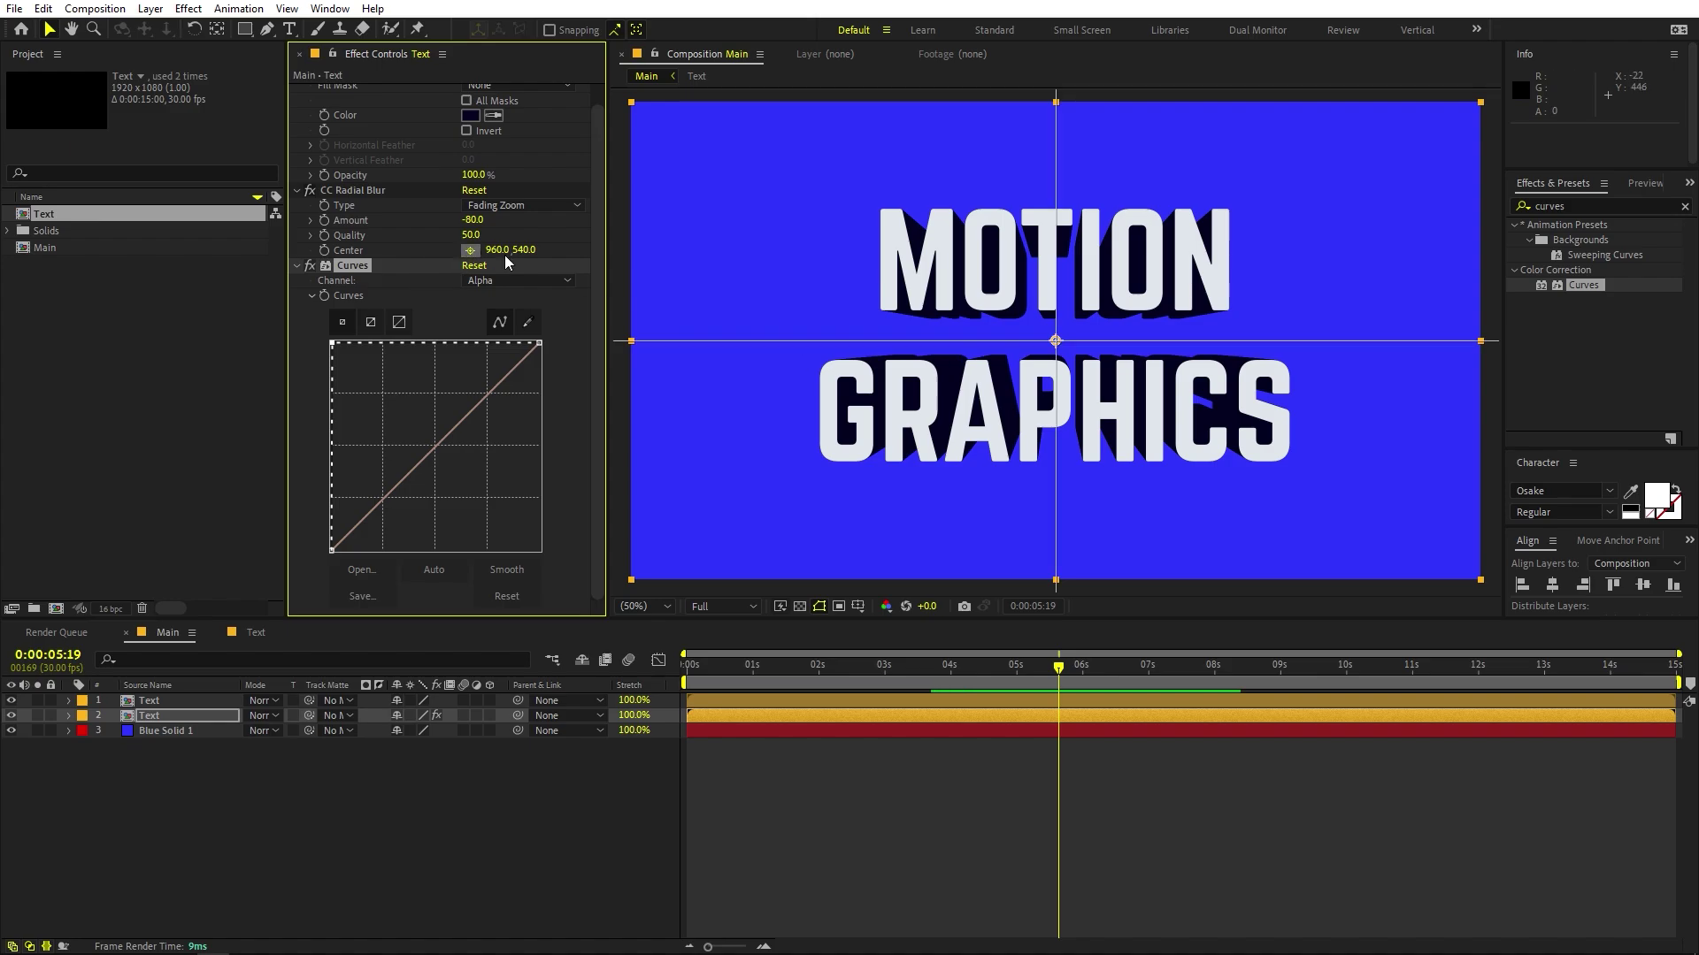
left_click(1056, 485)
left_click_drag(1057, 485, 1056, 432)
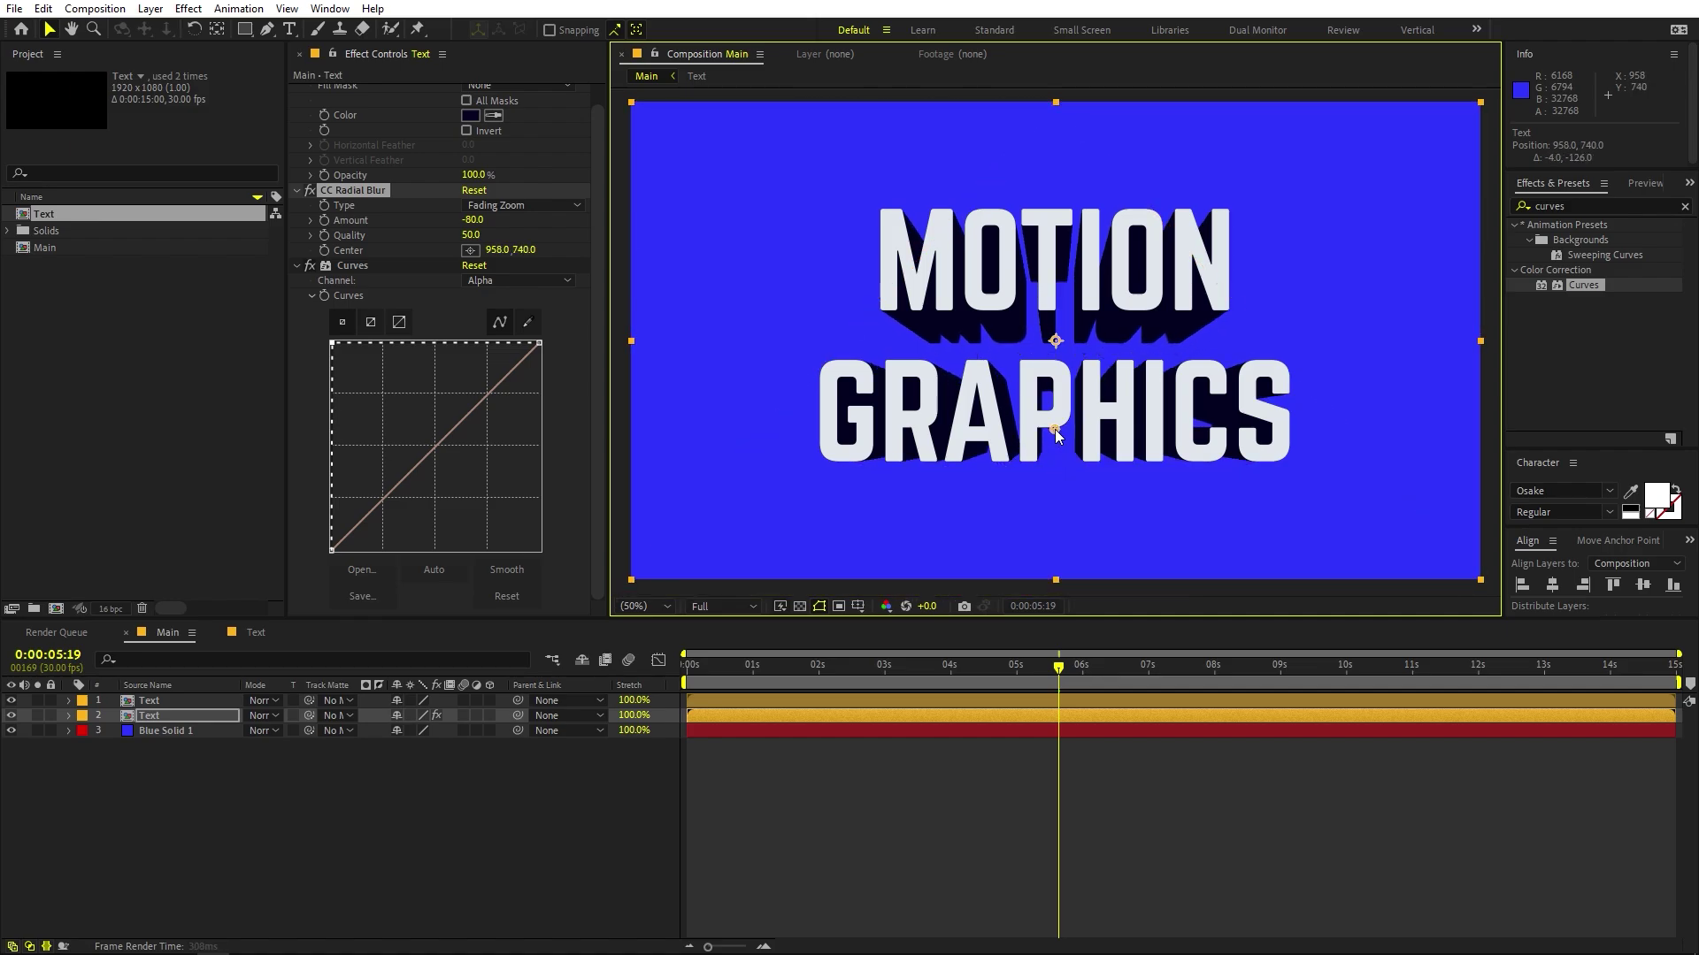
left_click(942, 790)
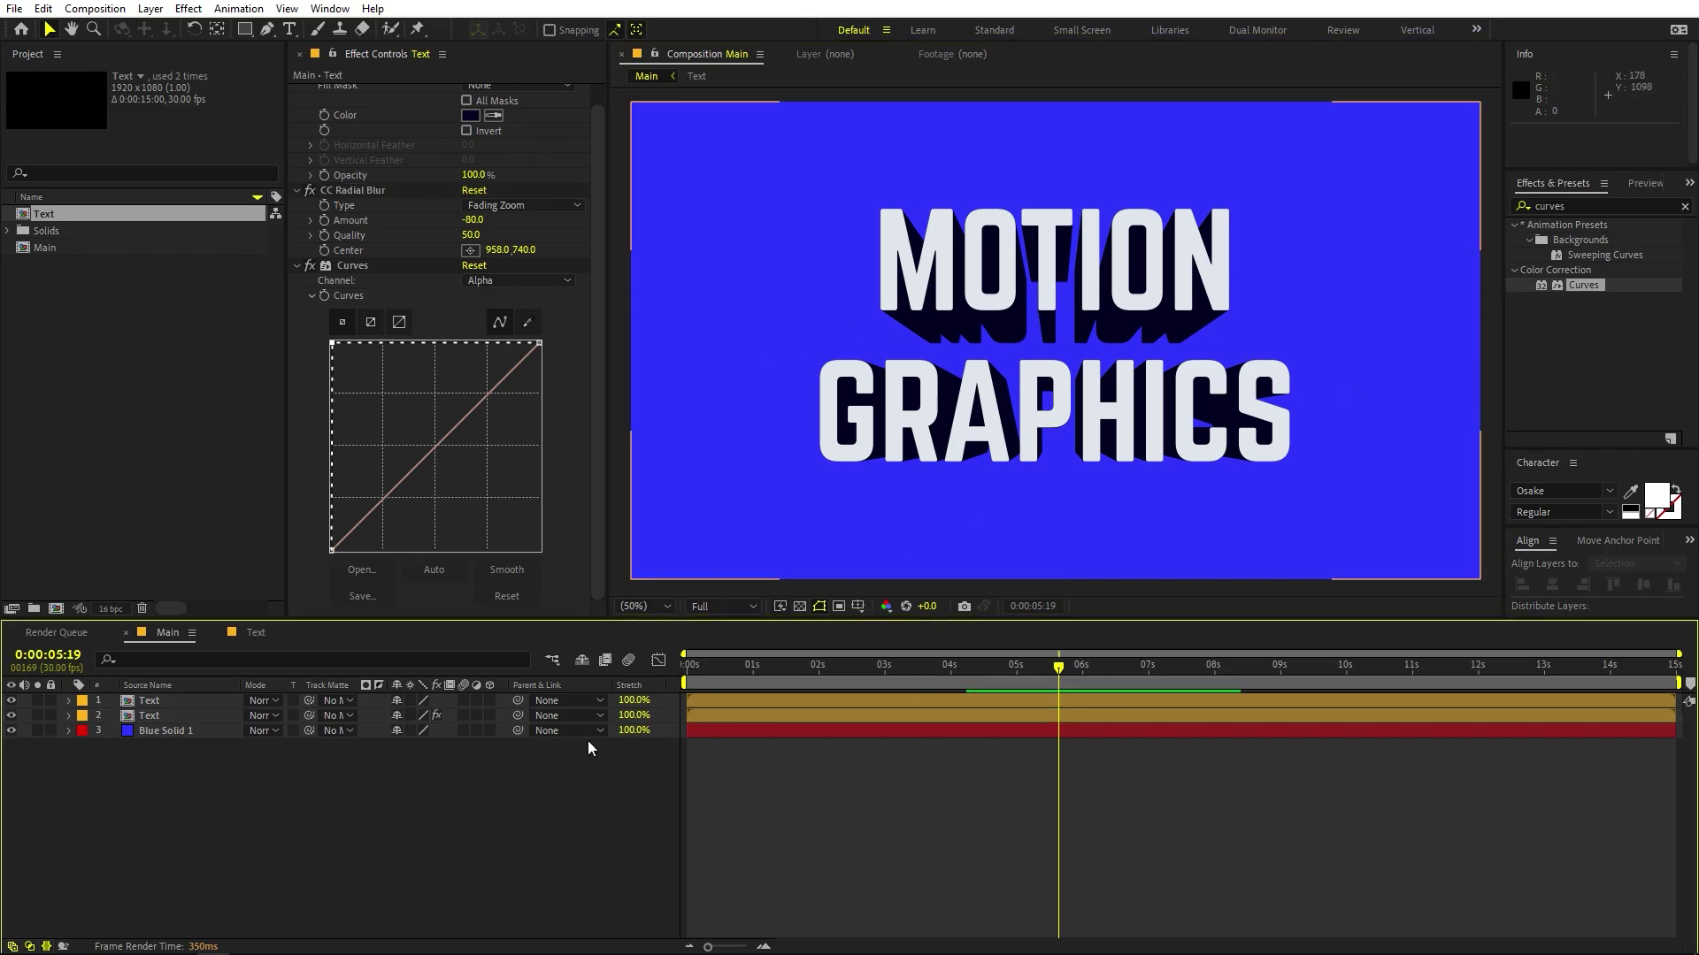
right_click(238, 822)
mouse_move(398, 610)
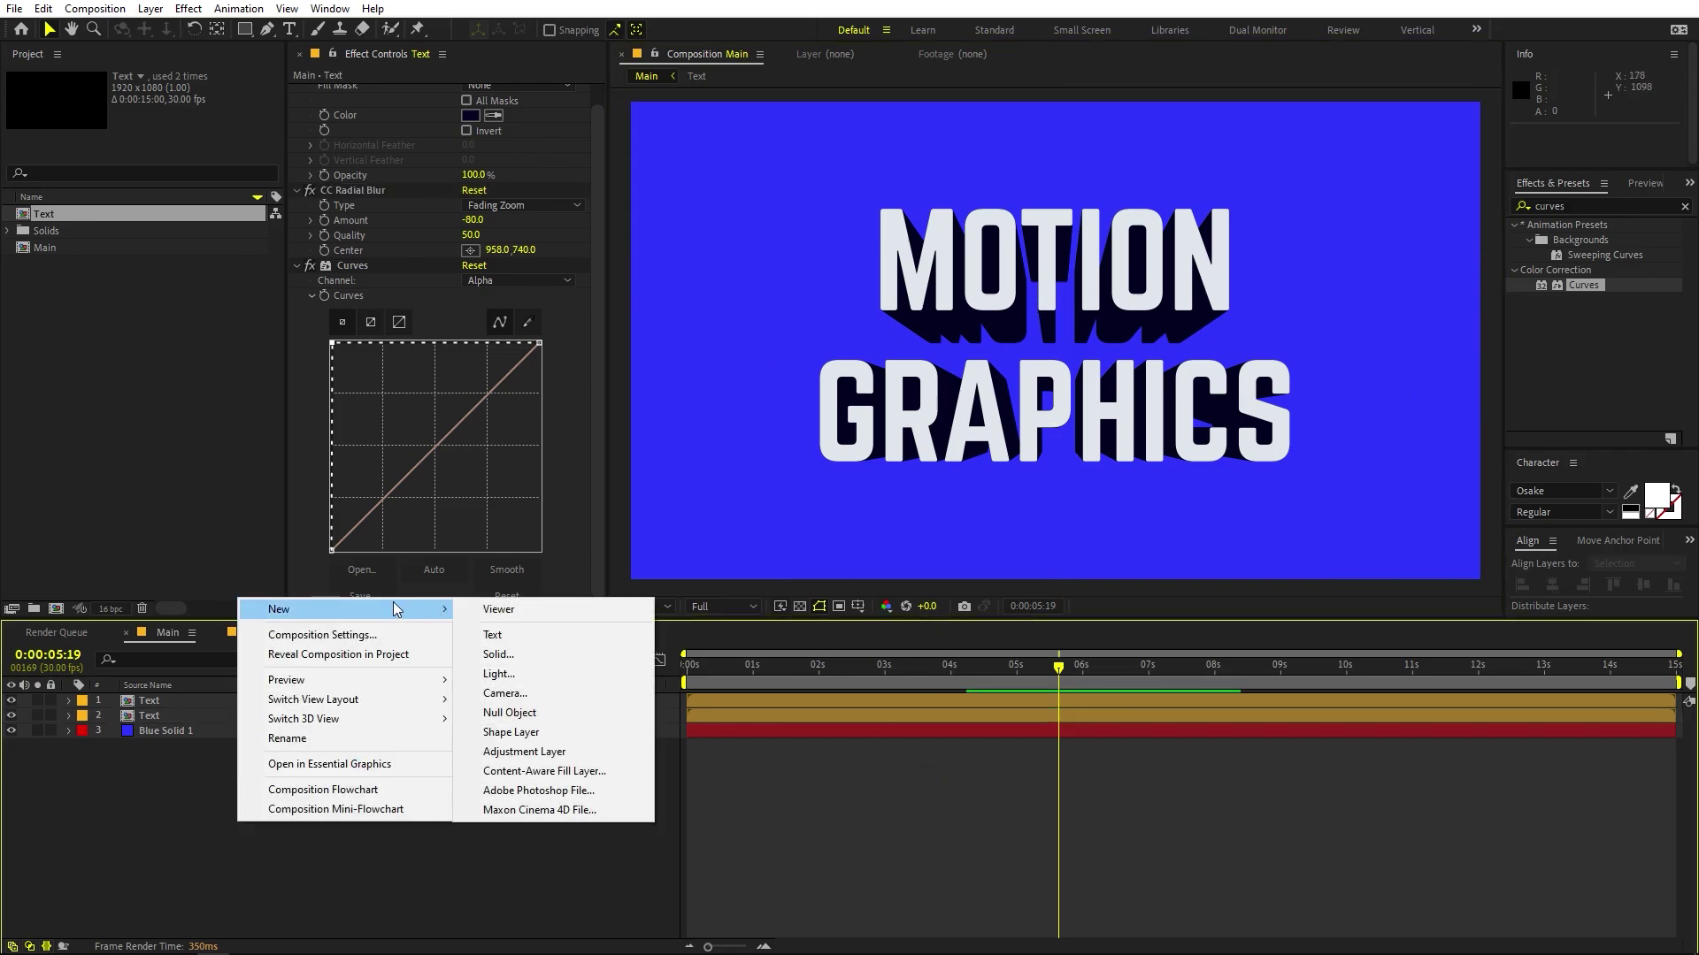
left_click(803, 820)
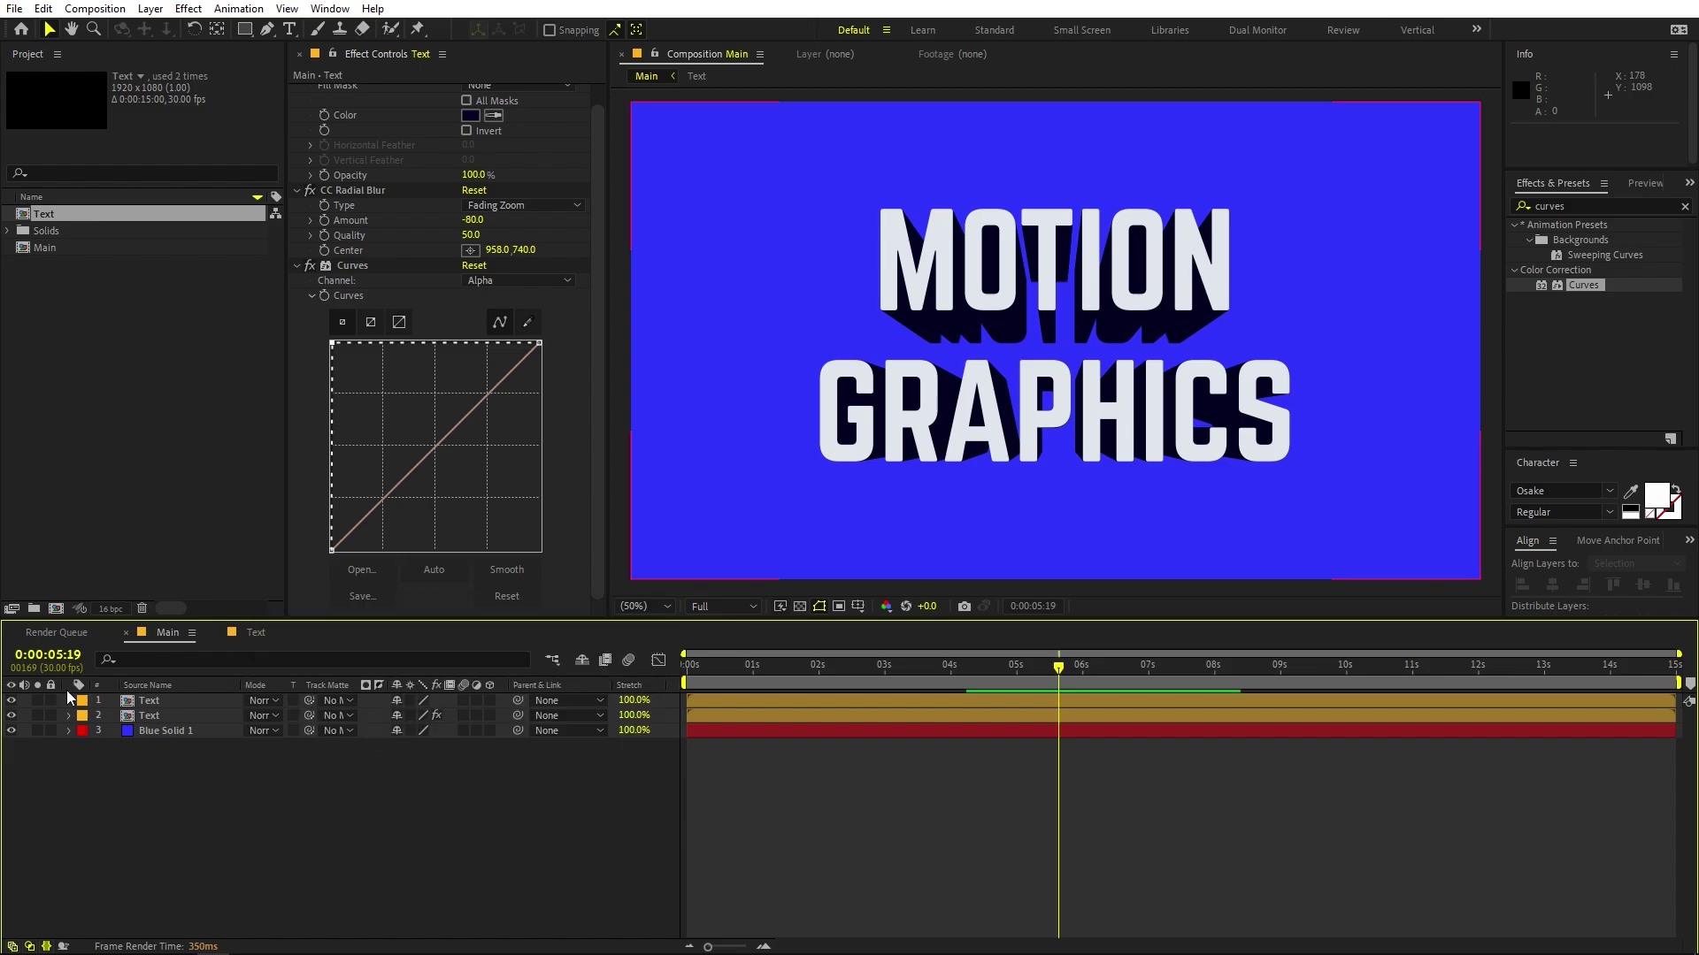
Step: Find the Corner Pin effect and apply it to the uppermost Text layer
left_click(182, 703)
left_click(1605, 206)
type("c")
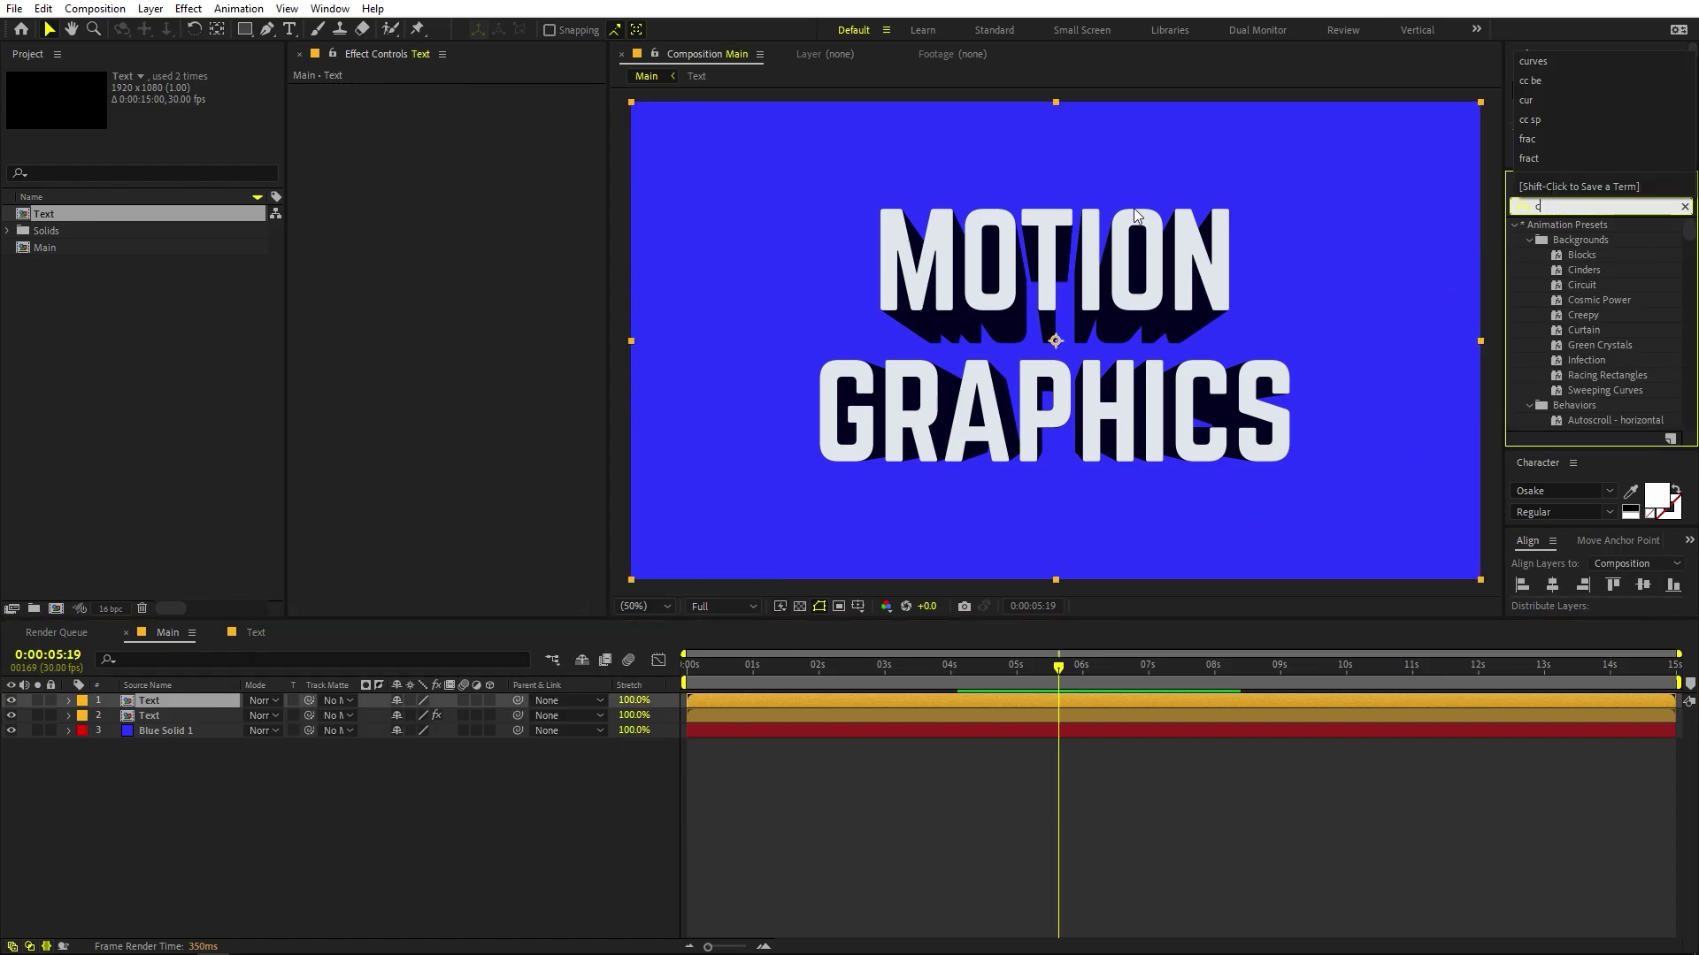
type("orne")
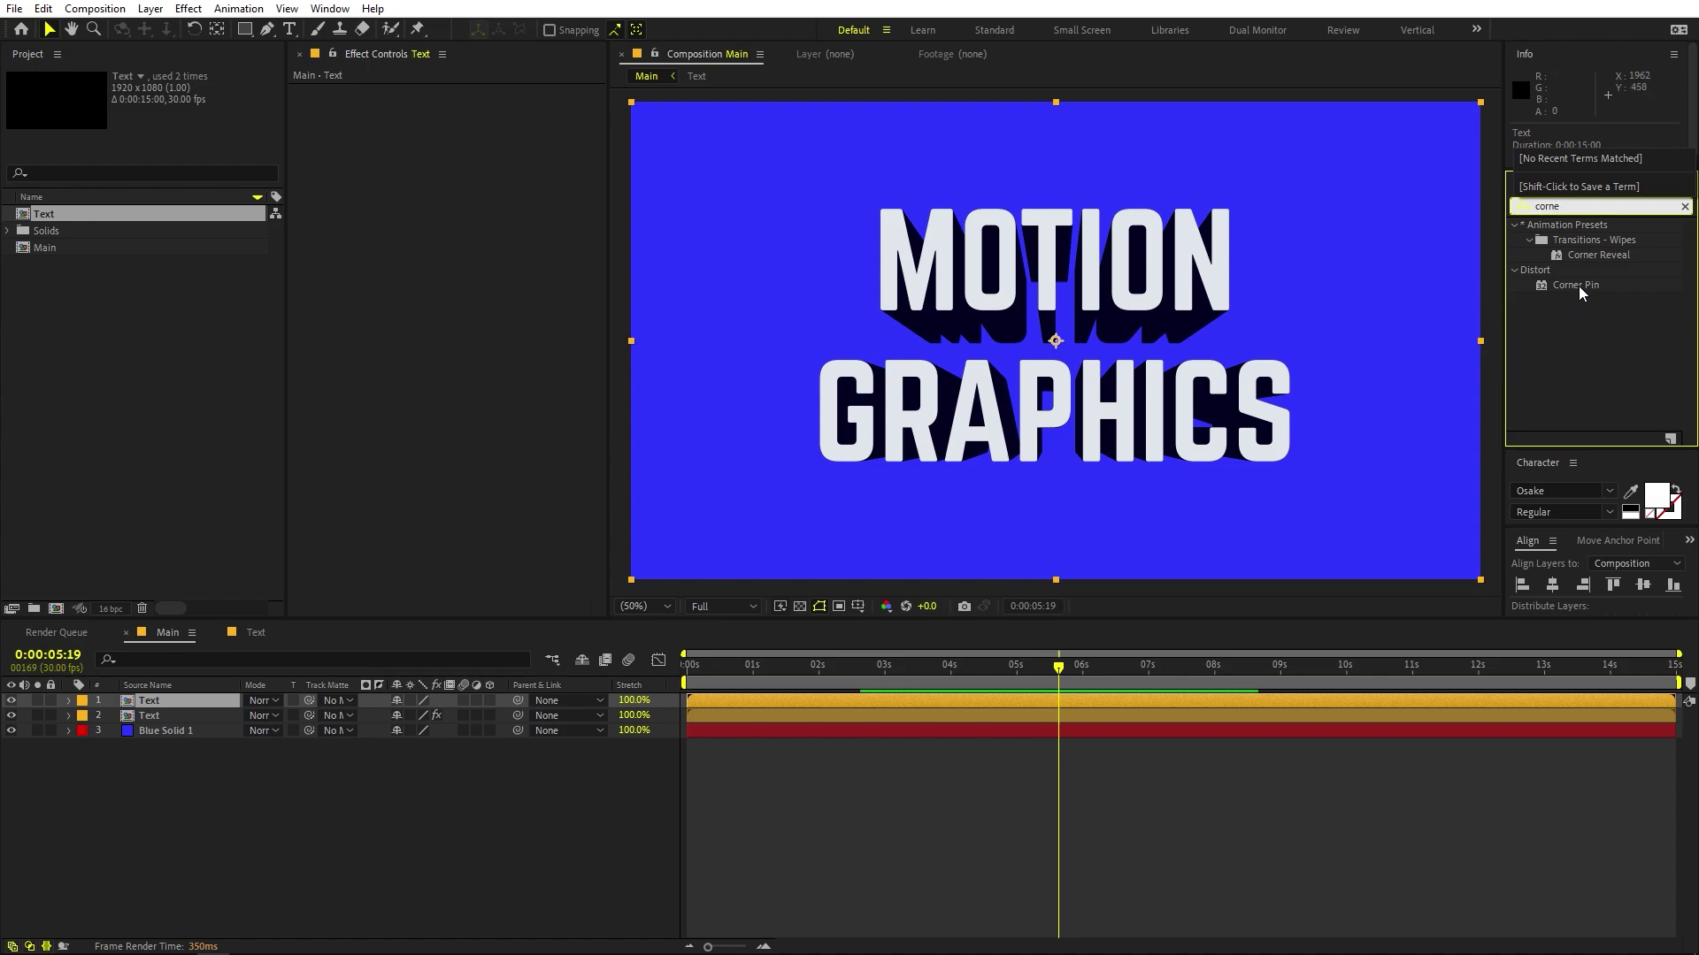
left_click_drag(1578, 285, 134, 702)
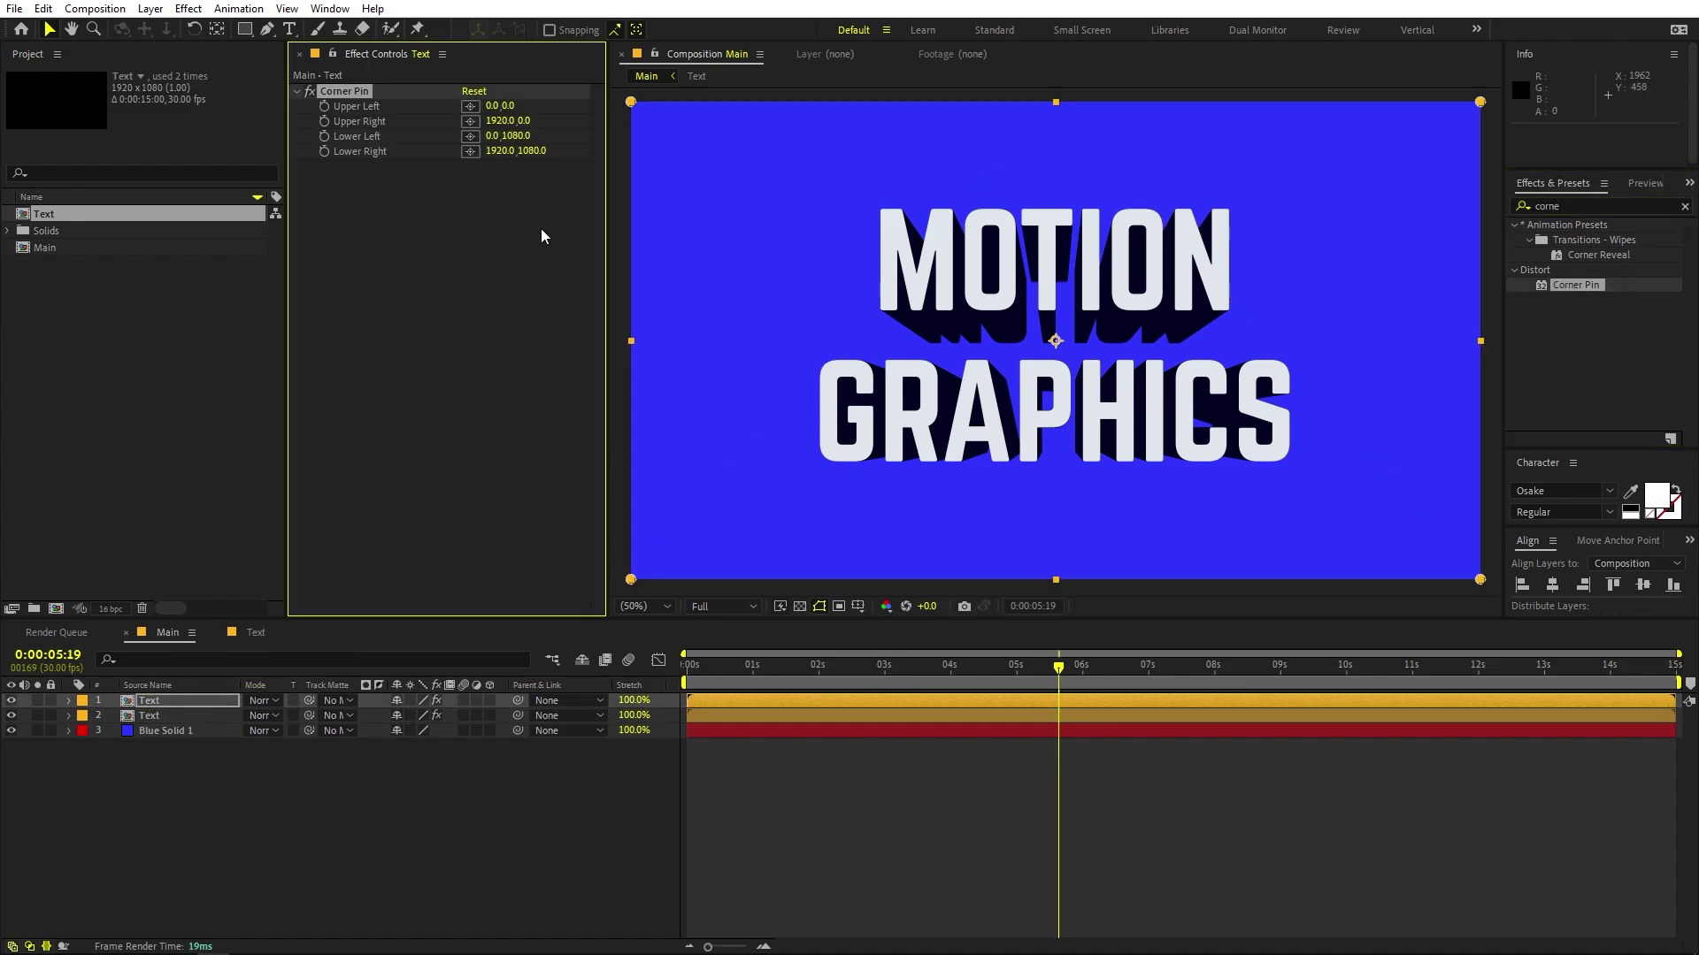
left_click_drag(493, 106, 239, 166)
key("ctrl+z")
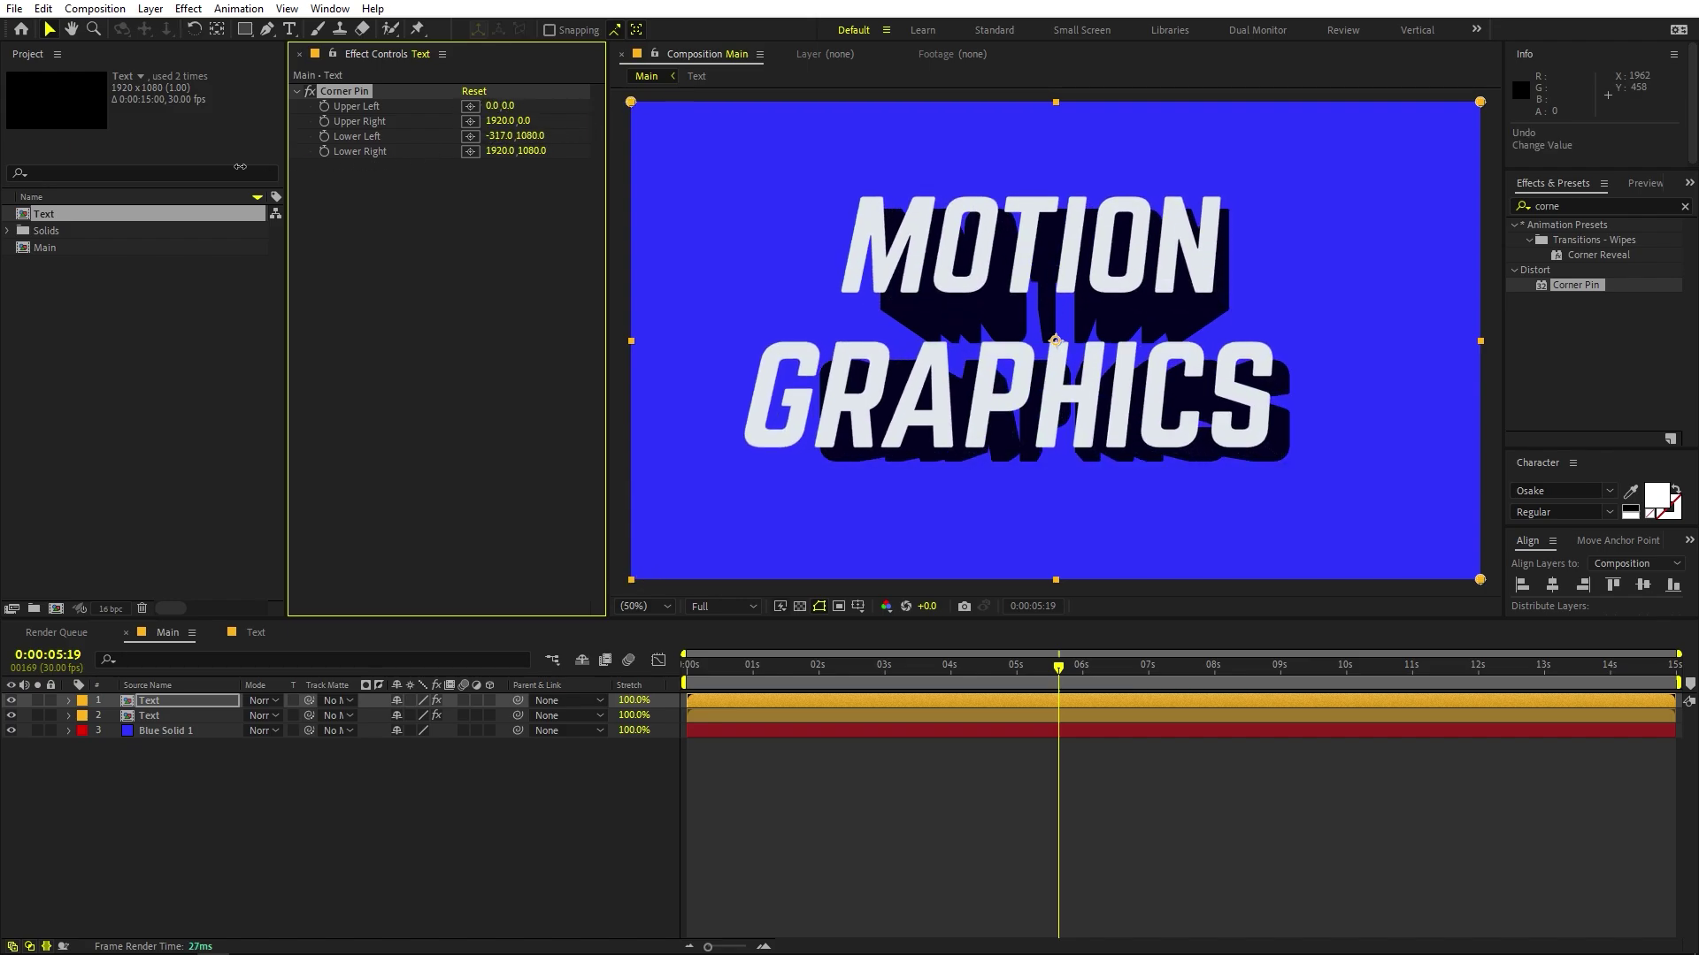
key("ctrl+z")
Step: Narrow the Corner Pin's upper edge by setting Upper Left X to 150 and Upper Right X to 1770
left_click_drag(495, 108, 542, 113)
left_click(497, 106)
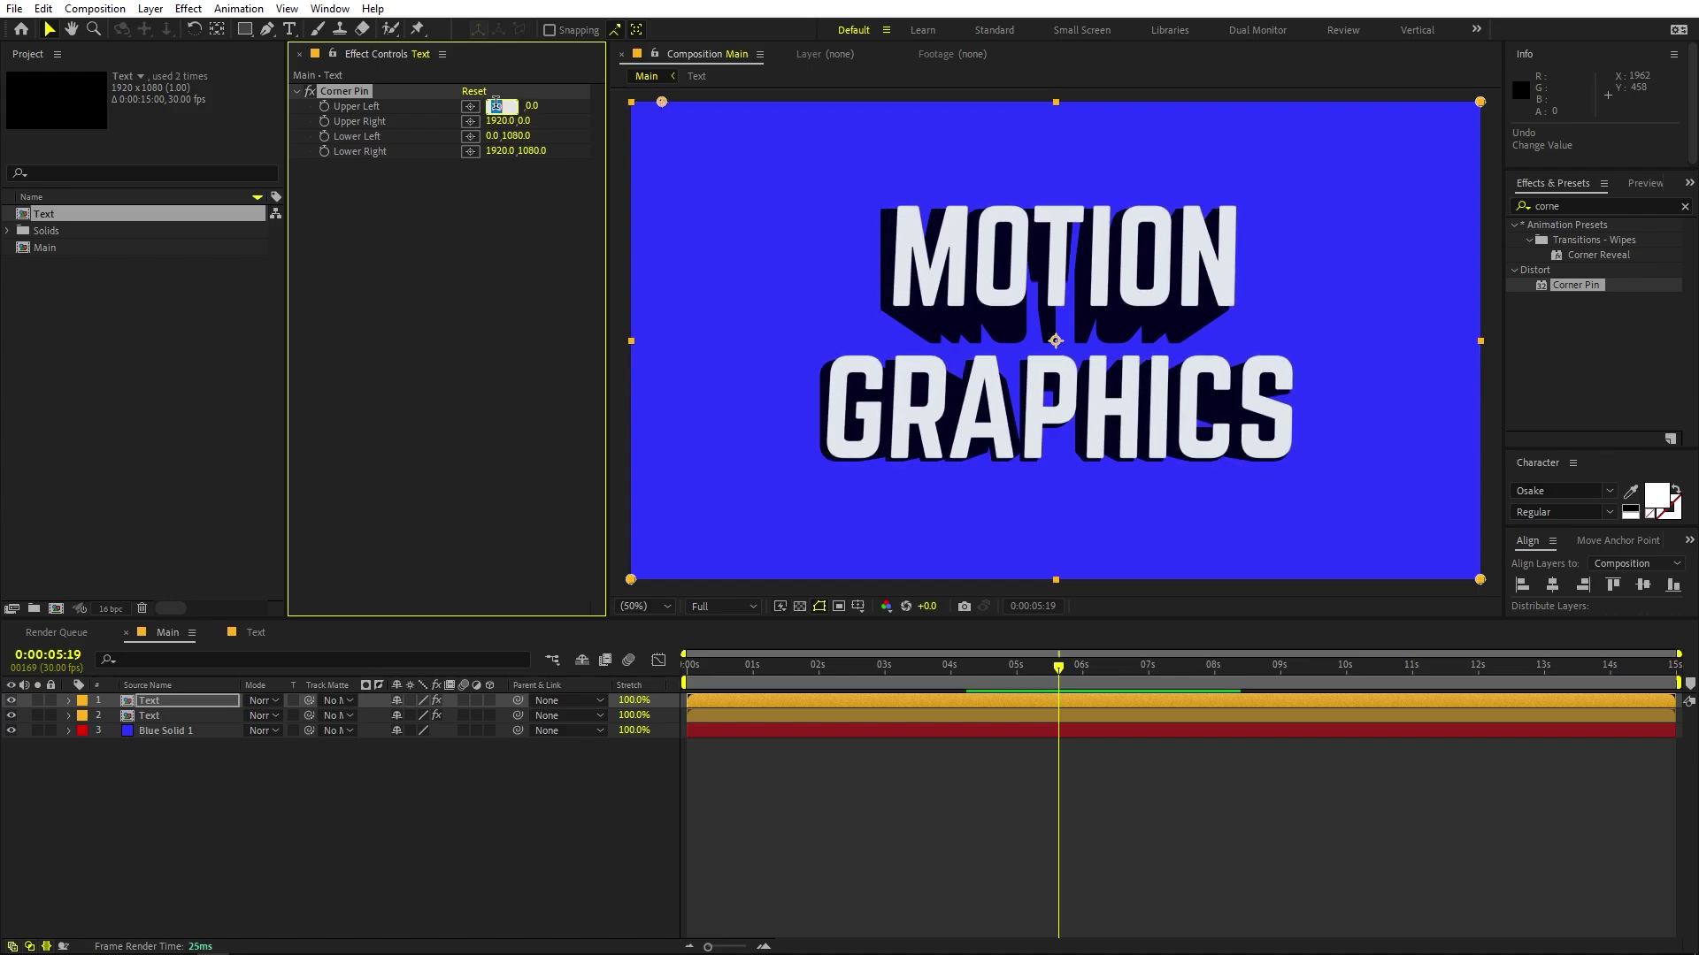
type("150")
key("Return")
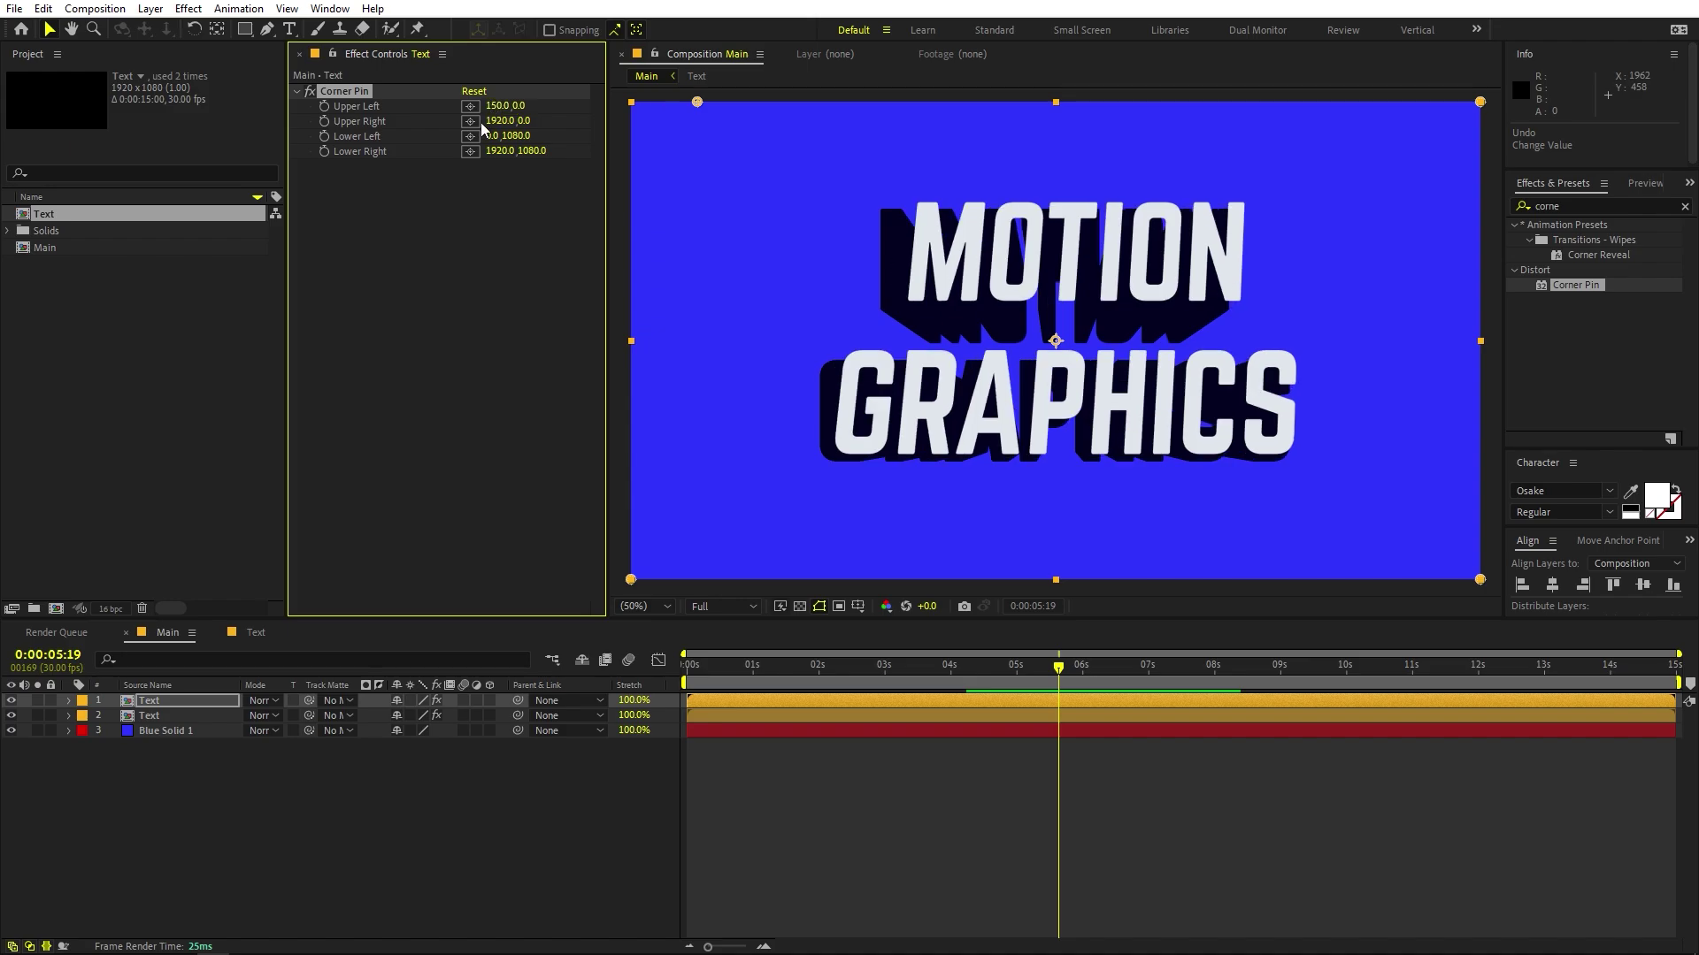
left_click(494, 120)
type("-150")
key("Return")
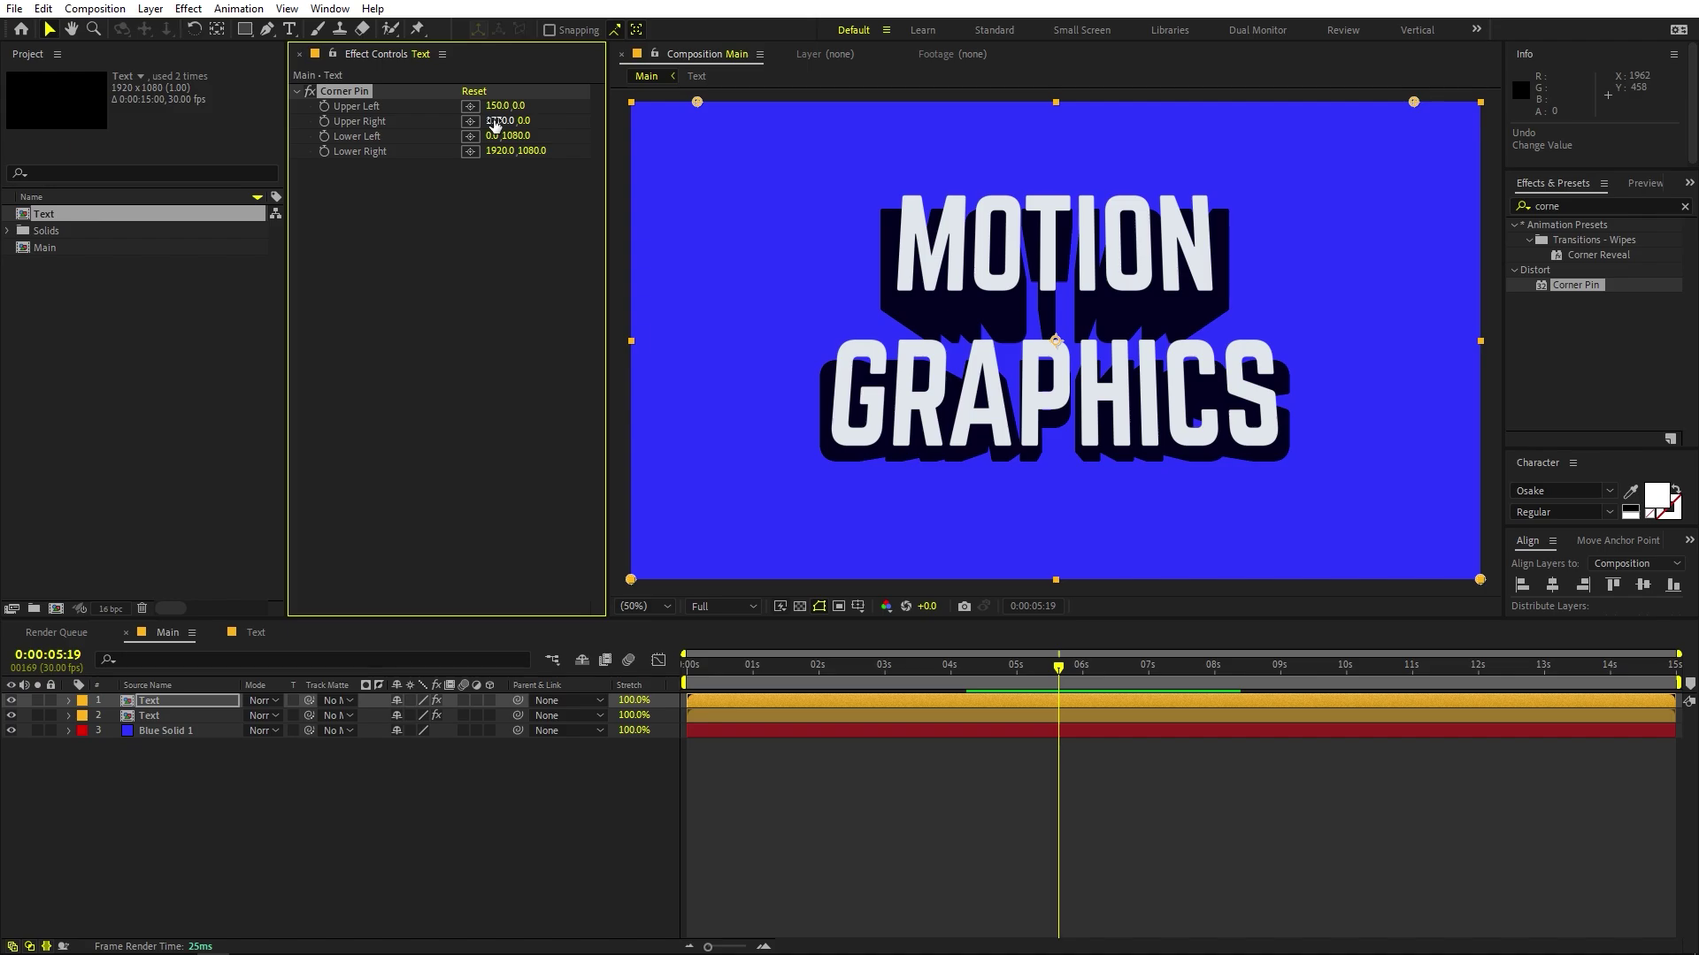
Step: Widen the Corner Pin's lower edge by setting Lower Left X to -150 and Lower Right X to 2070
left_click_drag(495, 135, 458, 136)
left_click(500, 132)
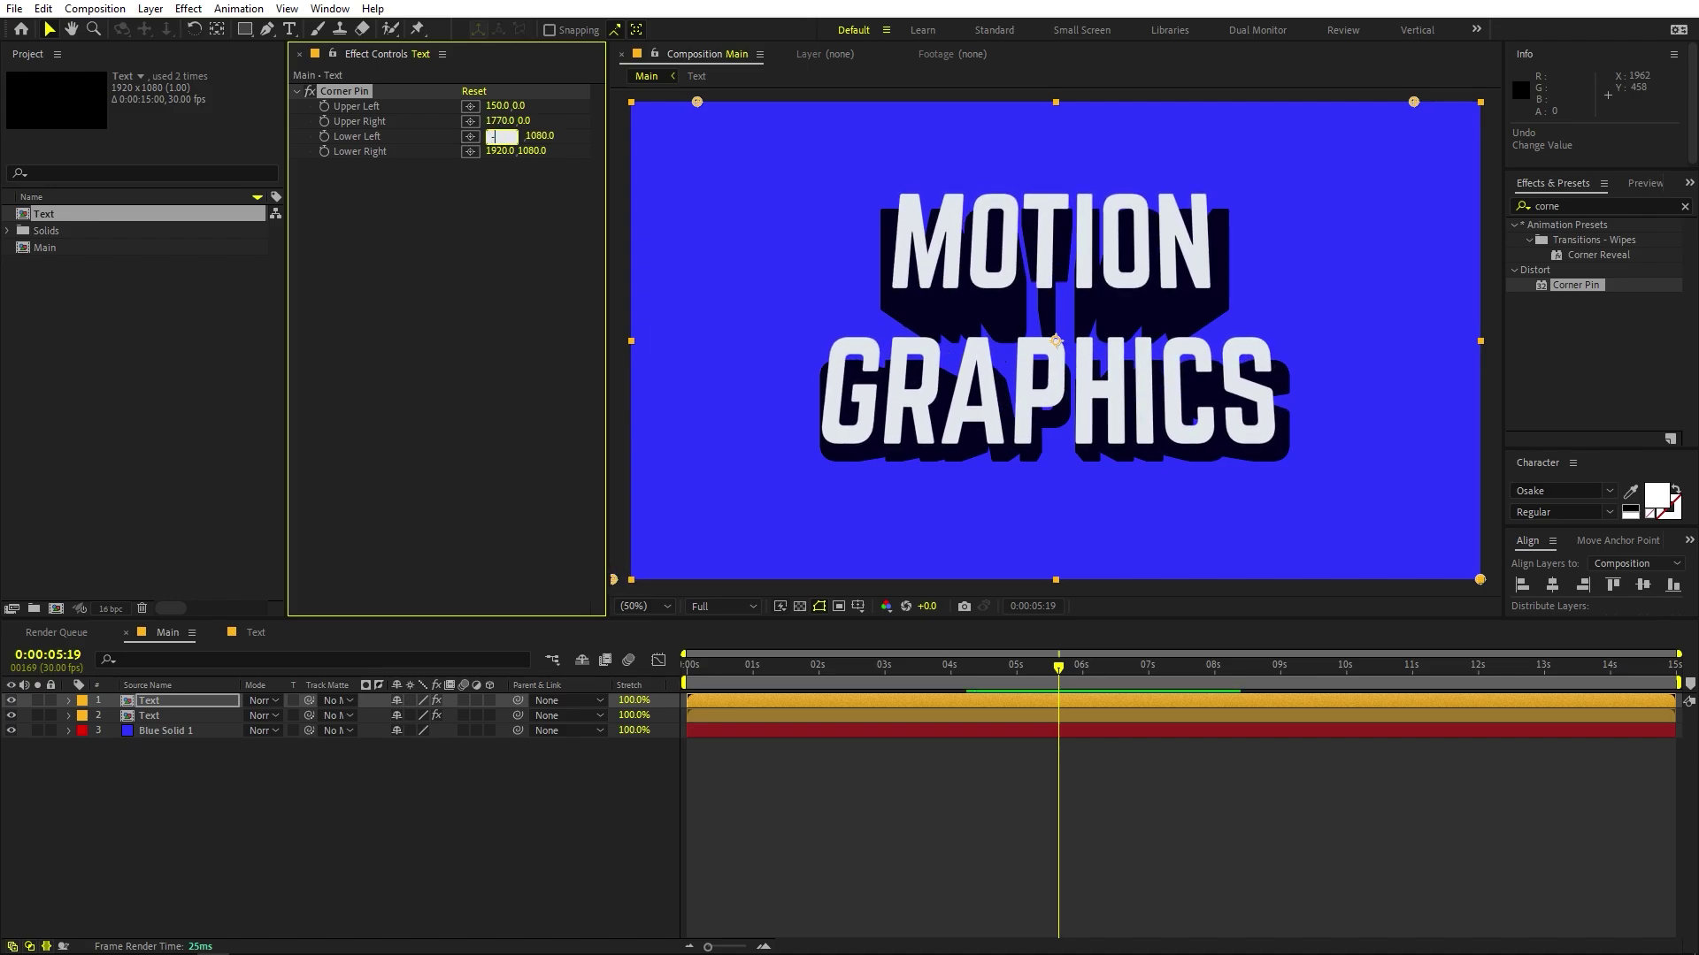
key("Return")
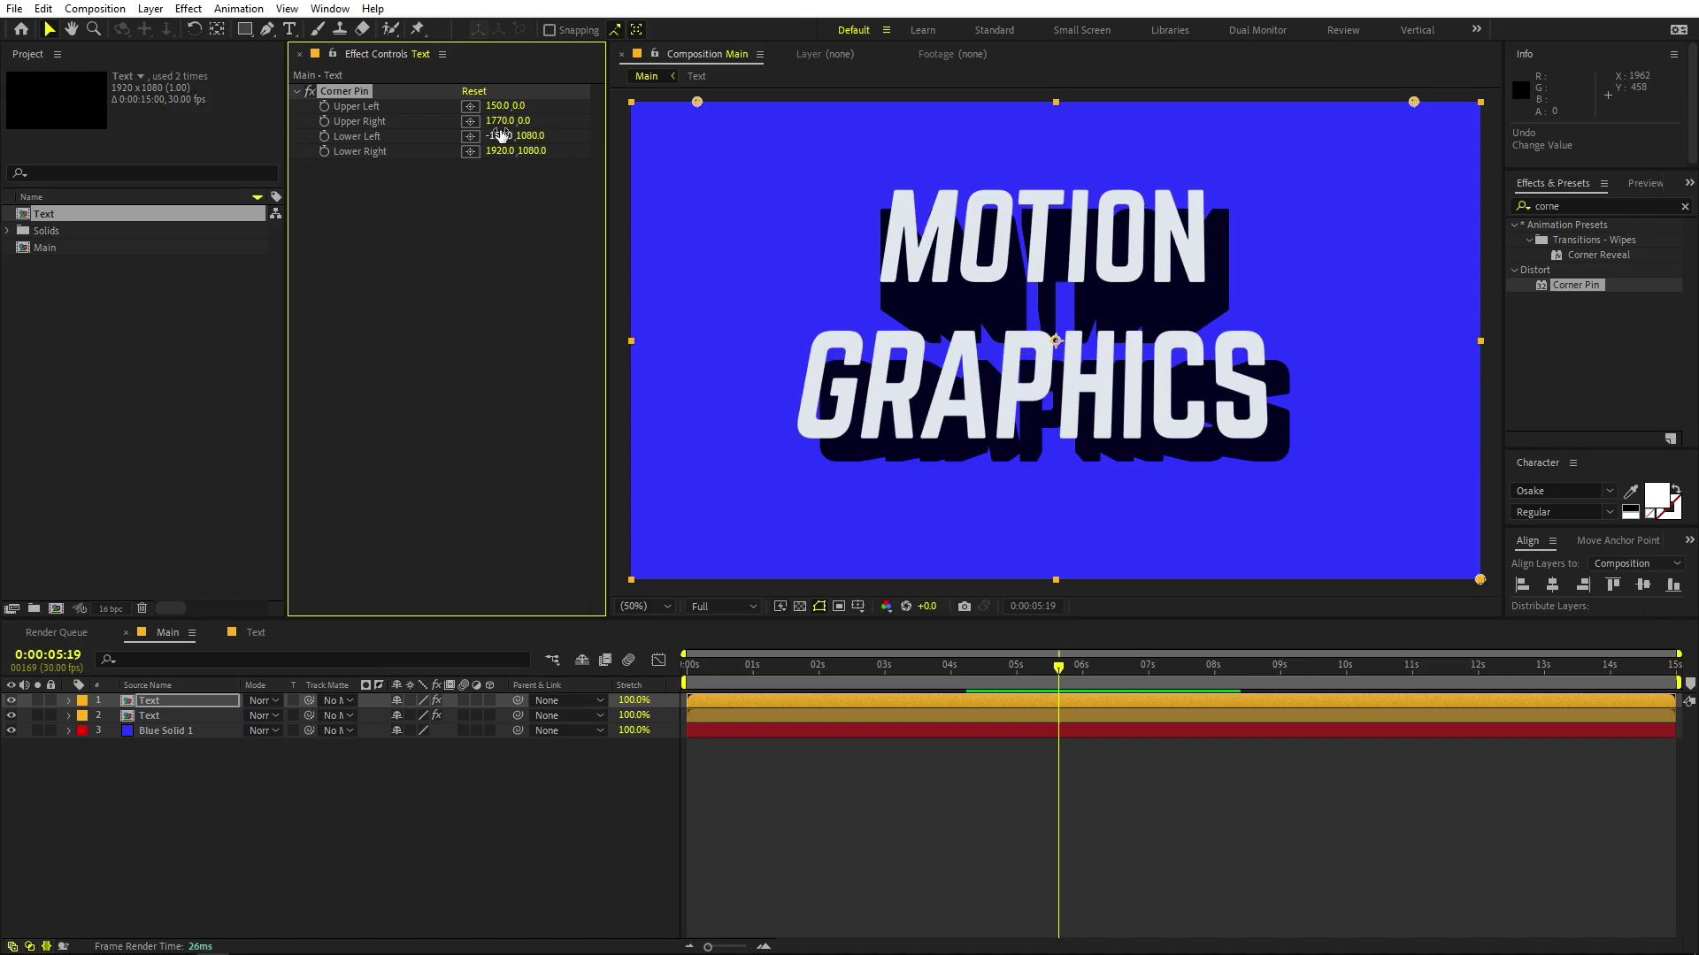
left_click(501, 150)
type("+150")
key("Return")
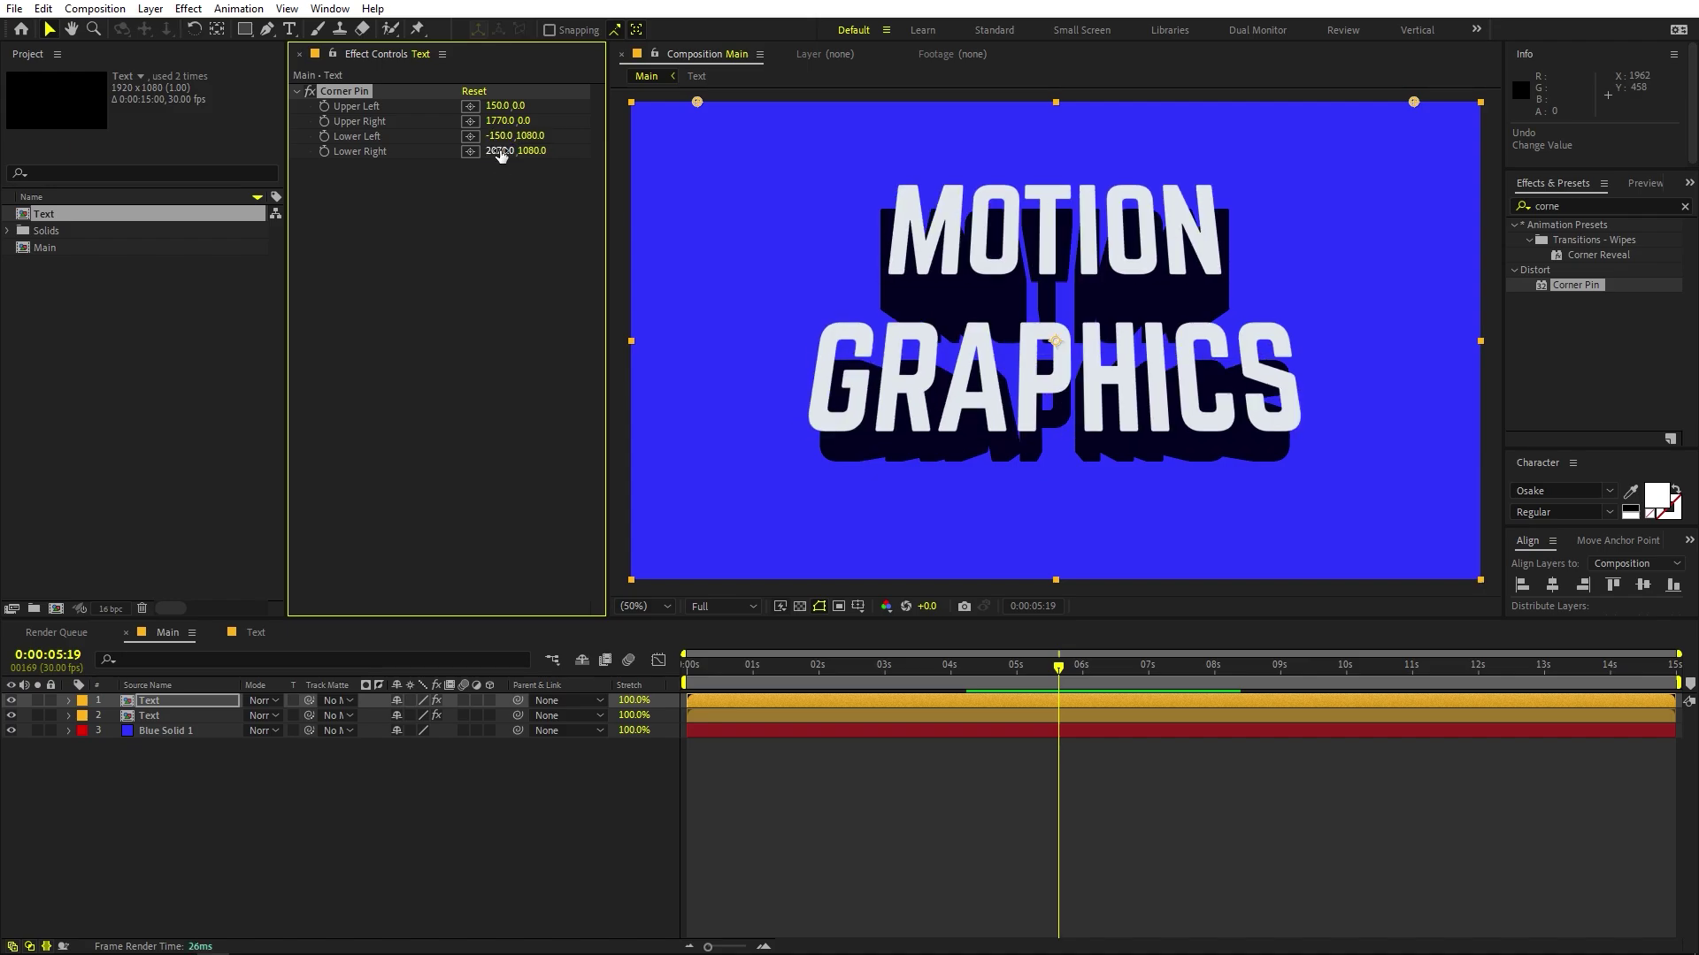
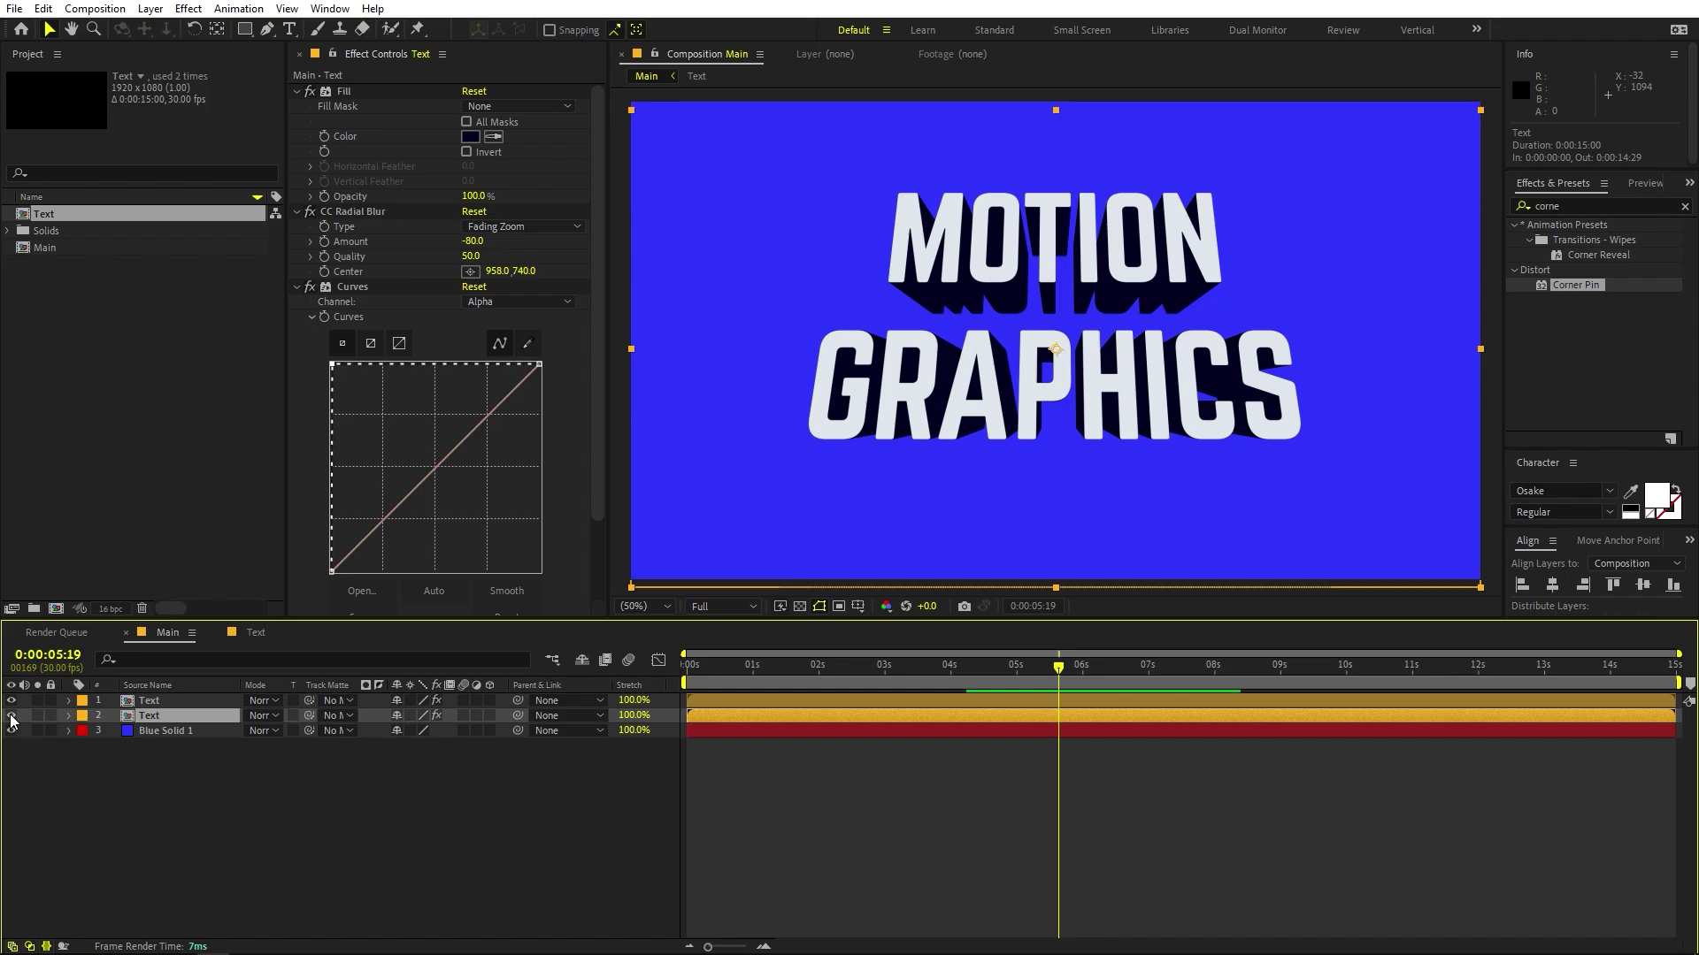
Step: Duplicate the extruded Text layer and rename the lower copy Shadow
left_click(11, 715)
left_click(10, 715)
key("ctrl+d")
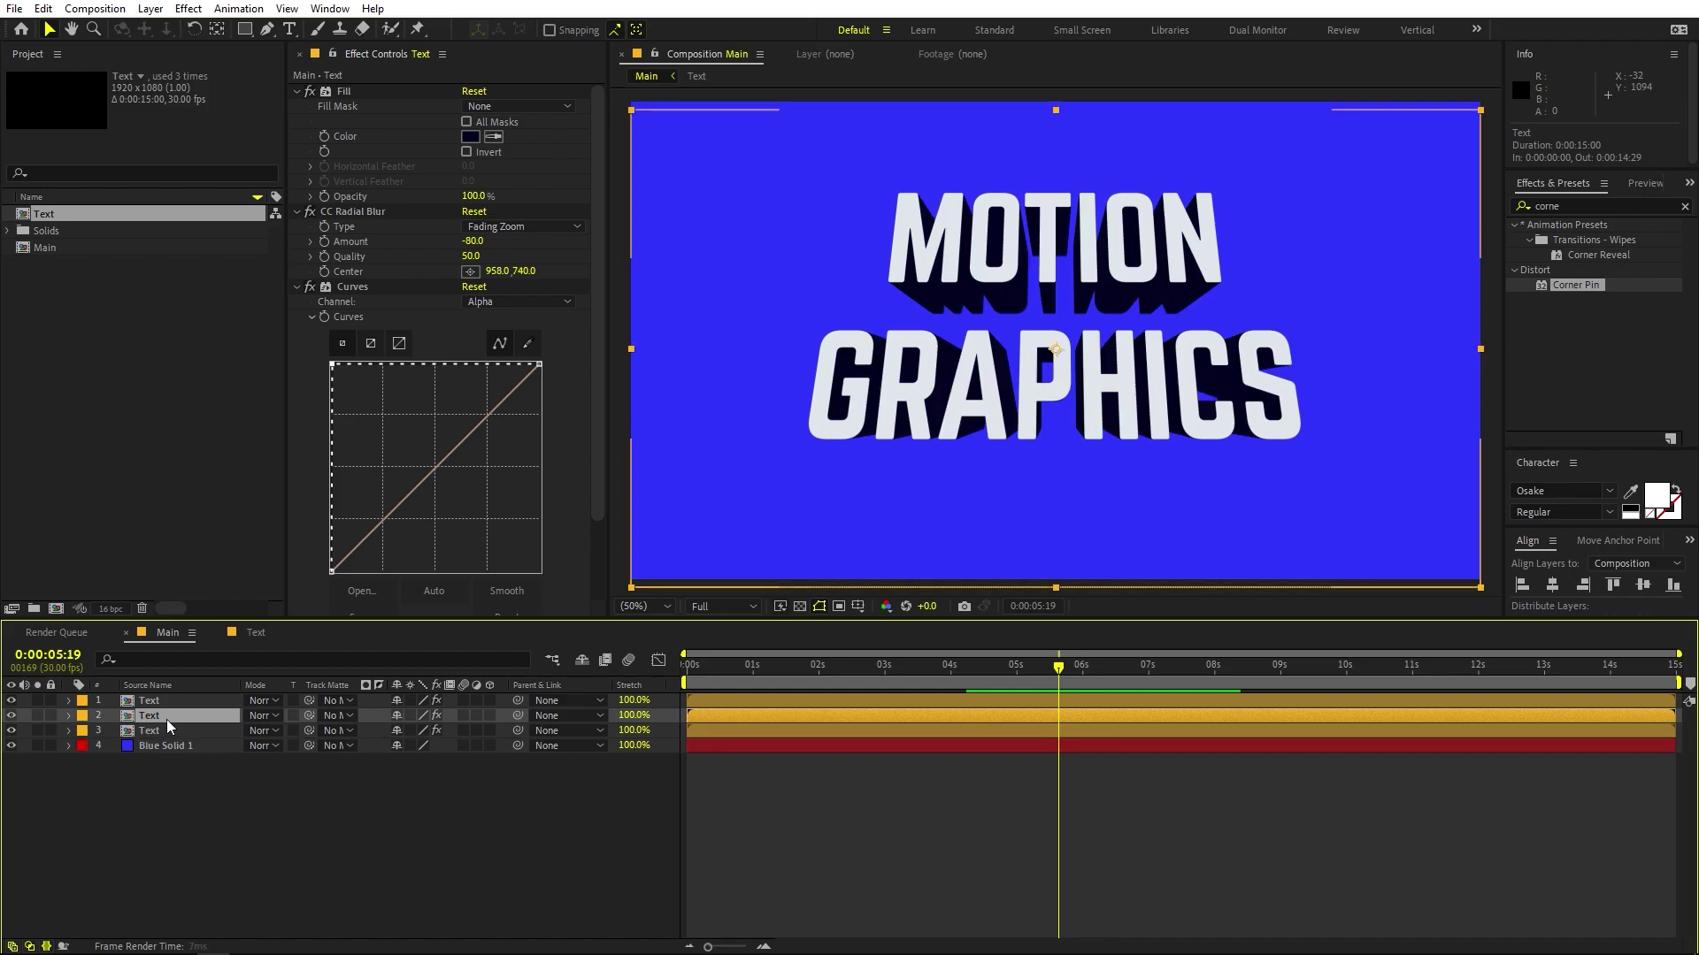
left_click(167, 726)
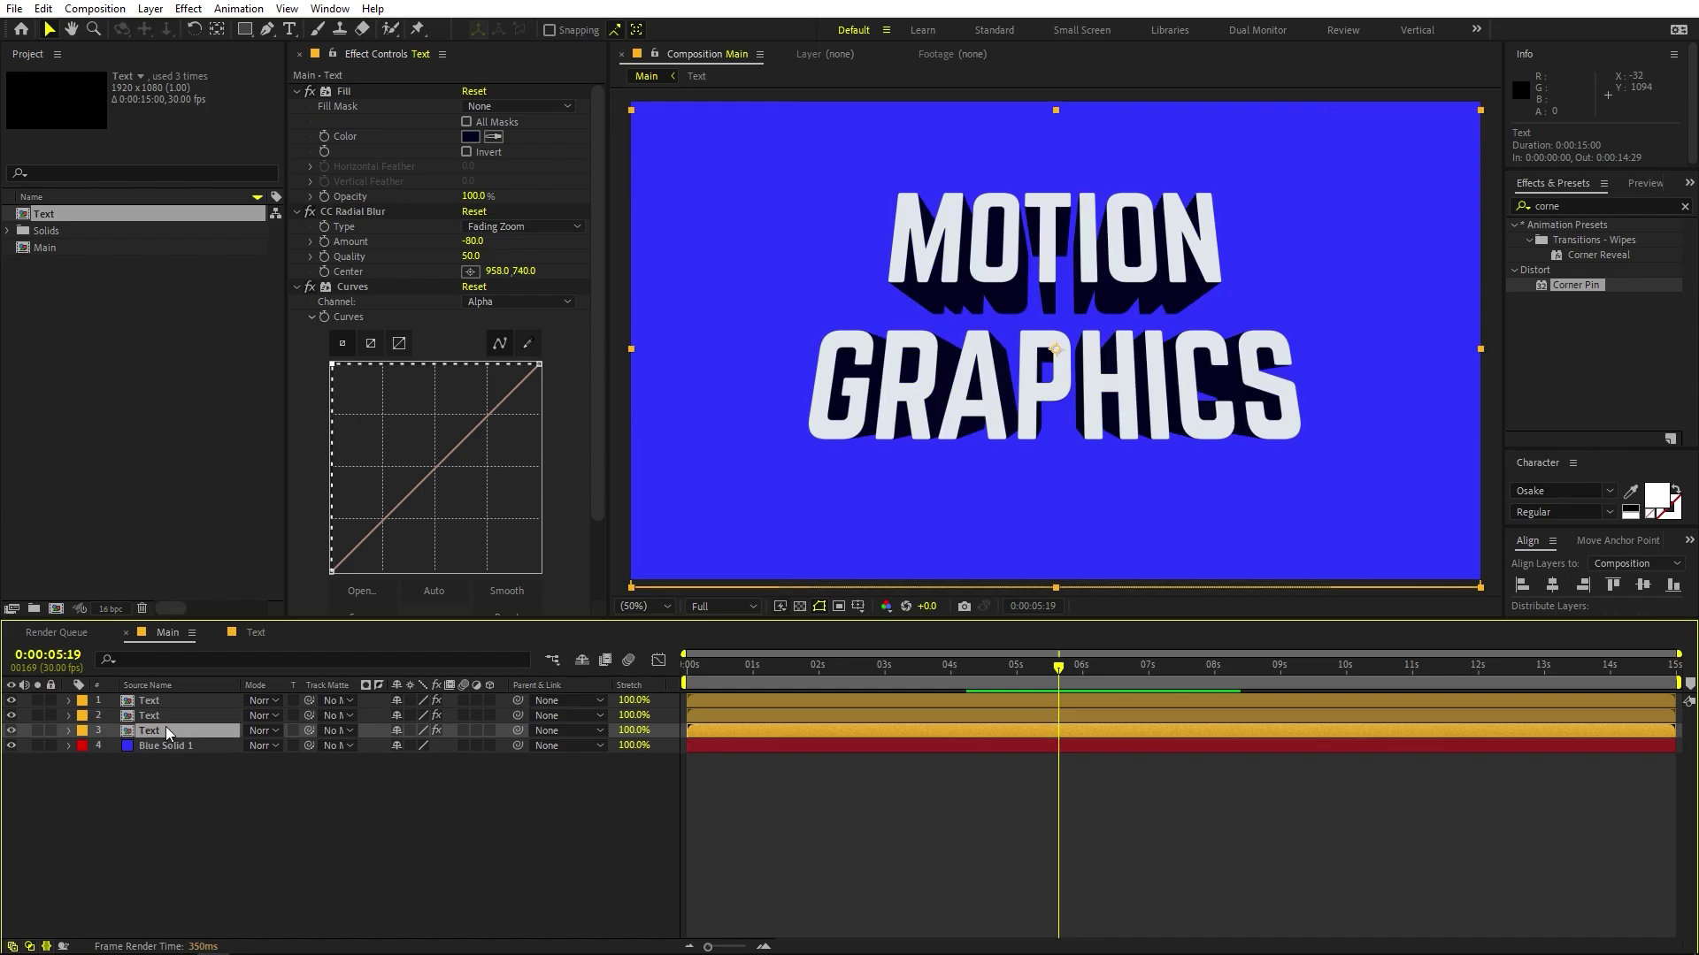
key("Return")
type("Shadow")
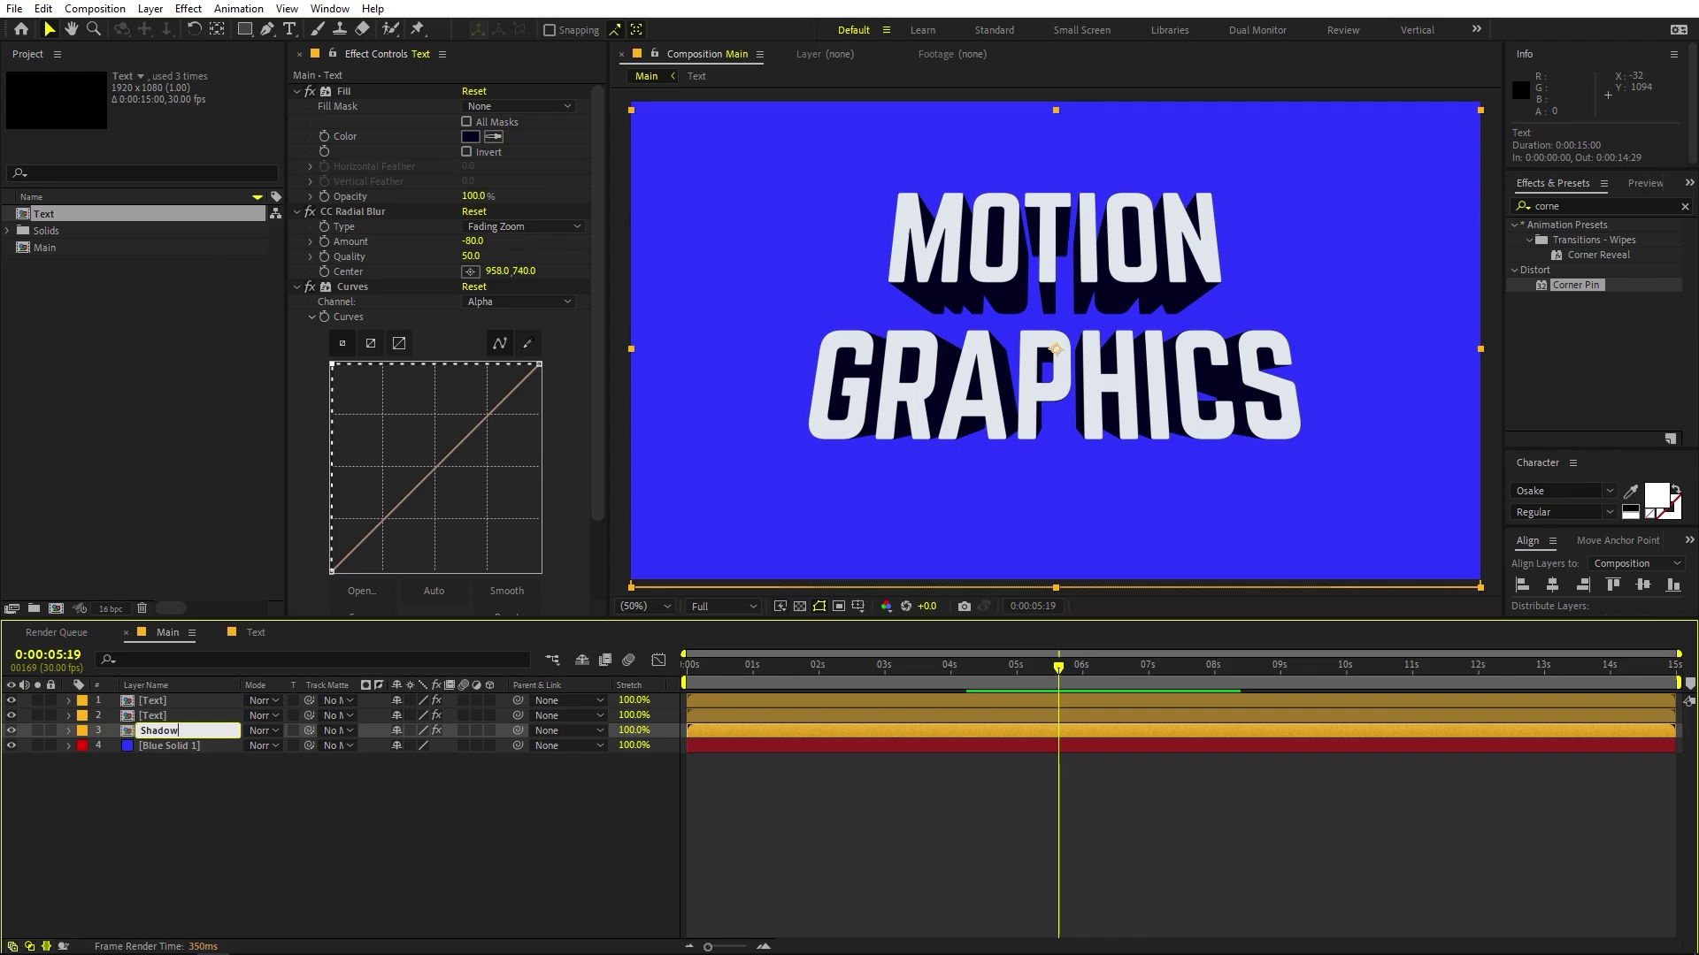
key("Return")
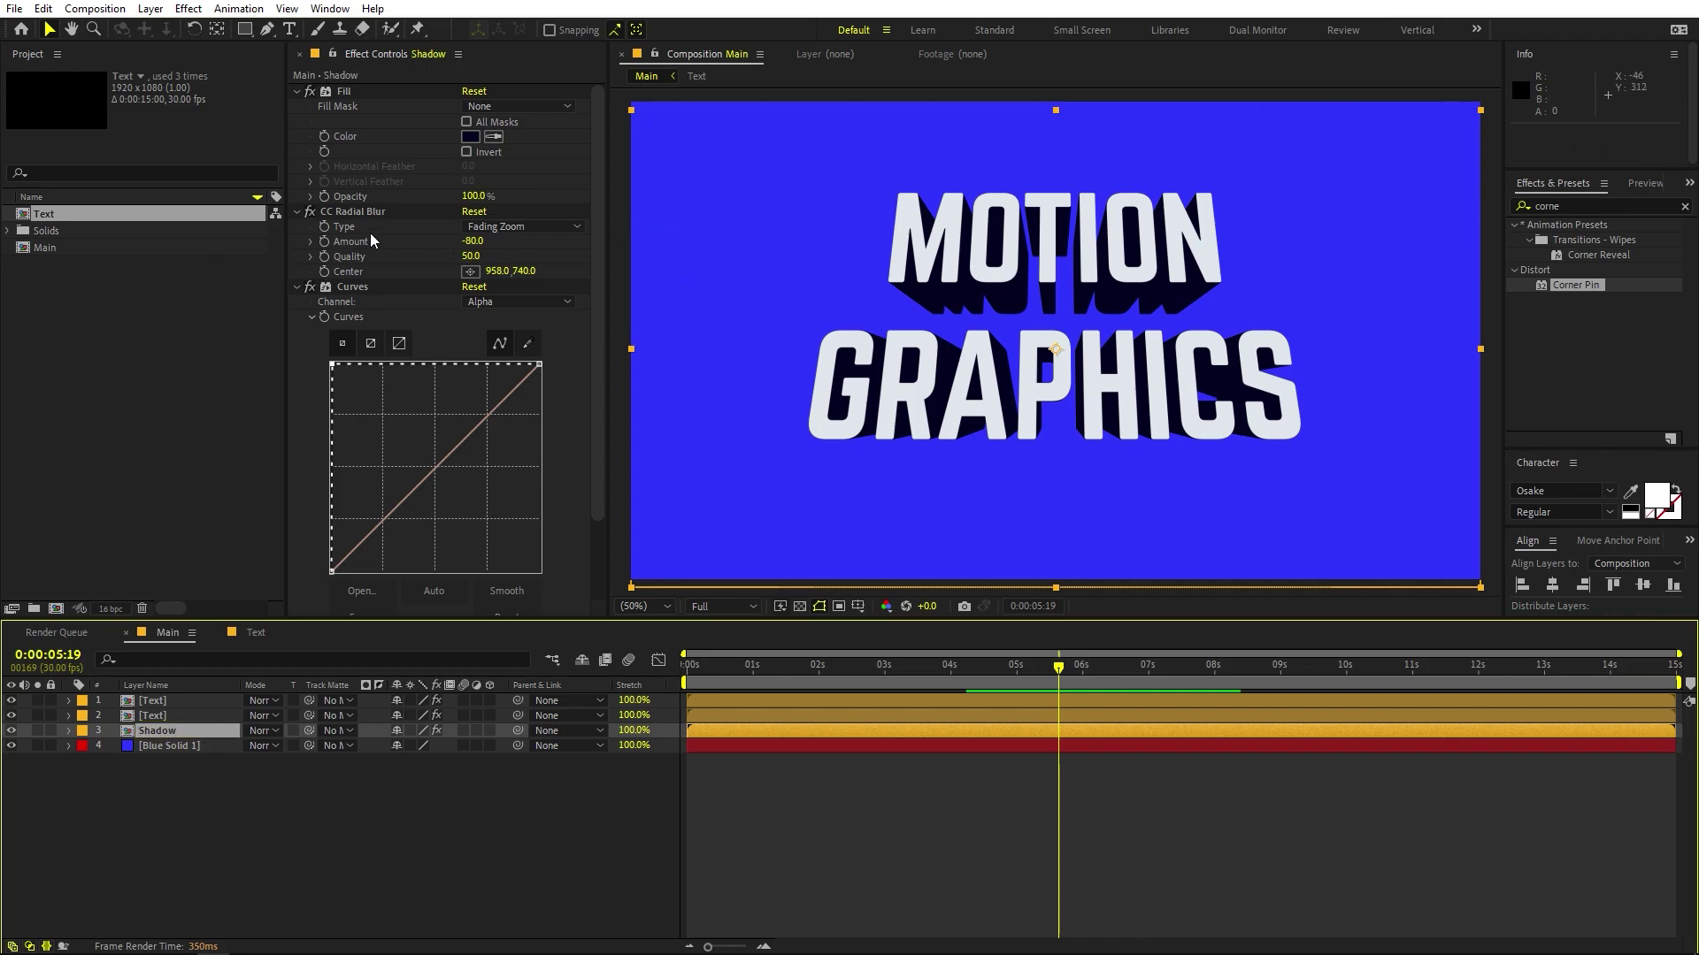
Step: Set the Y values of the Shadow layer's Upper Left and Upper Right Corner Pin points to 800
scroll(343, 215, "down", 3)
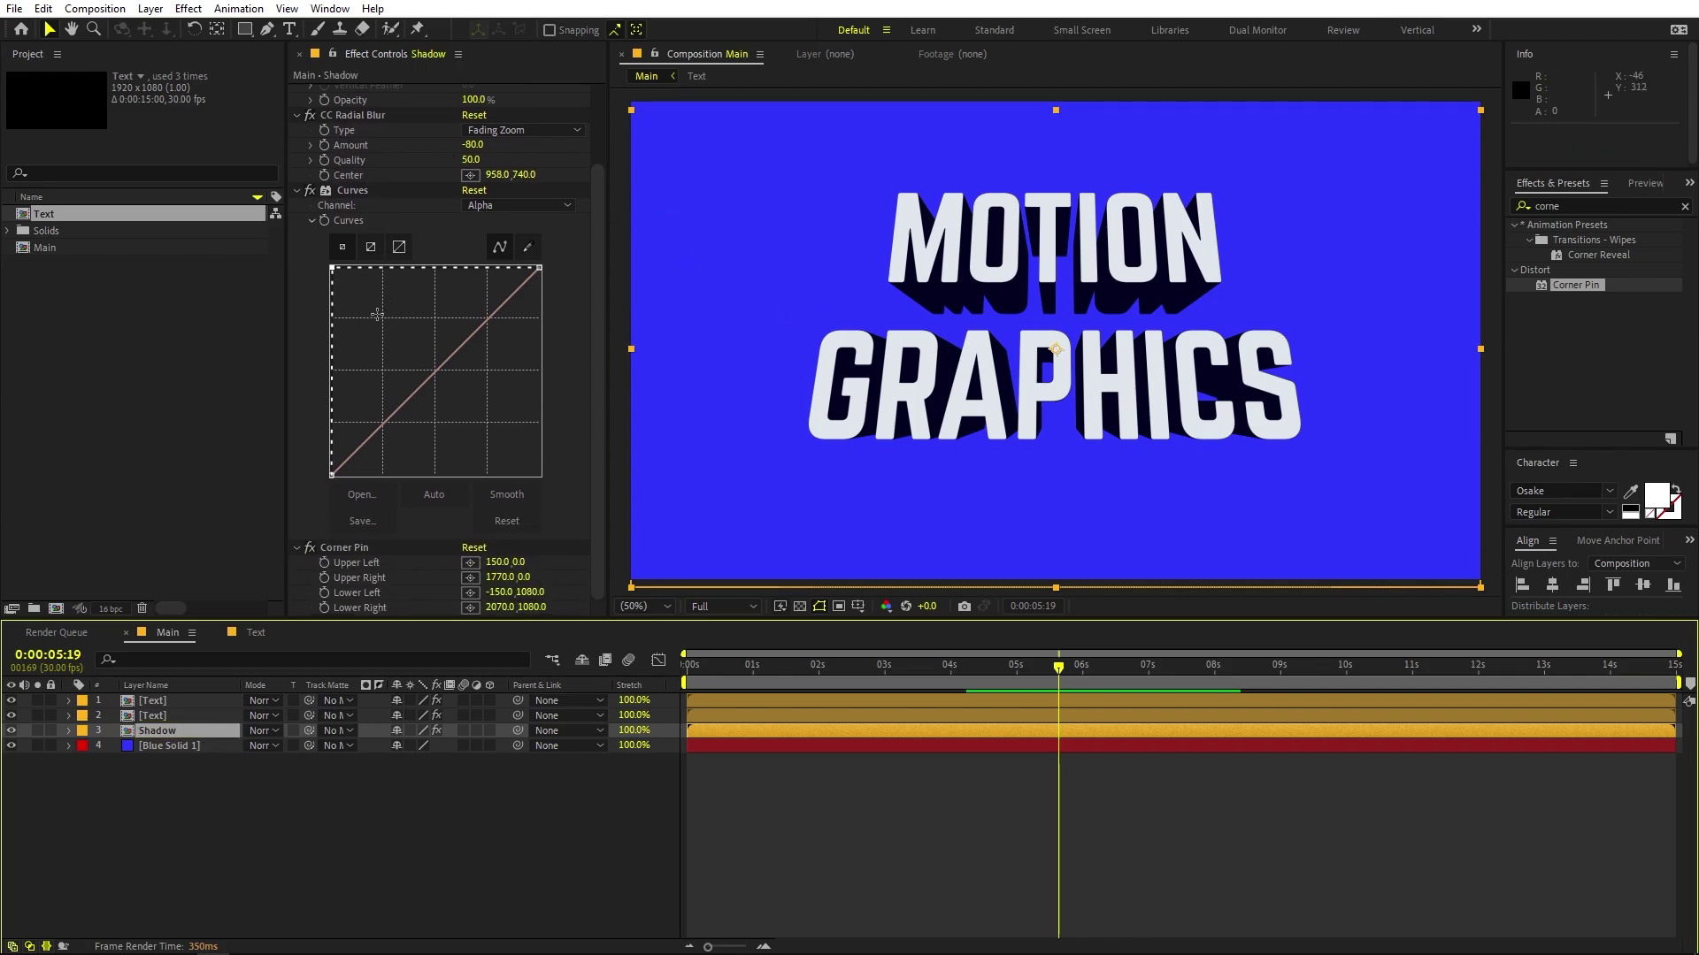
left_click(344, 547)
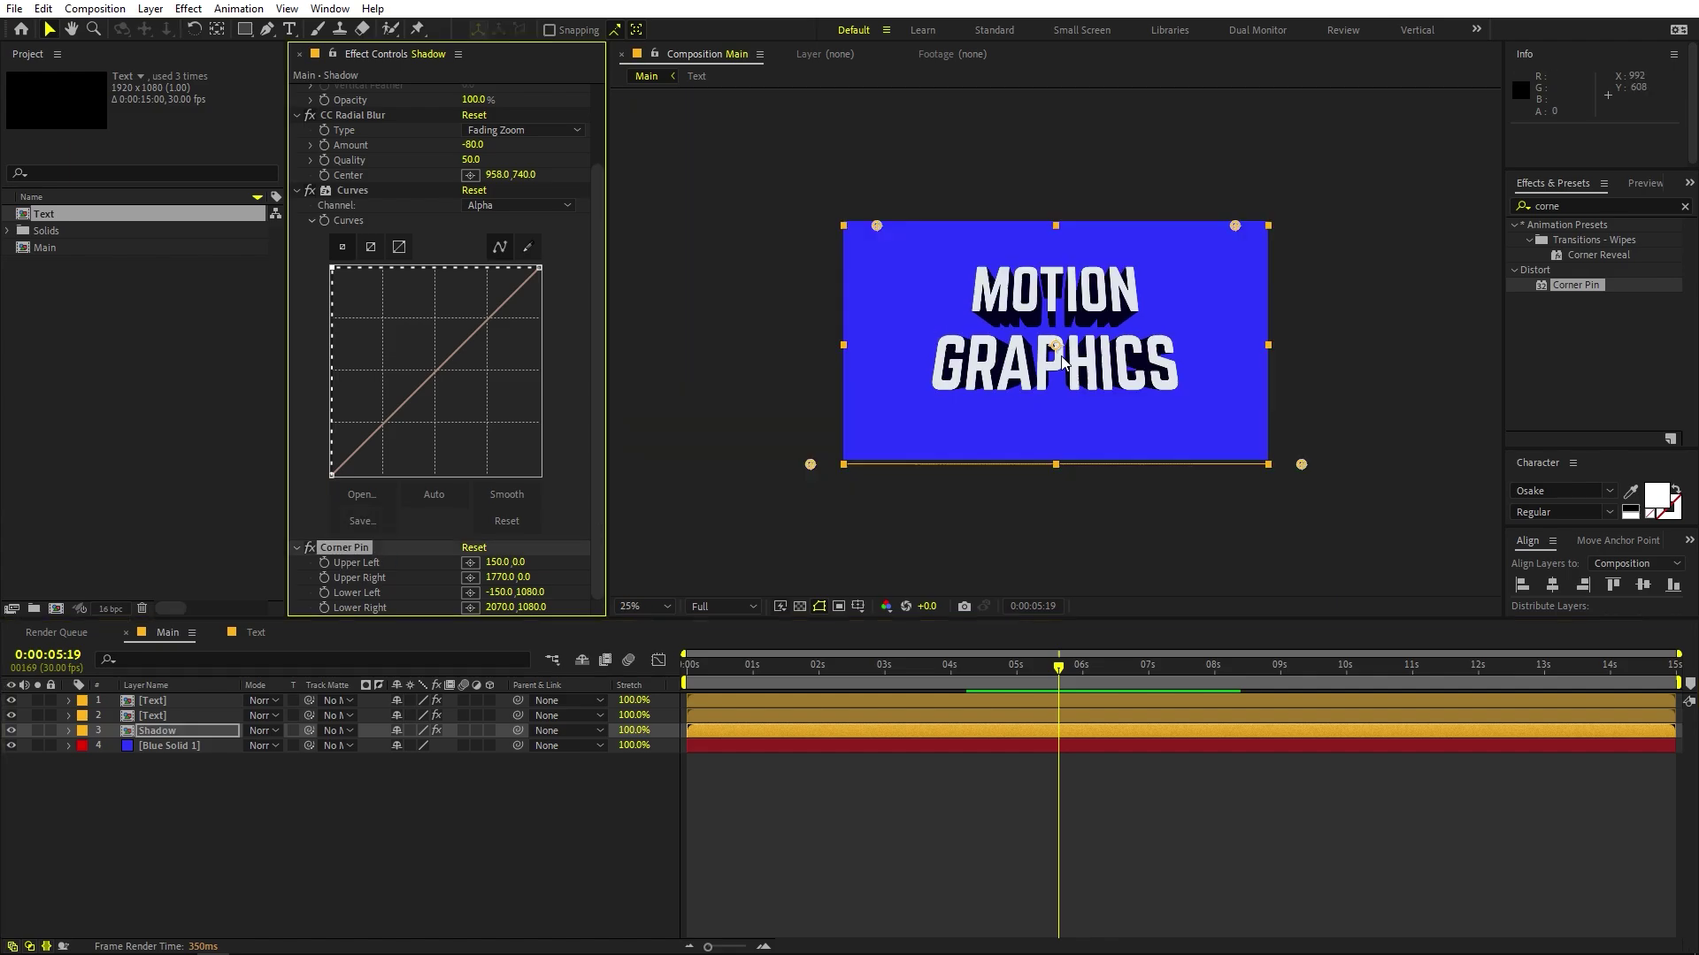
scroll(1094, 231, "down", 1)
scroll(1095, 232, "up", 1)
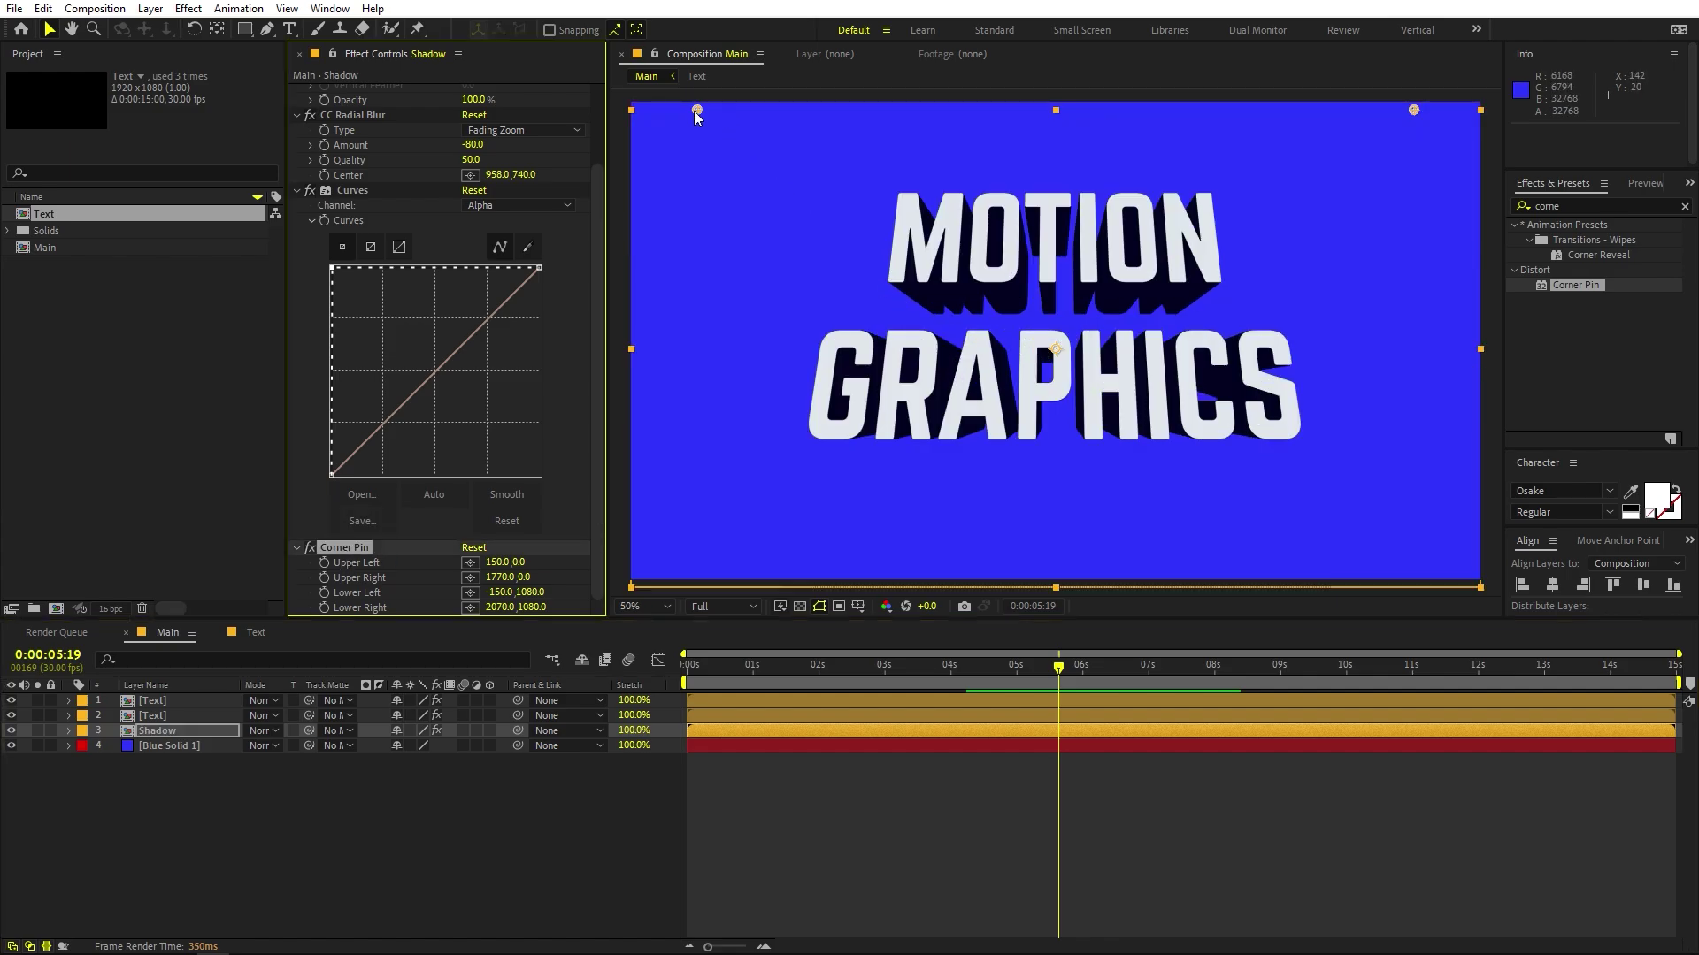
left_click_drag(697, 110, 700, 379)
left_click(525, 563)
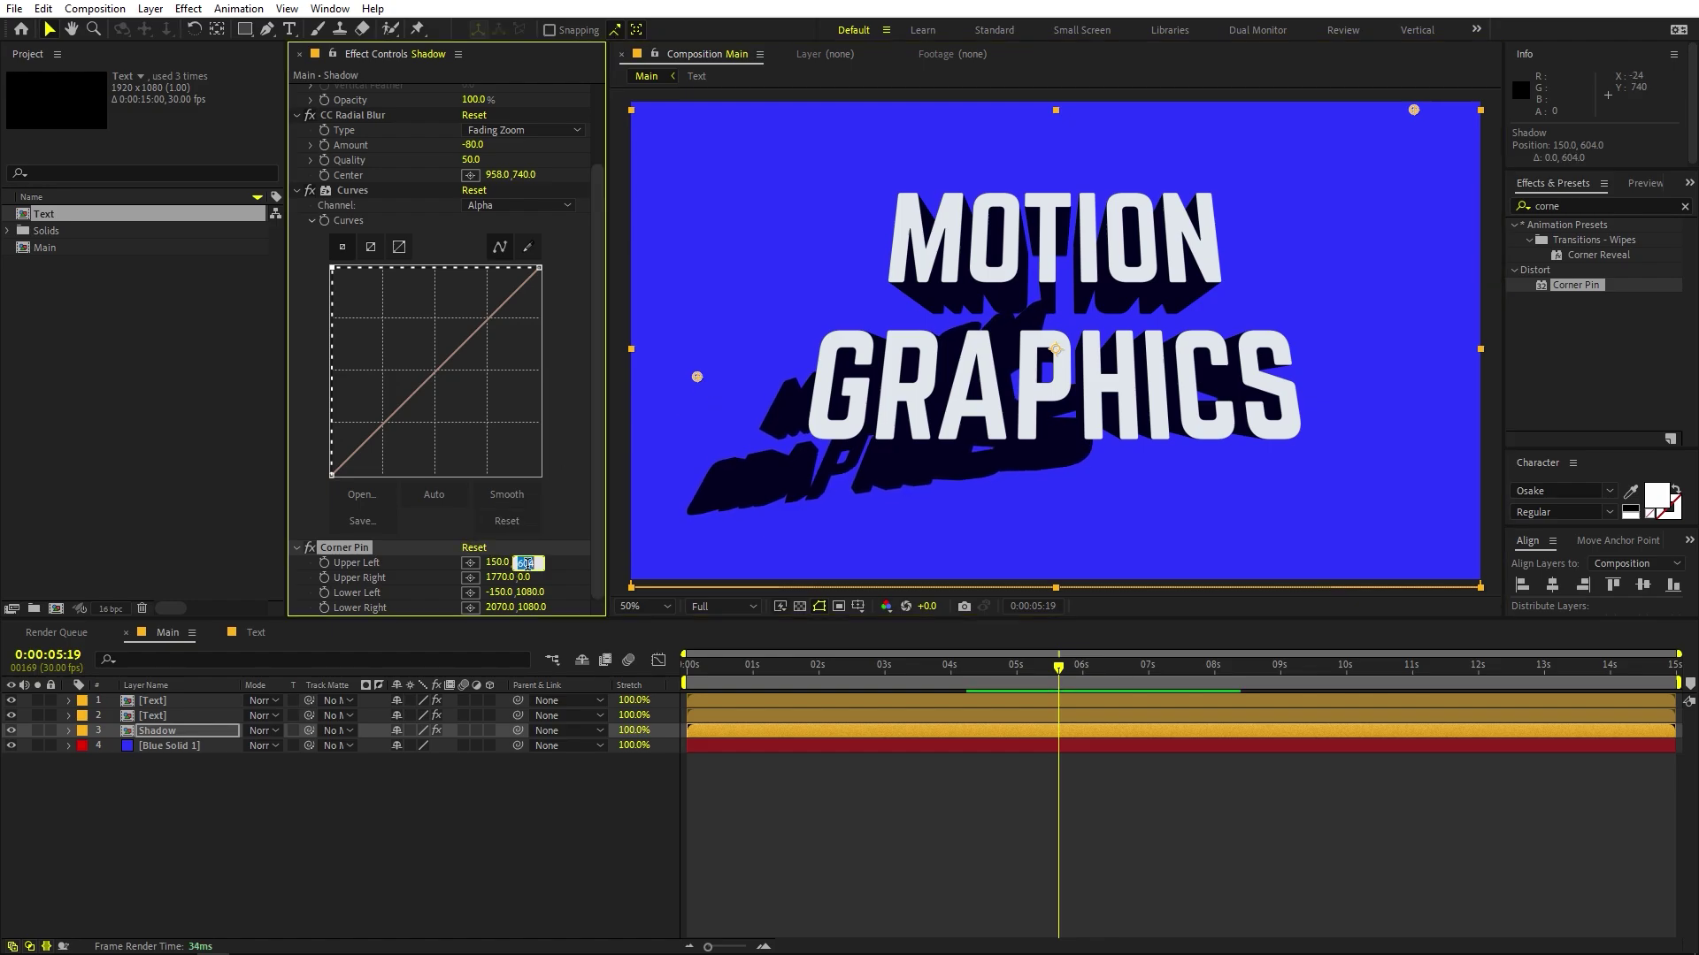
key("Return")
left_click(529, 573)
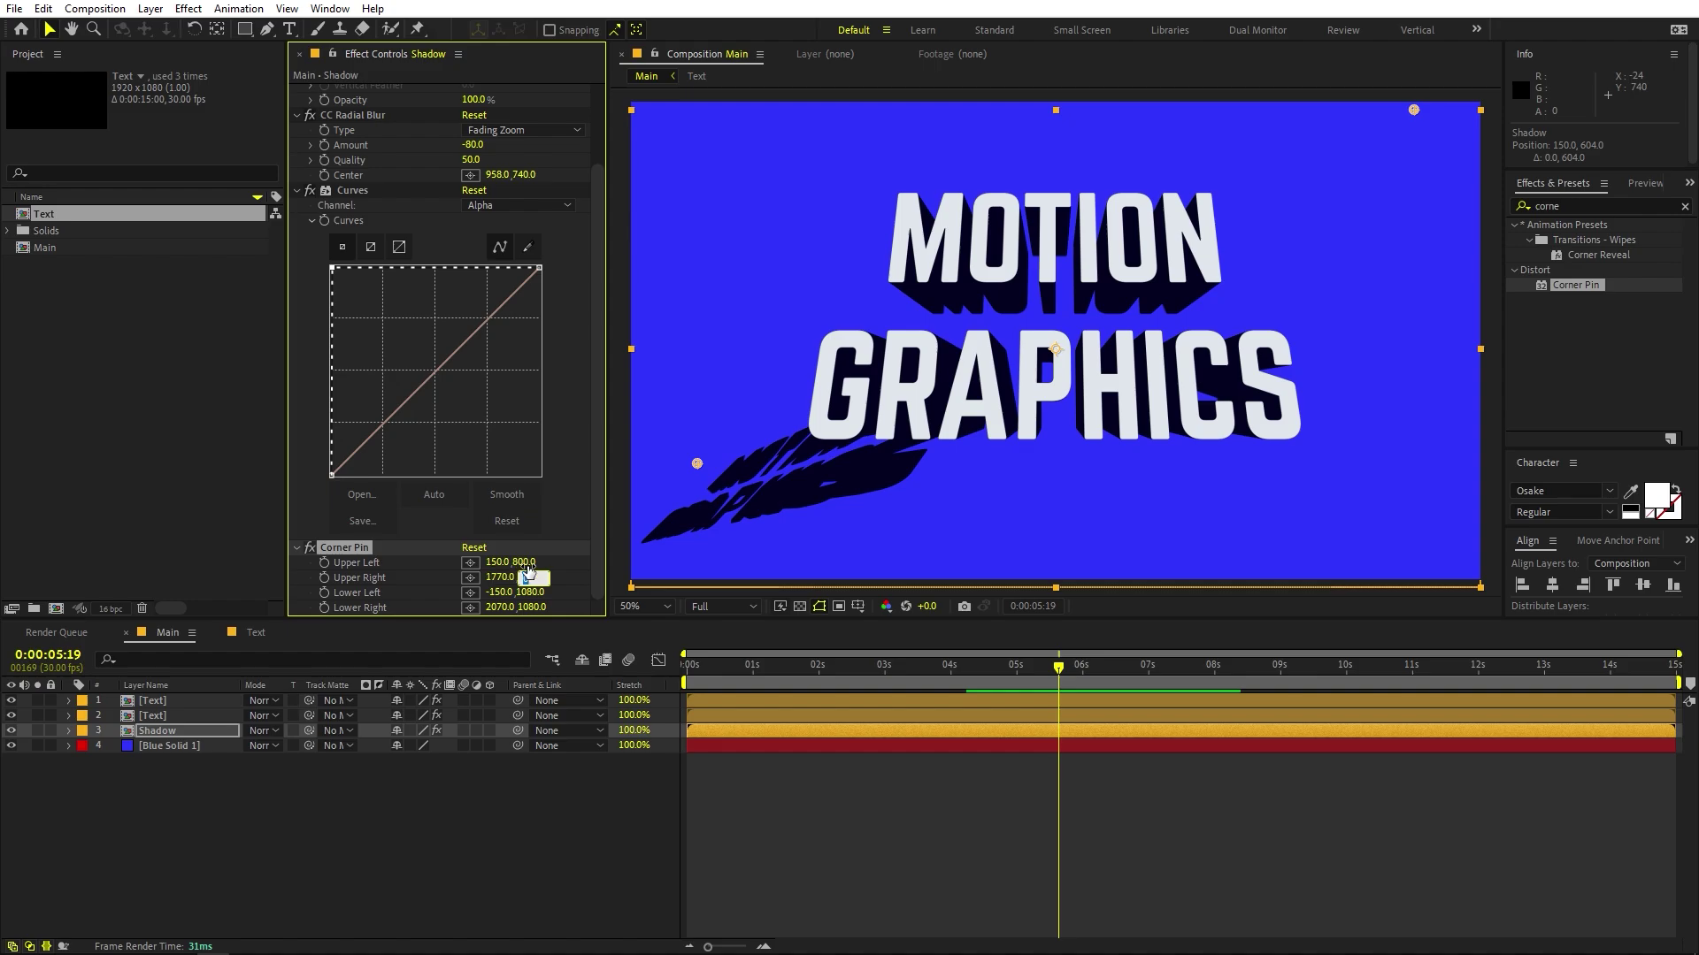
type("800")
key("Return")
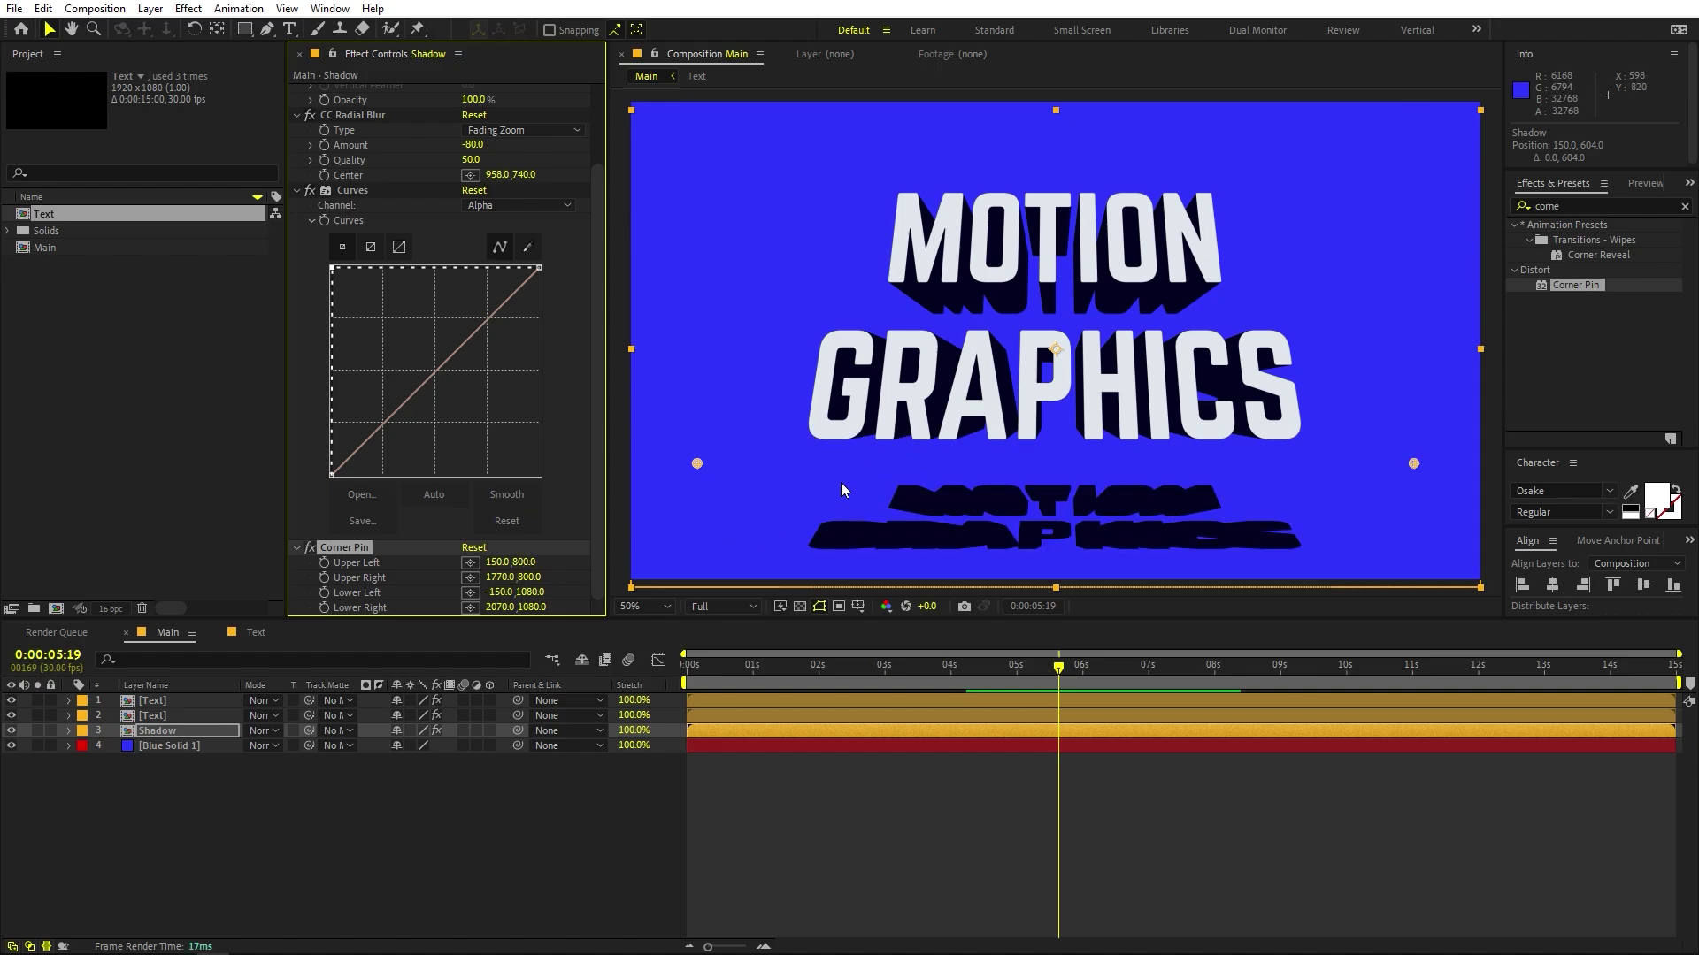
Step: Set the Y values of the Shadow layer's Lower Left and Lower Right Corner Pin points to 950
key("h")
left_click_drag(882, 470, 941, 375)
key("v")
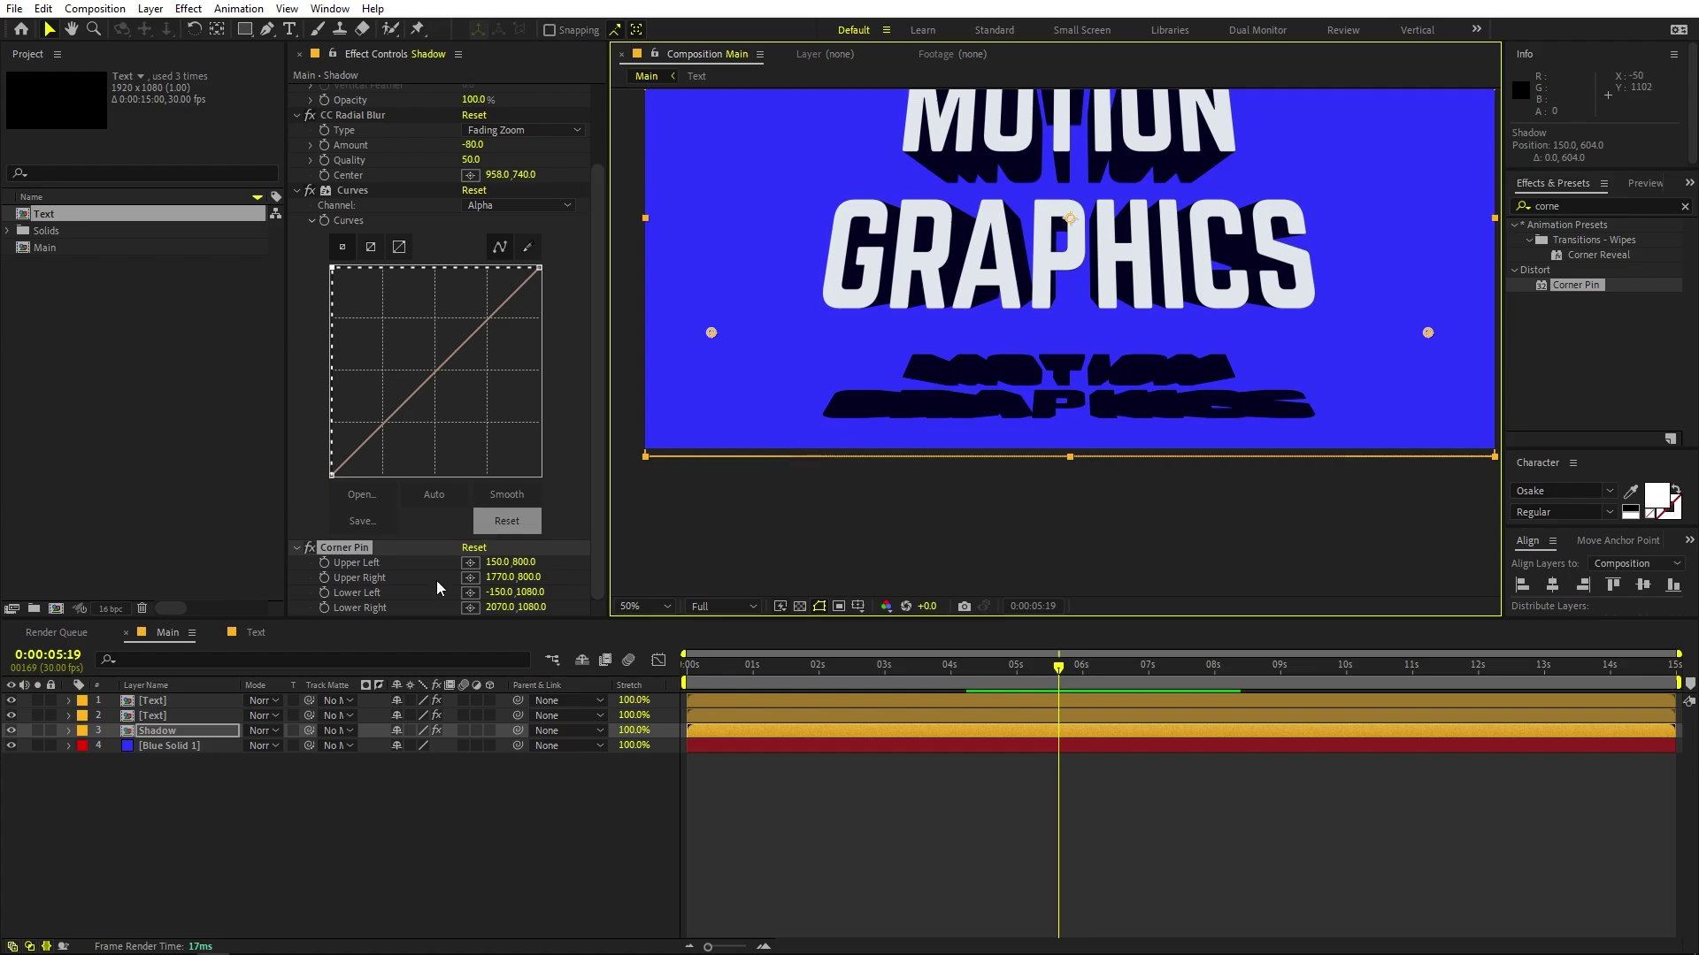
left_click_drag(531, 601, 492, 594)
key("comma")
left_click(522, 594)
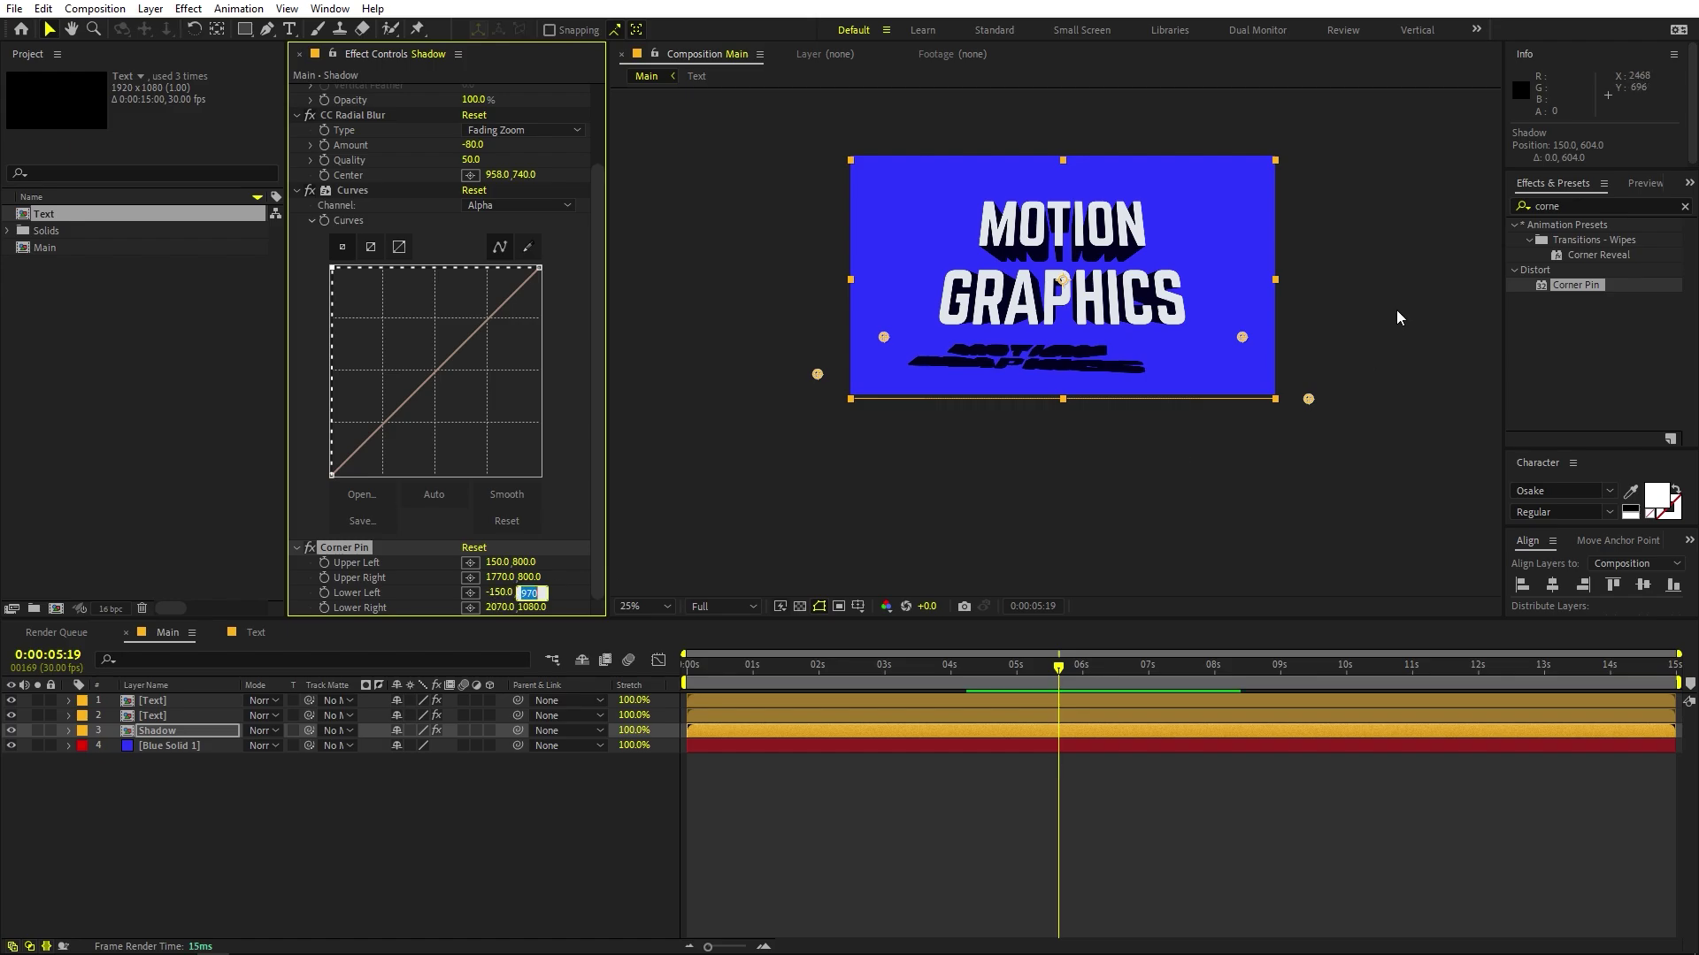
type("950")
key("Return")
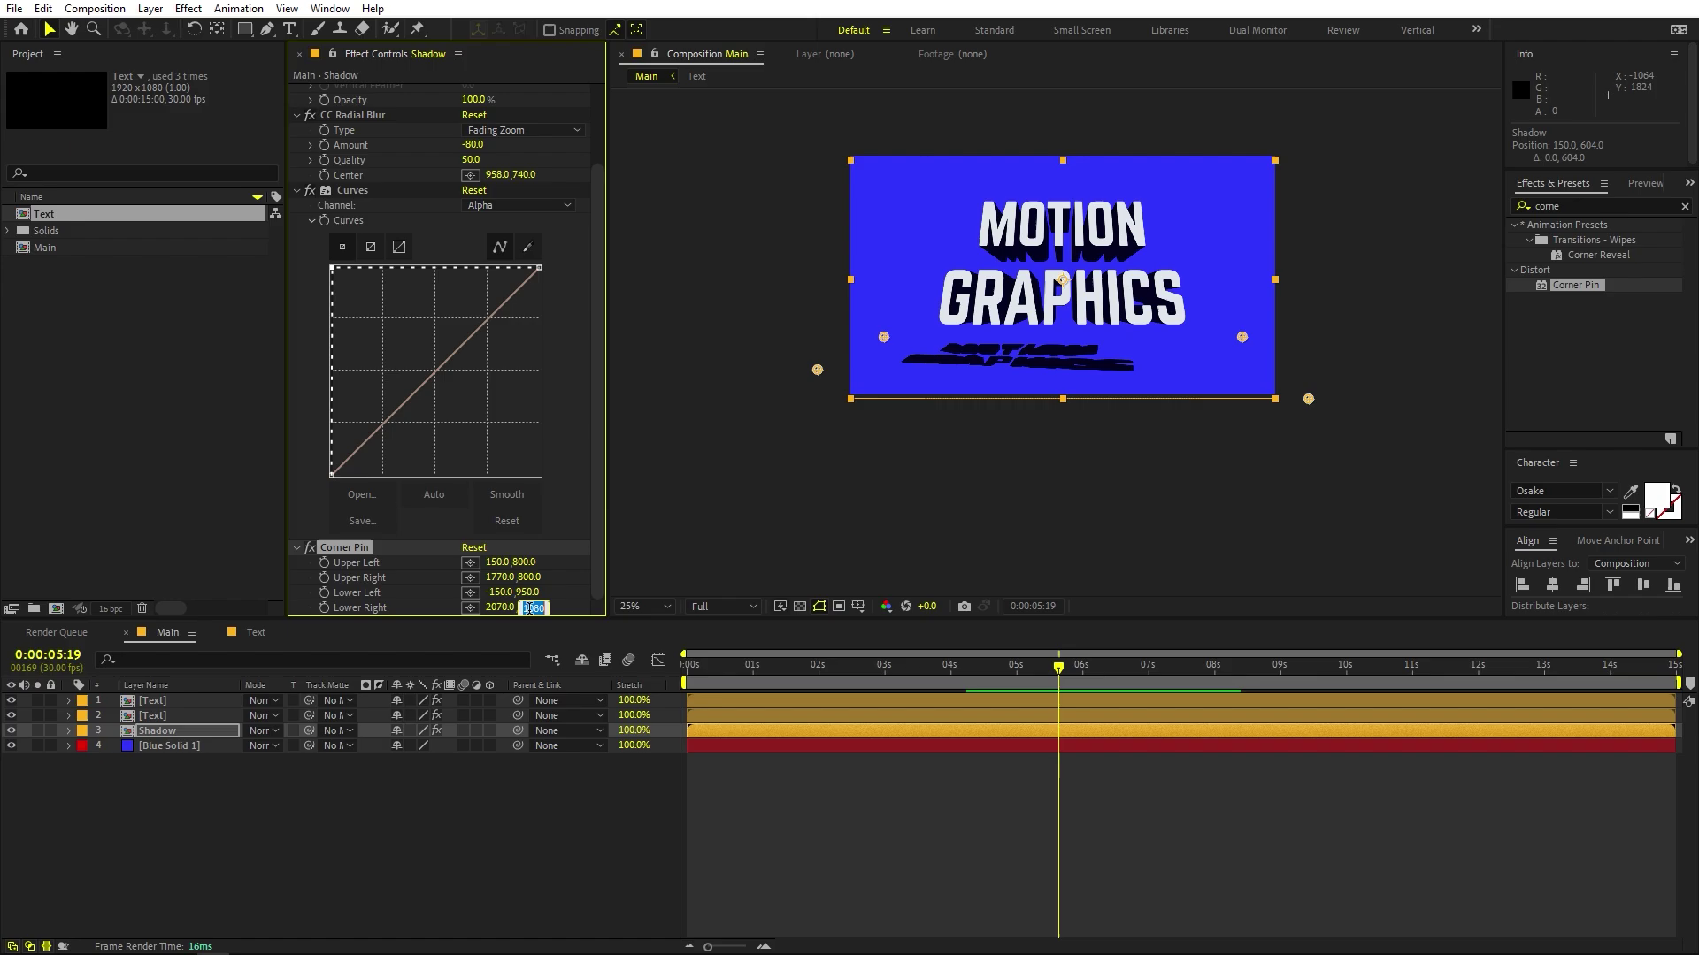
type("950")
key("Return")
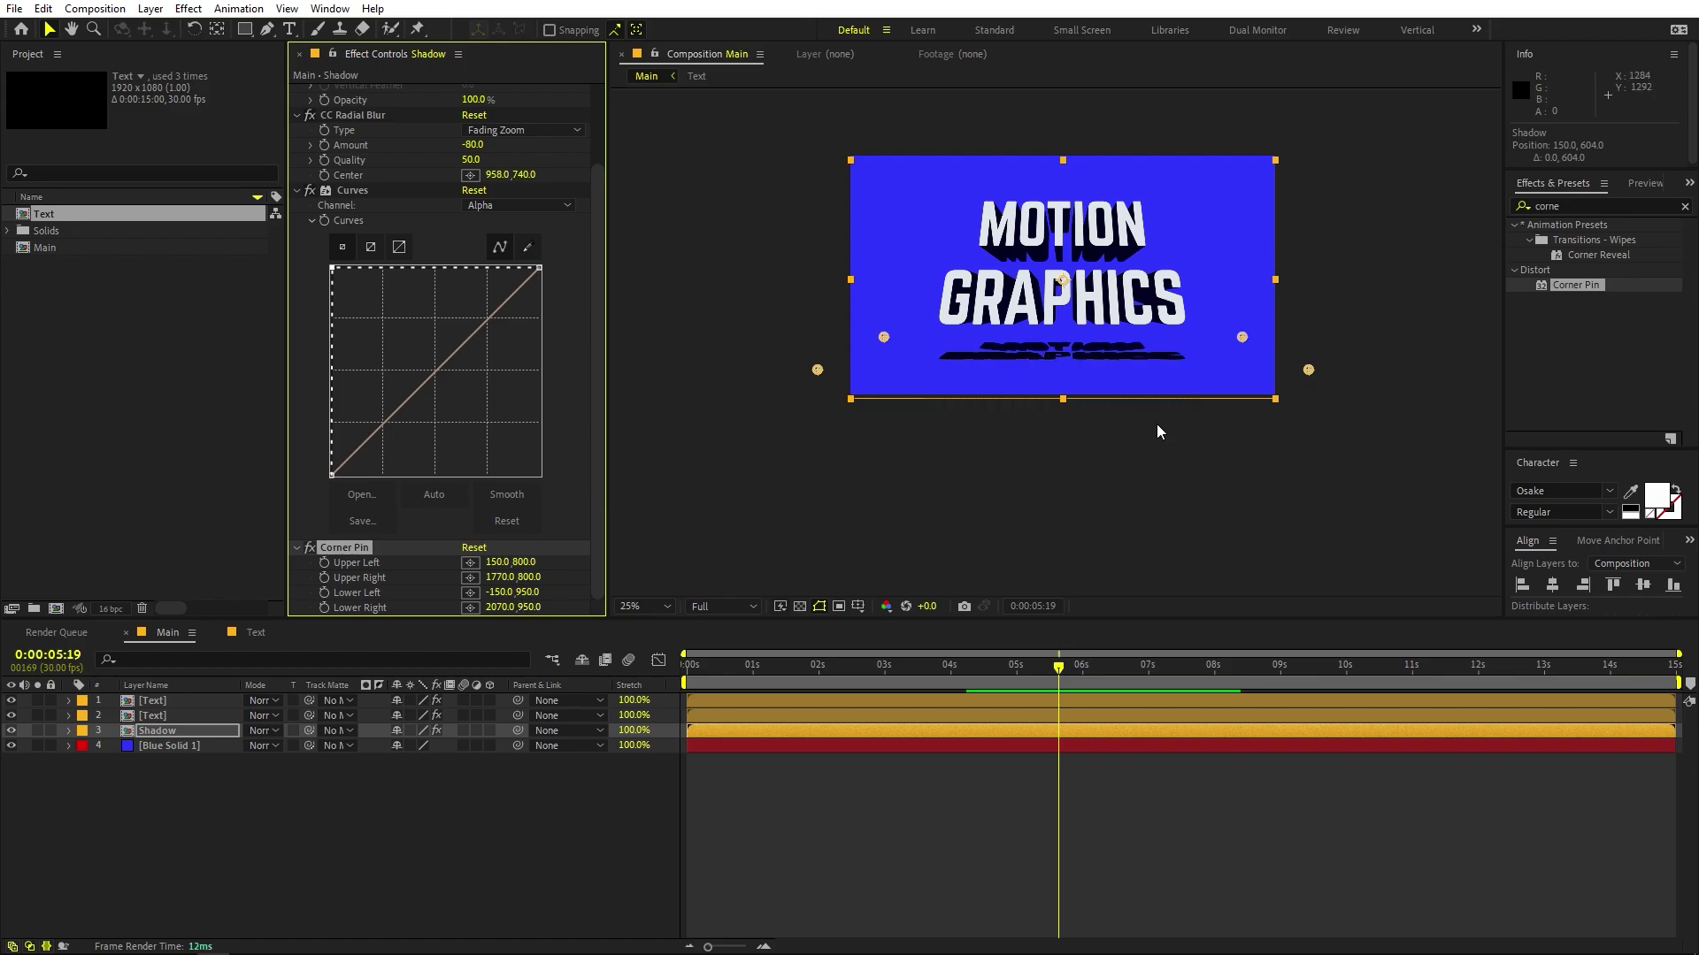
Step: Scale the Shadow layer up to 113.5% and fit the composition in the viewer
key("period")
key("s")
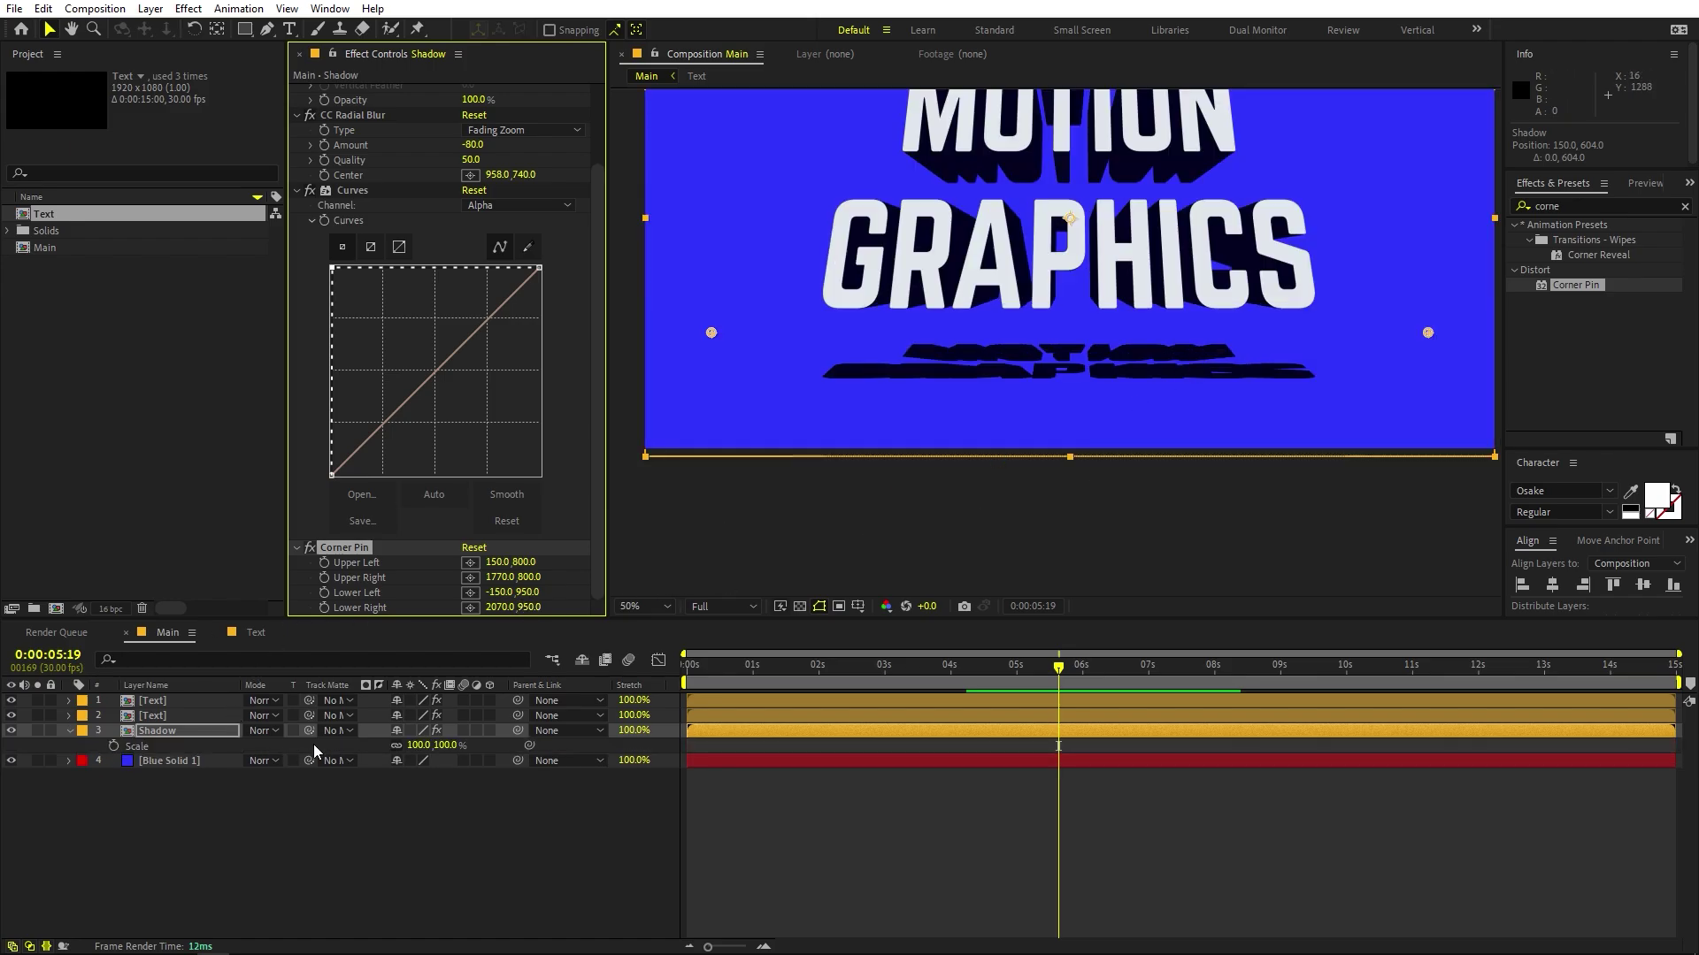
left_click_drag(419, 751, 544, 756)
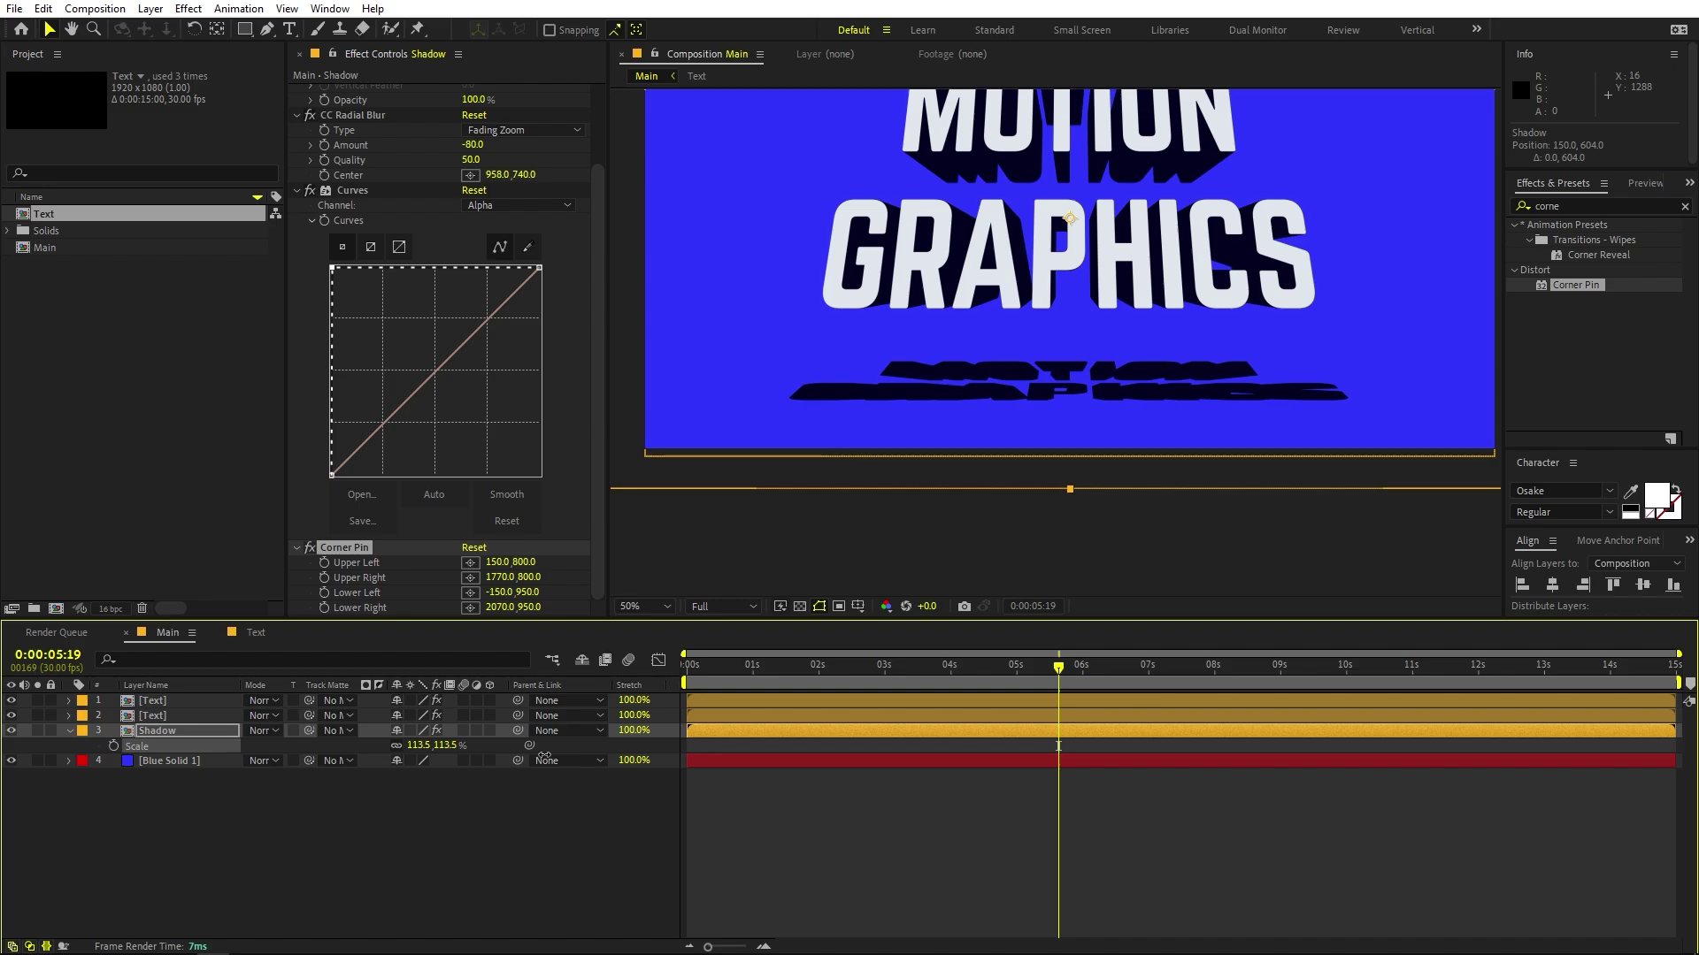
left_click(644, 606)
left_click(651, 644)
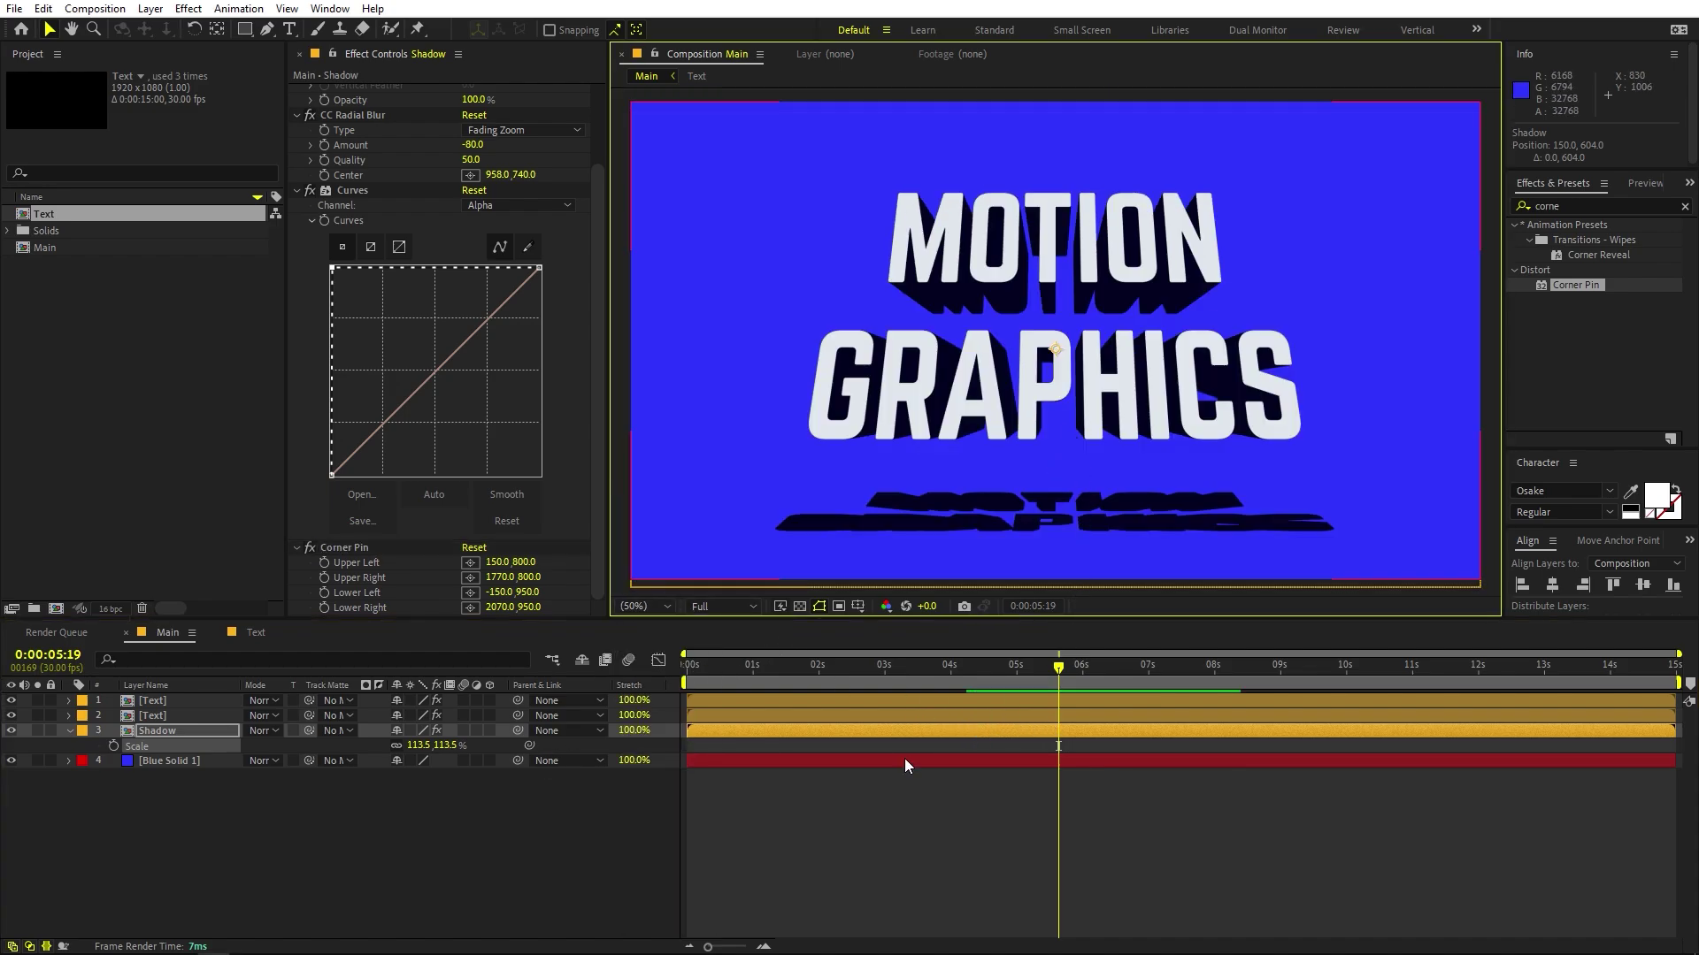
Step: Select both Text layers above the Shadow layer and nudge them up about 40 px
left_click(899, 718)
left_click(901, 704, "shift")
key("shift+Up")
key("shift+Up")
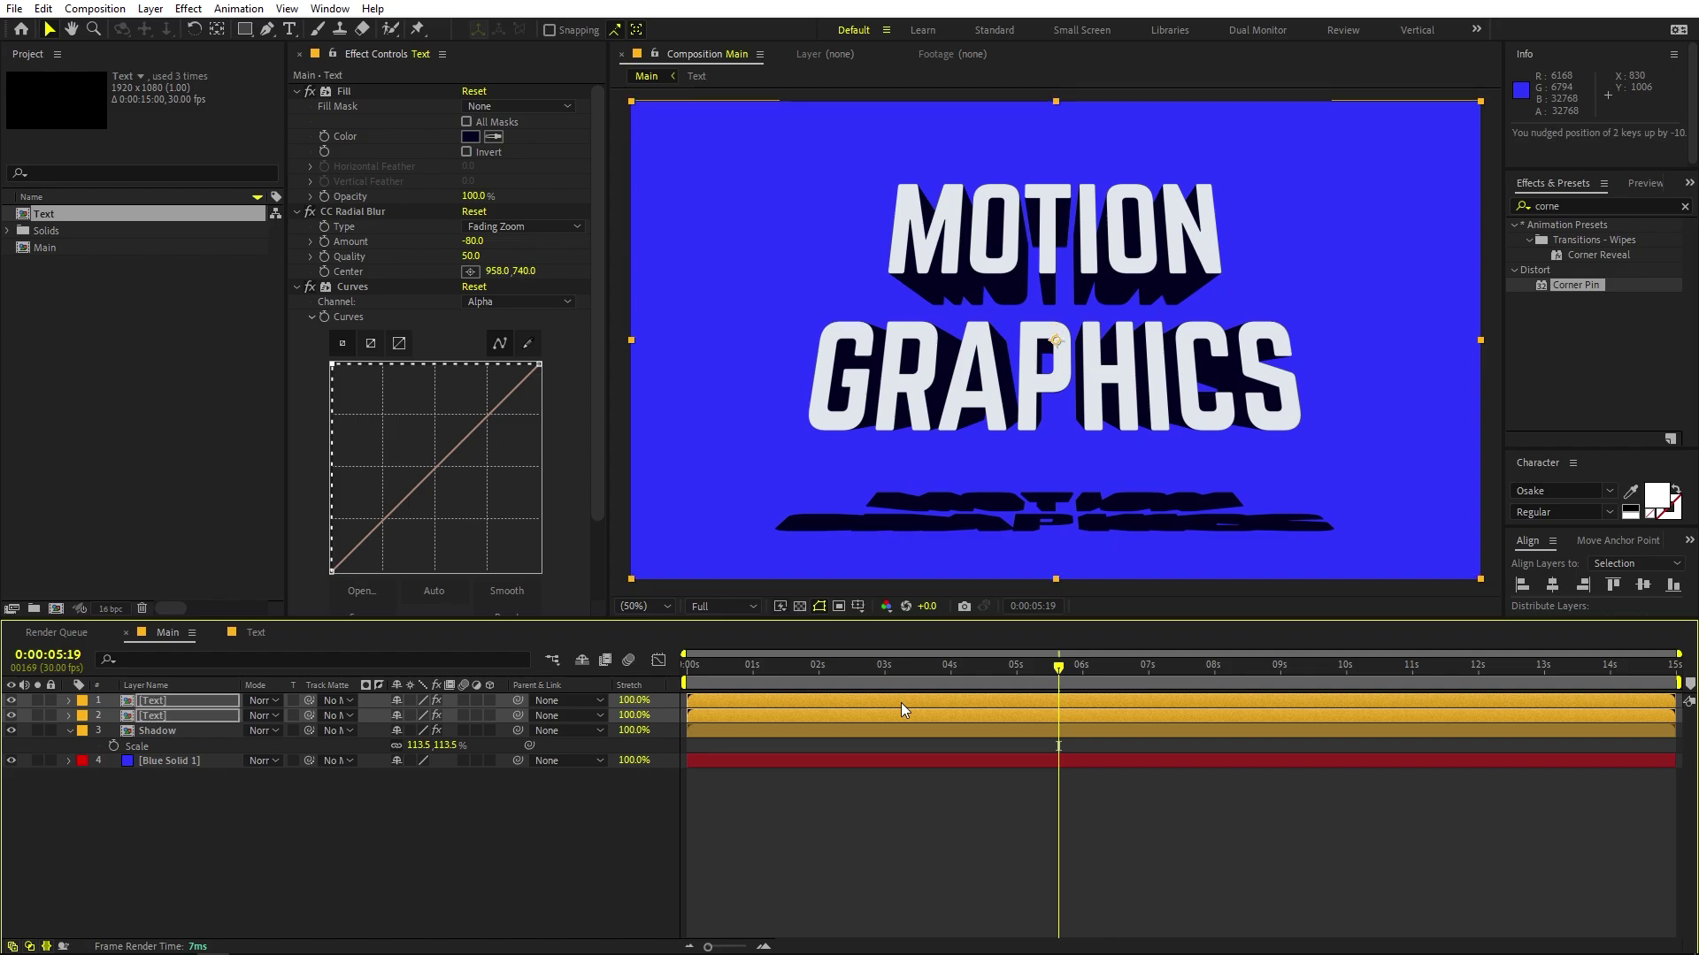
Step: Nudge the Shadow layer up about 80 px, closer beneath the text
left_click(922, 739)
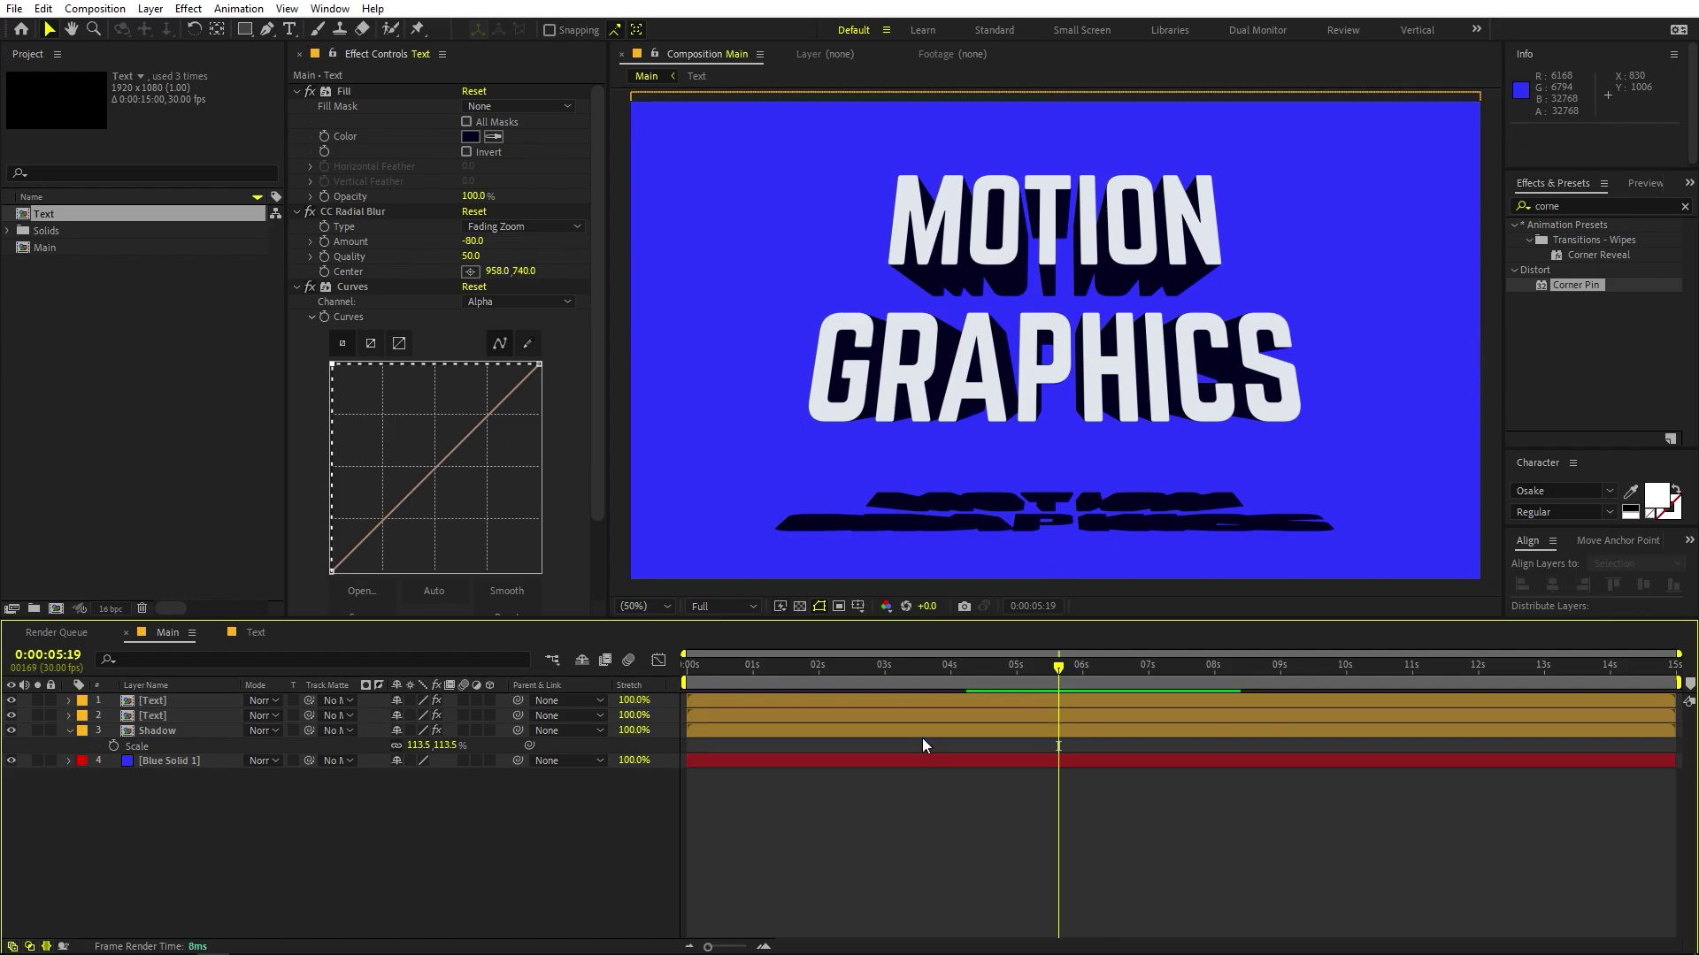
left_click(925, 736)
key("shift+Up")
key("shift+Up")
key("shift+Up")
key("shift+Up")
key("shift+Up")
key("shift+Up")
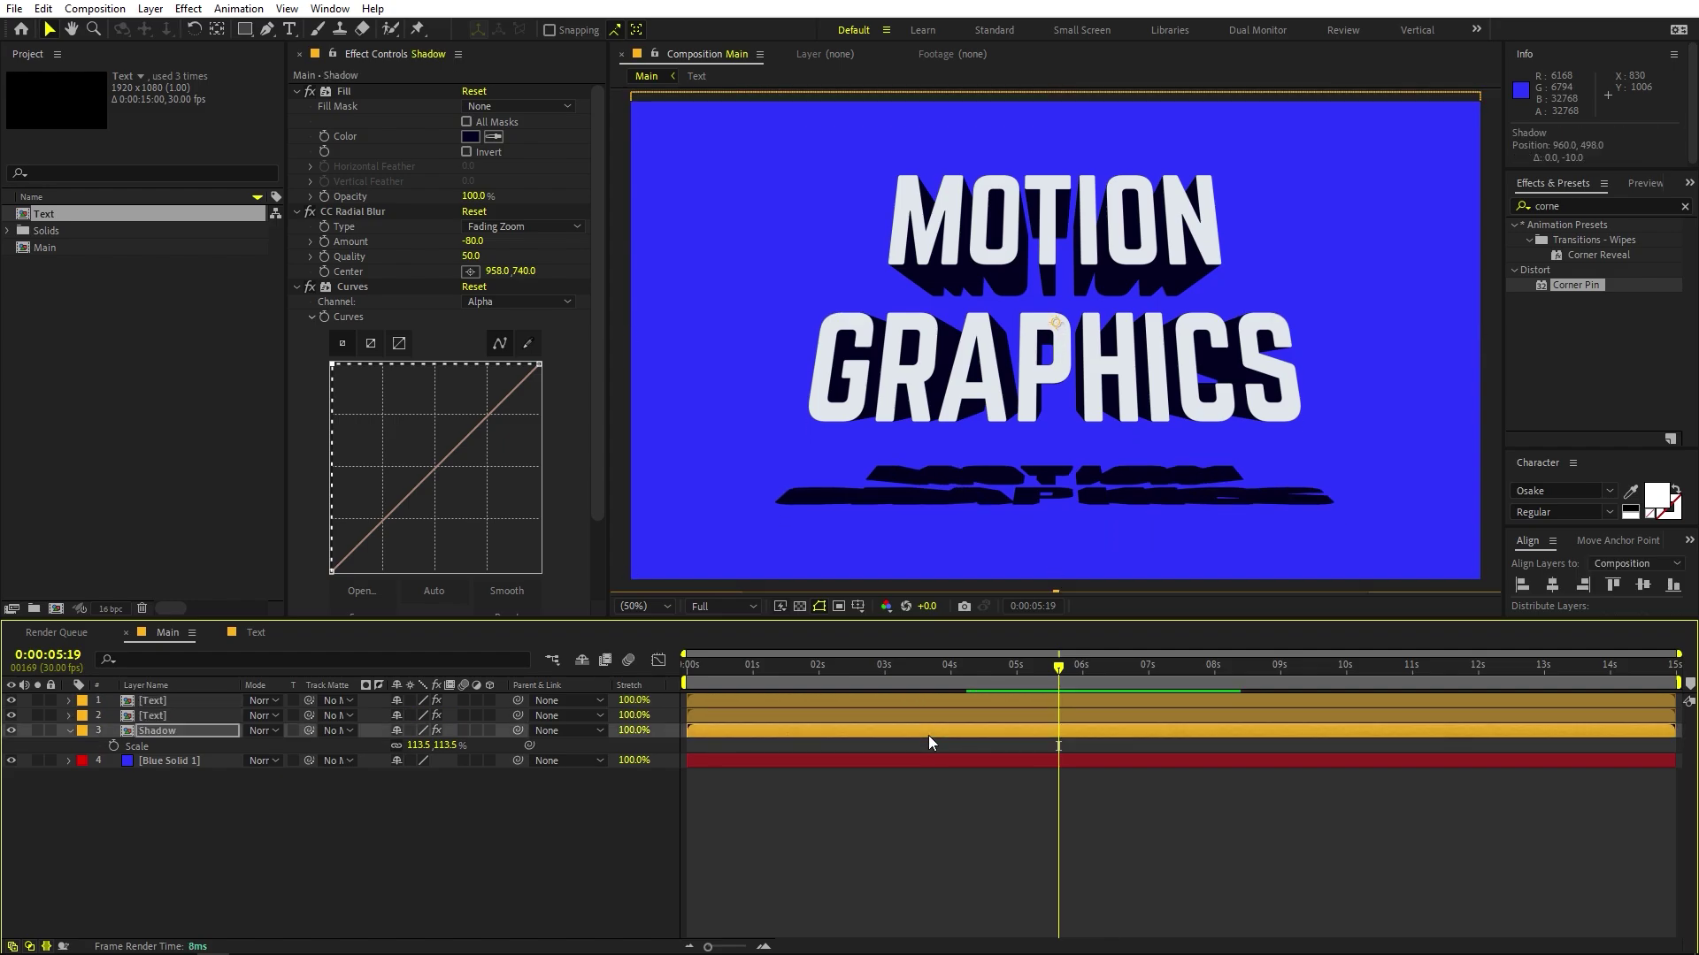
key("shift+Up")
key("shift+Up")
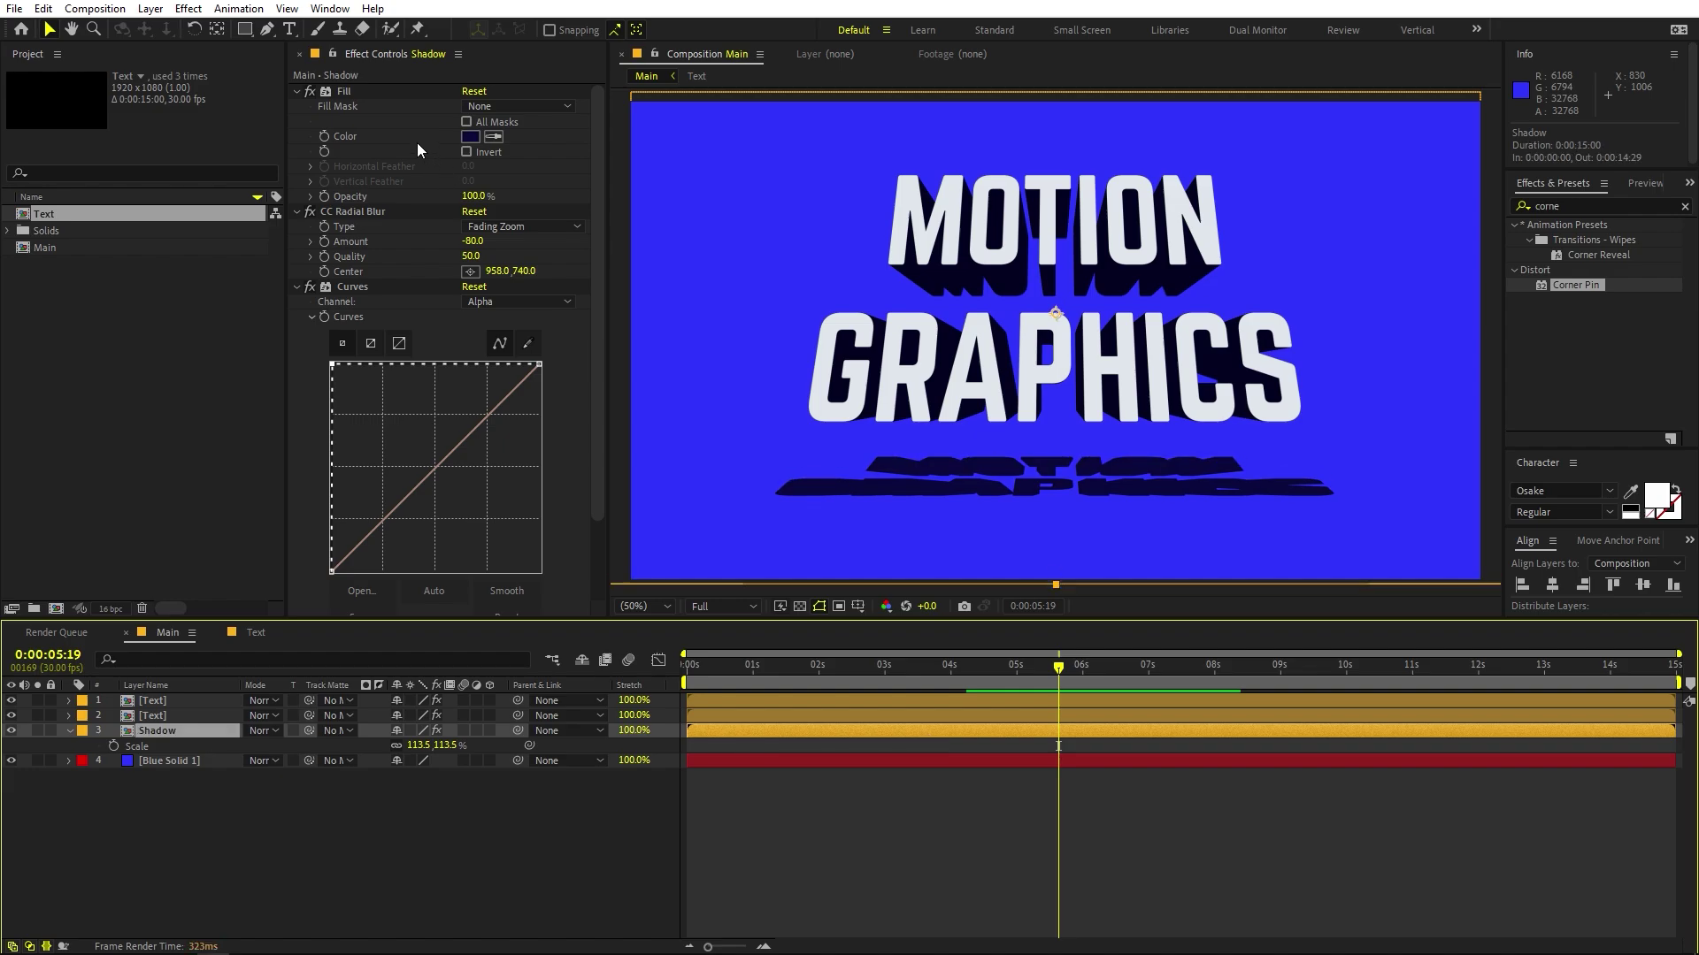
Step: Sample the background blue for the Shadow layer's Fill color and darken it to 080A59
left_click(309, 92)
left_click(309, 91)
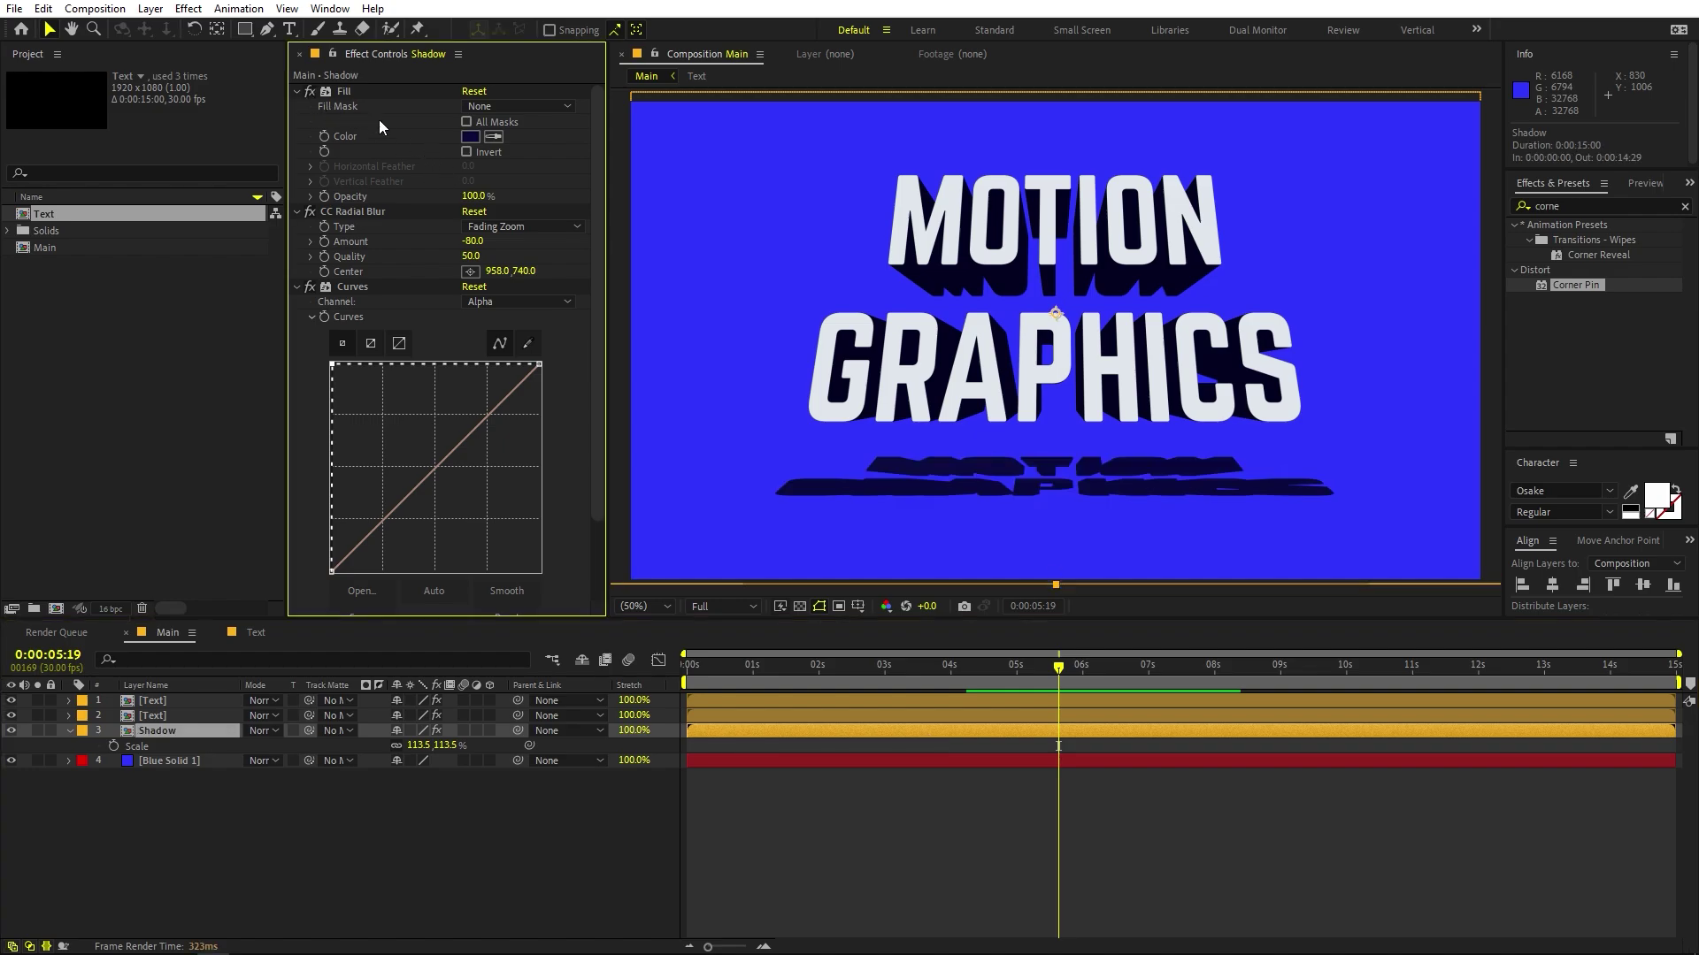
left_click(482, 139)
left_click(415, 433)
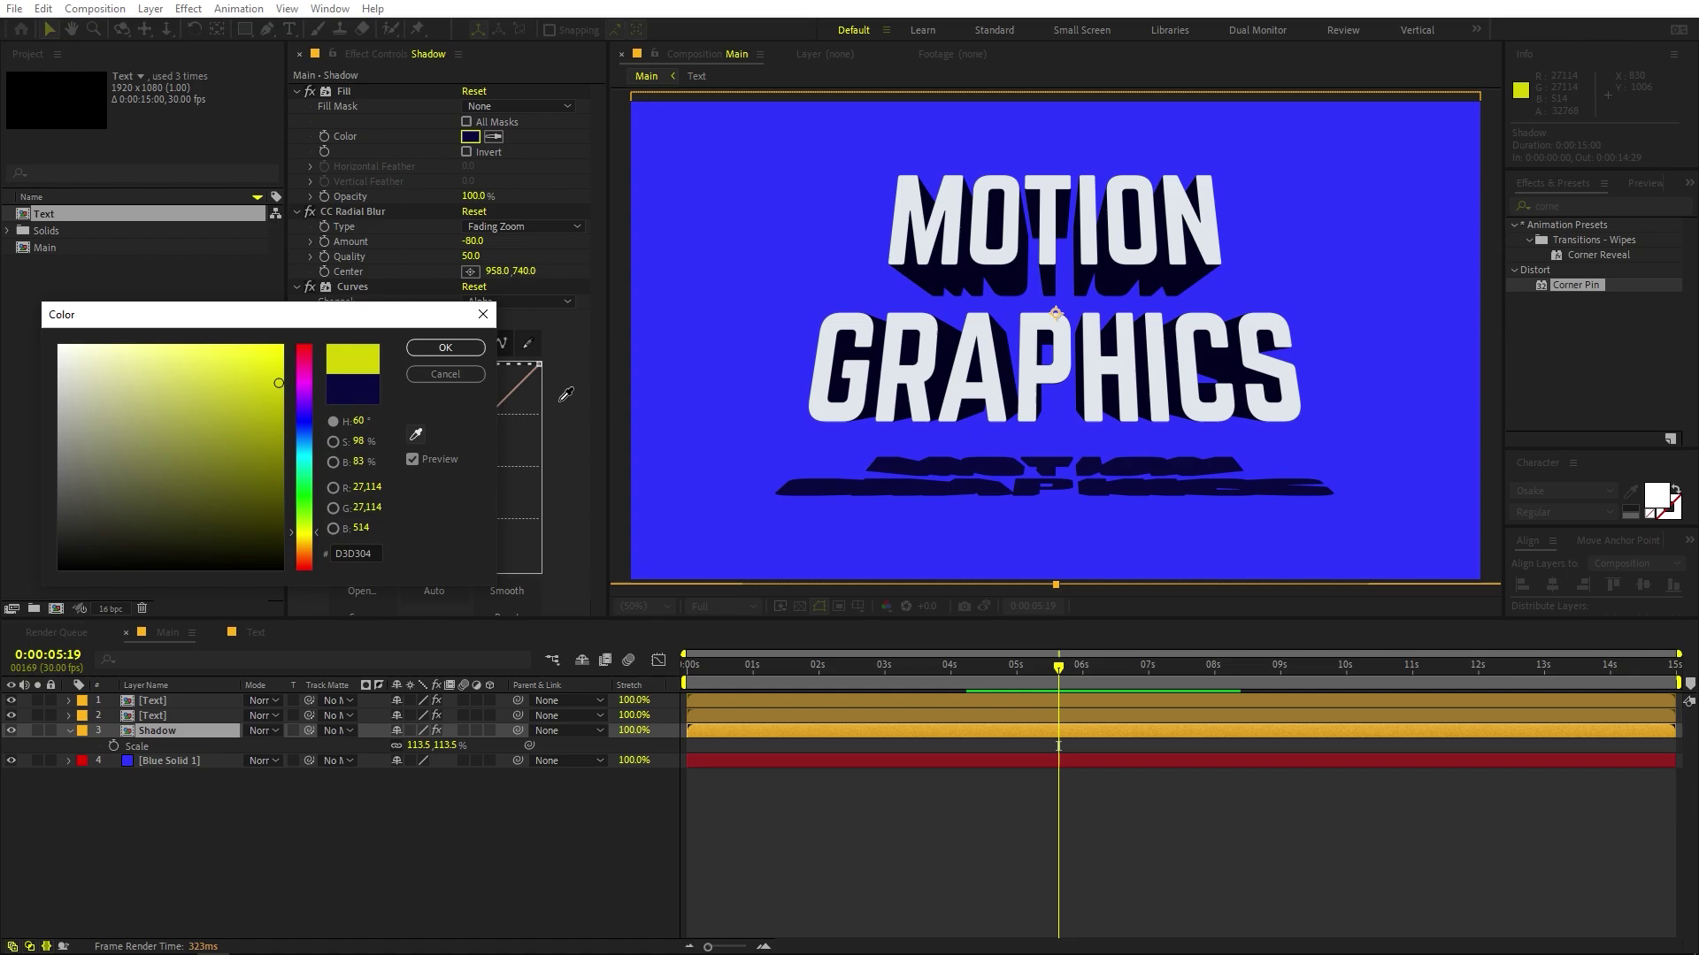
left_click(998, 546)
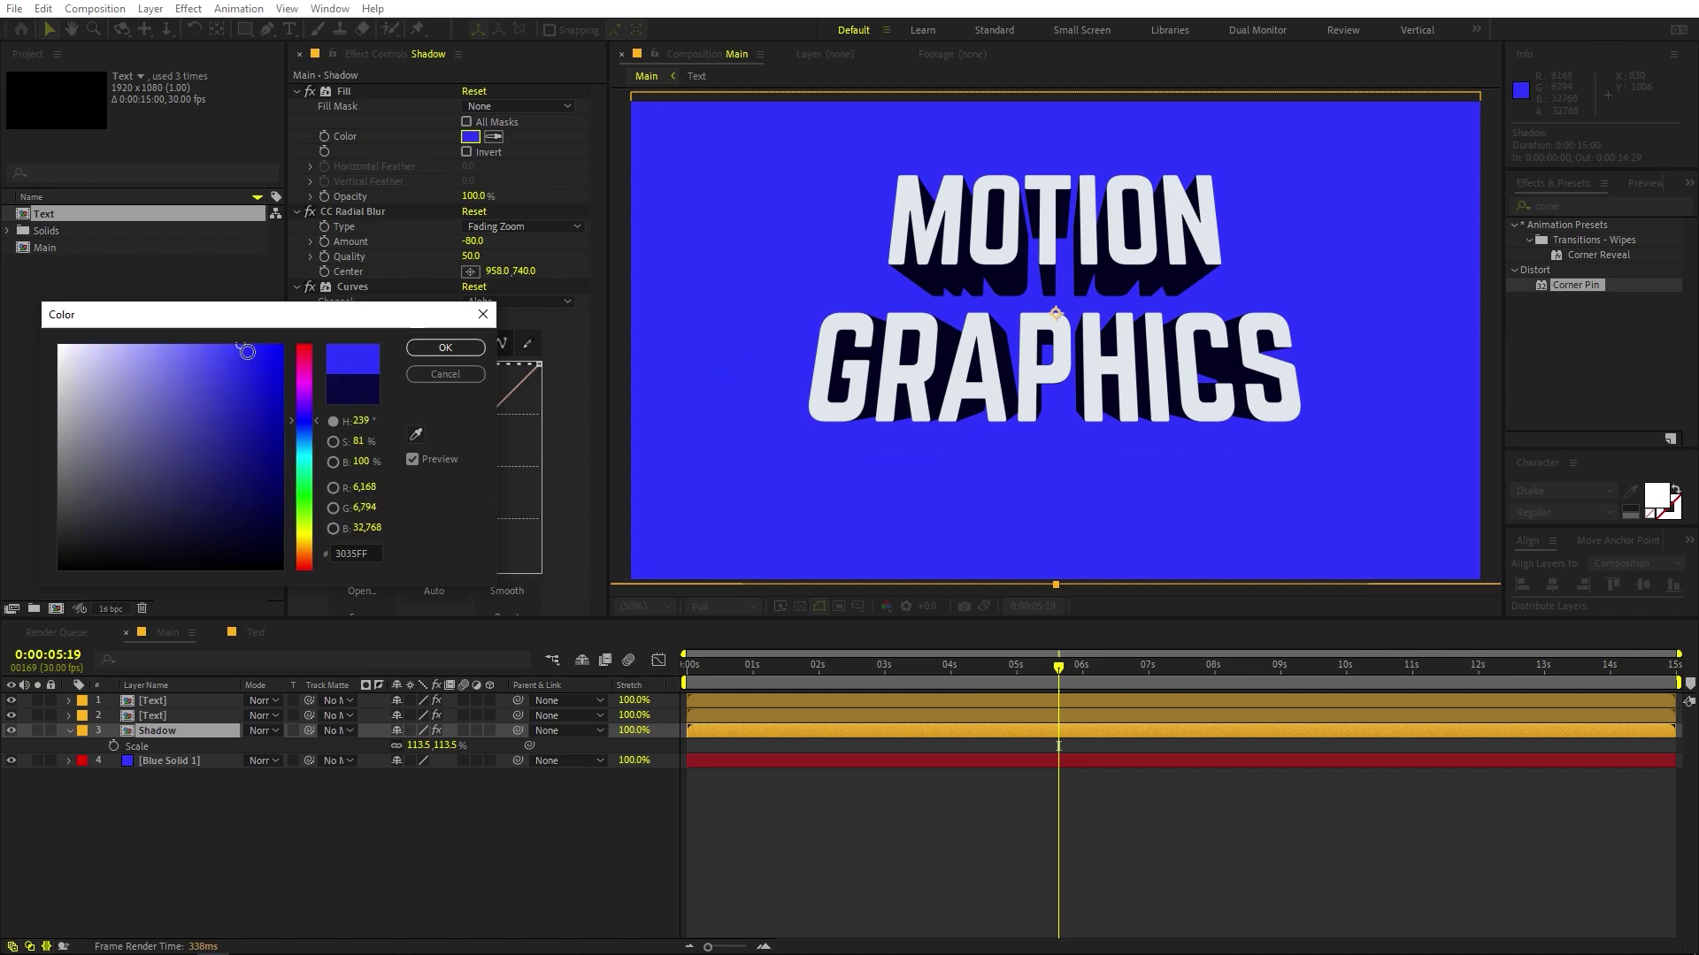
left_click_drag(247, 351, 262, 482)
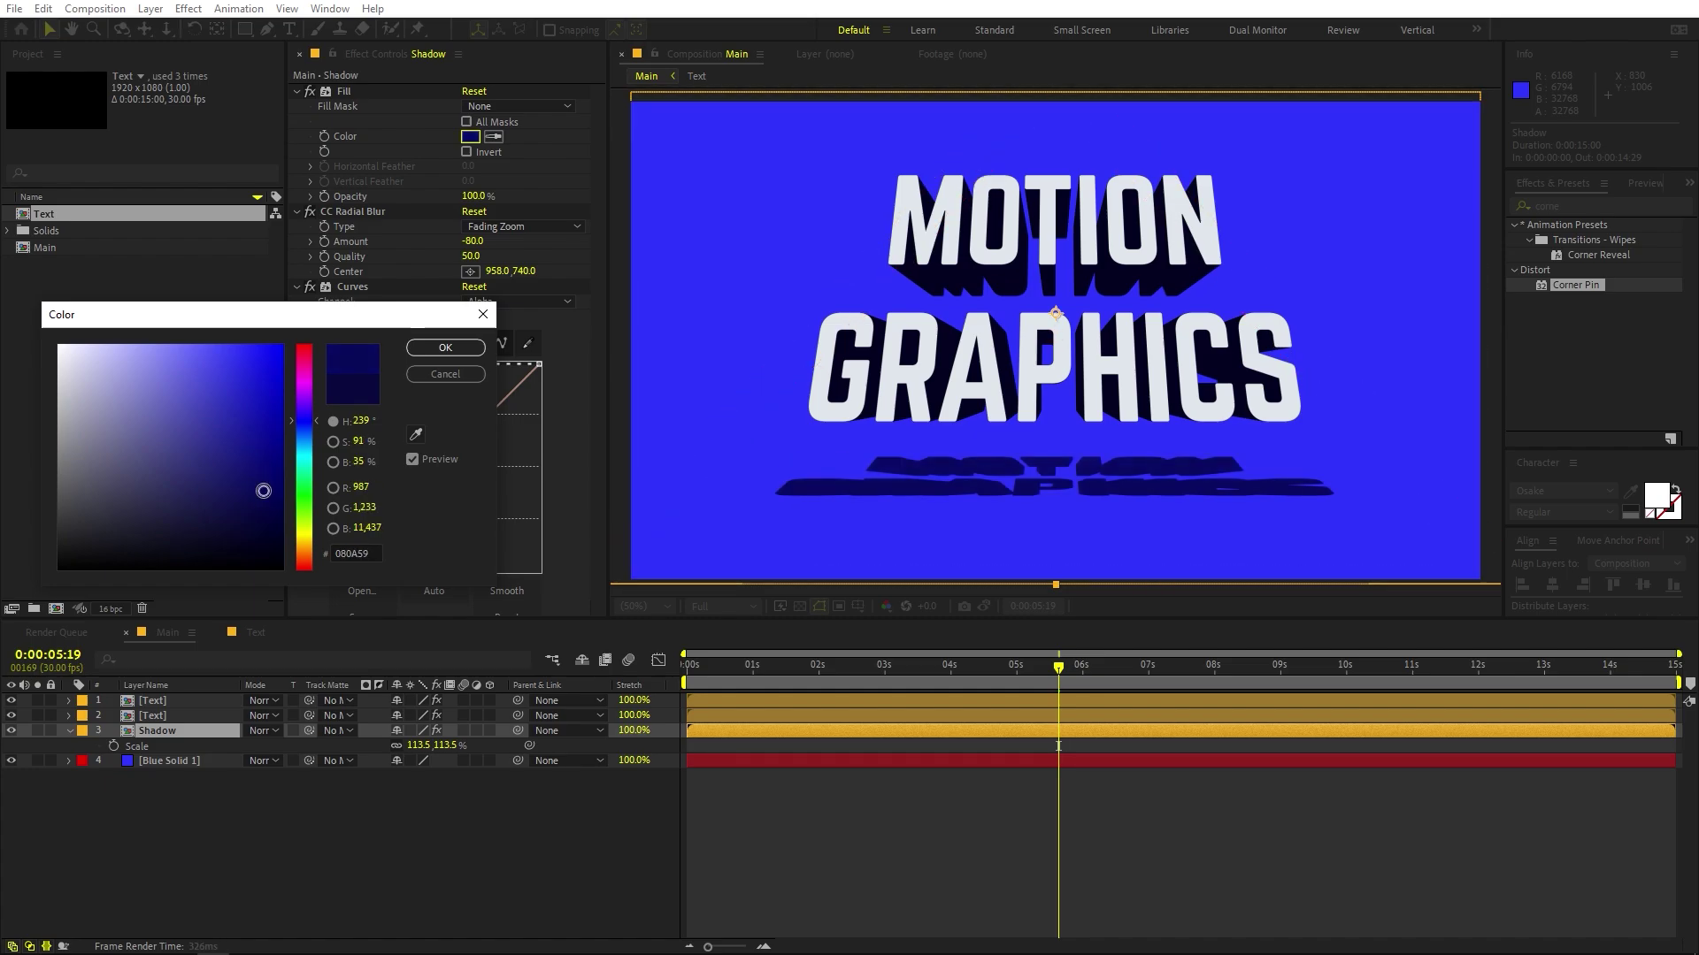
left_click(440, 349)
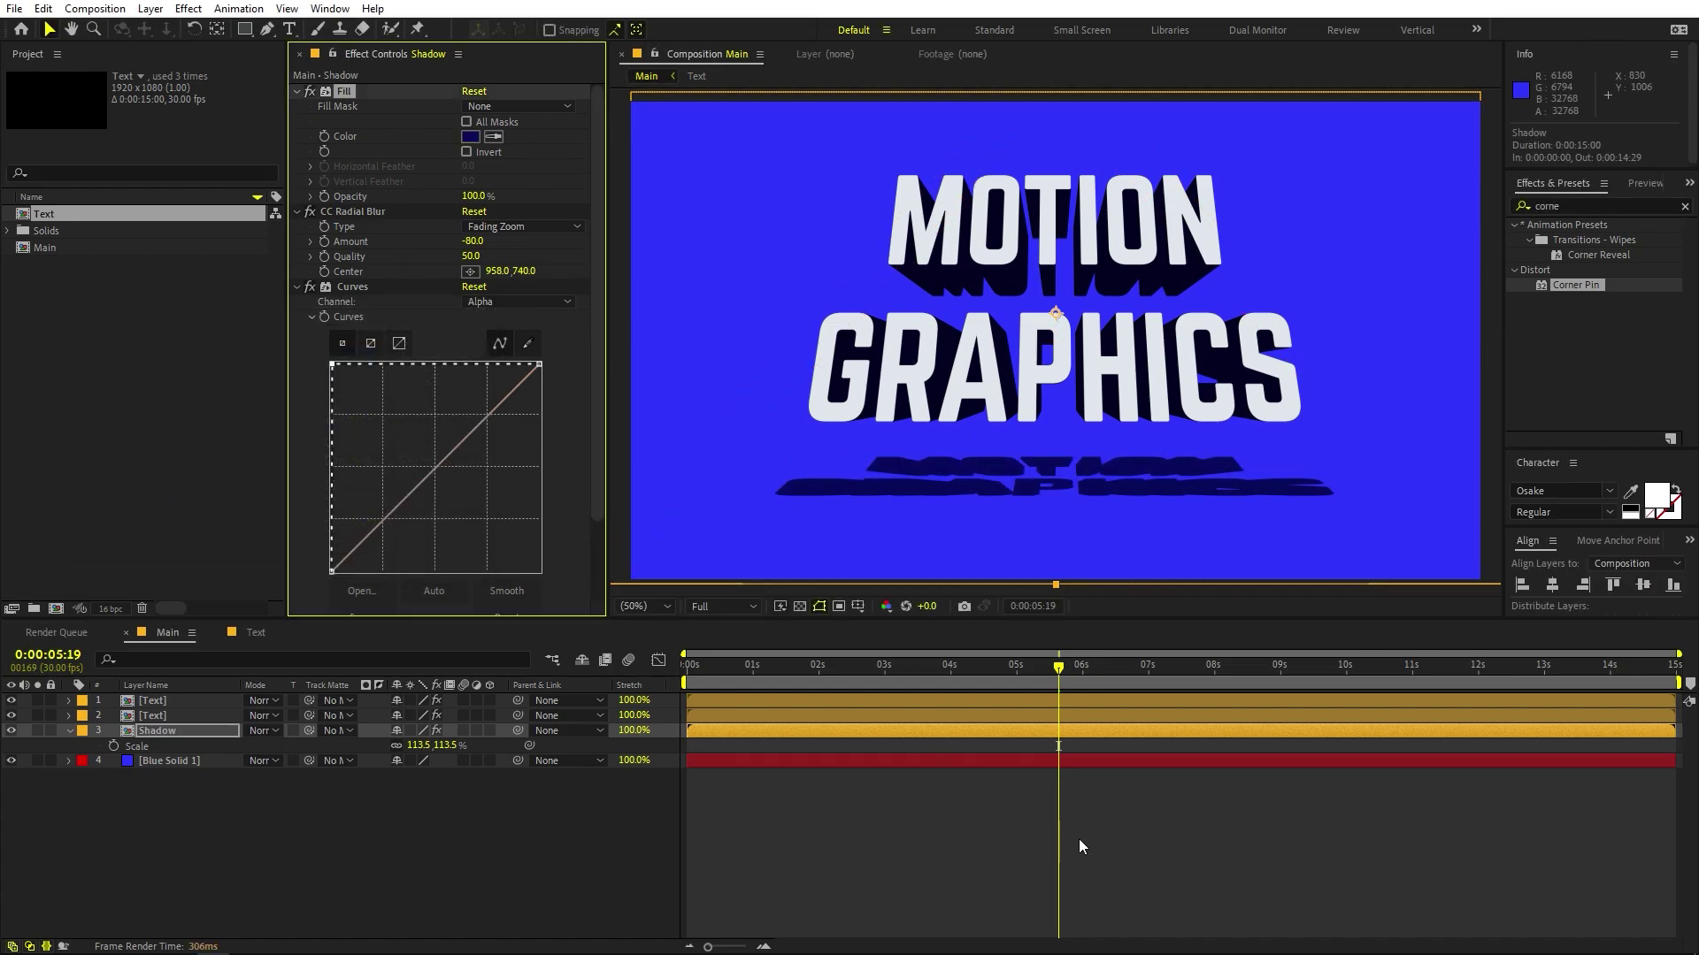
Step: Preview the Main composition from the first frame to check the recolored shadow
left_click_drag(1055, 675, 687, 675)
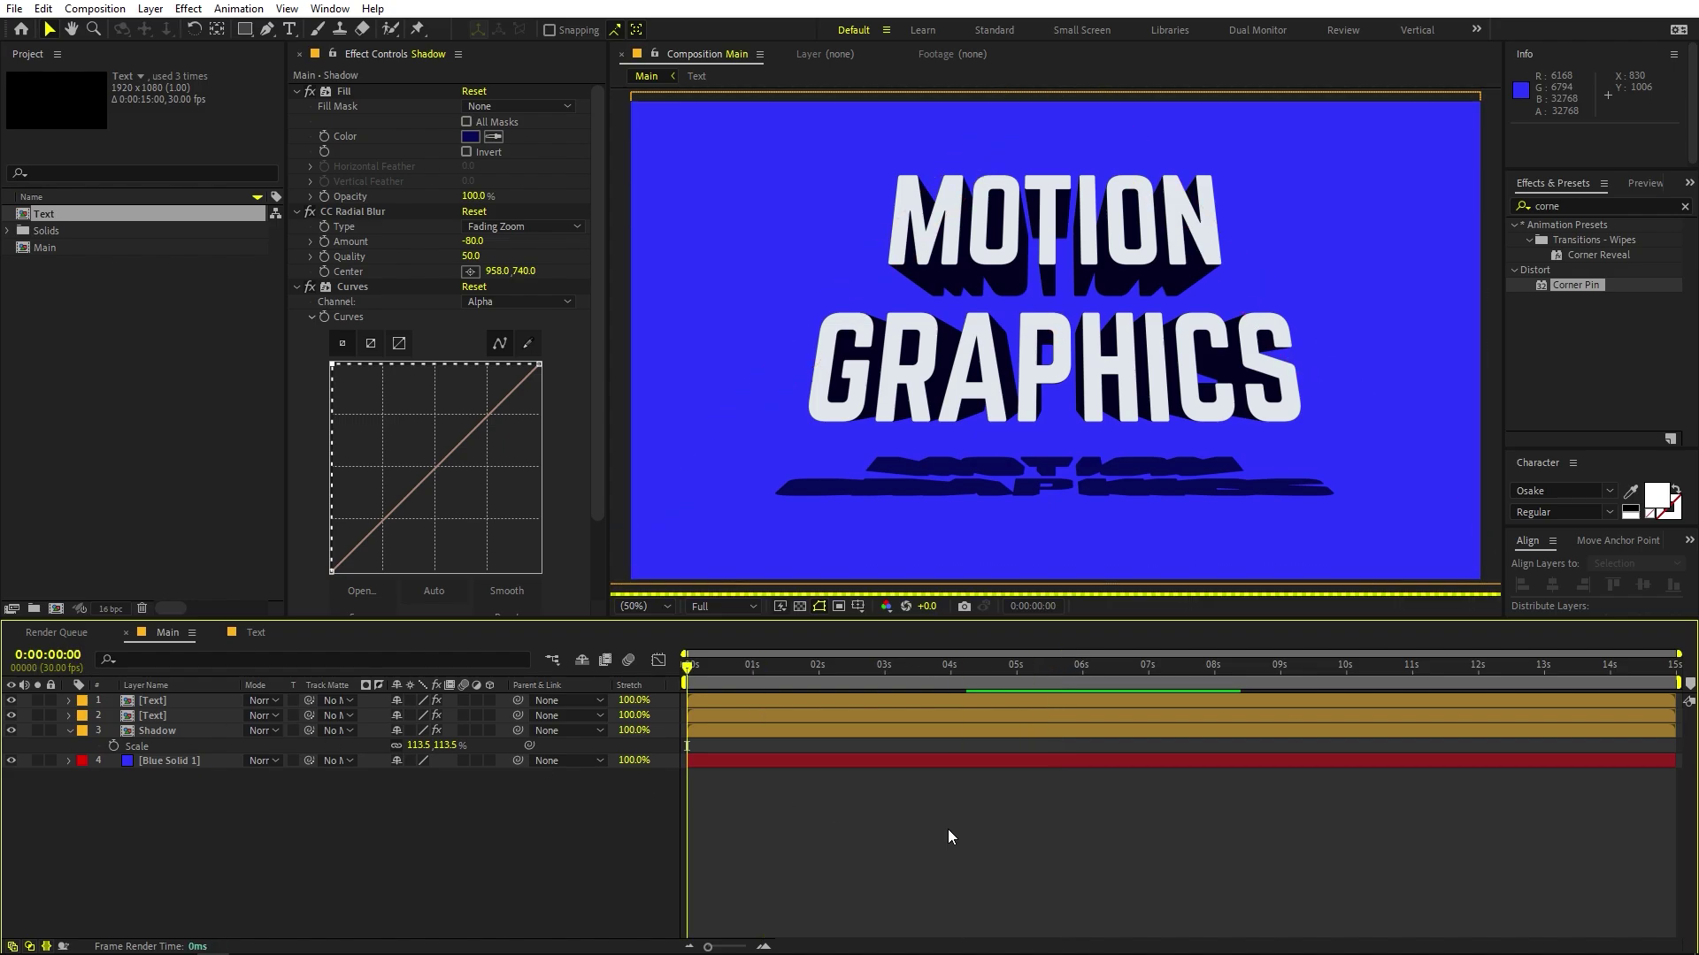
key("space")
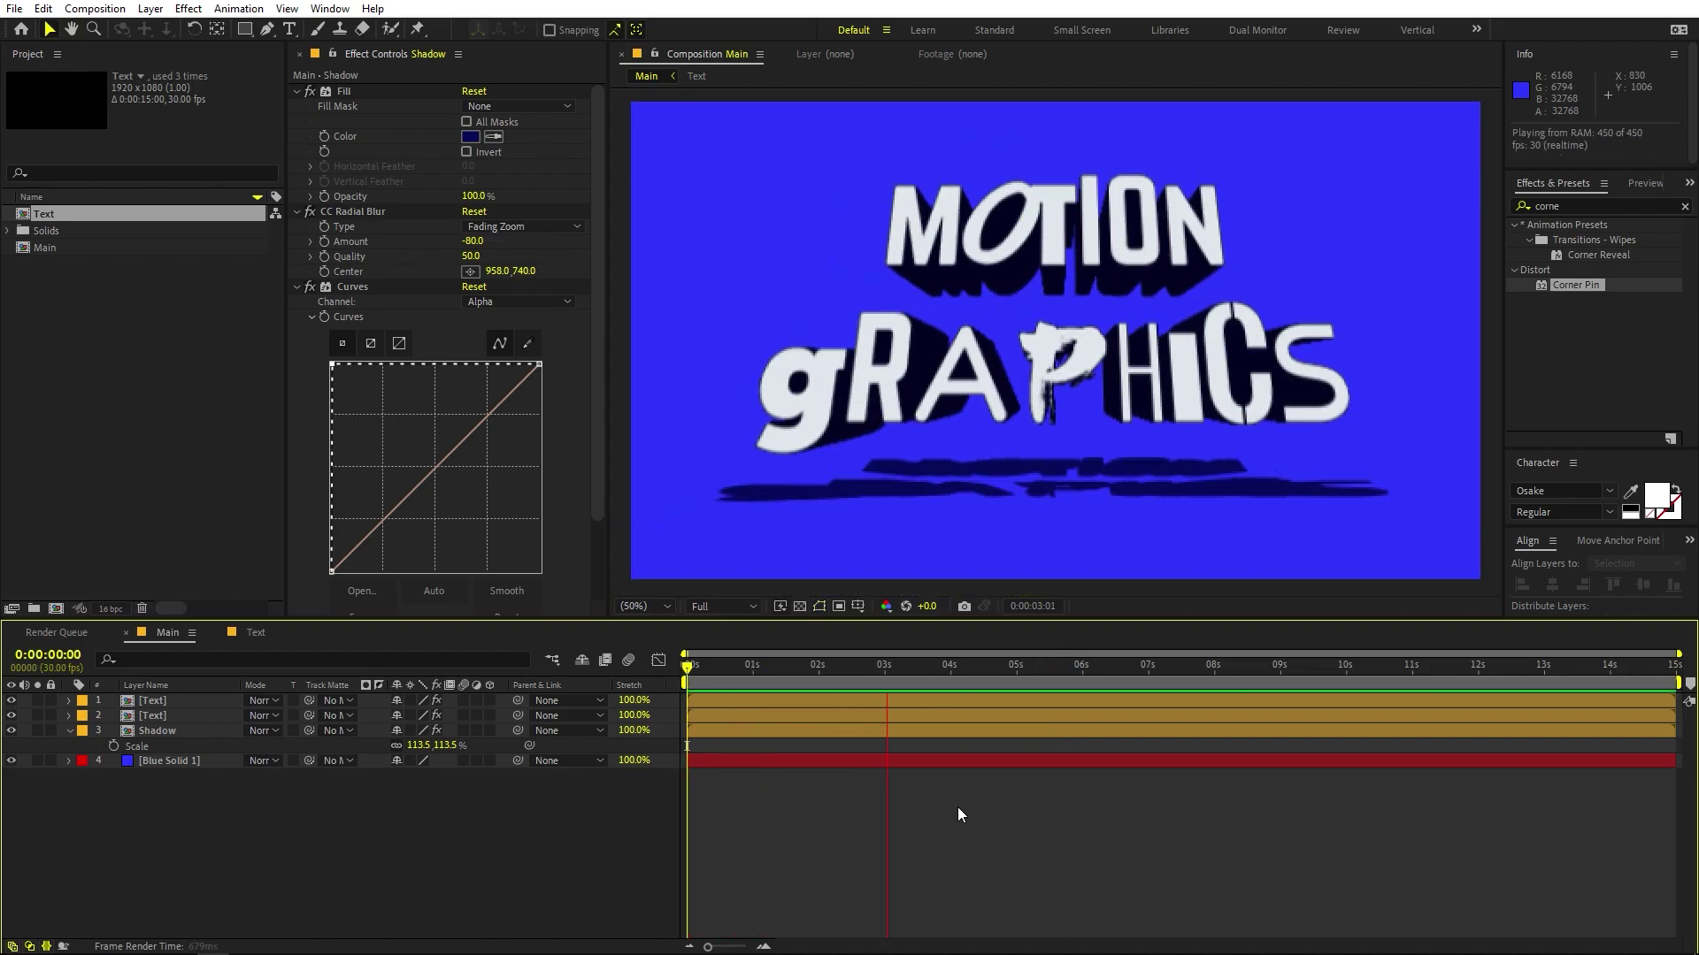
key("space")
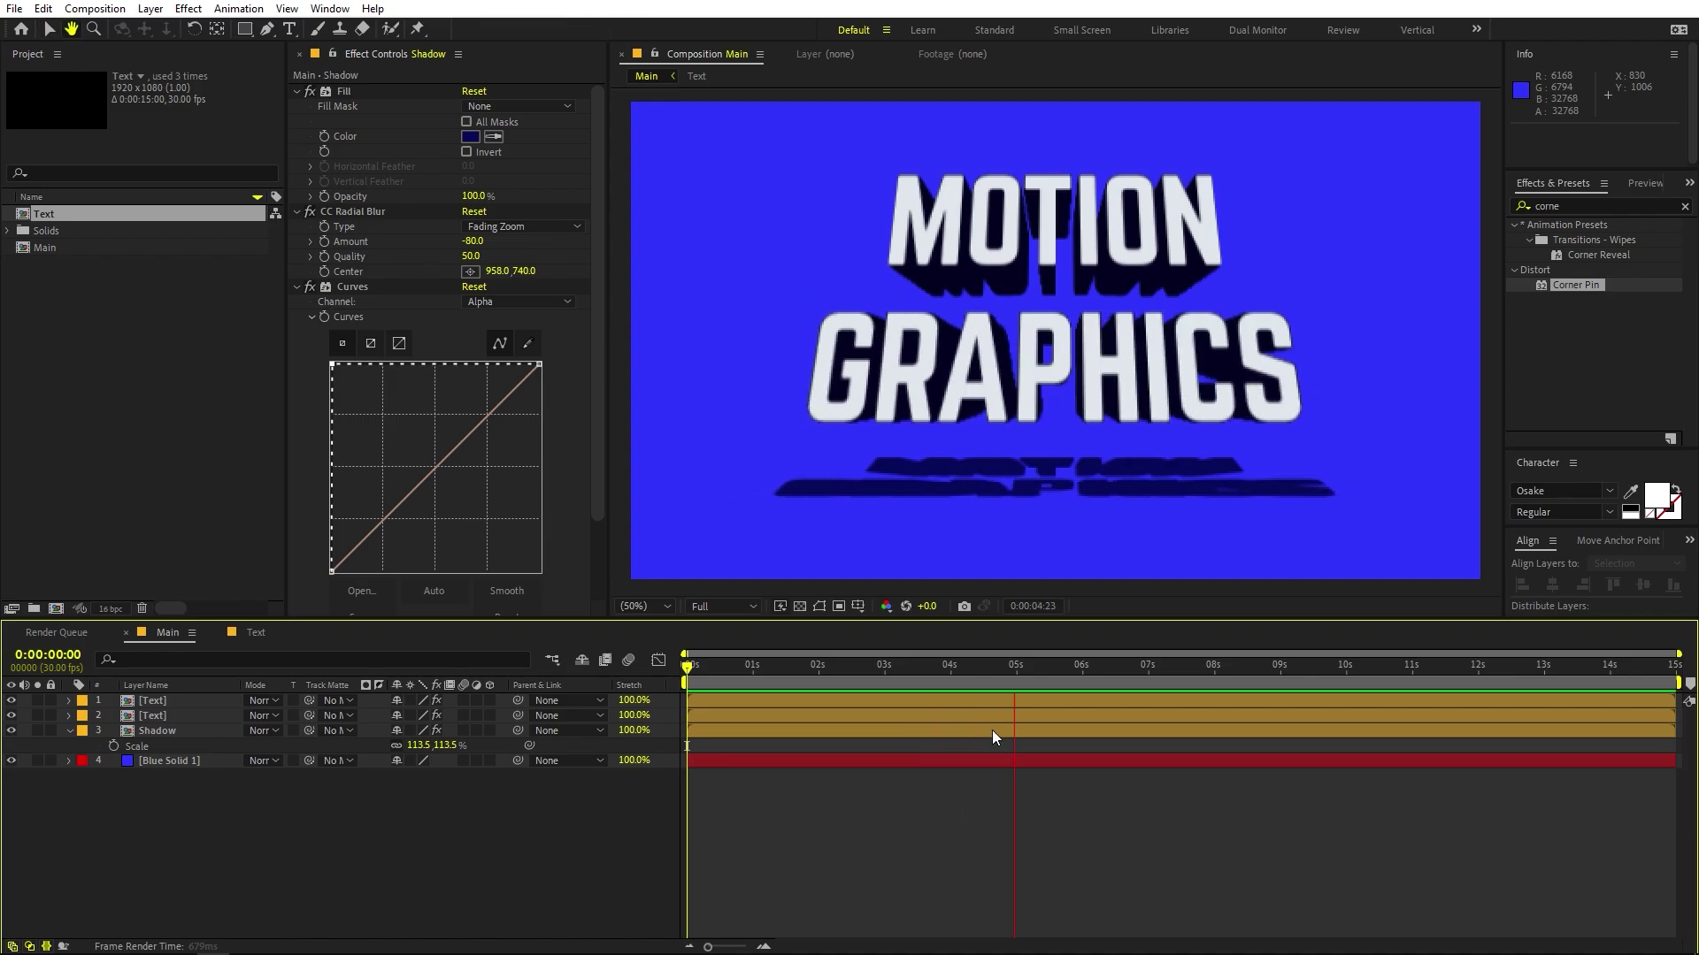
Step: Unlink the Shadow layer's scale, set its vertical scale to 76.4%, and reposition it closely beneath the text
left_click(734, 732)
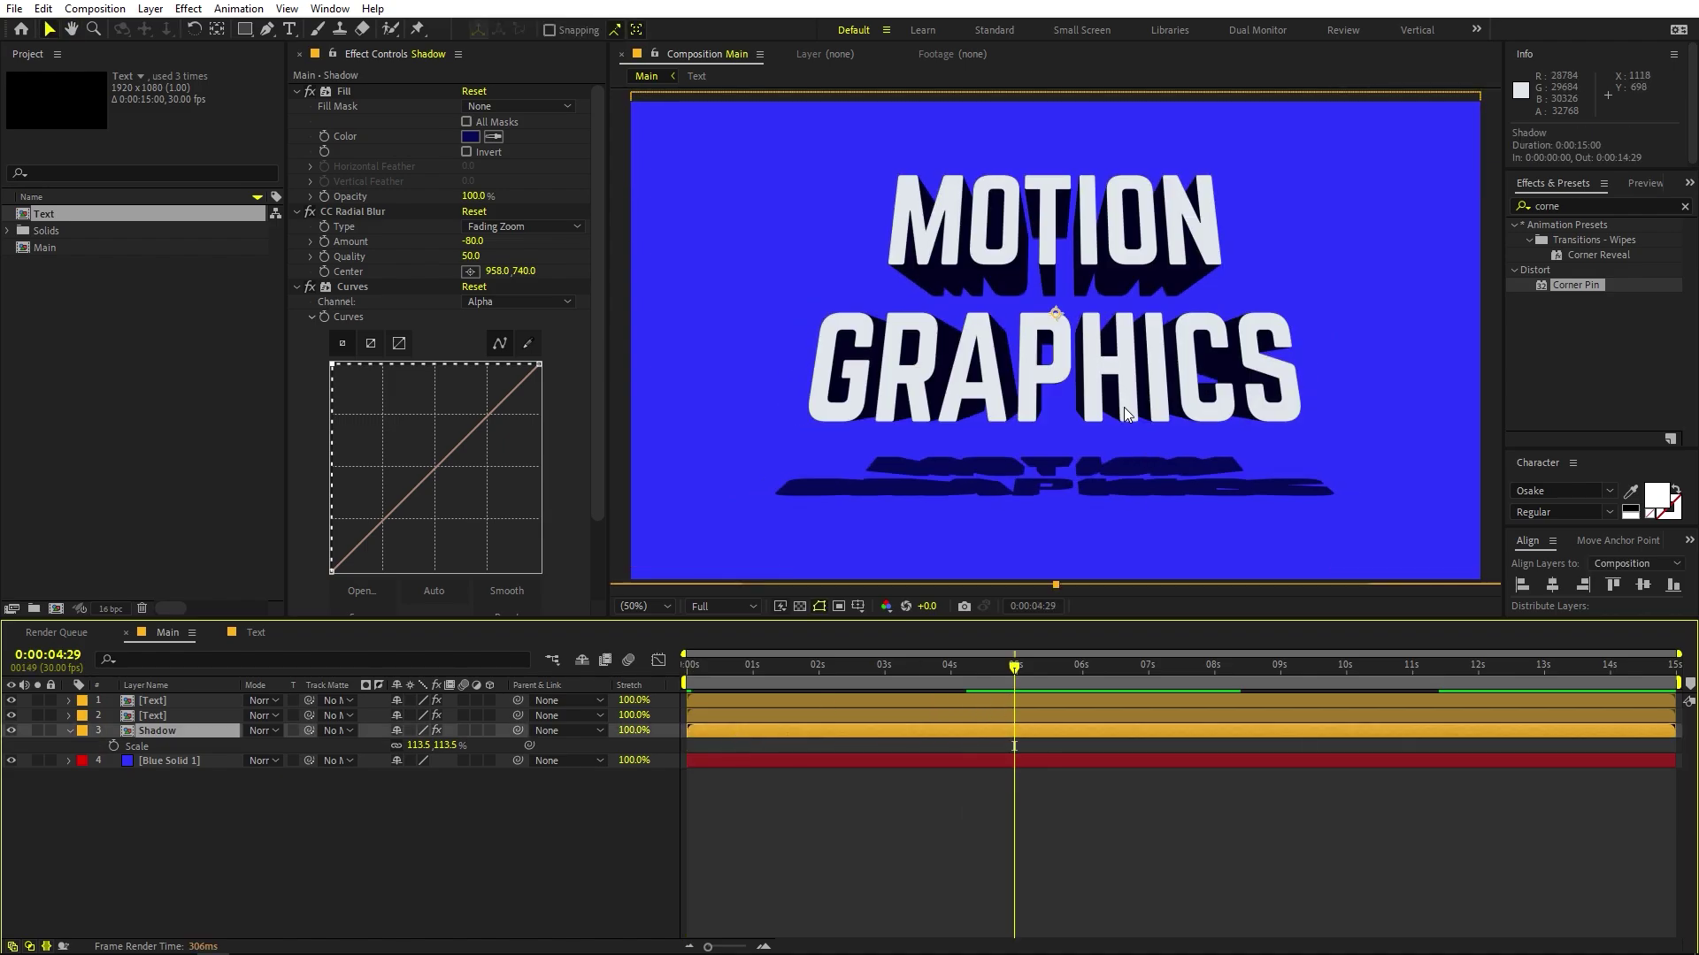
left_click_drag(1124, 397, 1123, 416)
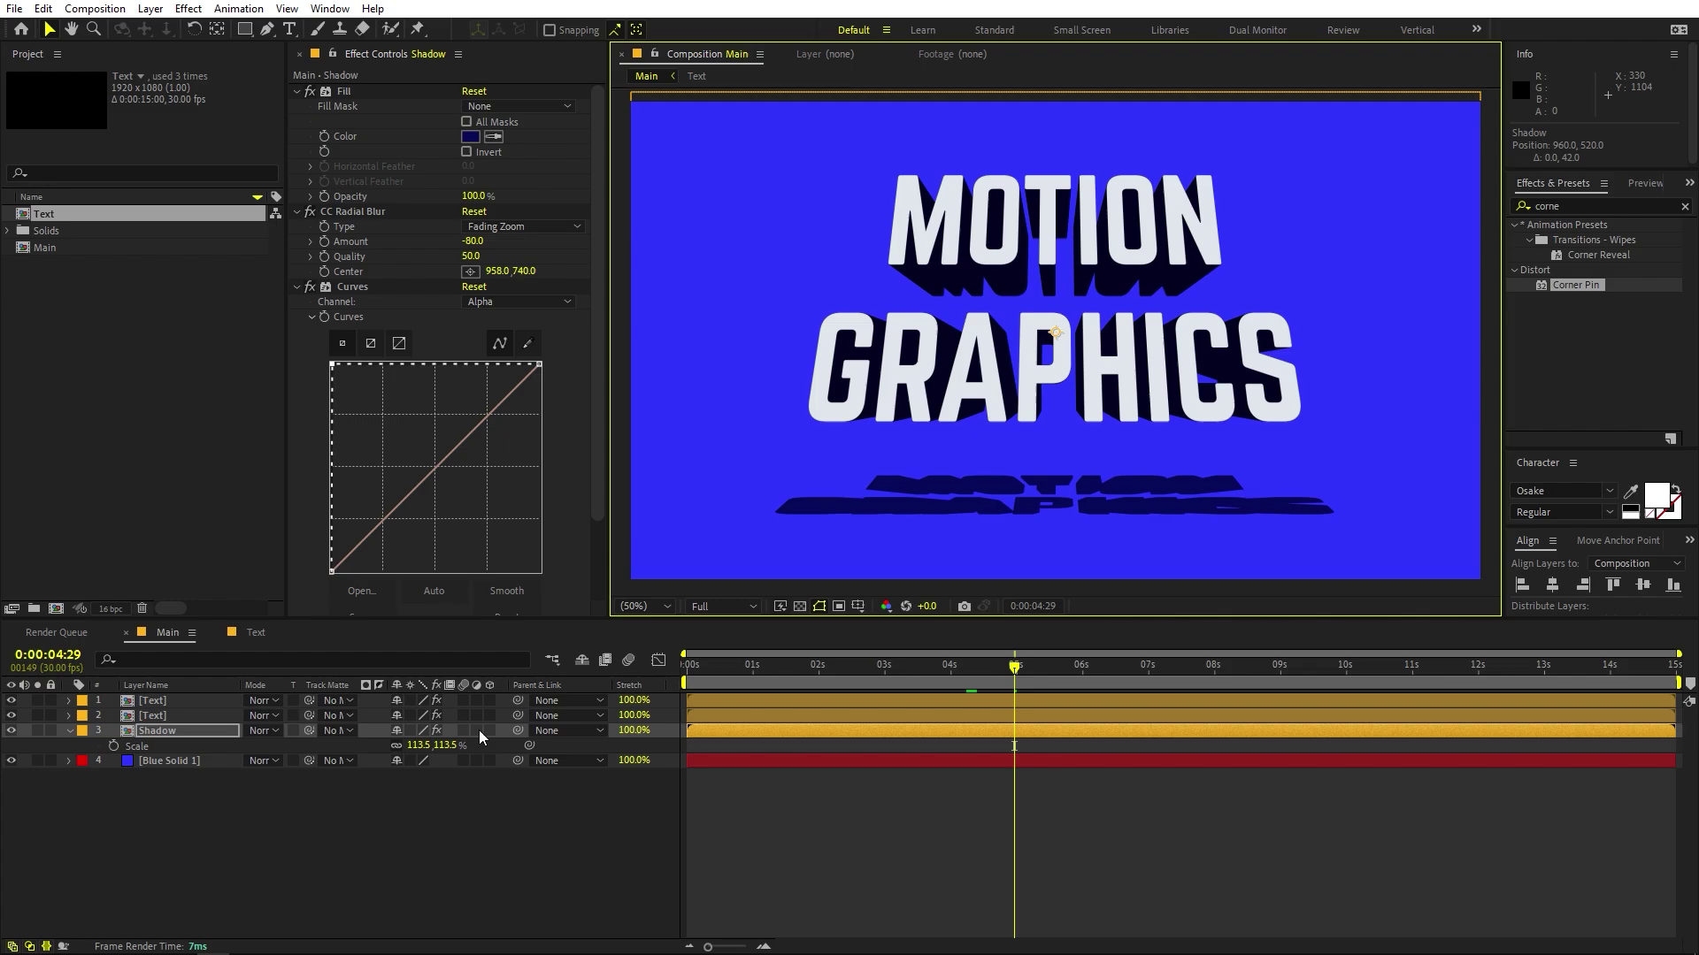
left_click(396, 745)
left_click_drag(414, 744, 734, 765)
key("ctrl+z")
left_click_drag(449, 744, 225, 806)
left_click_drag(1232, 453, 1236, 462)
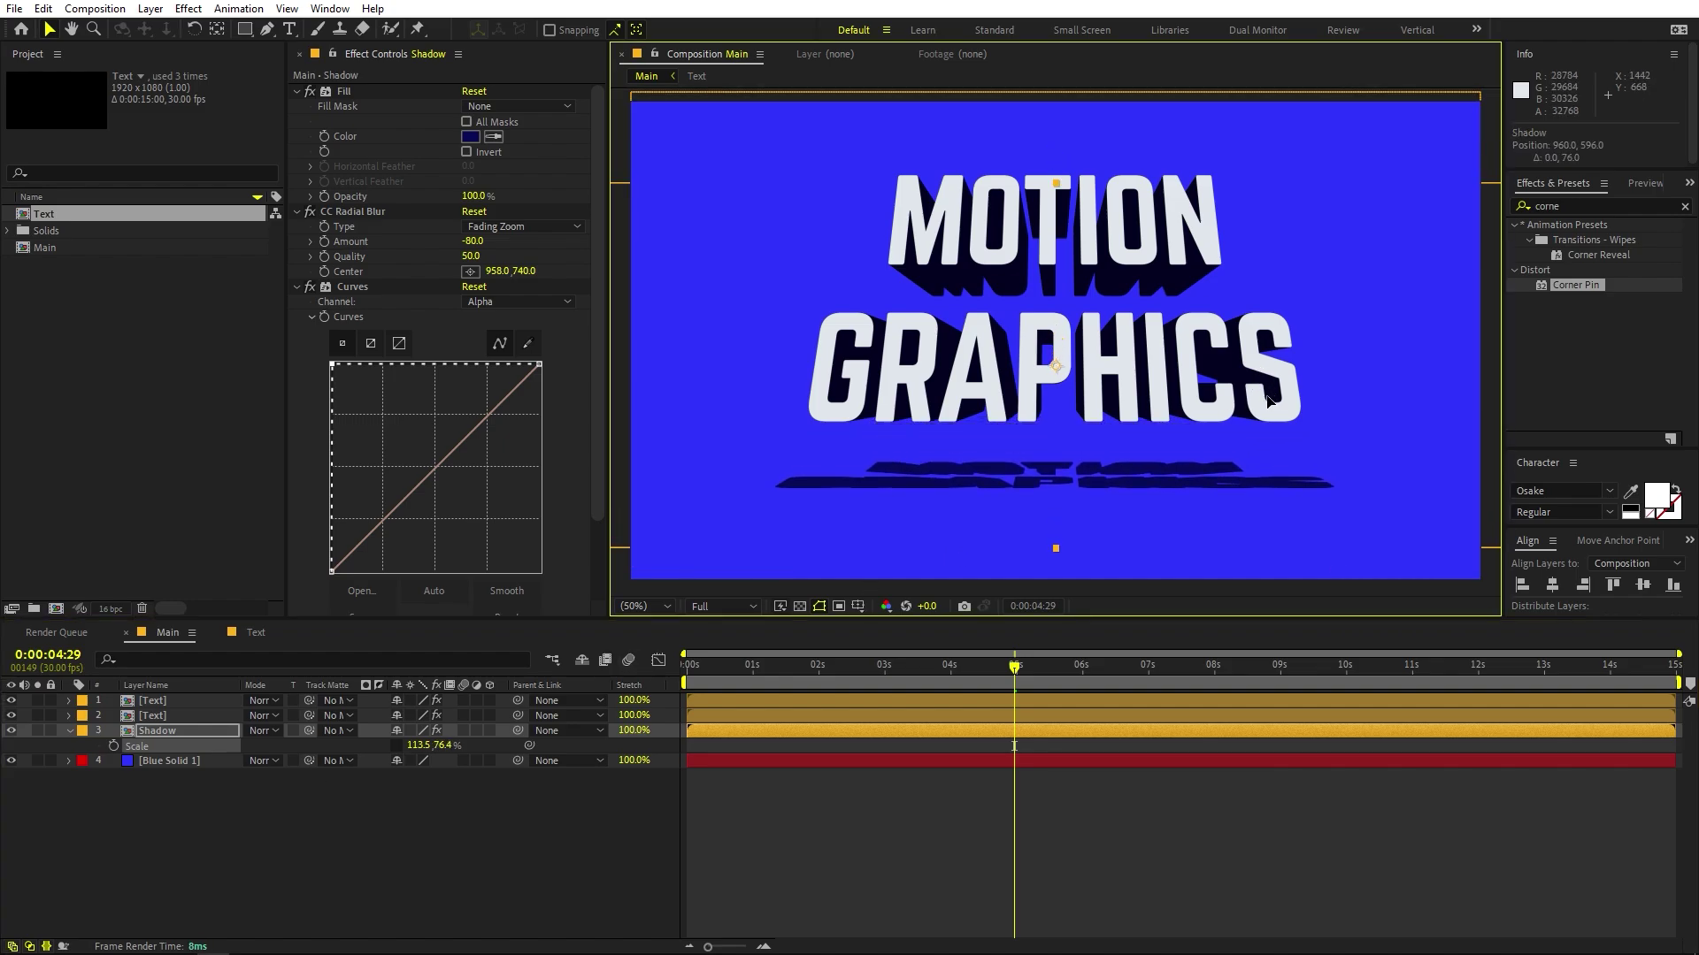
left_click(1005, 821)
Step: Play the animation from the beginning to check the squashed floor shadow
key("Home")
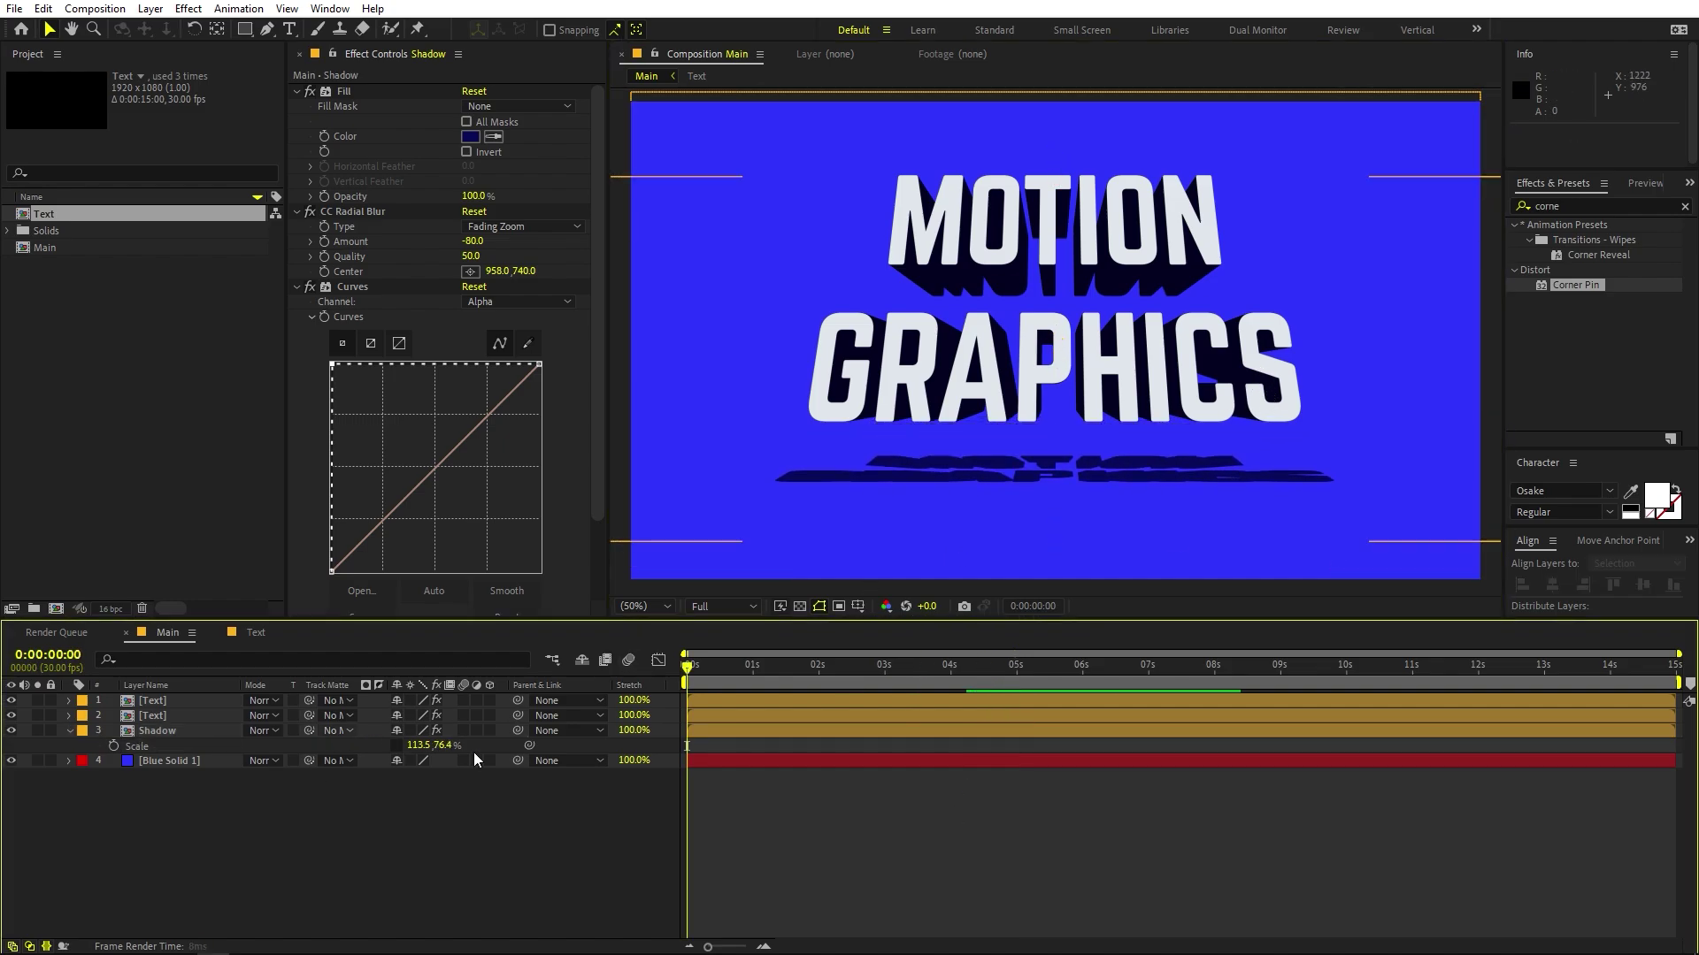
key("space")
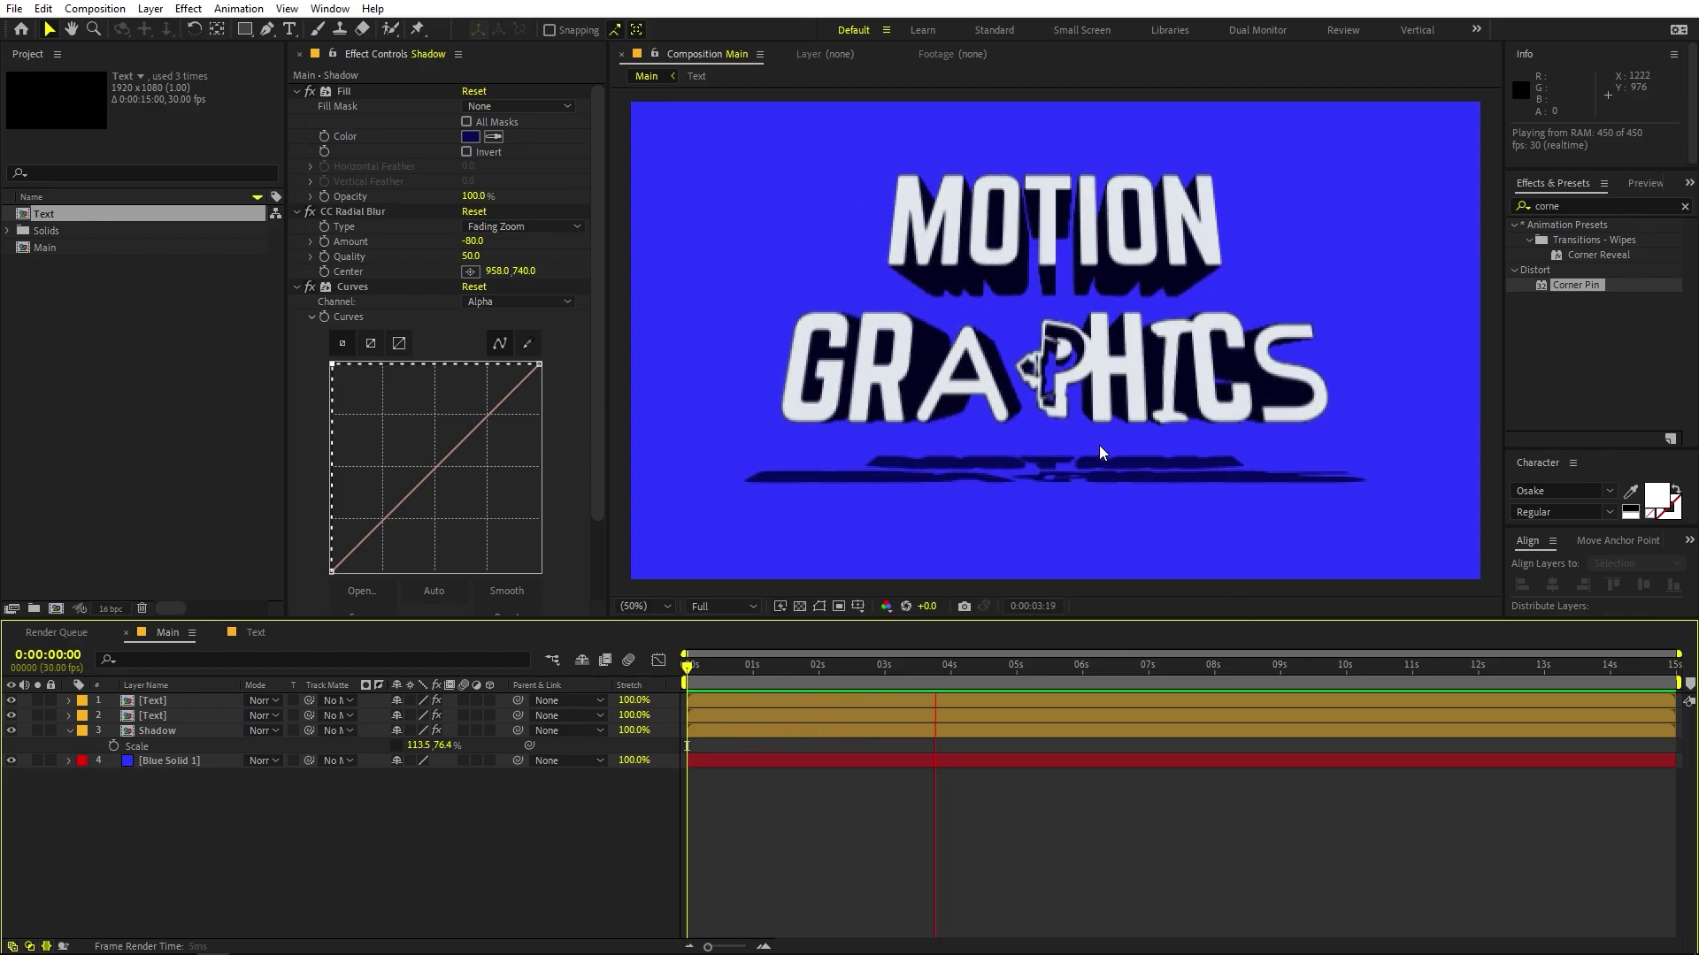
left_click(125, 465)
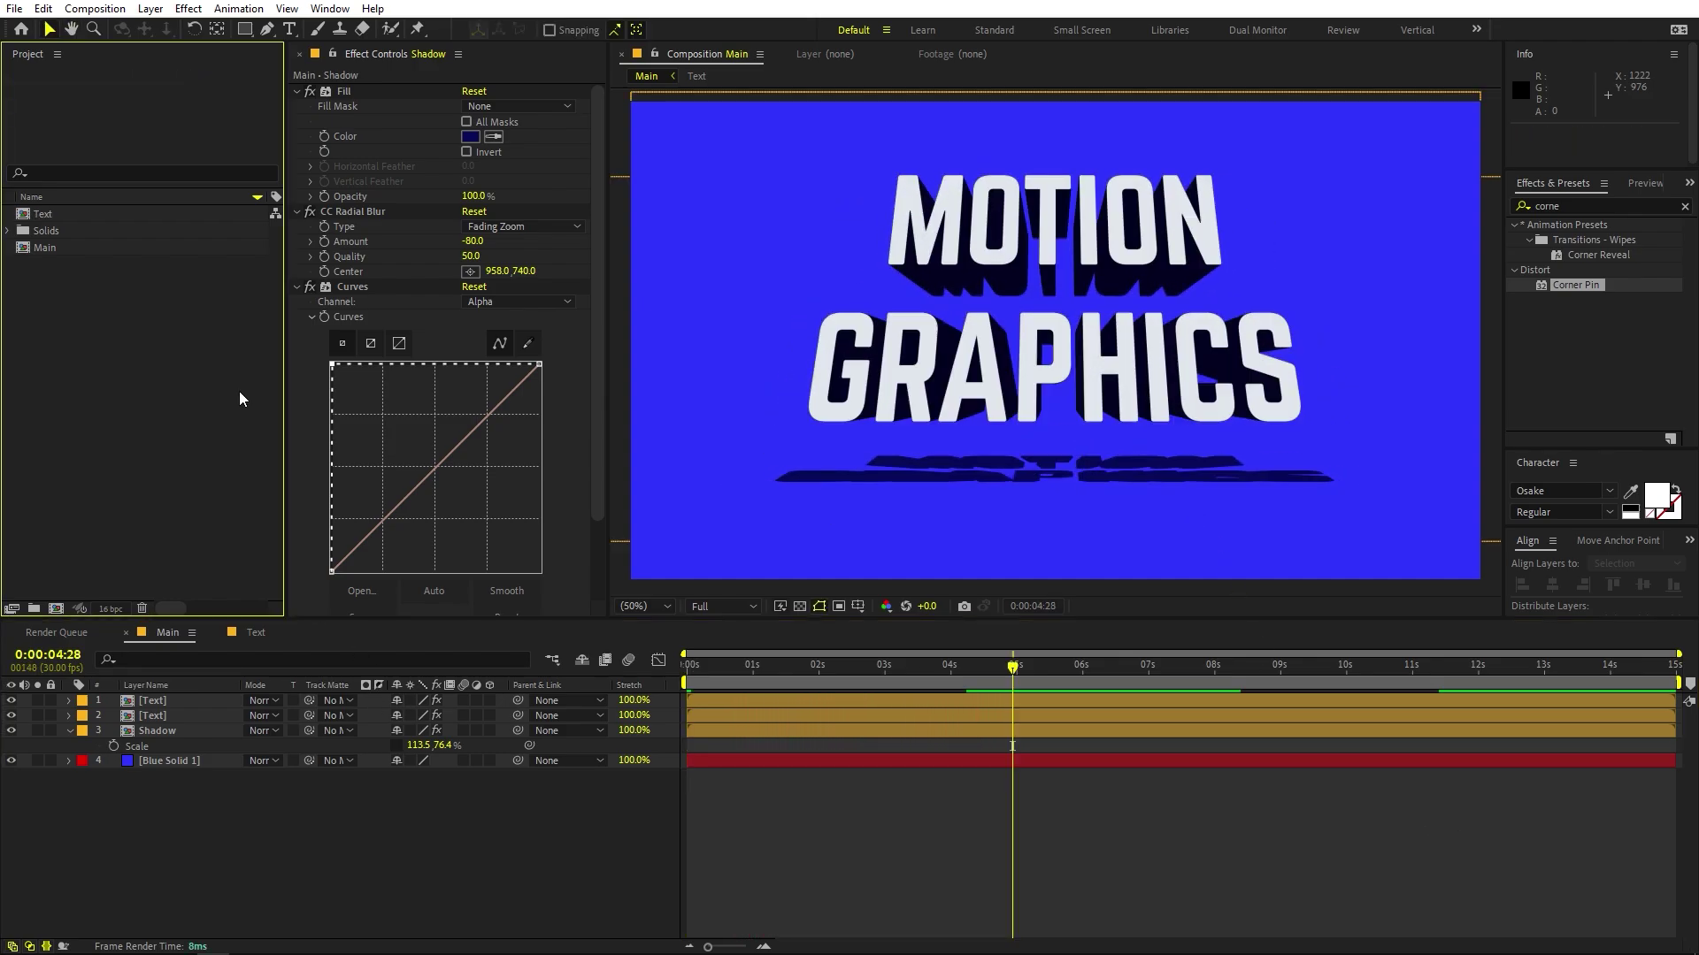
Step: Apply the Grid effect to the Blue Solid 1 layer and set its Blending Mode to Normal
left_click(189, 763)
left_click(1583, 213)
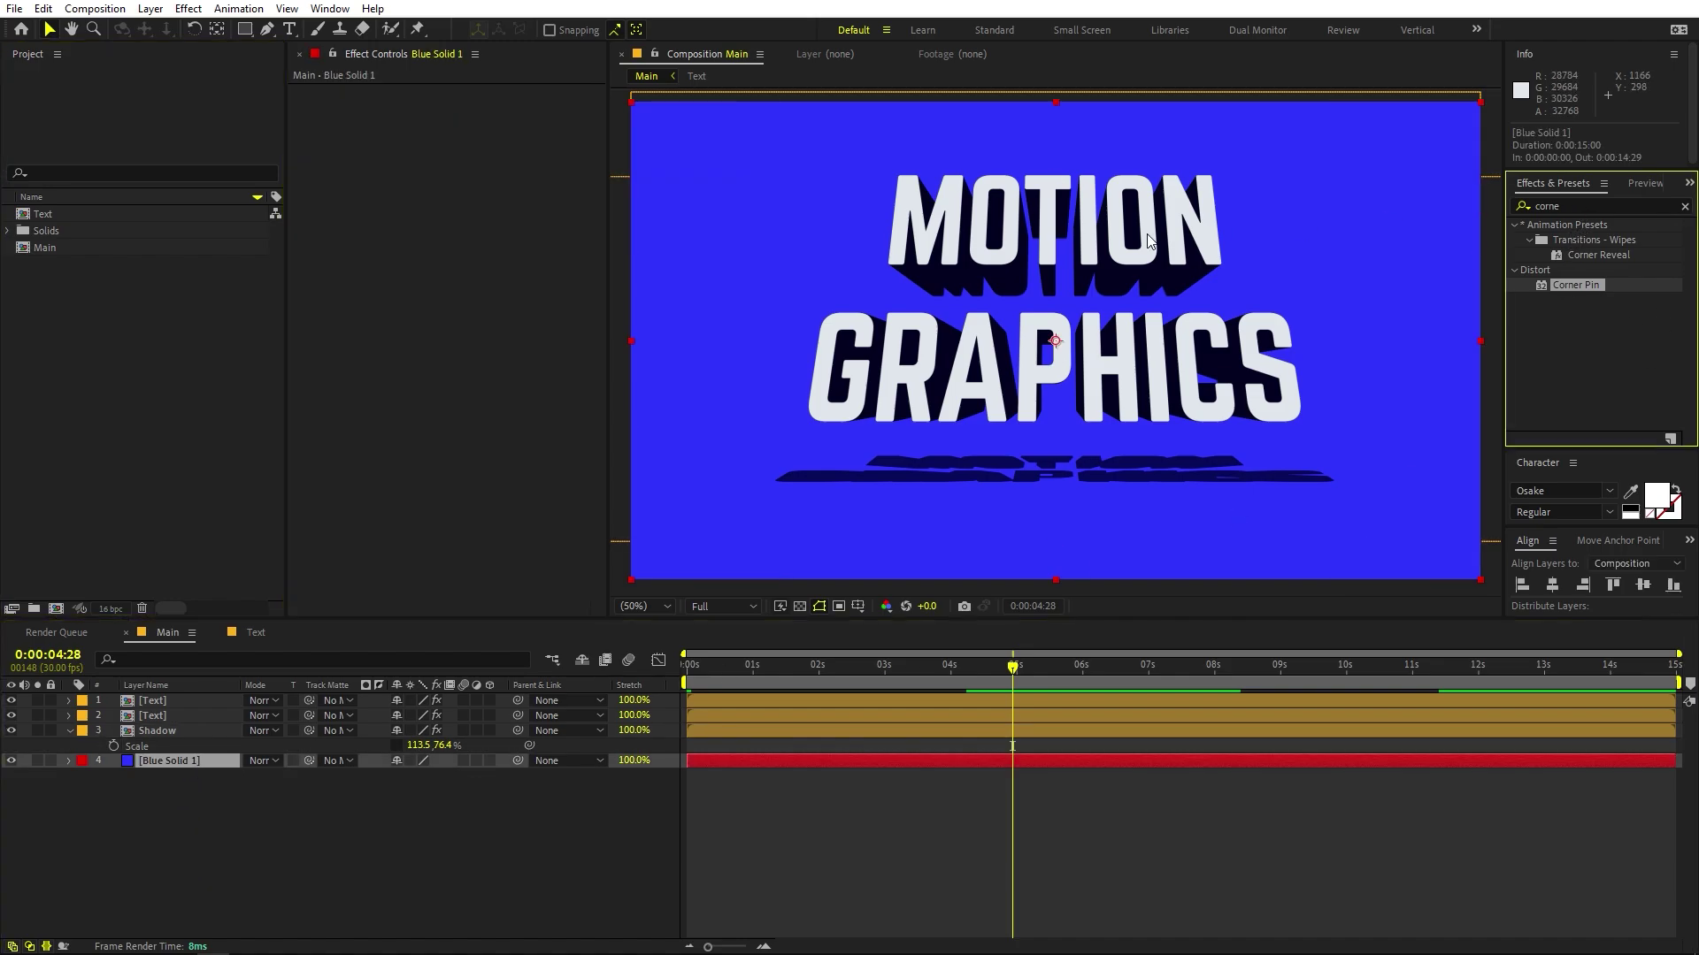
left_click(1540, 206)
type("grid")
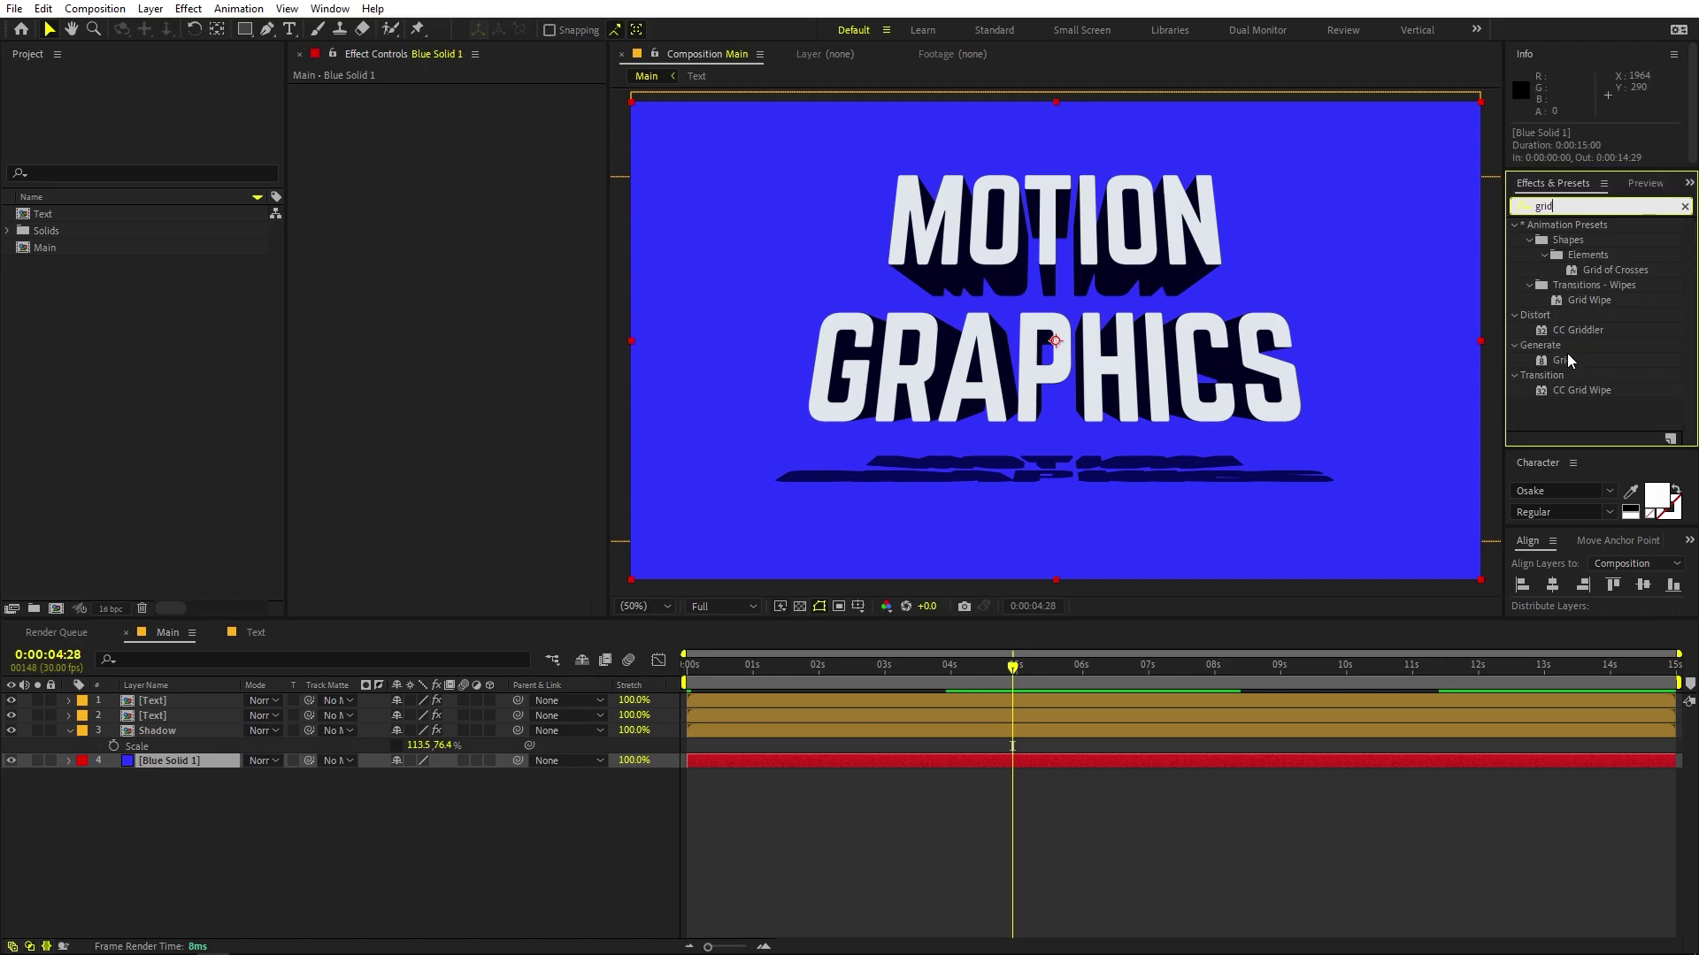
left_click_drag(1564, 359, 164, 761)
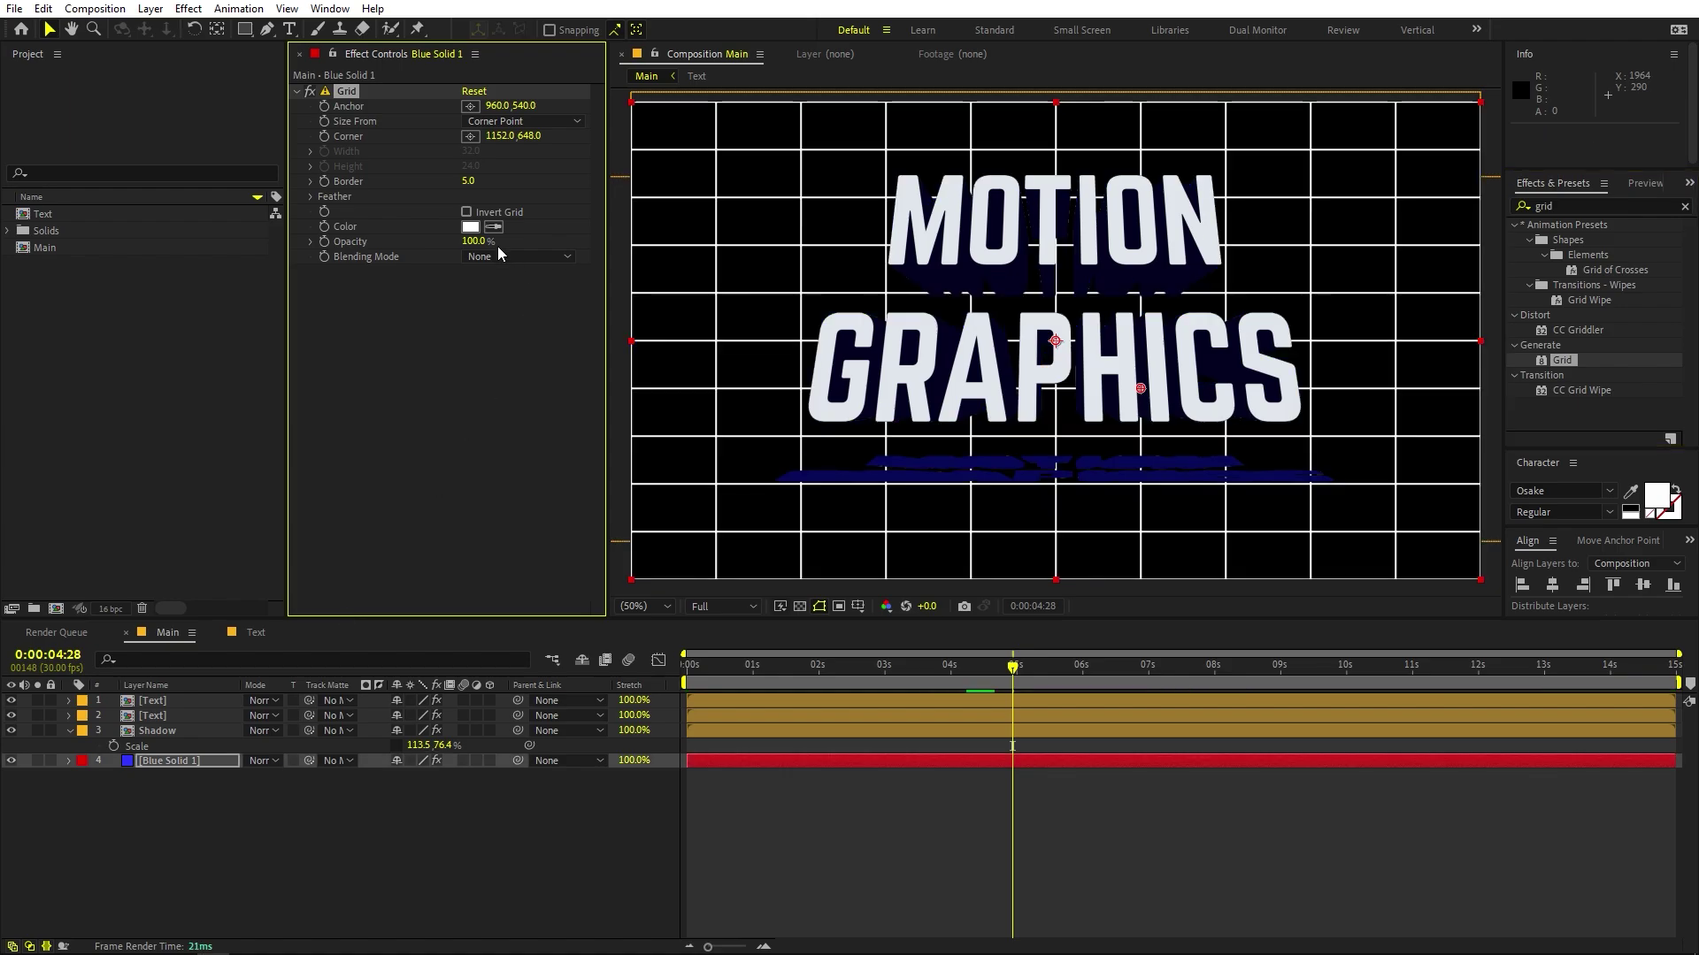
left_click(498, 257)
left_click(511, 296)
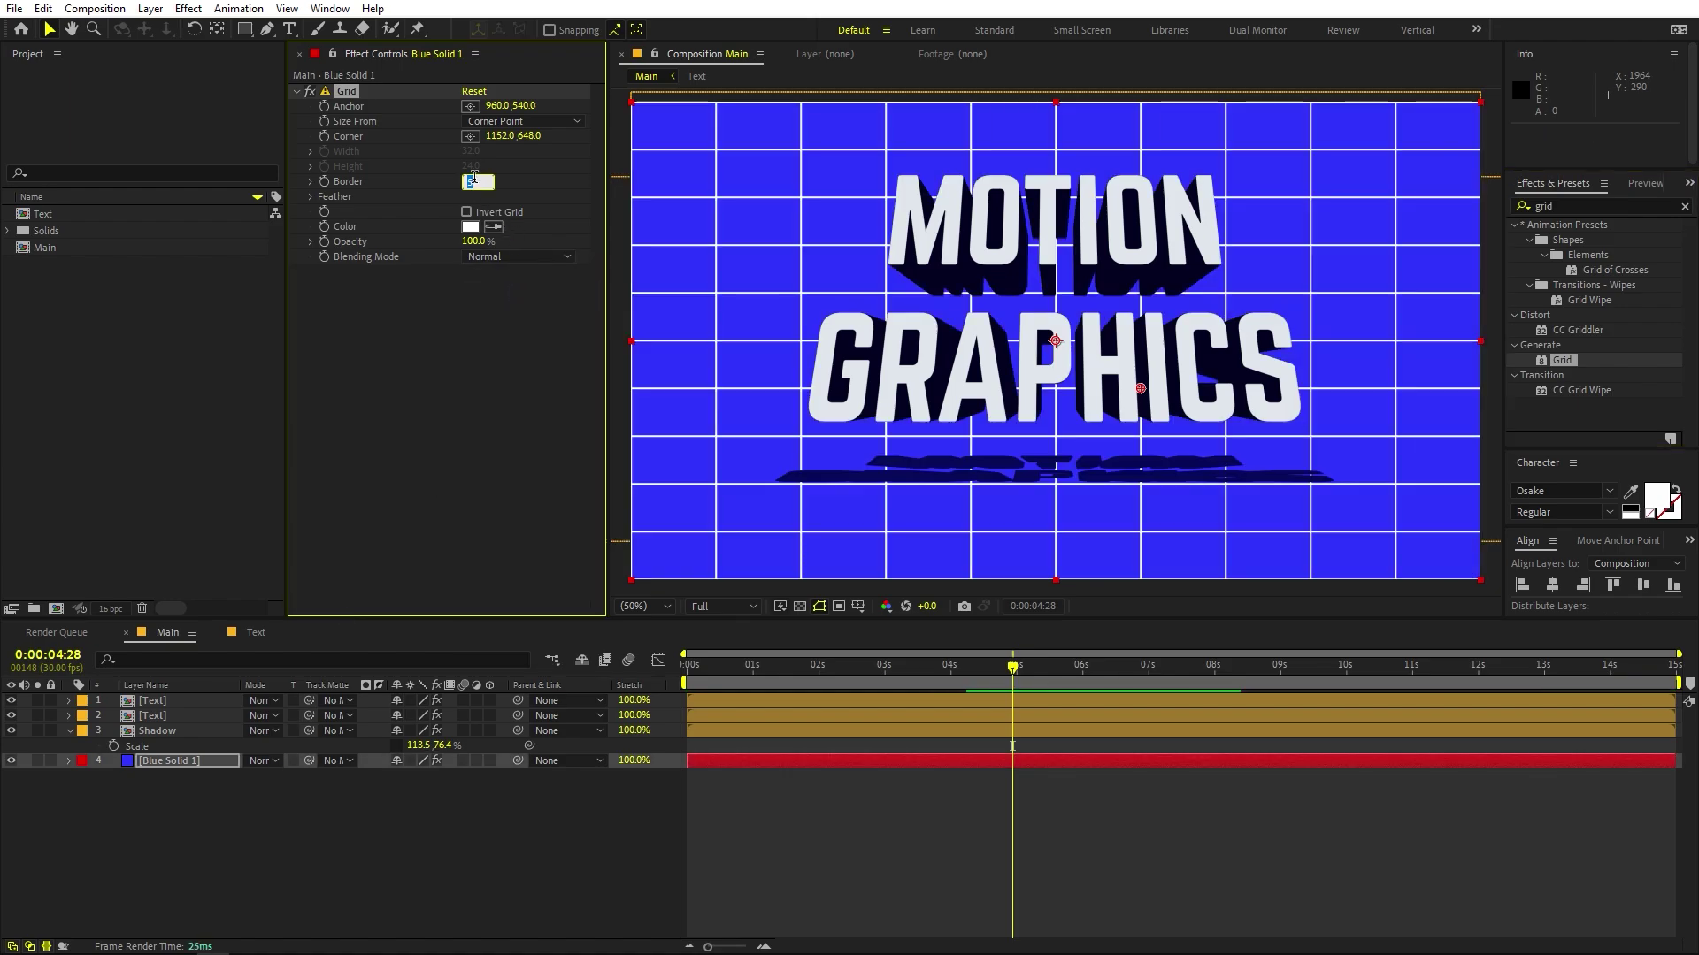
Step: Try Grid Border values of 0.5 and 1.0 on the blue background
type("0.5")
key("Return")
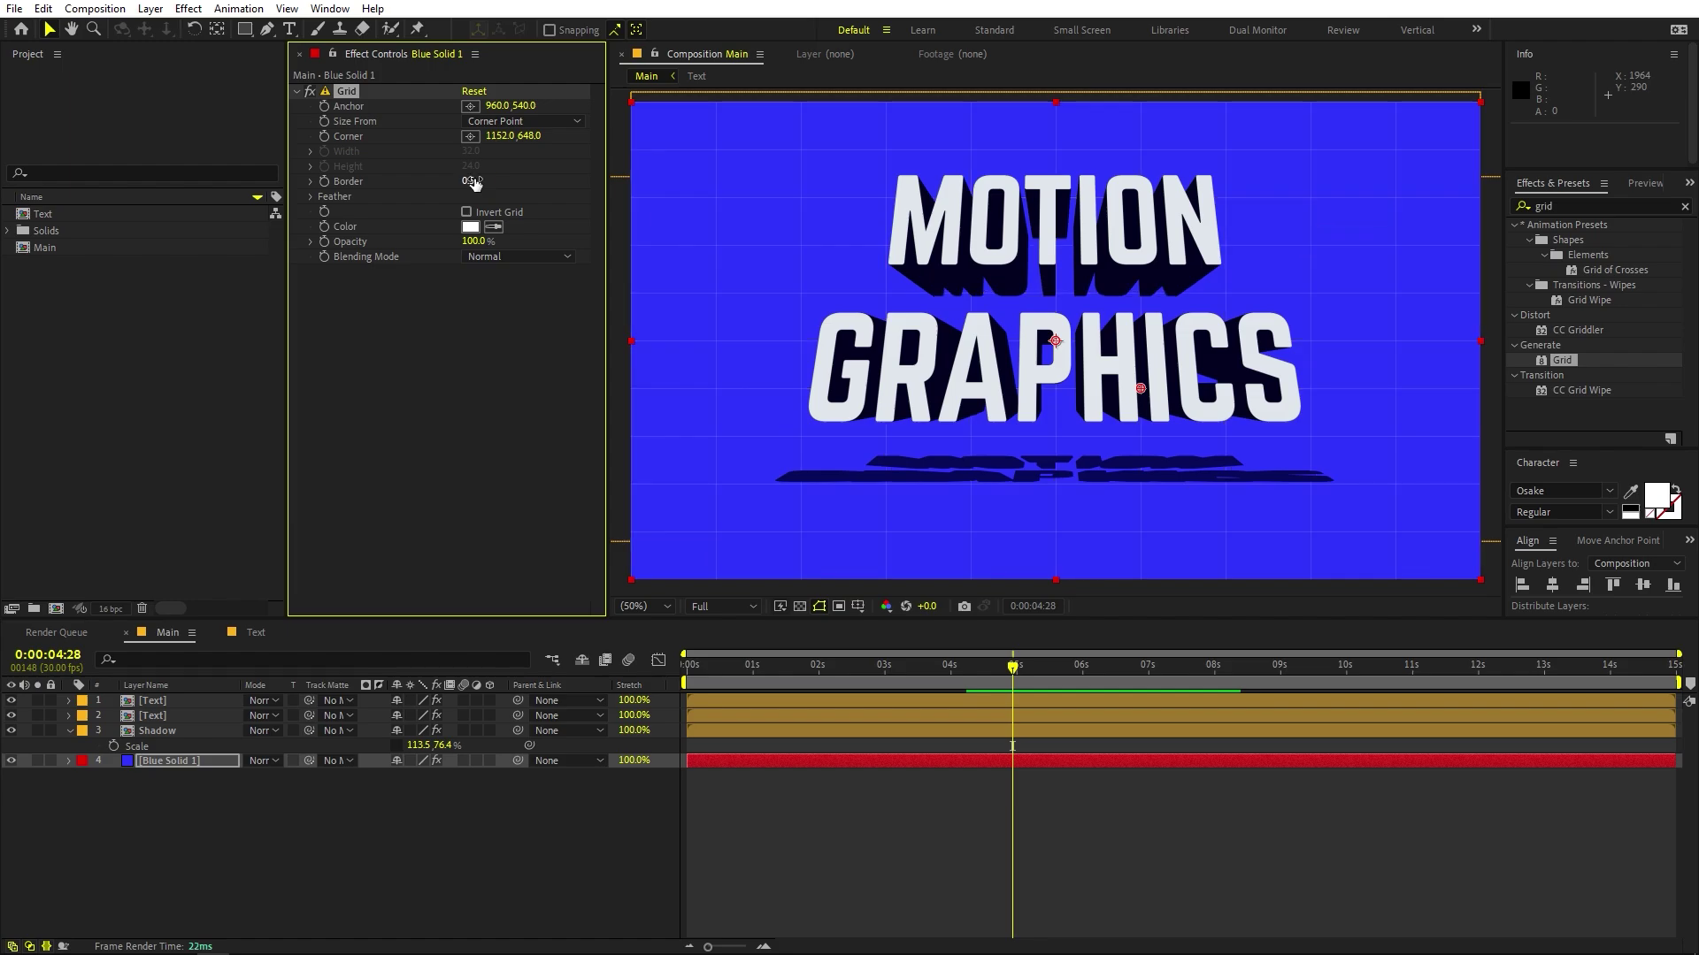
type("10")
key("Return")
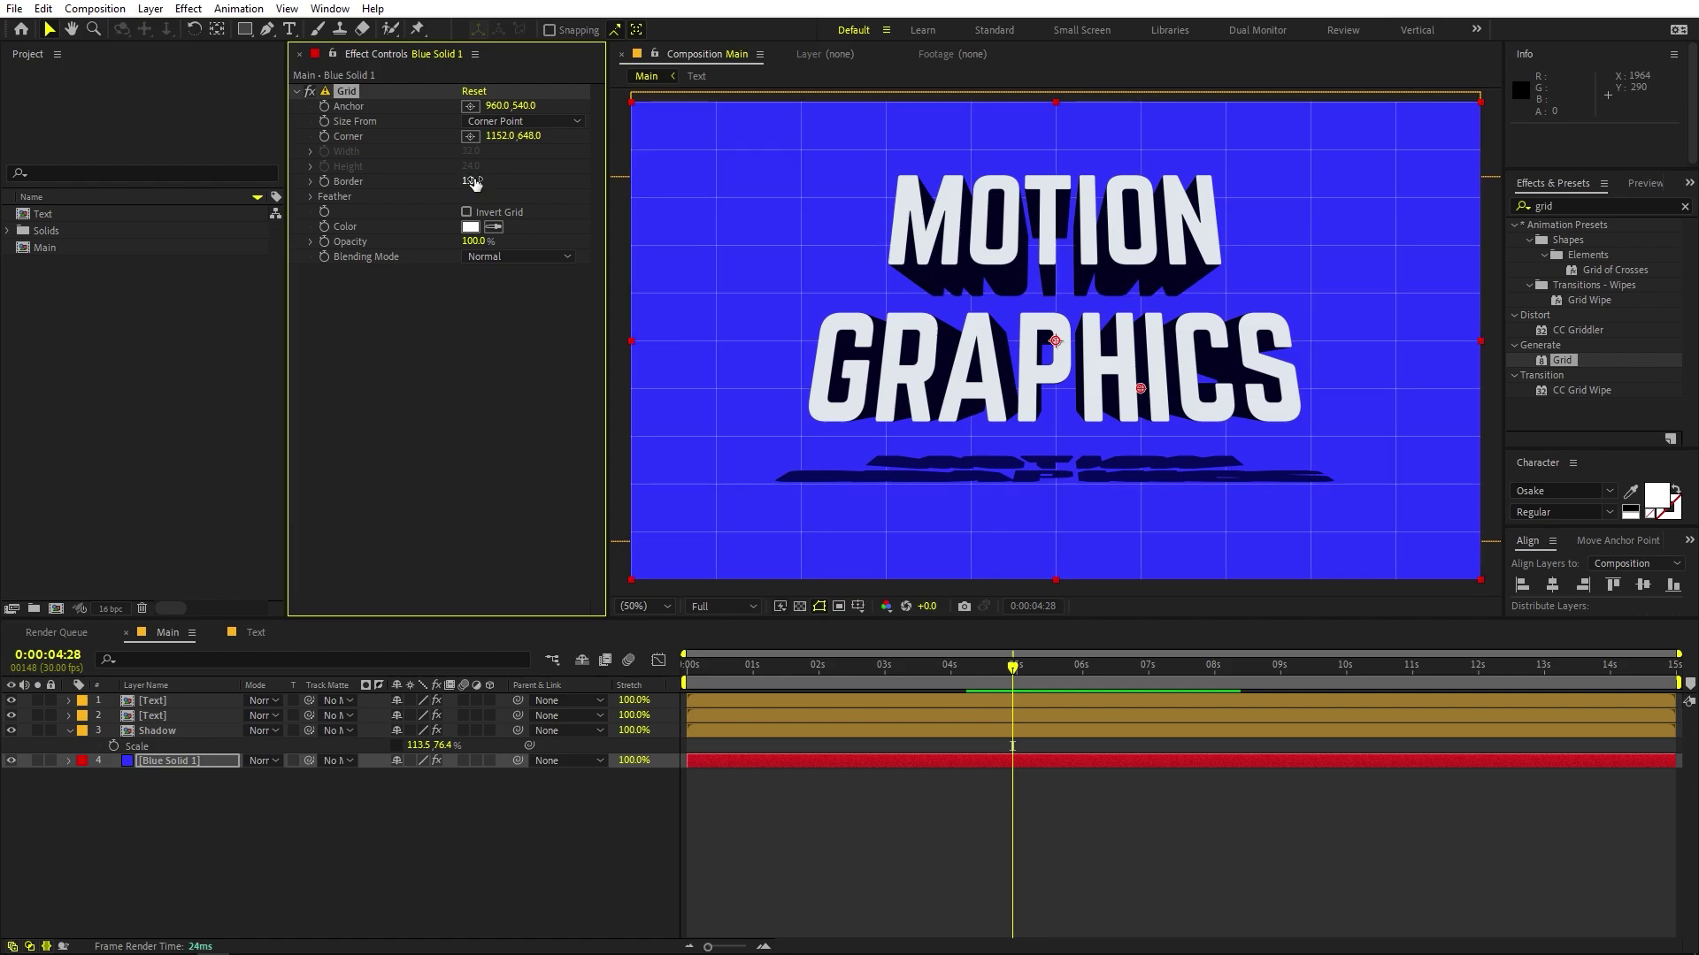
Step: Size the Grid effect by Width Slider with a Width of 102.4, and set its Border to 0.5
left_click(480, 120)
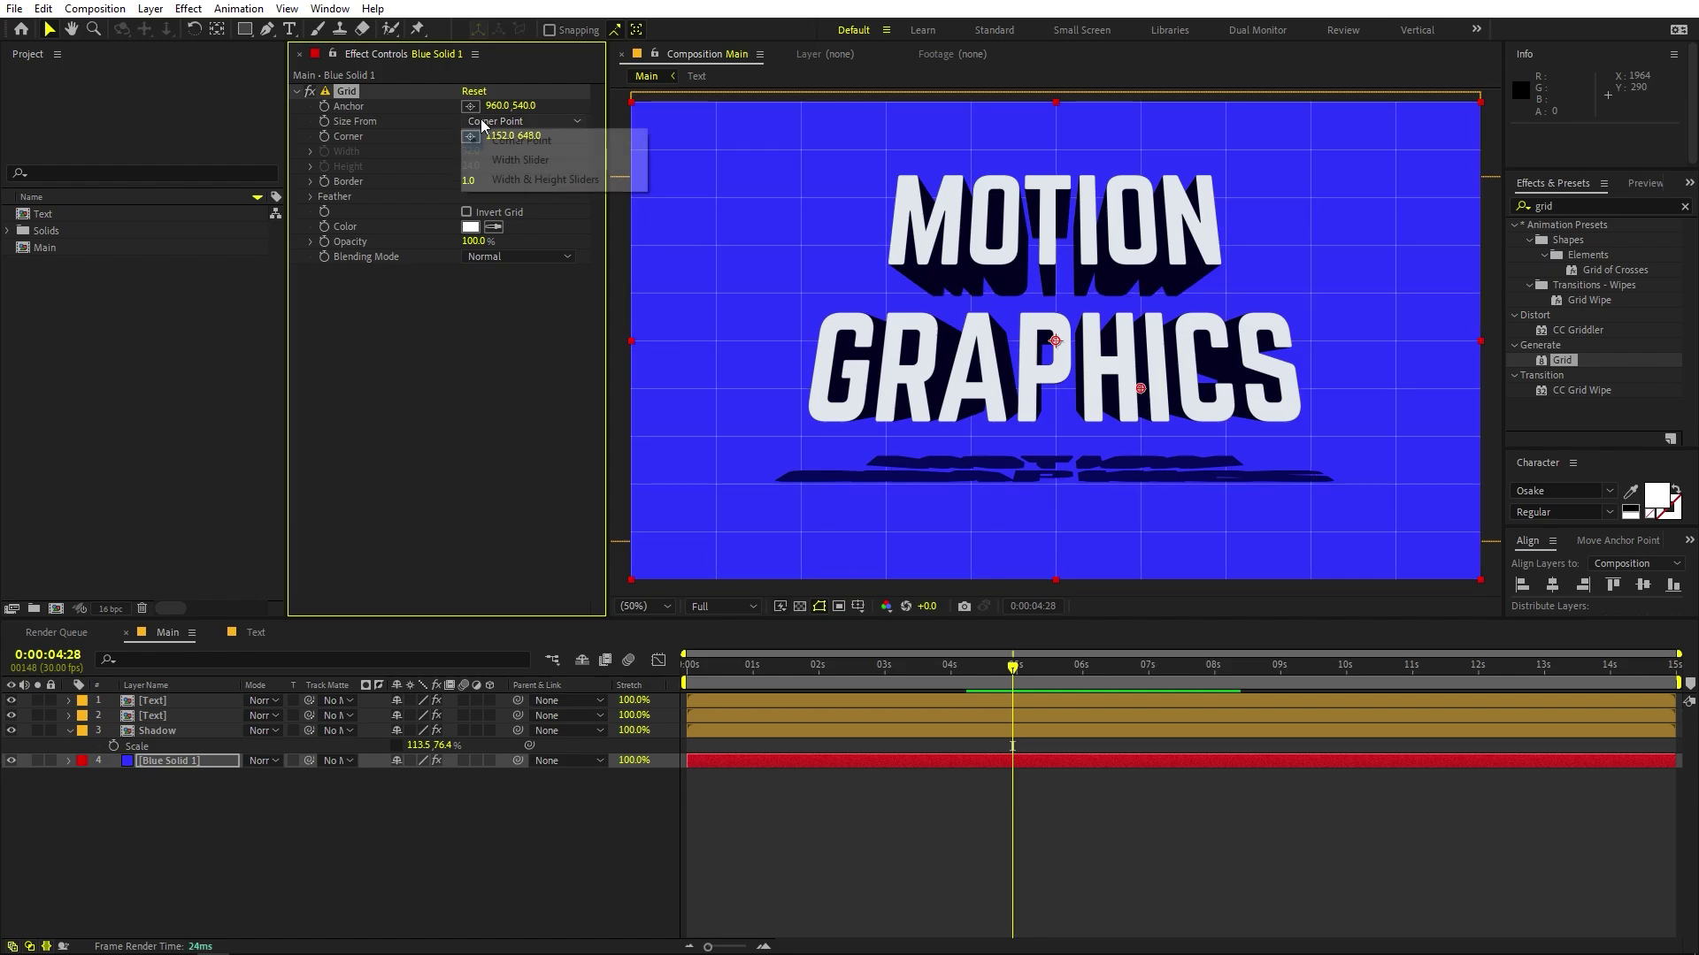
left_click(509, 155)
left_click_drag(370, 179, 456, 192)
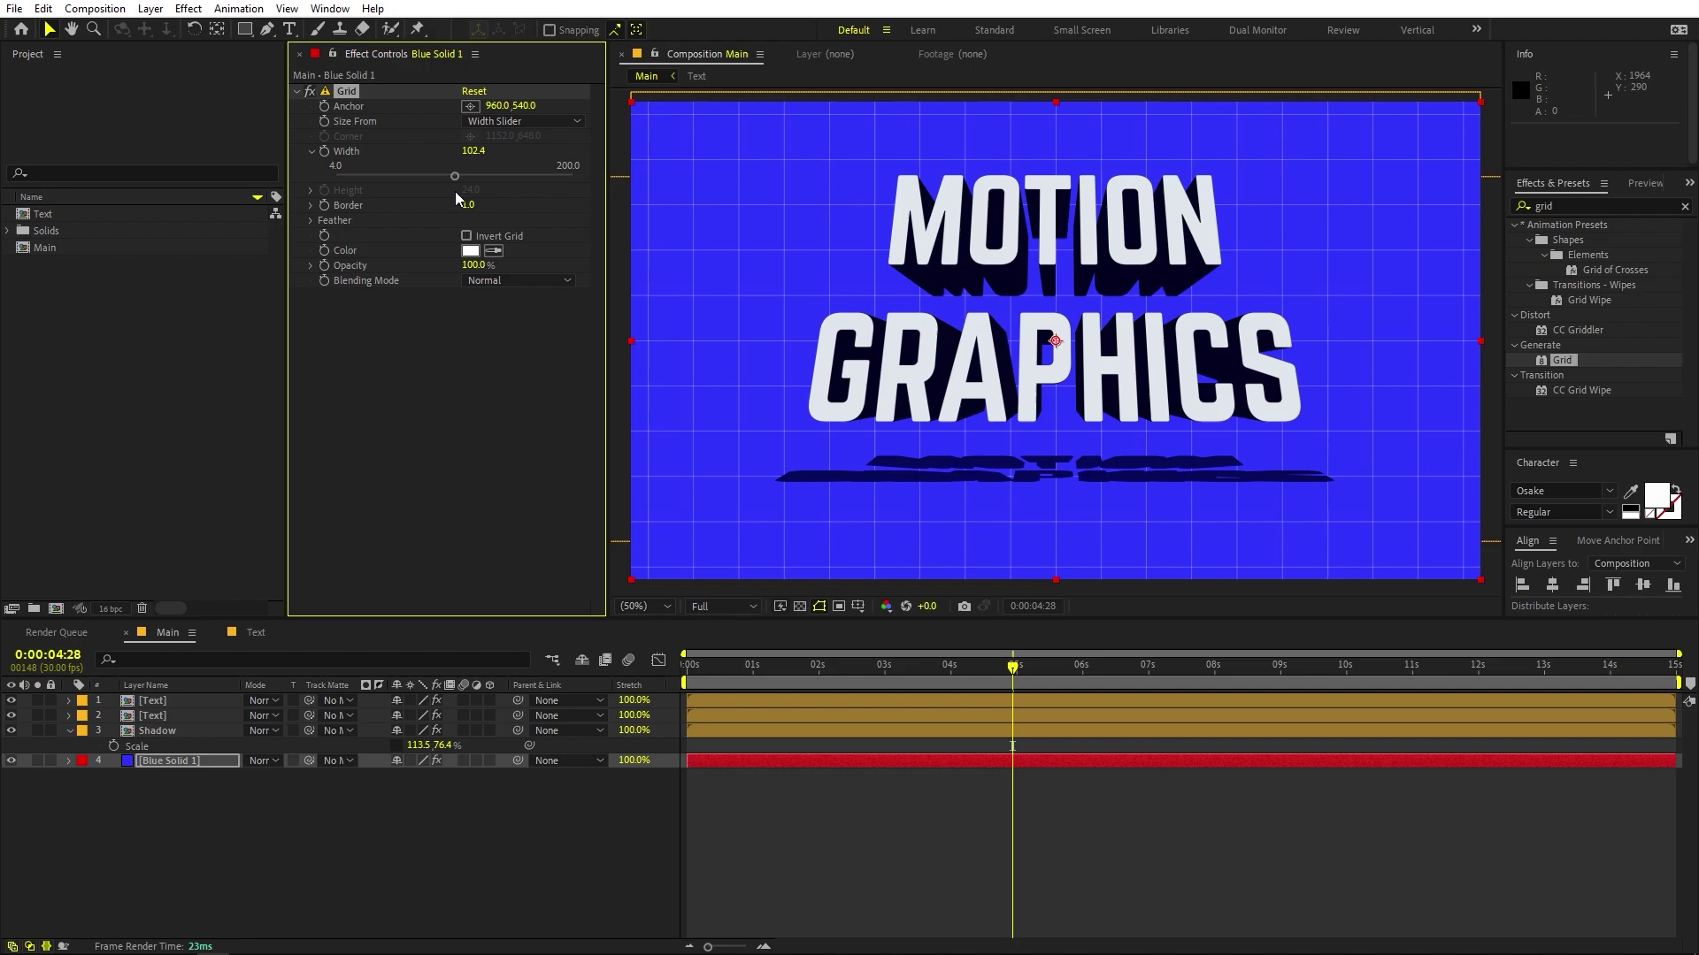
left_click(471, 205)
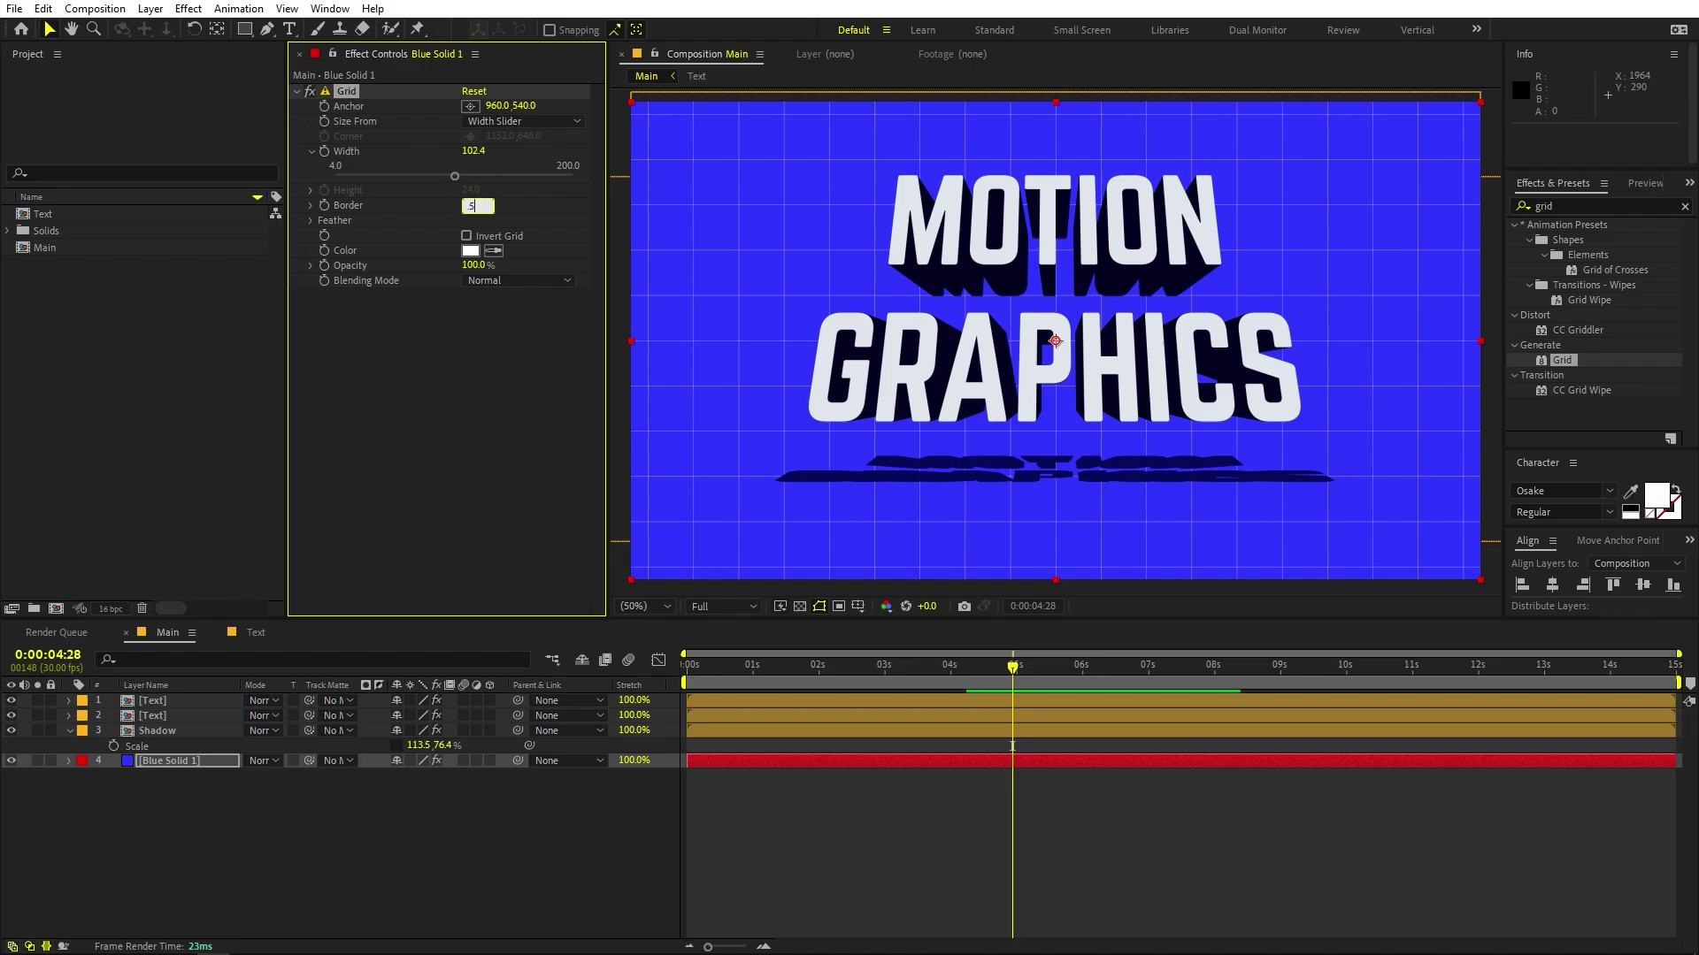
type(".5")
key("Return")
Step: Examine the background grid lines up close, refit the composition in the viewer, and preview the animation from the start
scroll(927, 283, "up", 4)
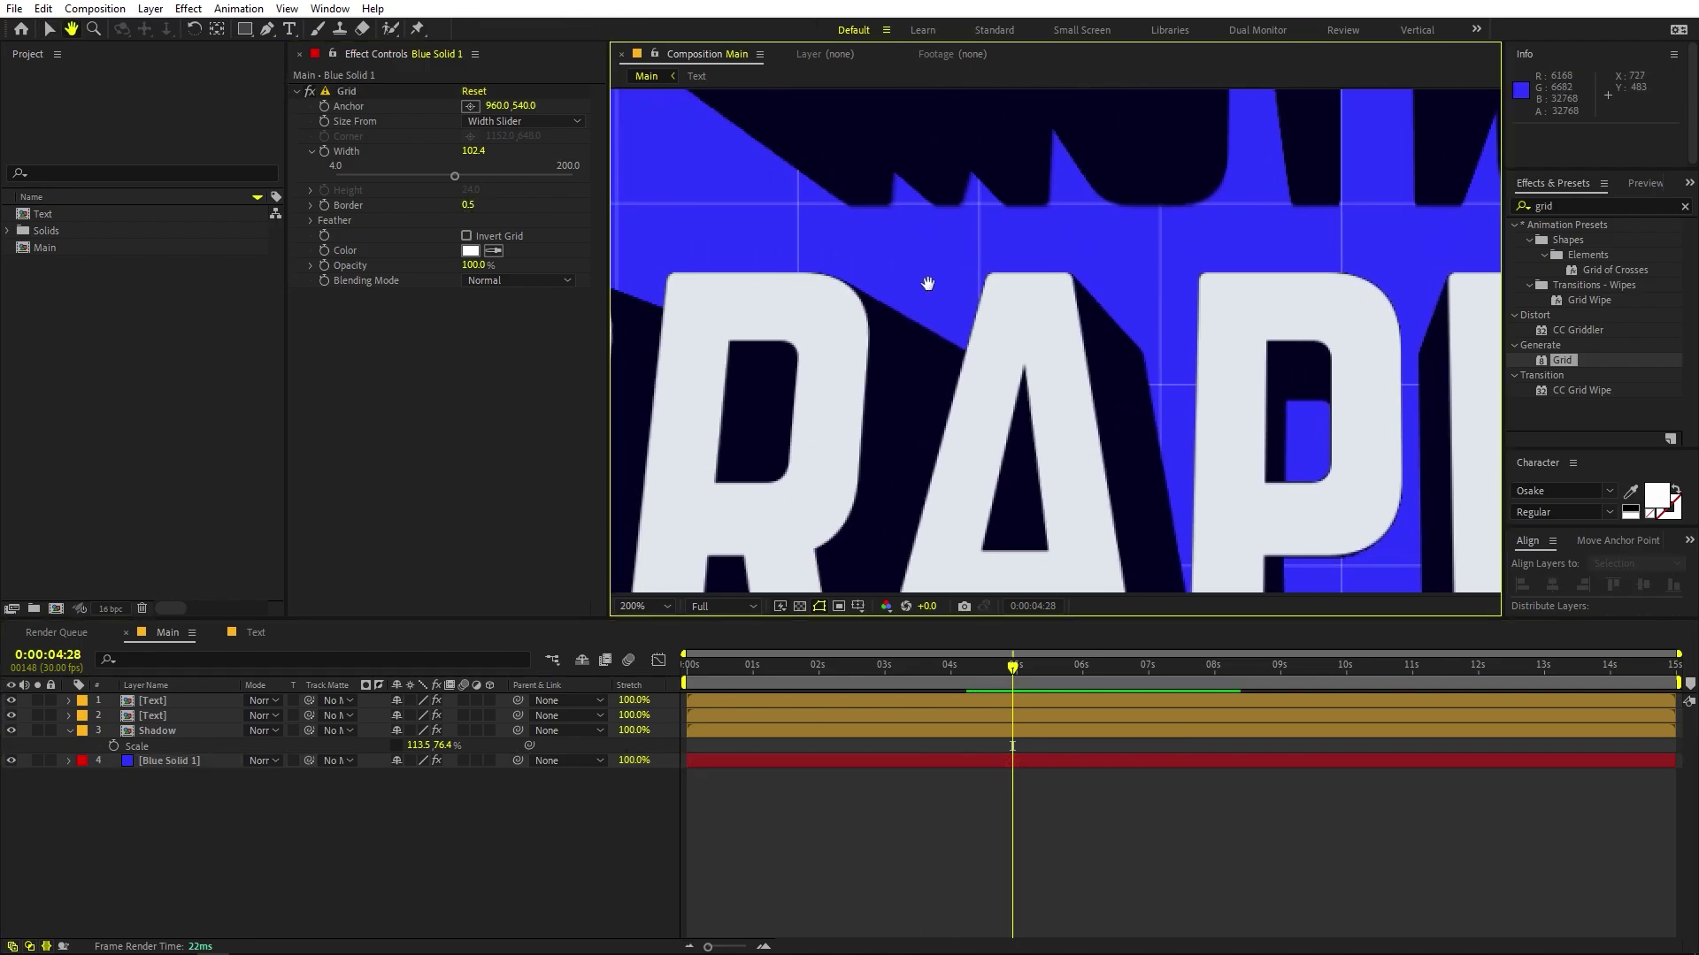
scroll(927, 283, "down", 6)
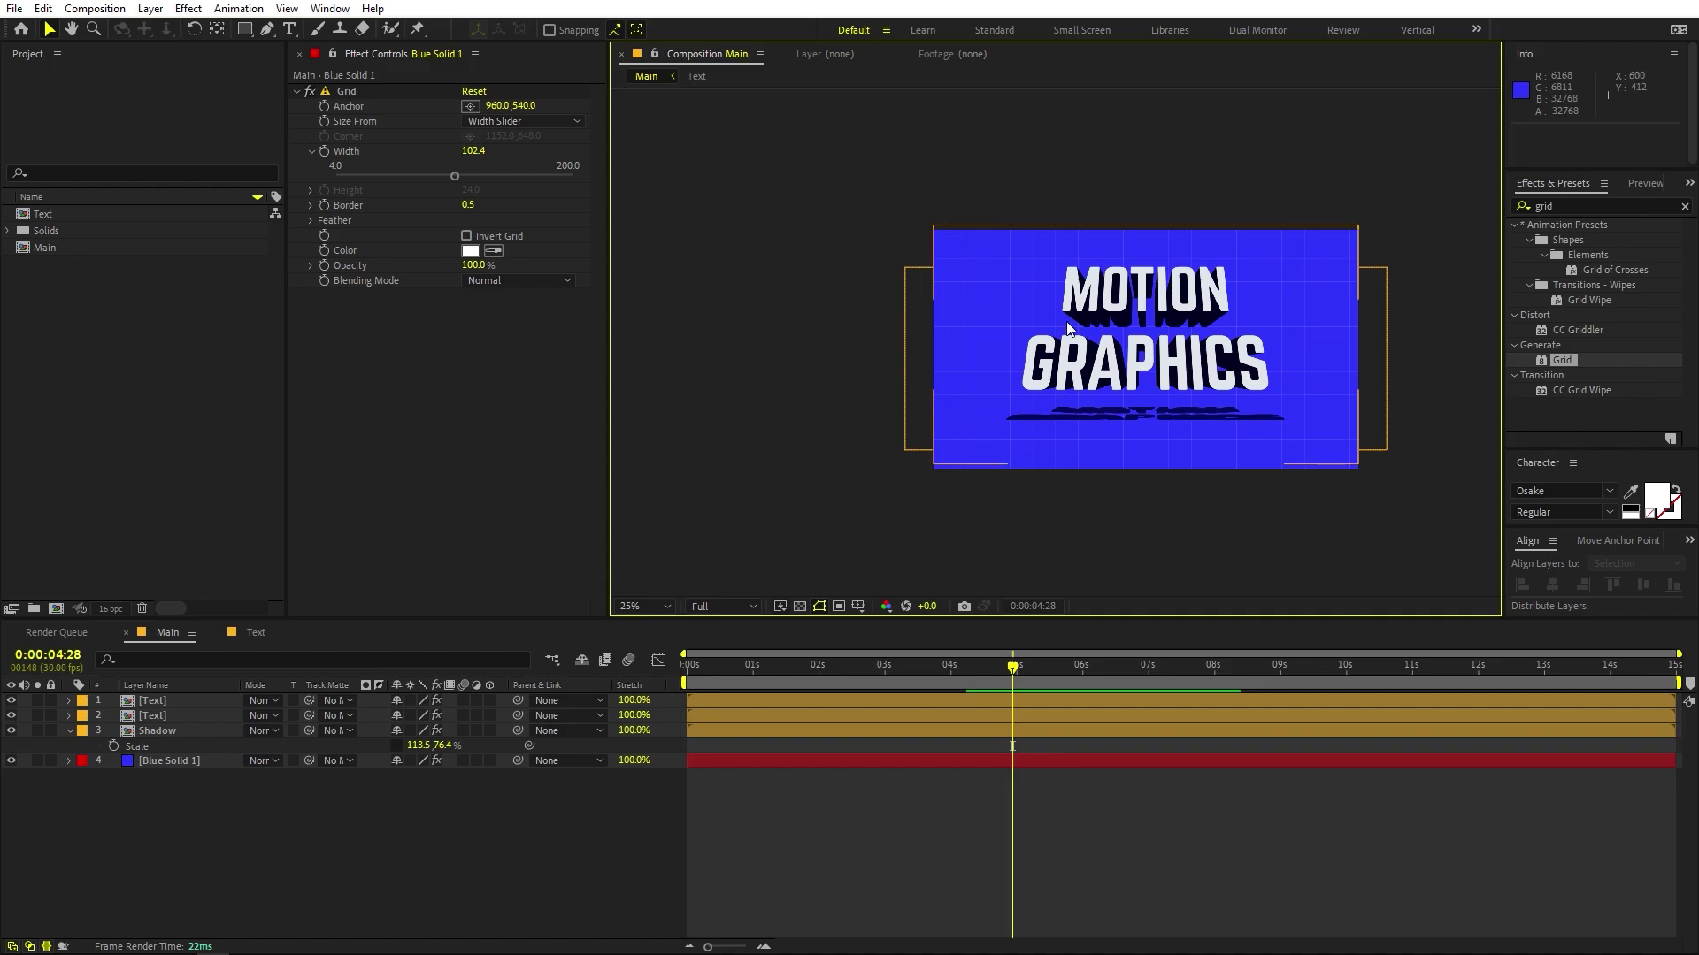
scroll(1067, 327, "up", 2)
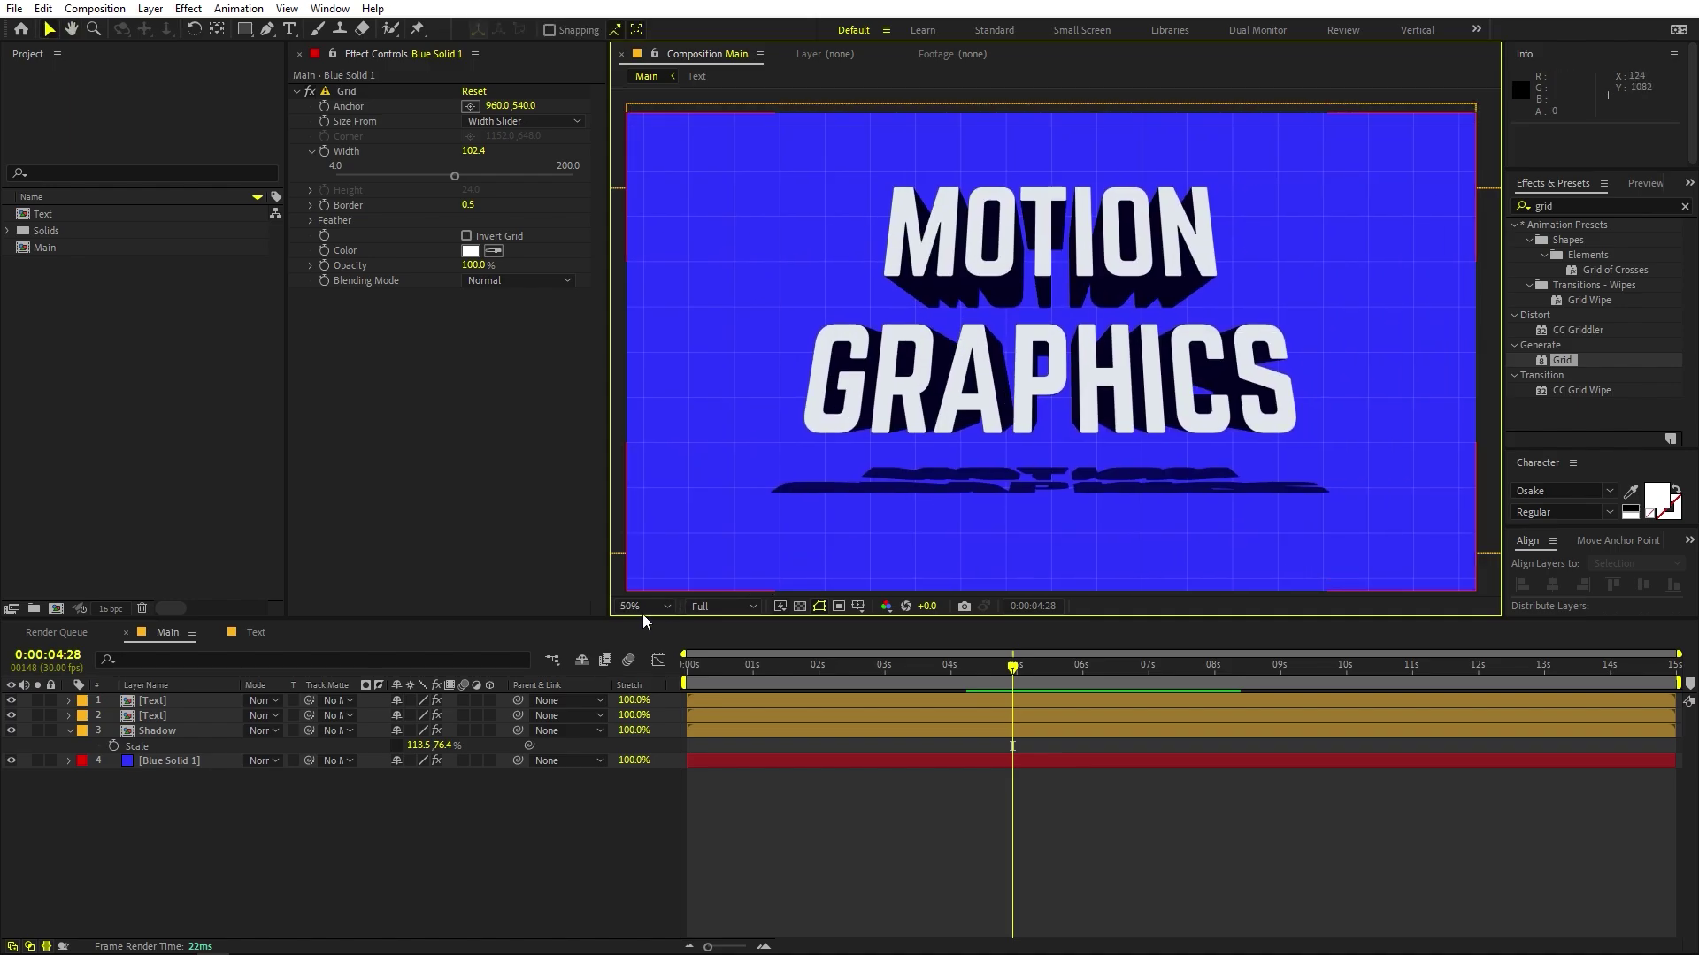
left_click(660, 634)
key("Home")
key("space")
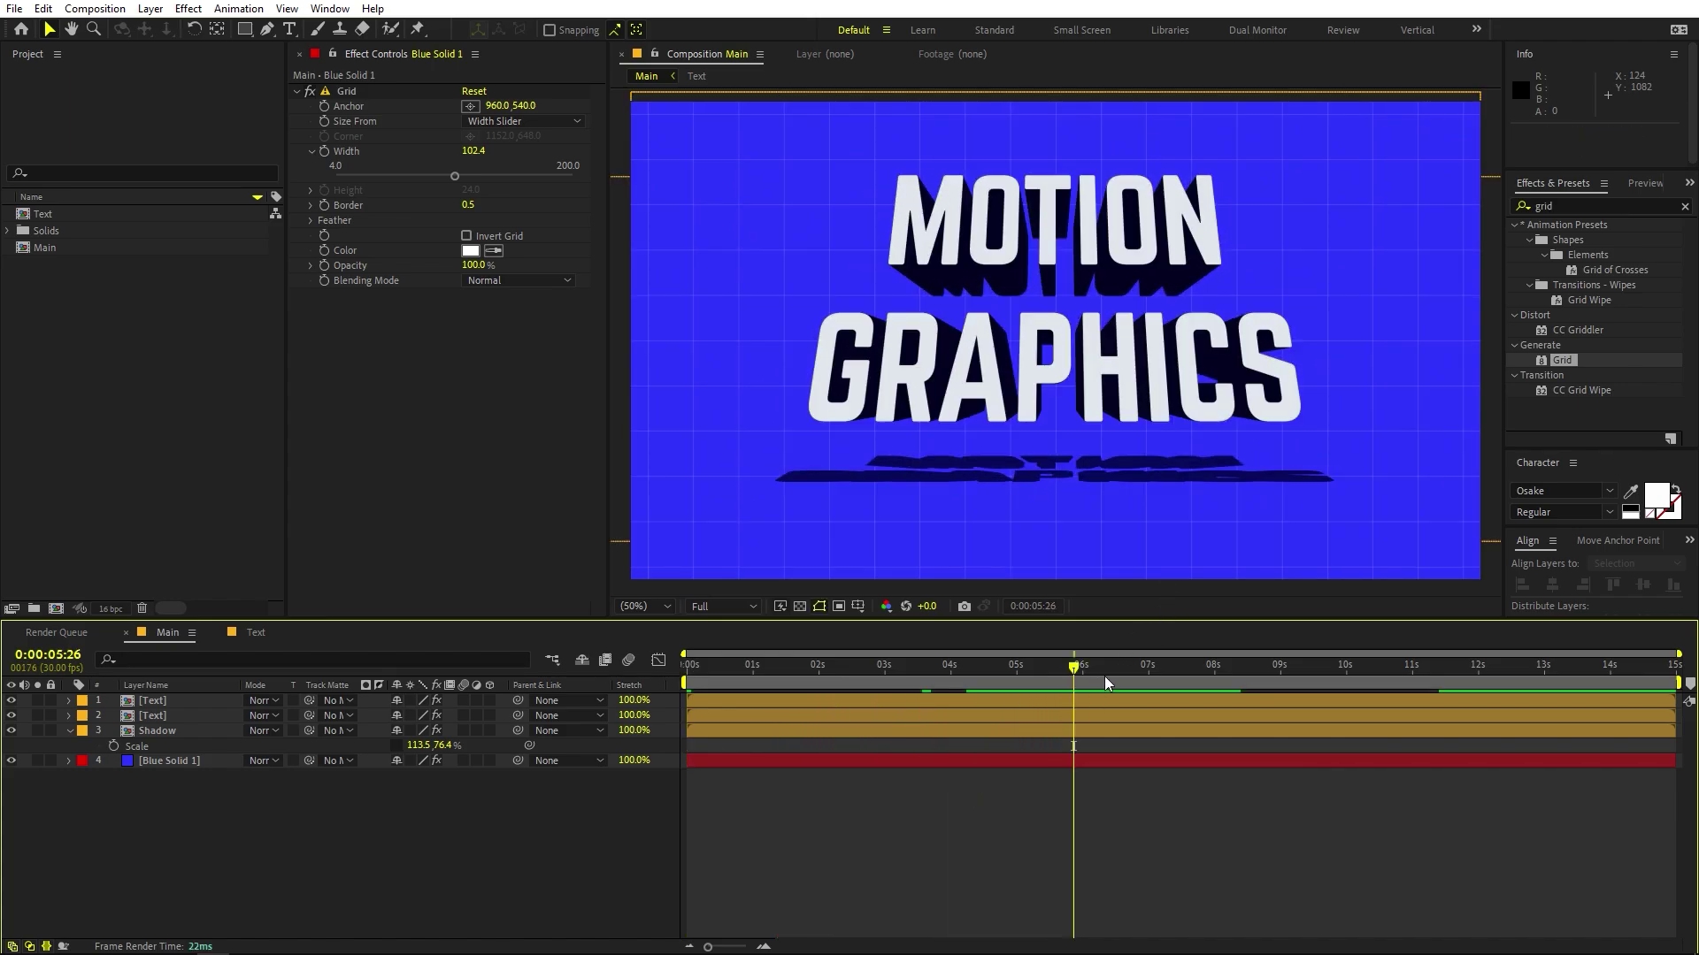
left_click(1166, 683)
left_click(1164, 683)
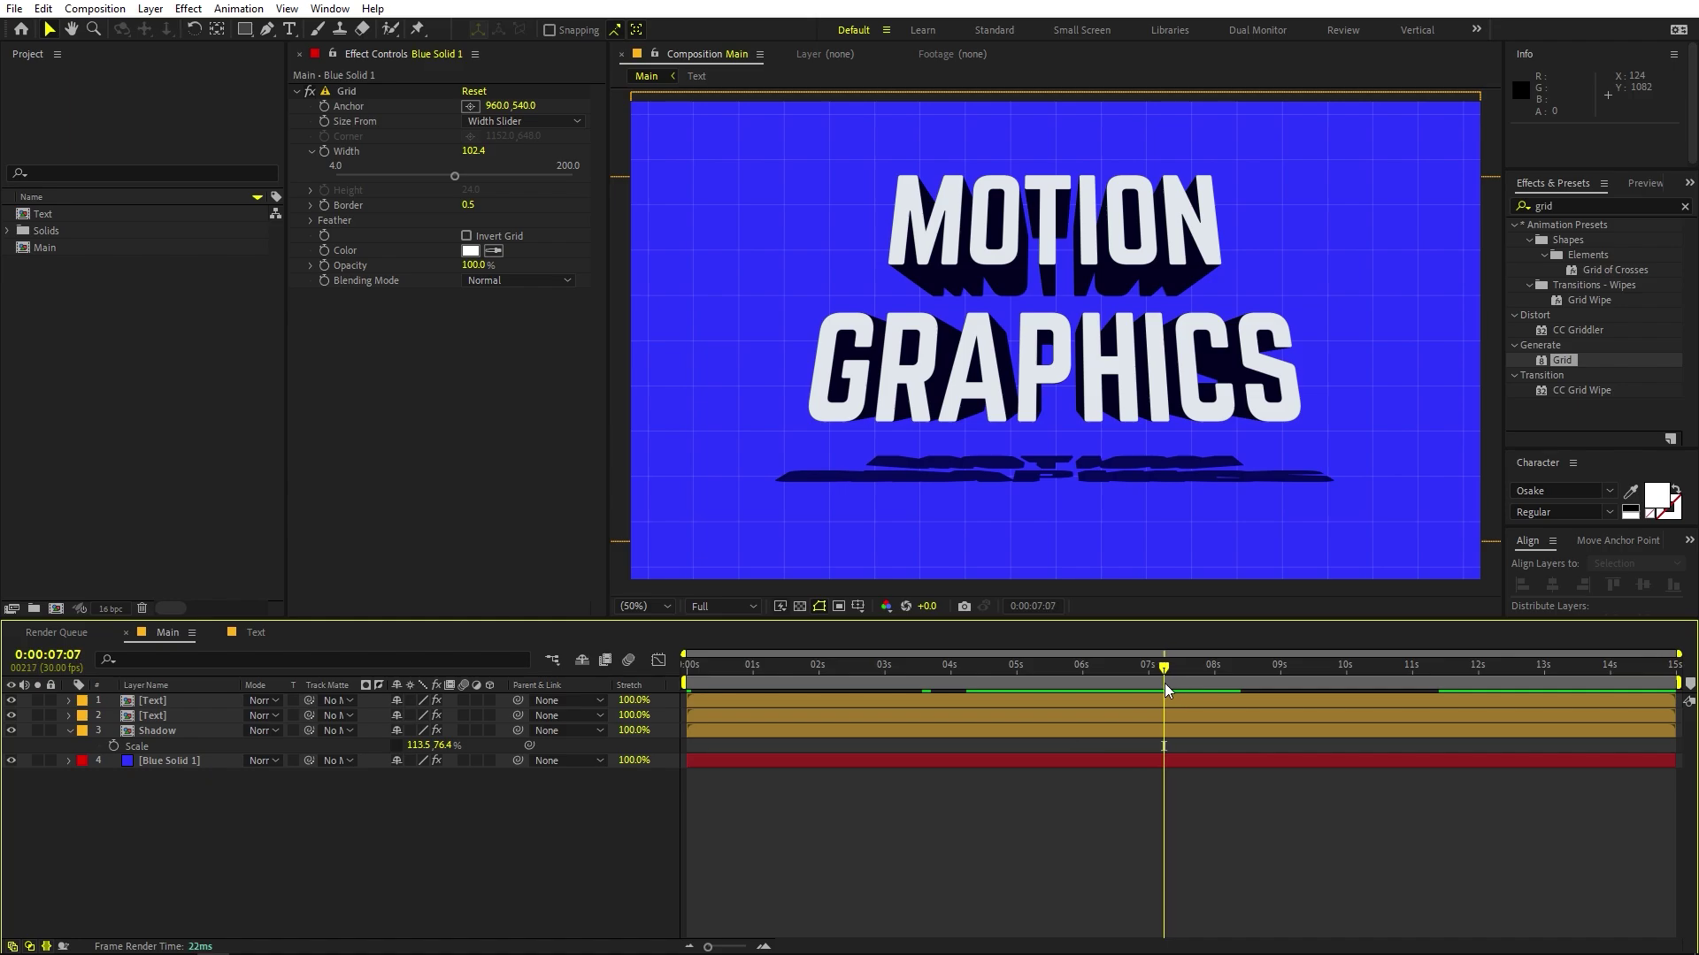